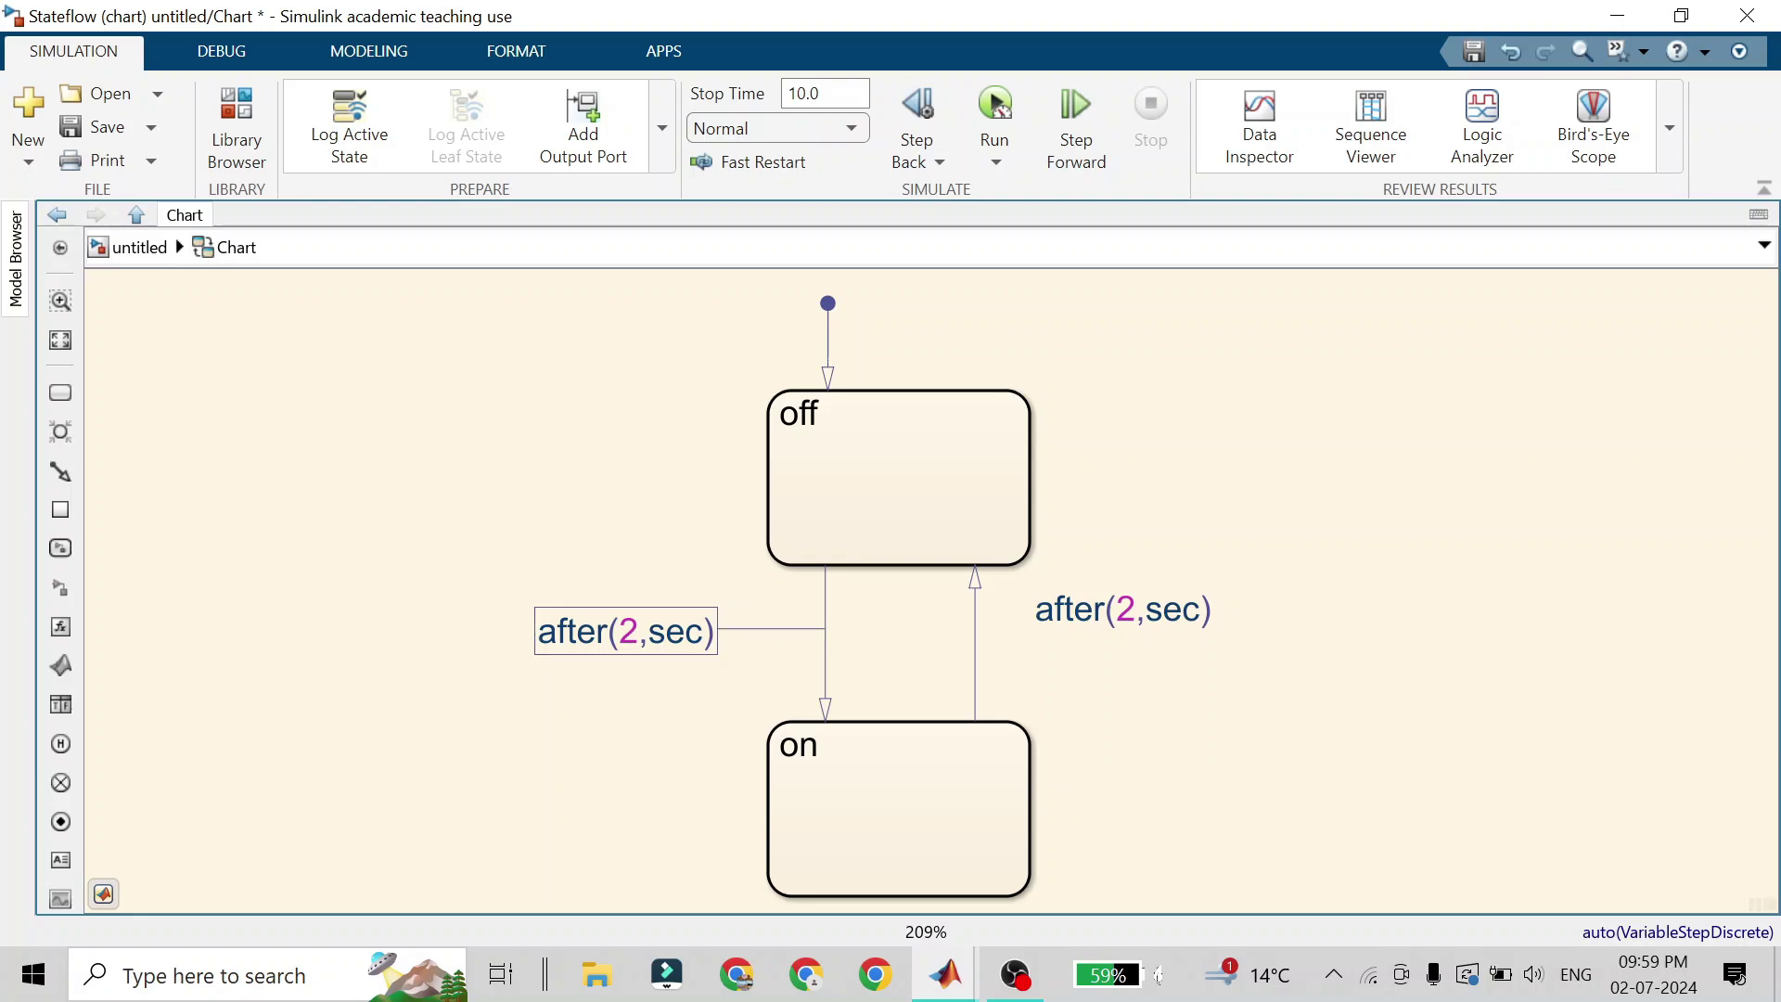
Erase the after(2,sec) label from the left off/on transition
left_click(651, 631)
key("BackSpace")
key("BackSpace")
key("BackSpace")
key("BackSpace")
key("BackSpace")
key("BackSpace")
key("BackSpace")
key("BackSpace")
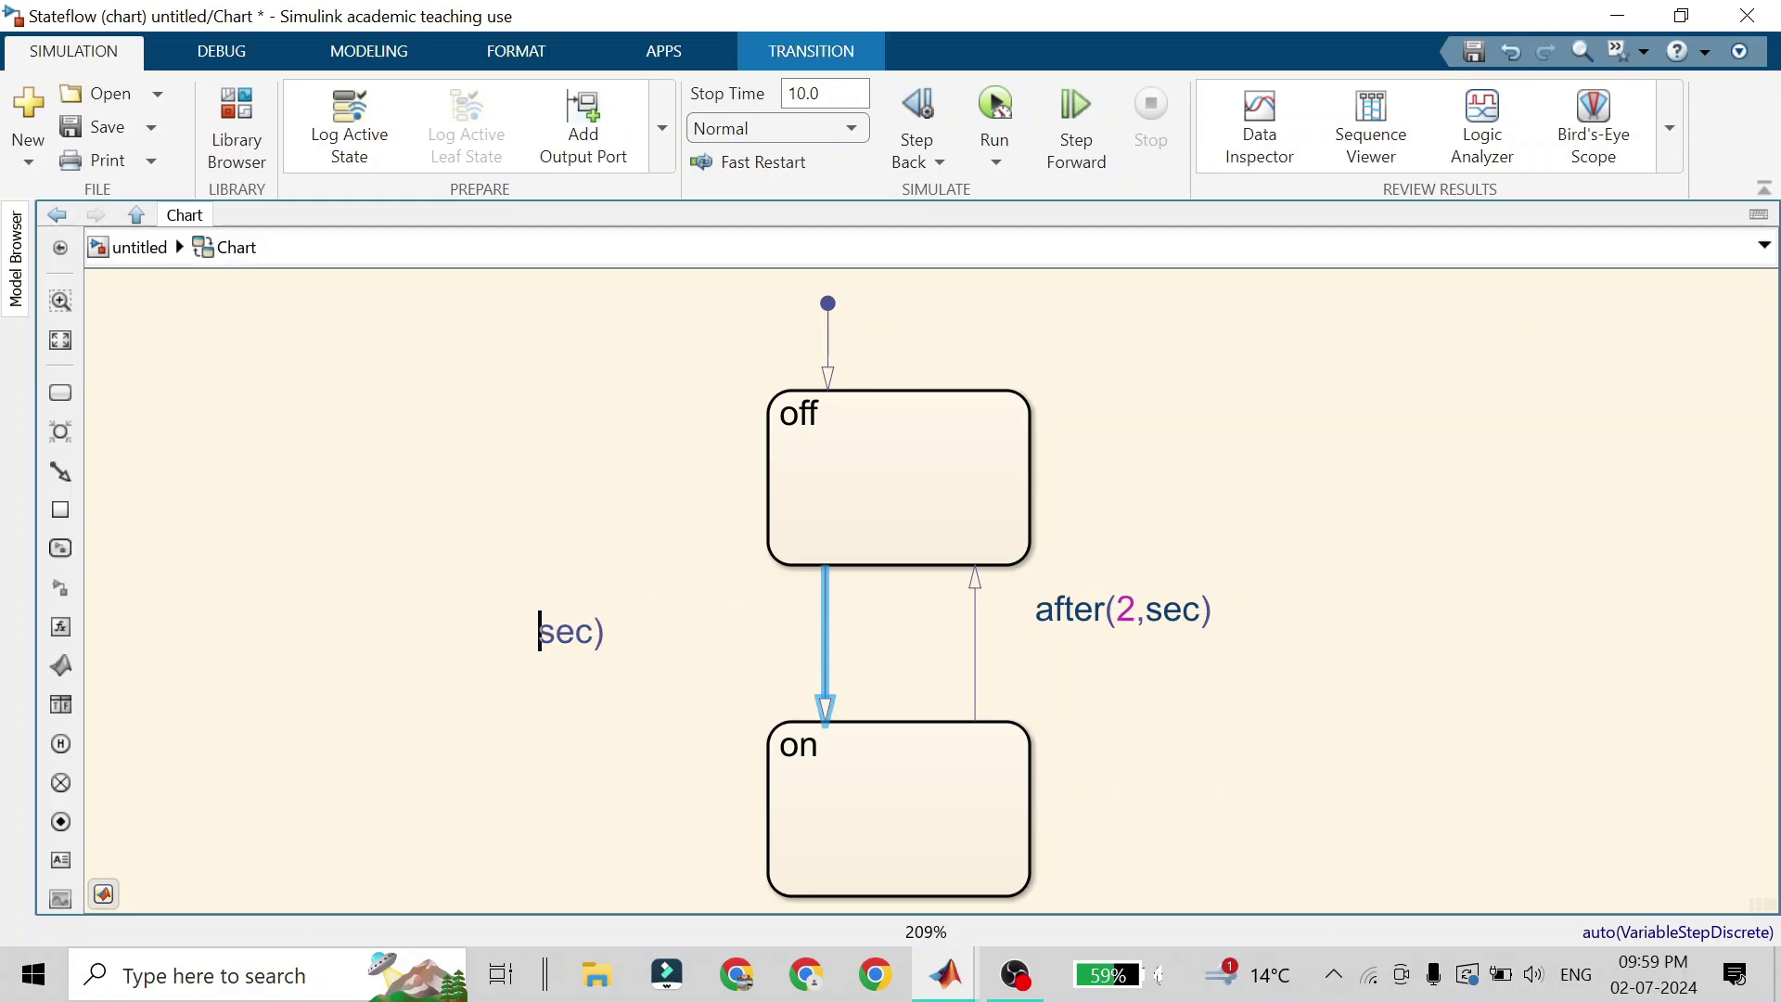
key("Delete")
key("Delete")
key("Delete")
key("Delete")
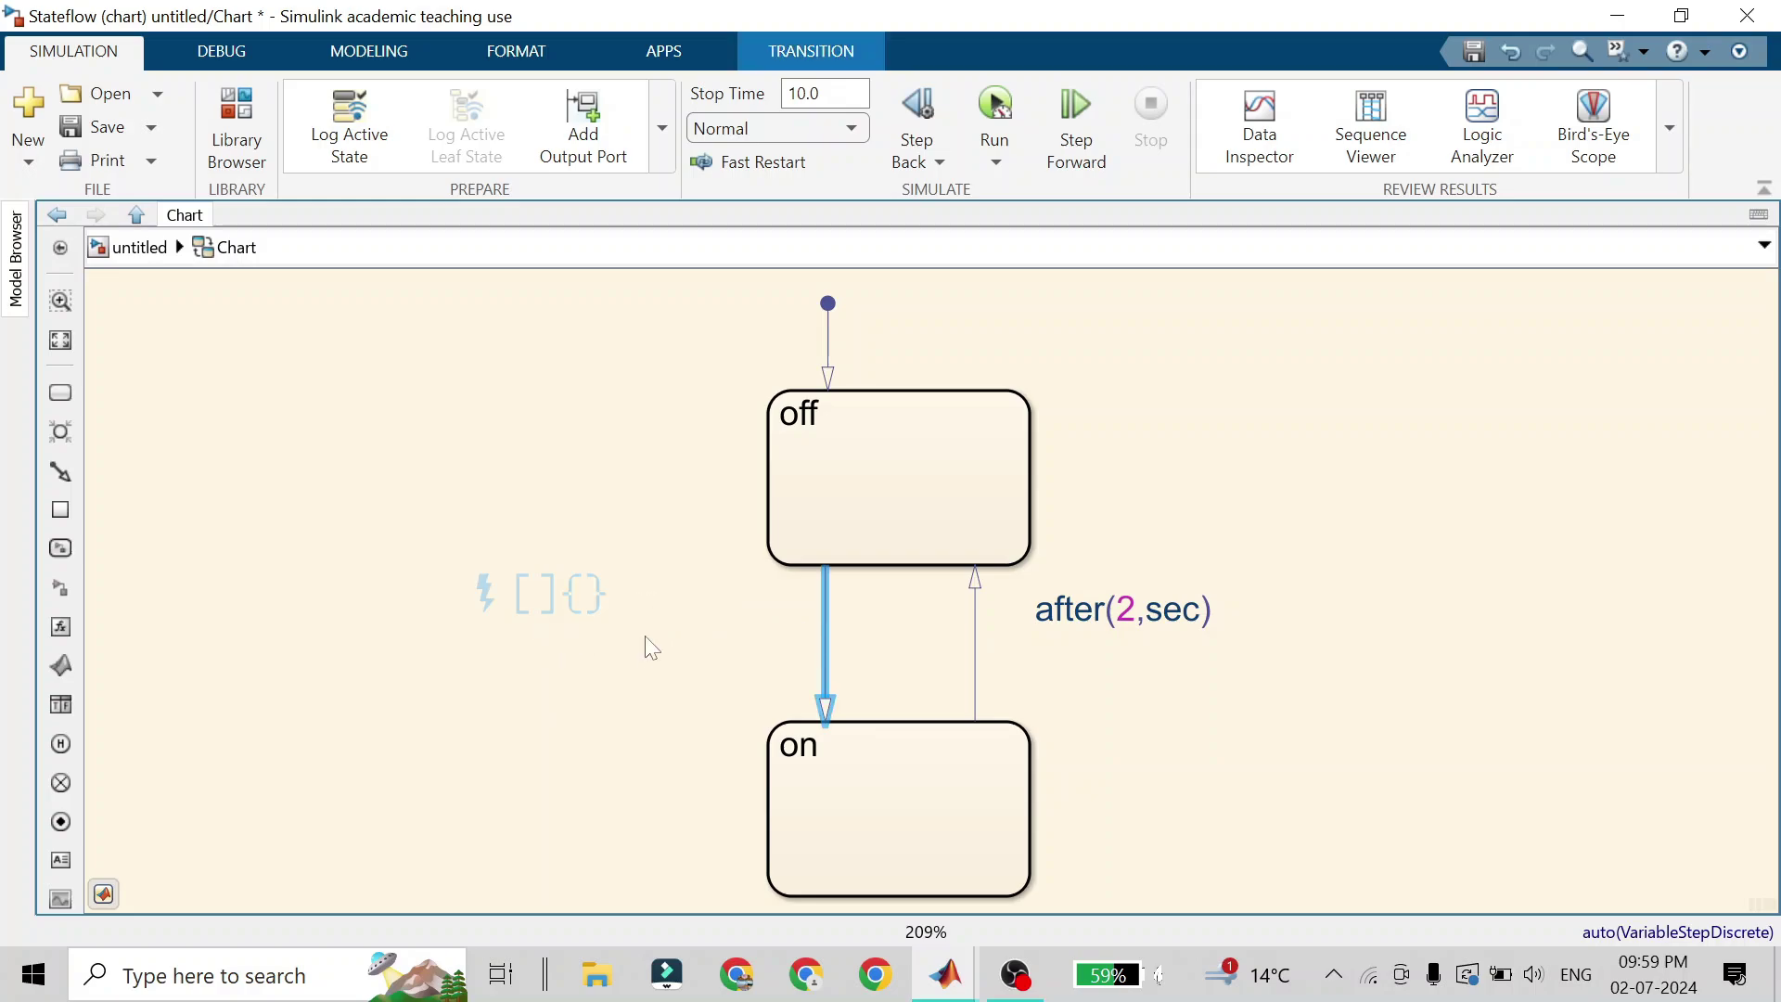
Erase the right transition's after(2,sec) label, then select the chart block in the top-level model
left_click(975, 612)
key("Delete")
key("Delete")
key("Delete")
key("Delete")
key("Delete")
key("Delete")
key("Delete")
key("Delete")
key("BackSpace")
key("BackSpace")
key("BackSpace")
key("BackSpace")
left_click(1160, 694)
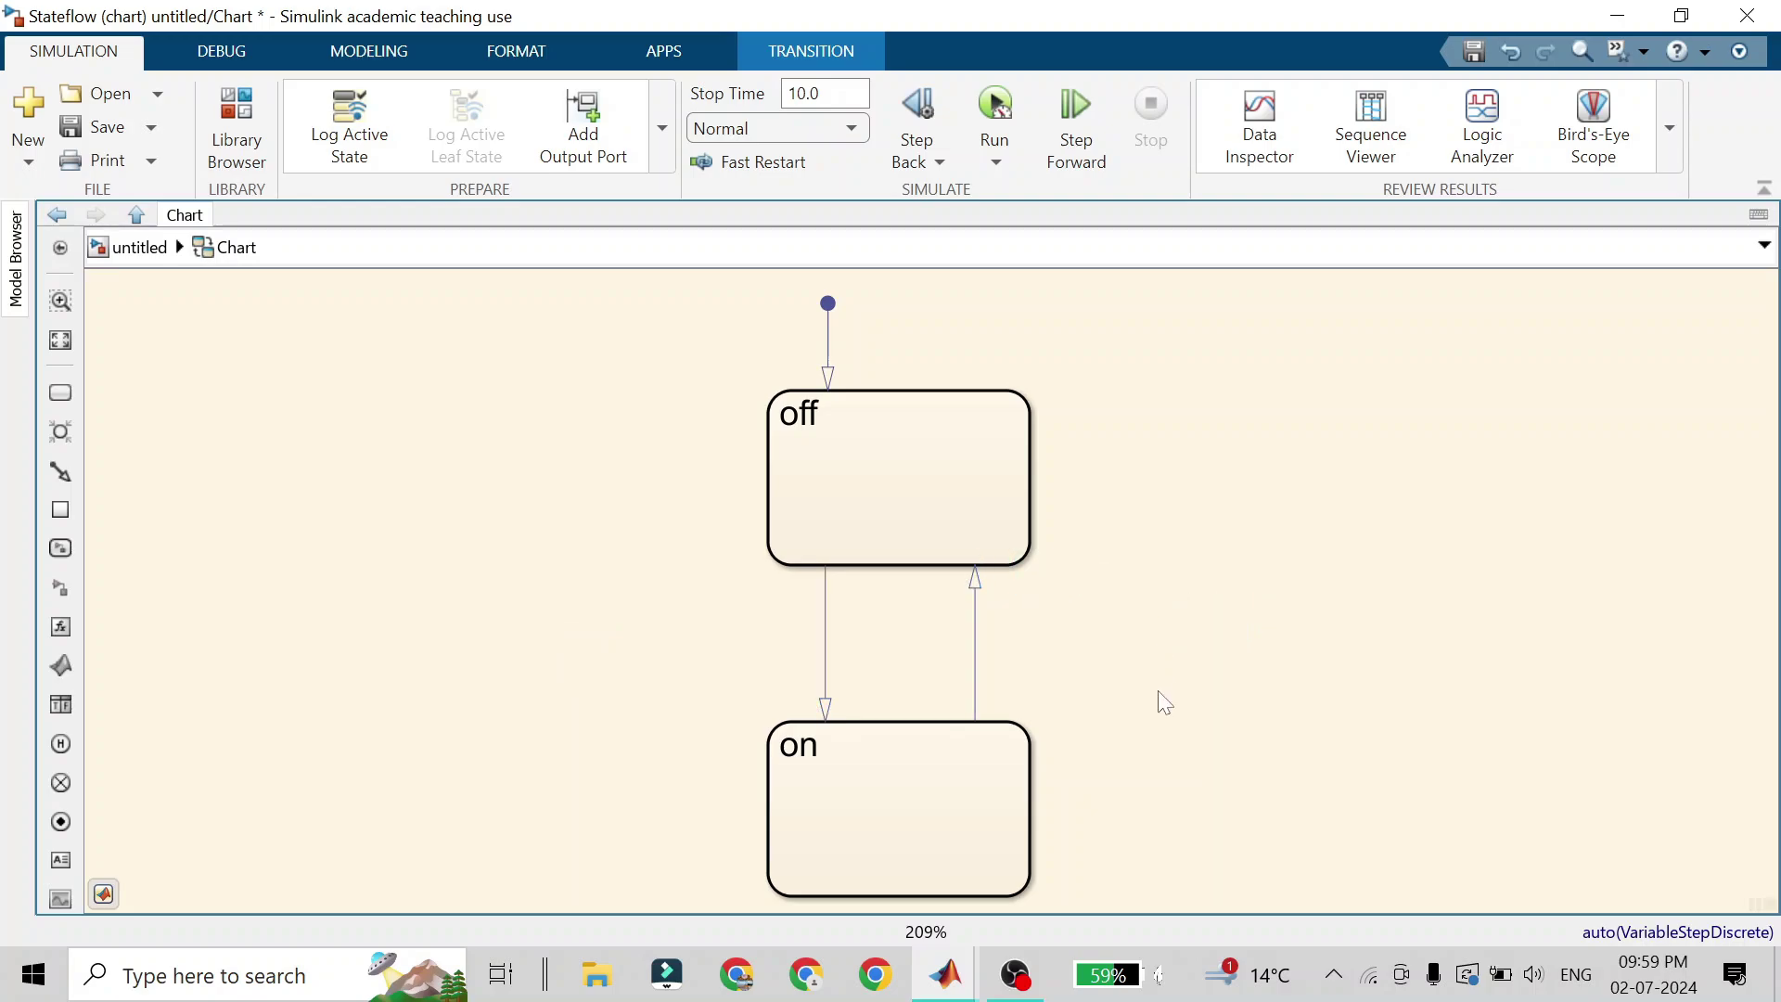
left_click(139, 251)
left_click(1244, 604)
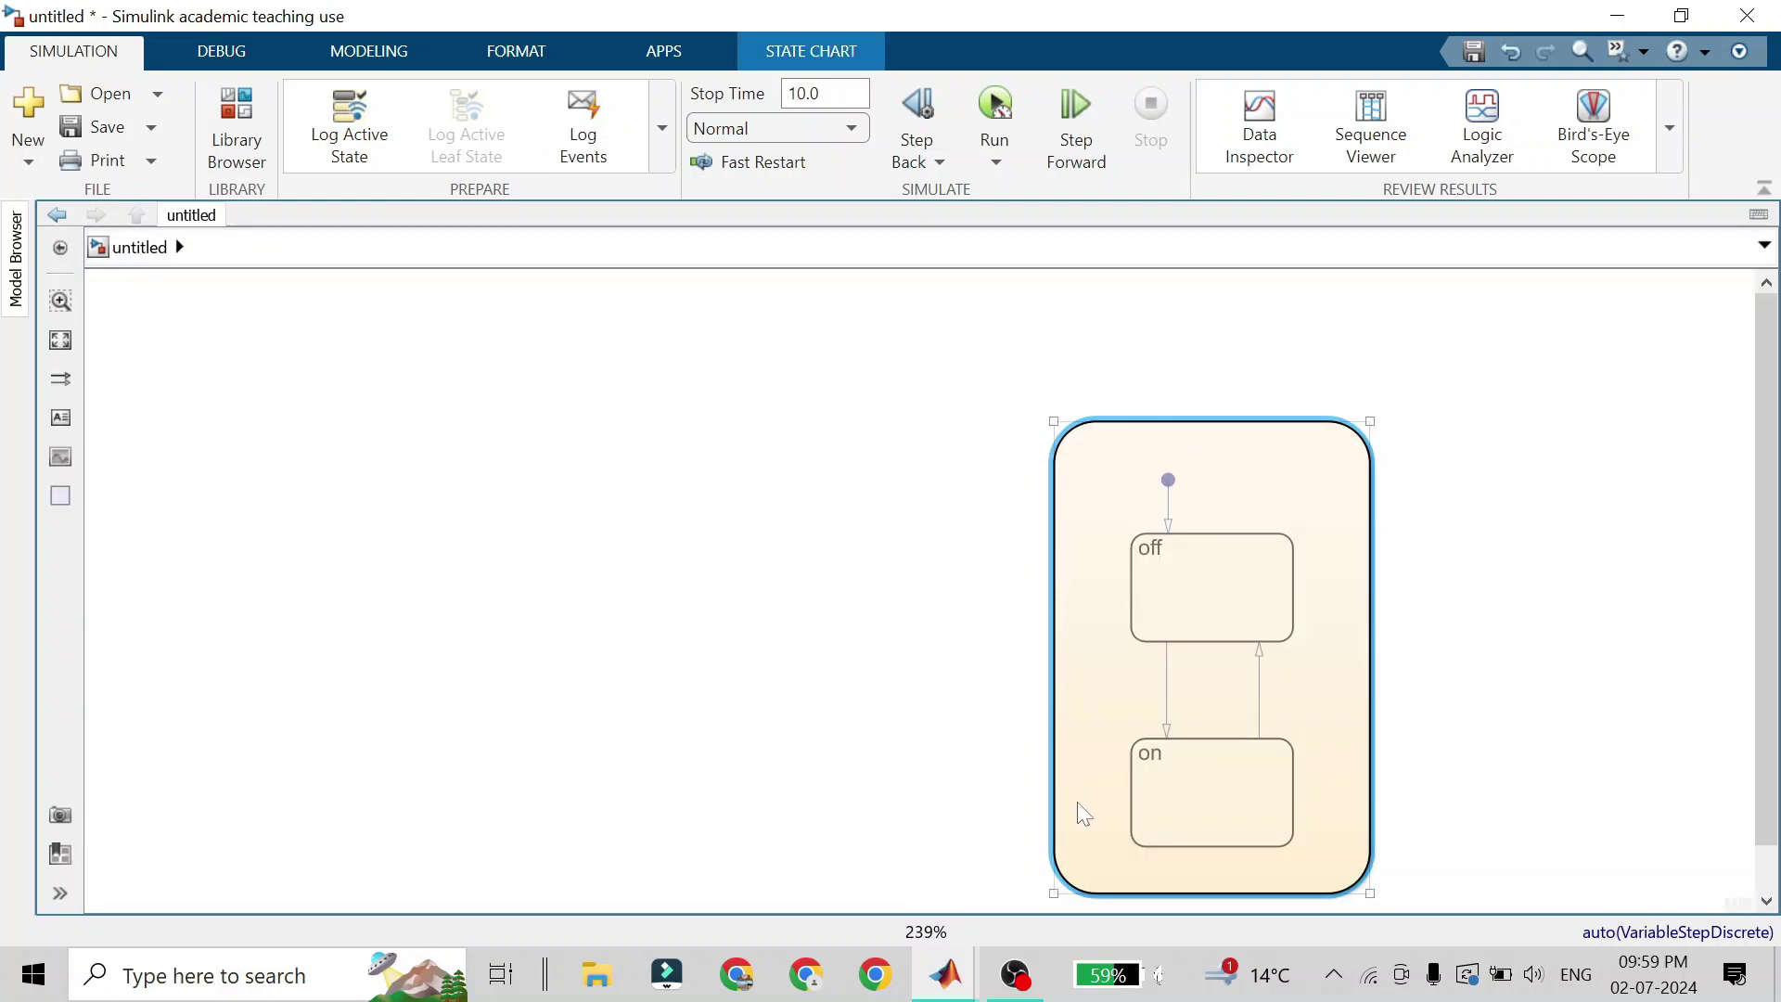
Open the chart and show its Symbols pane from the PREPARE gallery
double_click(1290, 512)
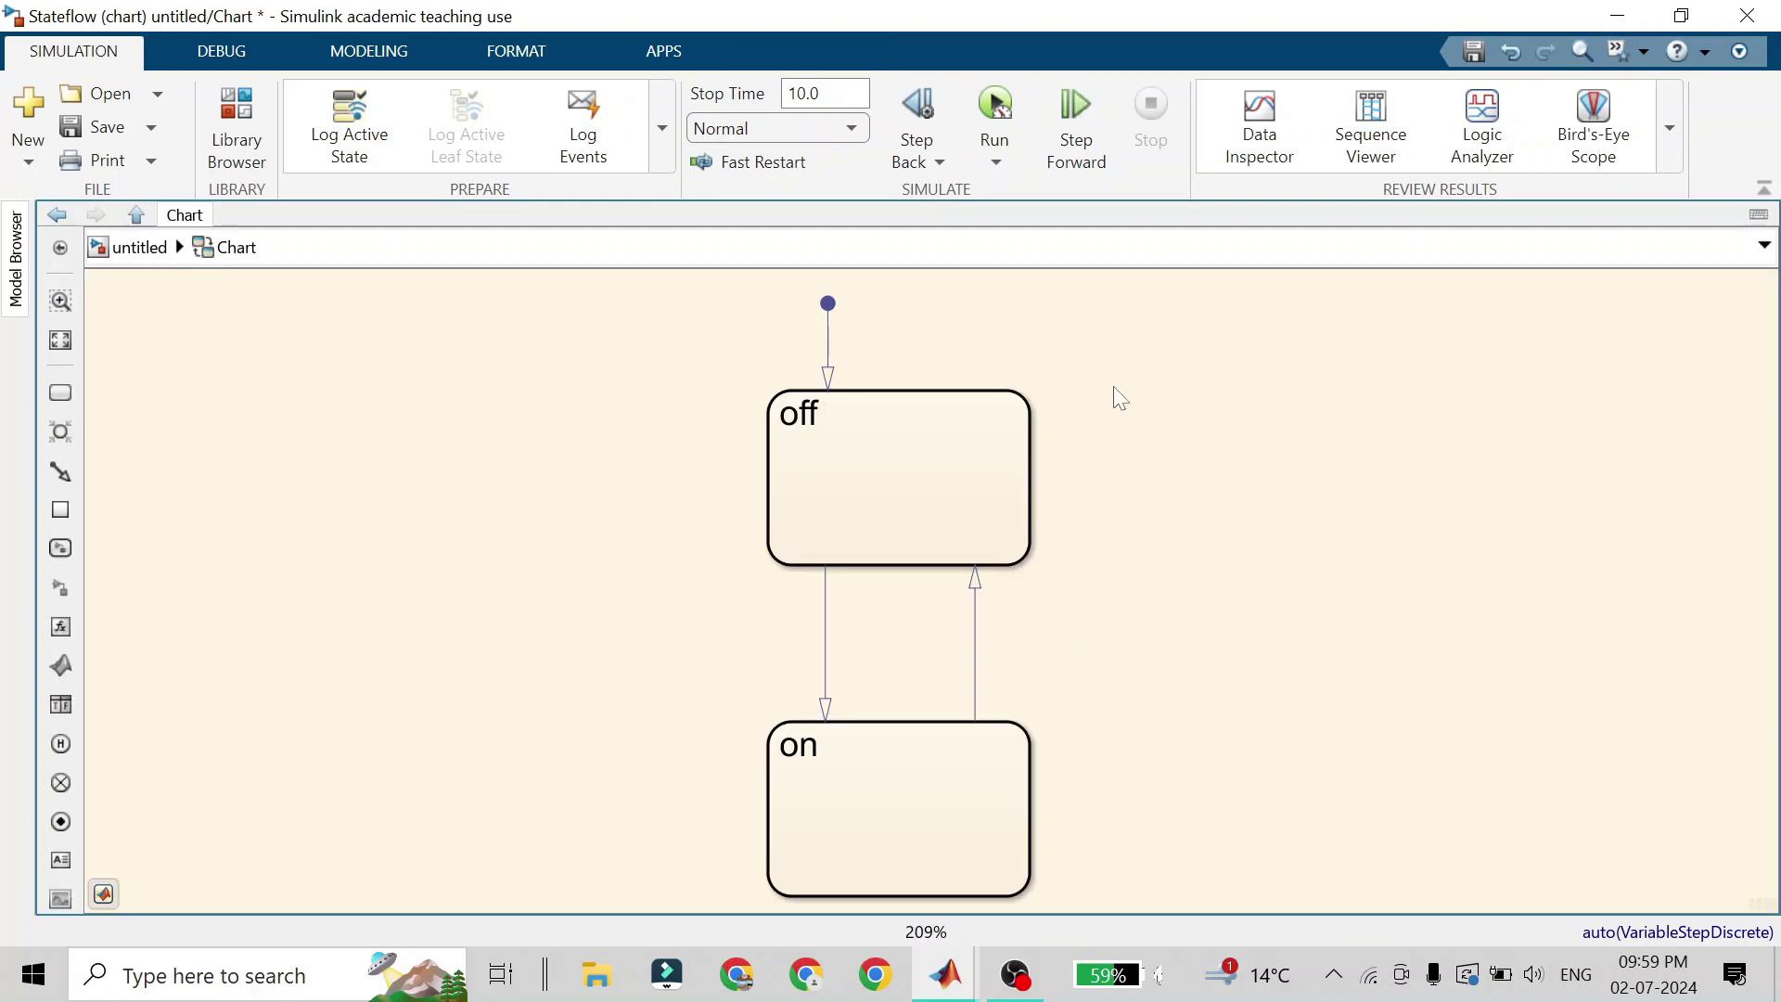
left_click(662, 130)
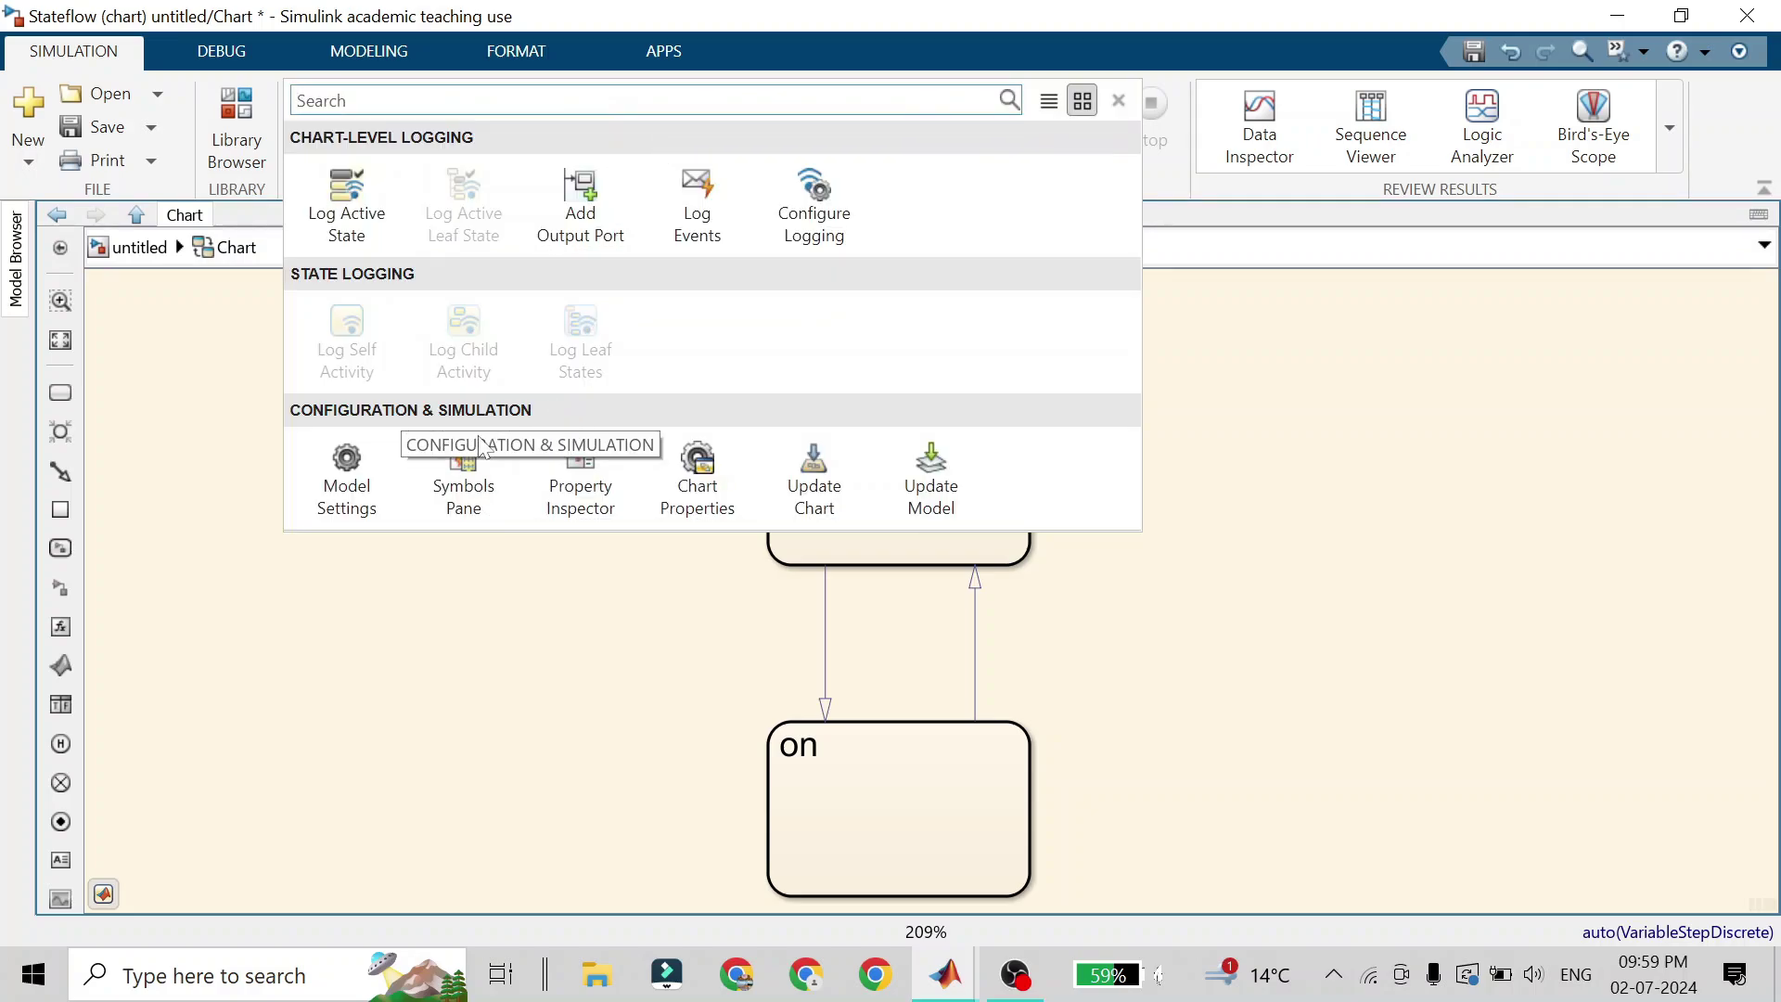
left_click(502, 508)
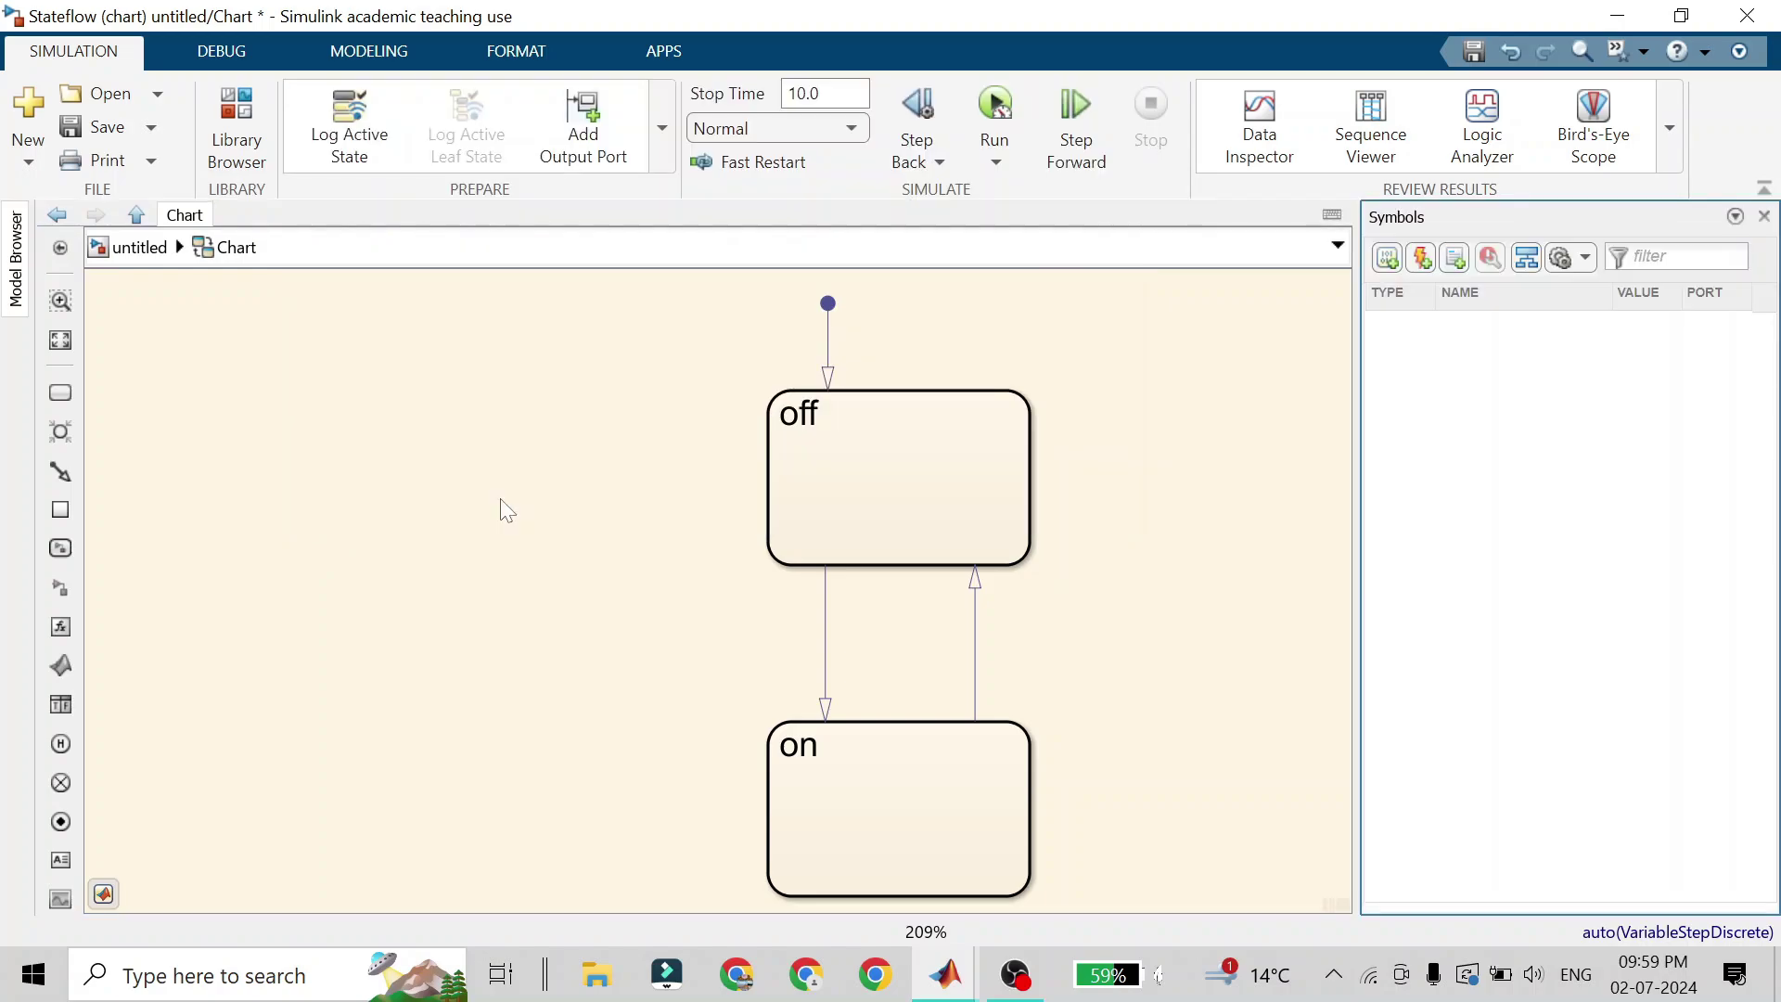
Create a new chart event and name it 'button'
left_click(1422, 258)
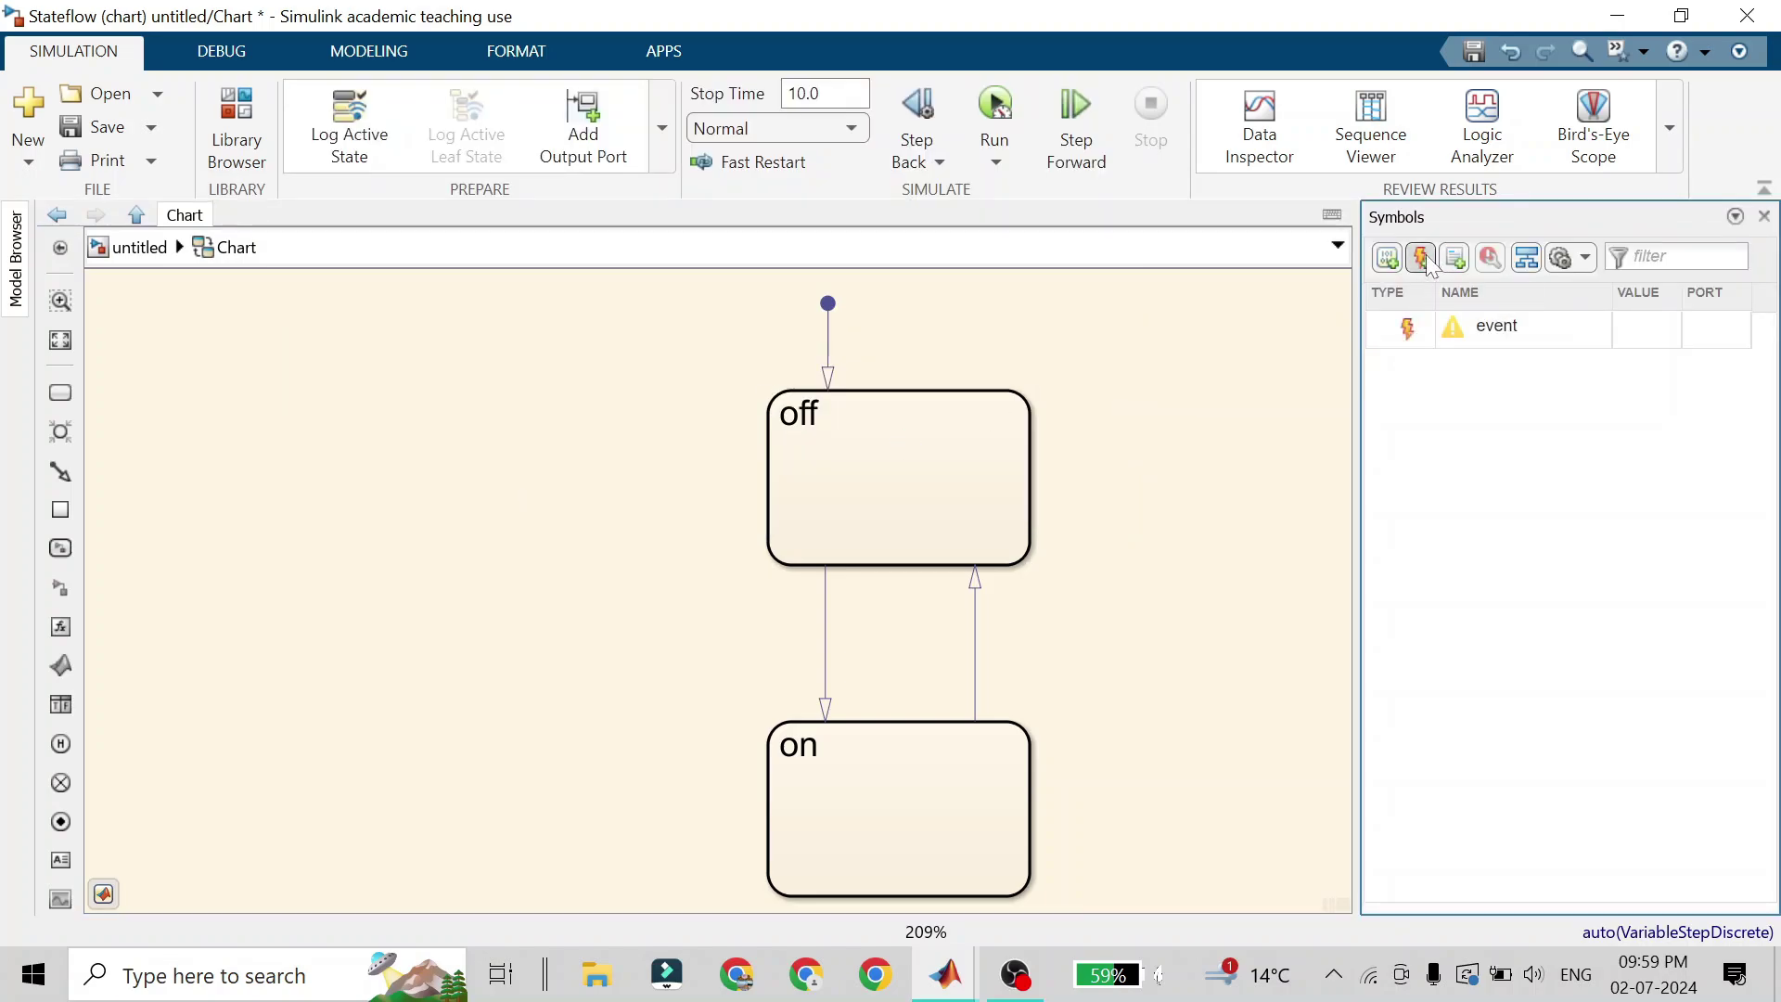
left_click(1402, 332)
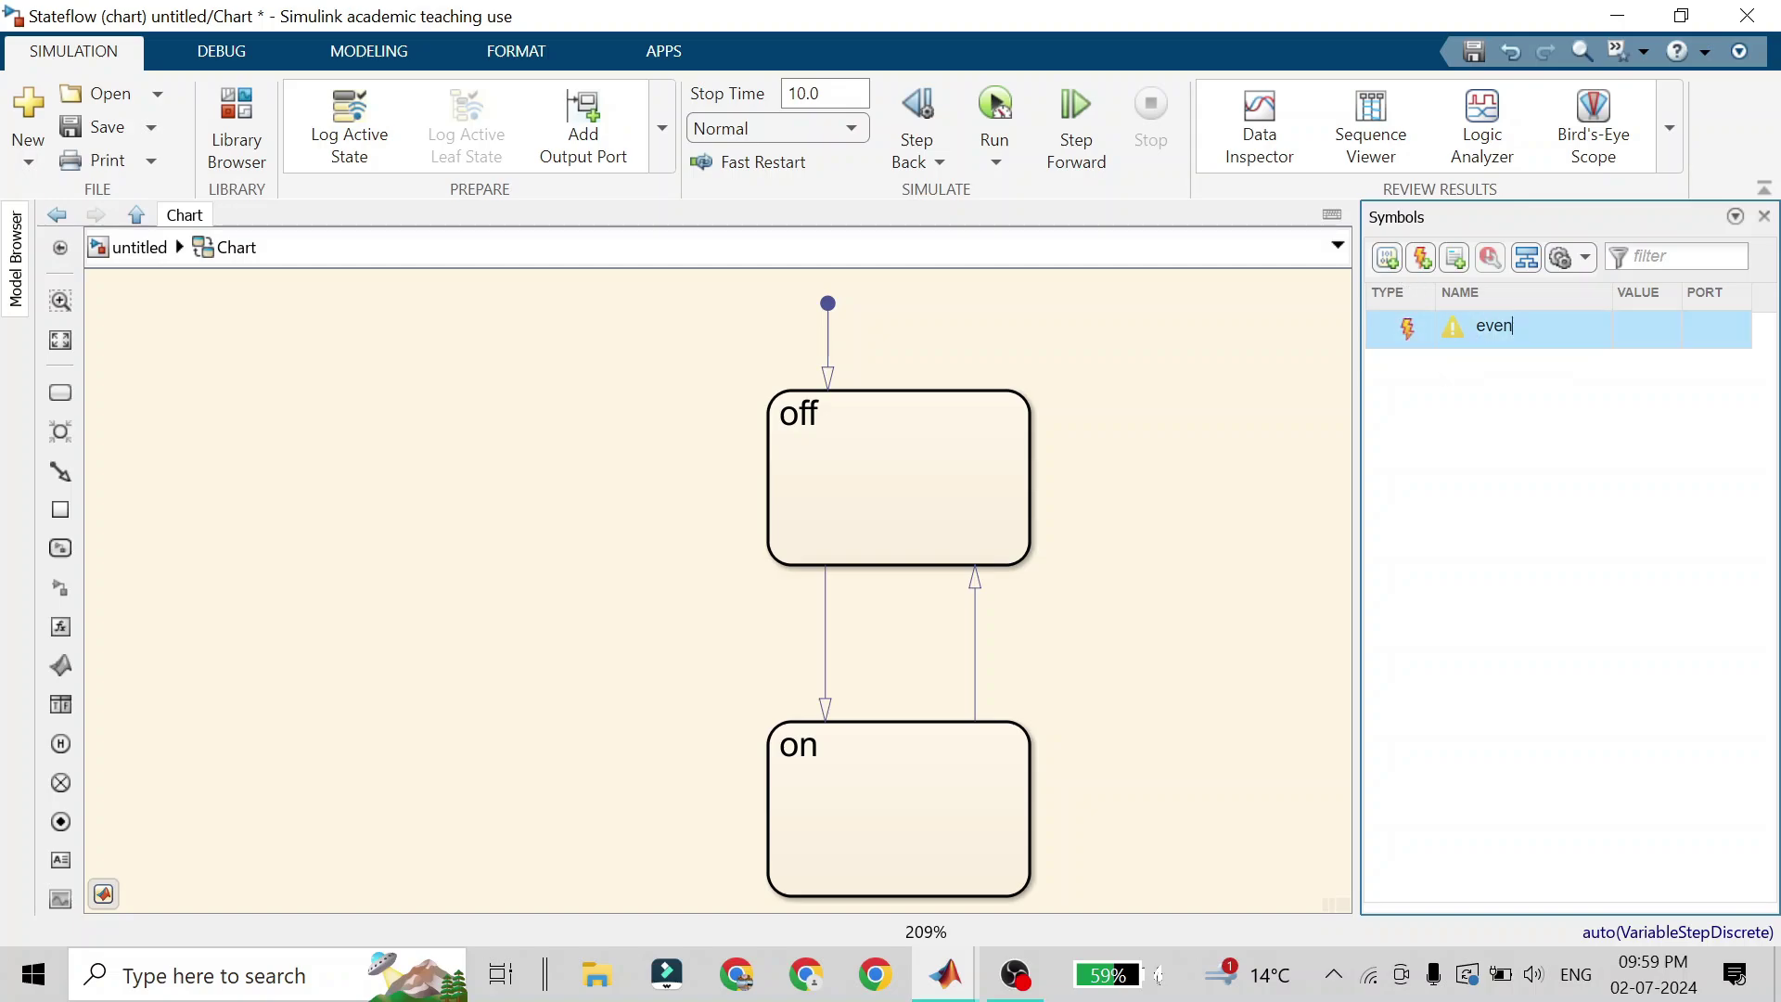
key("BackSpace")
key("BackSpace")
key("BackSpace")
key("BackSpace")
type("button")
key("Return")
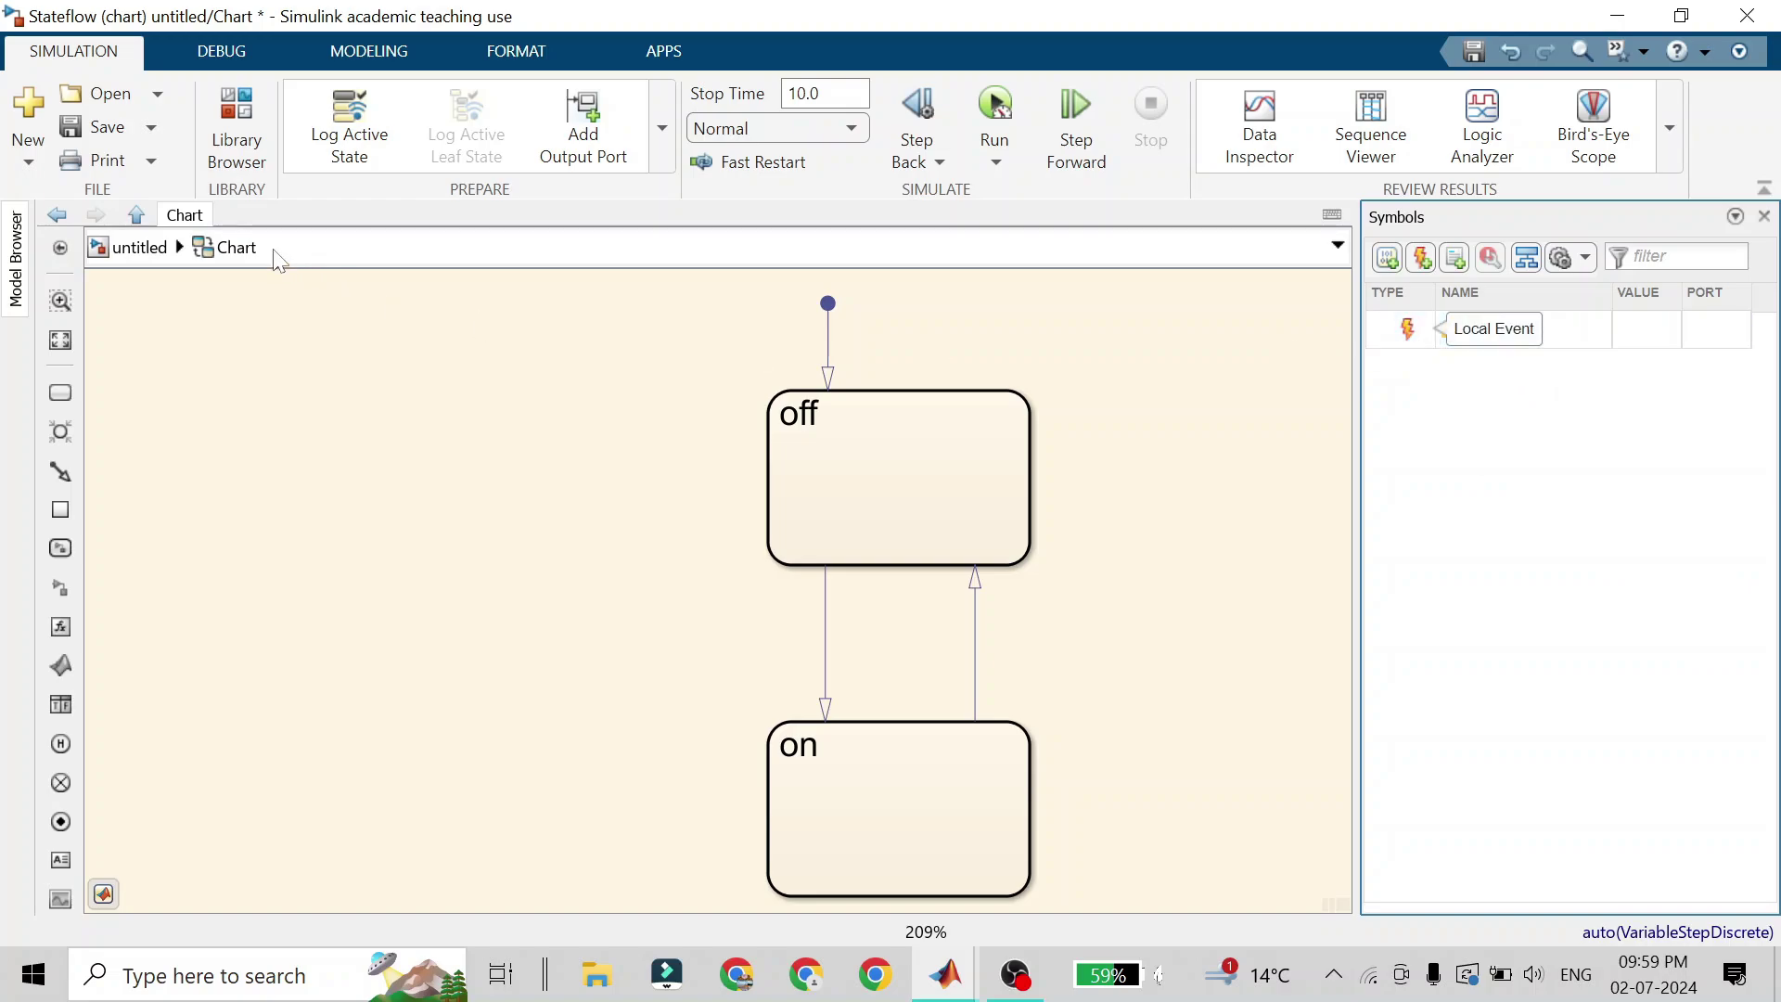
Change the button event's scope to Input Event, giving the chart block a button() trigger input
left_click(130, 249)
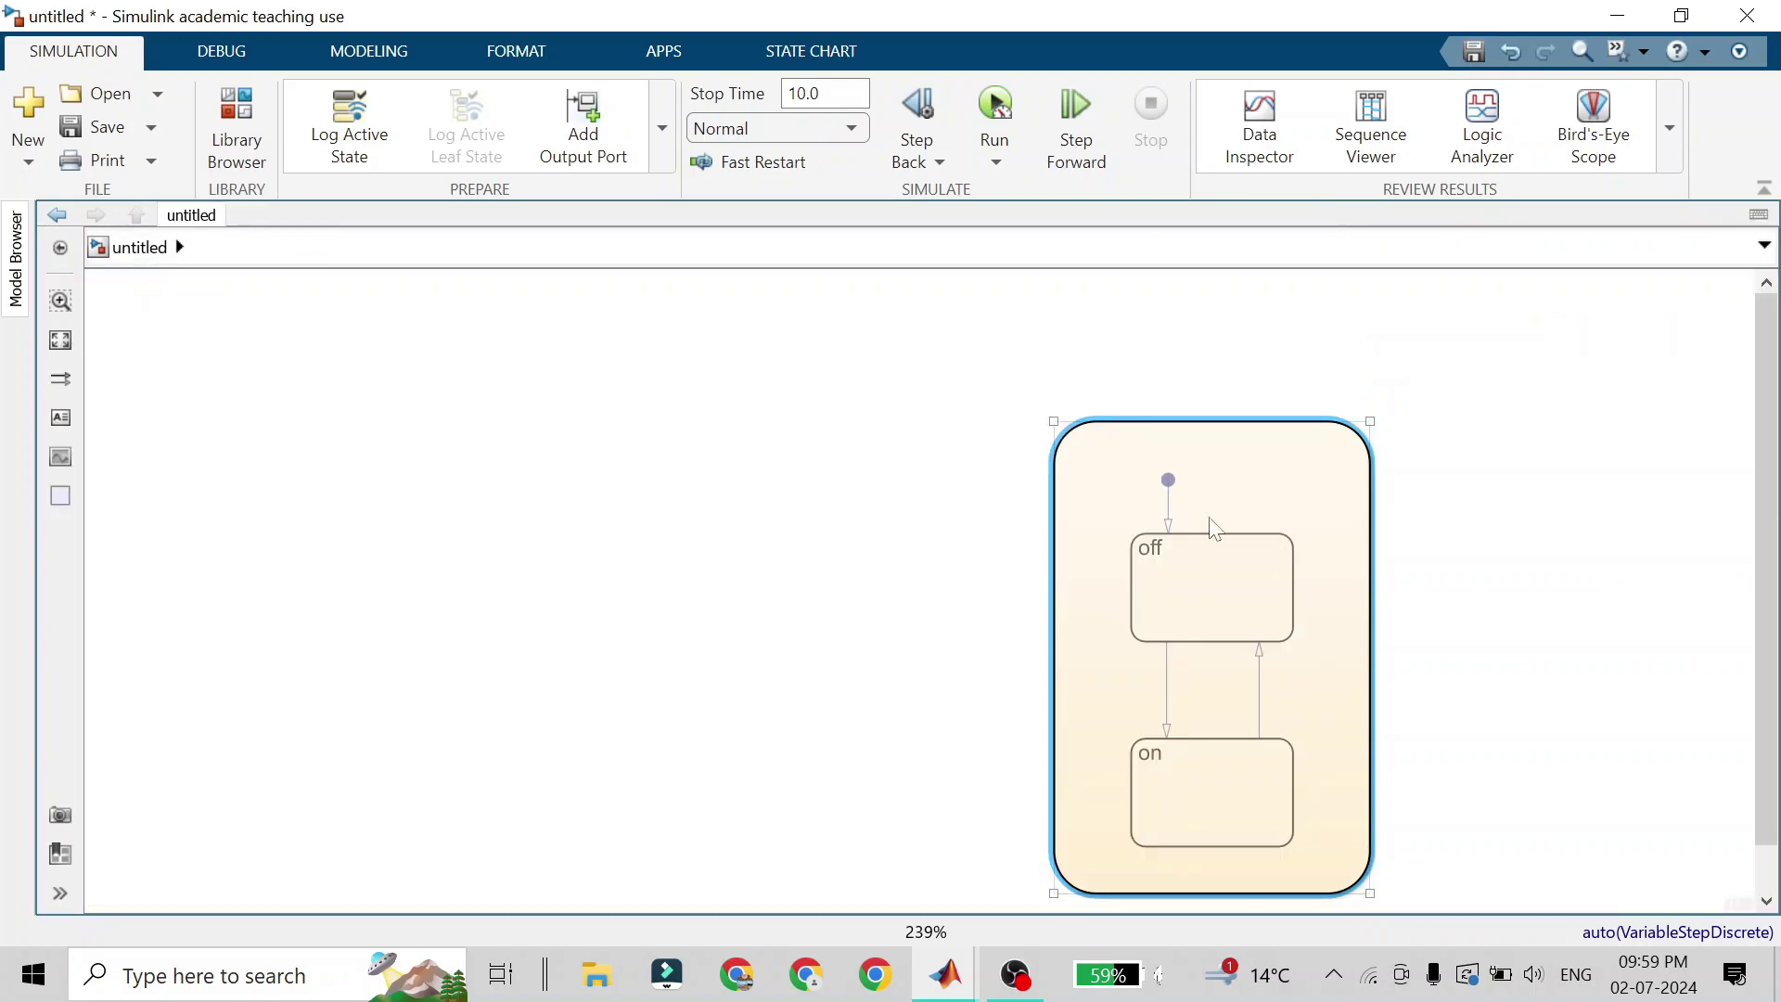
double_click(1315, 596)
left_click(1408, 329)
left_click(1408, 329)
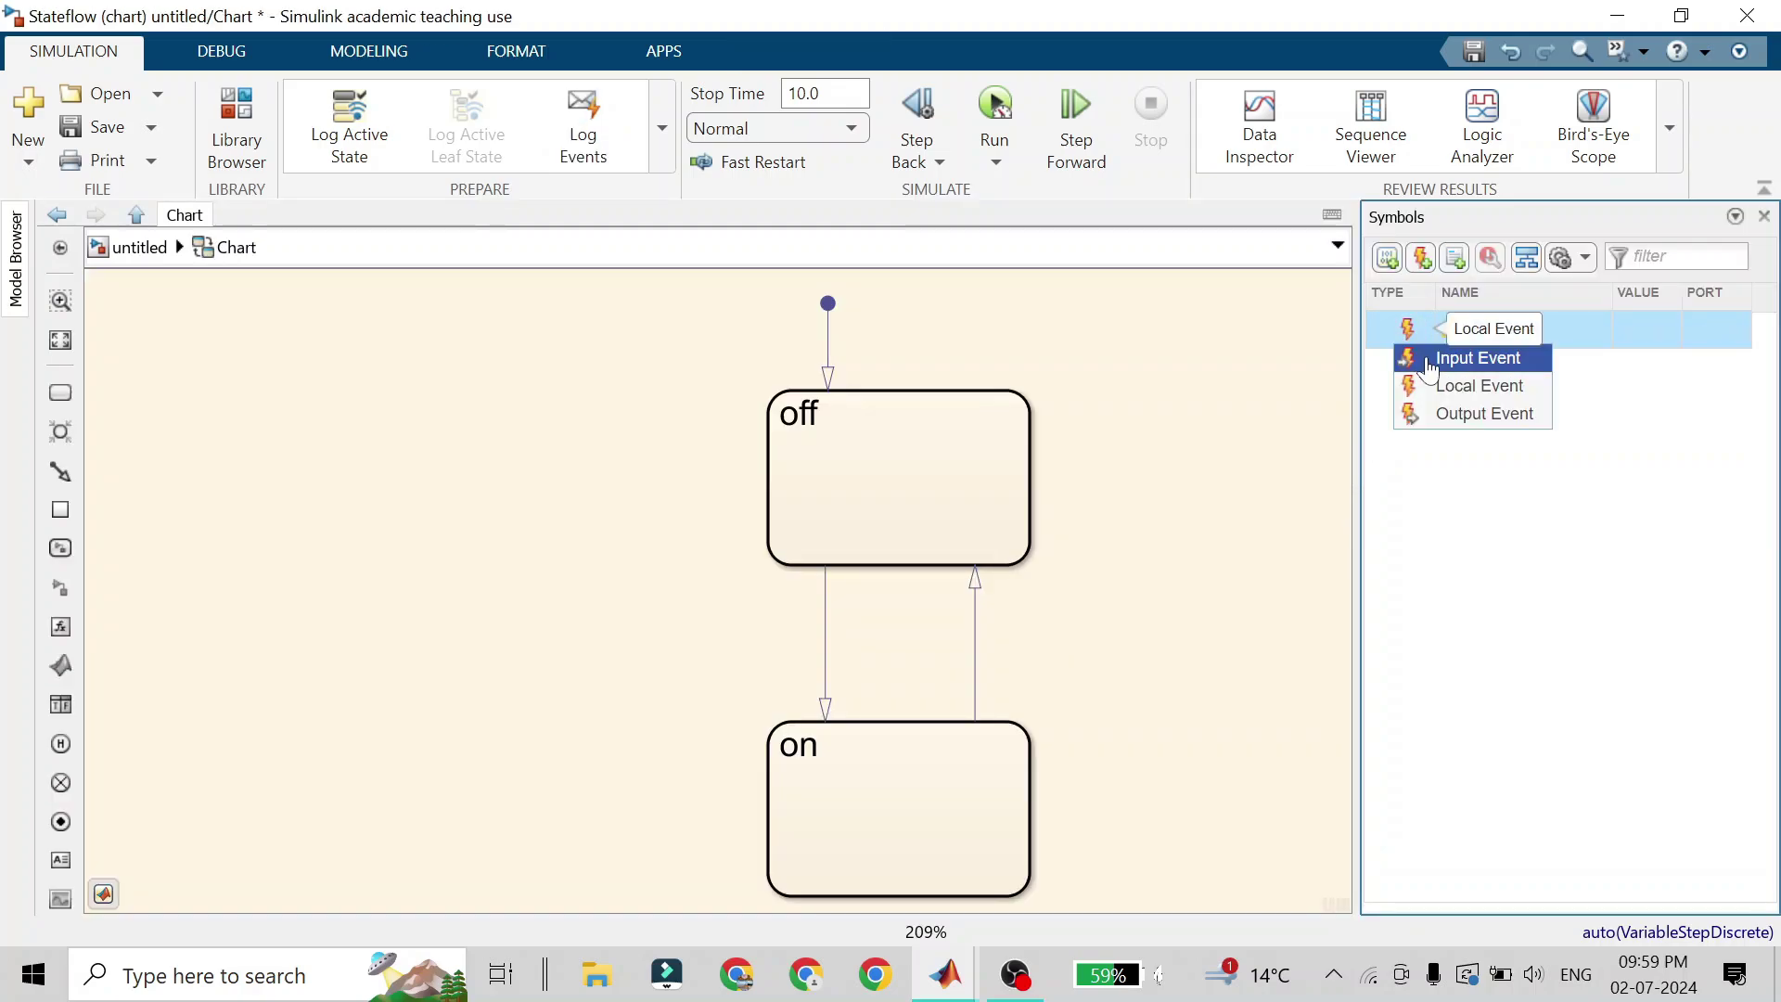
left_click(1429, 359)
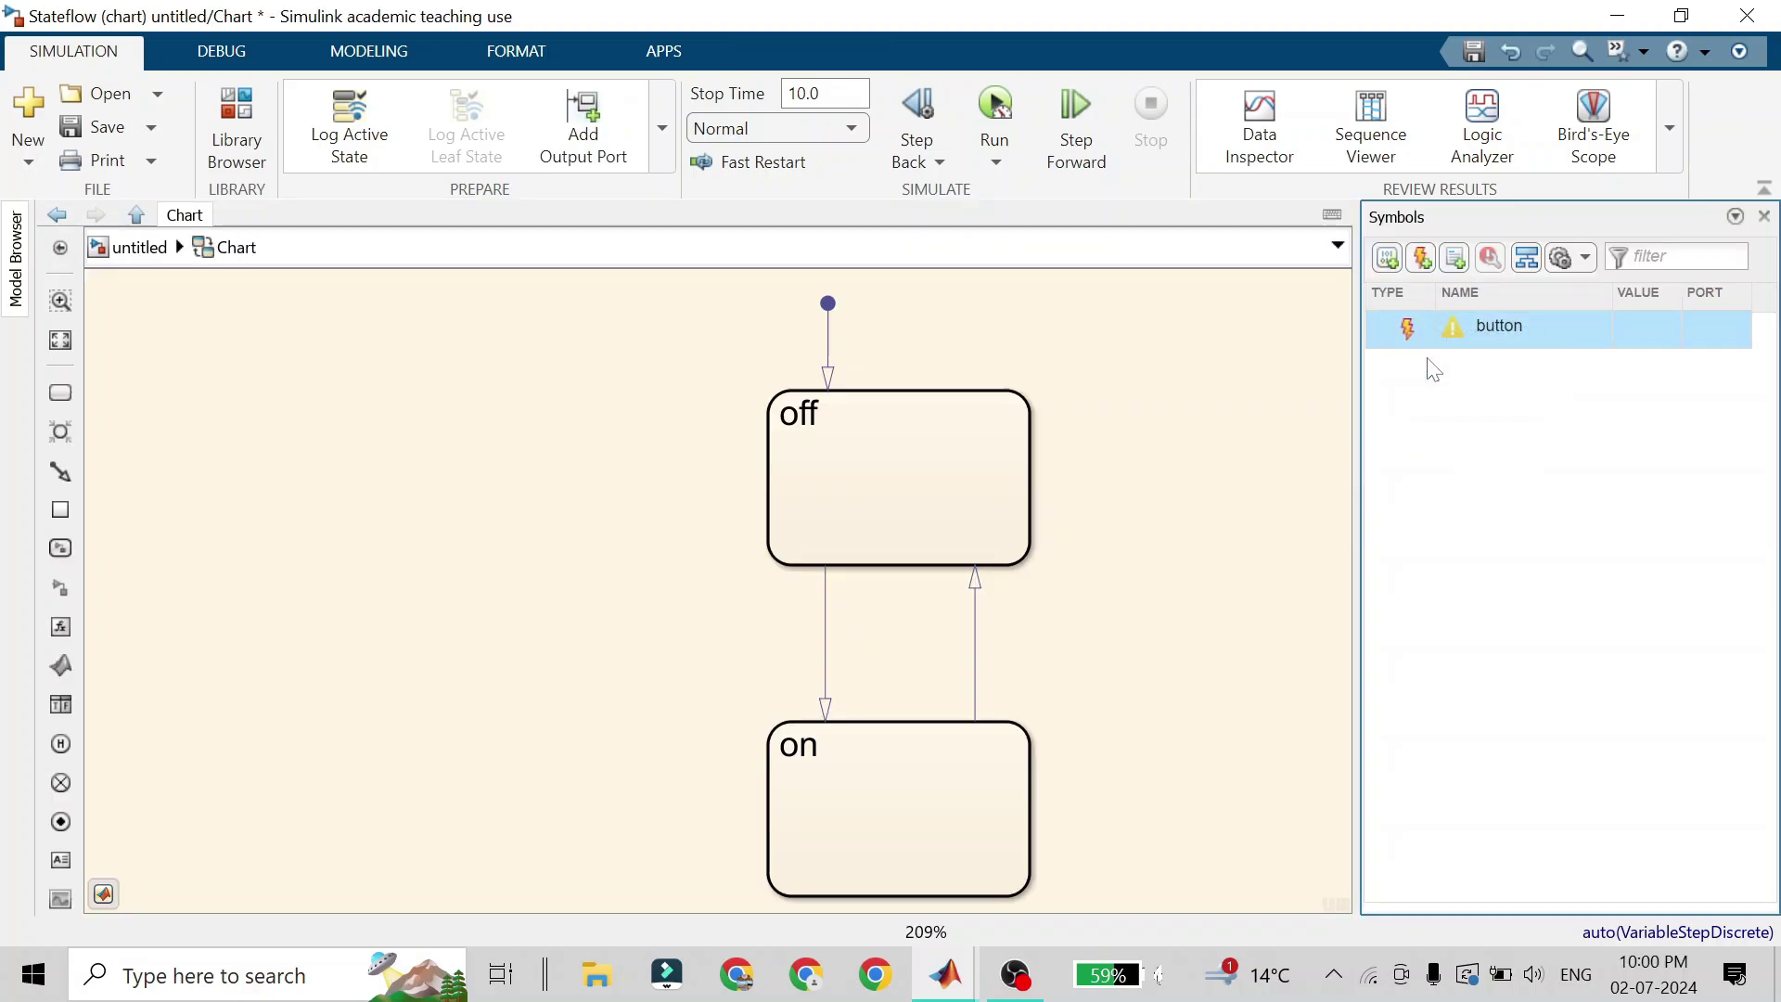
left_click(130, 254)
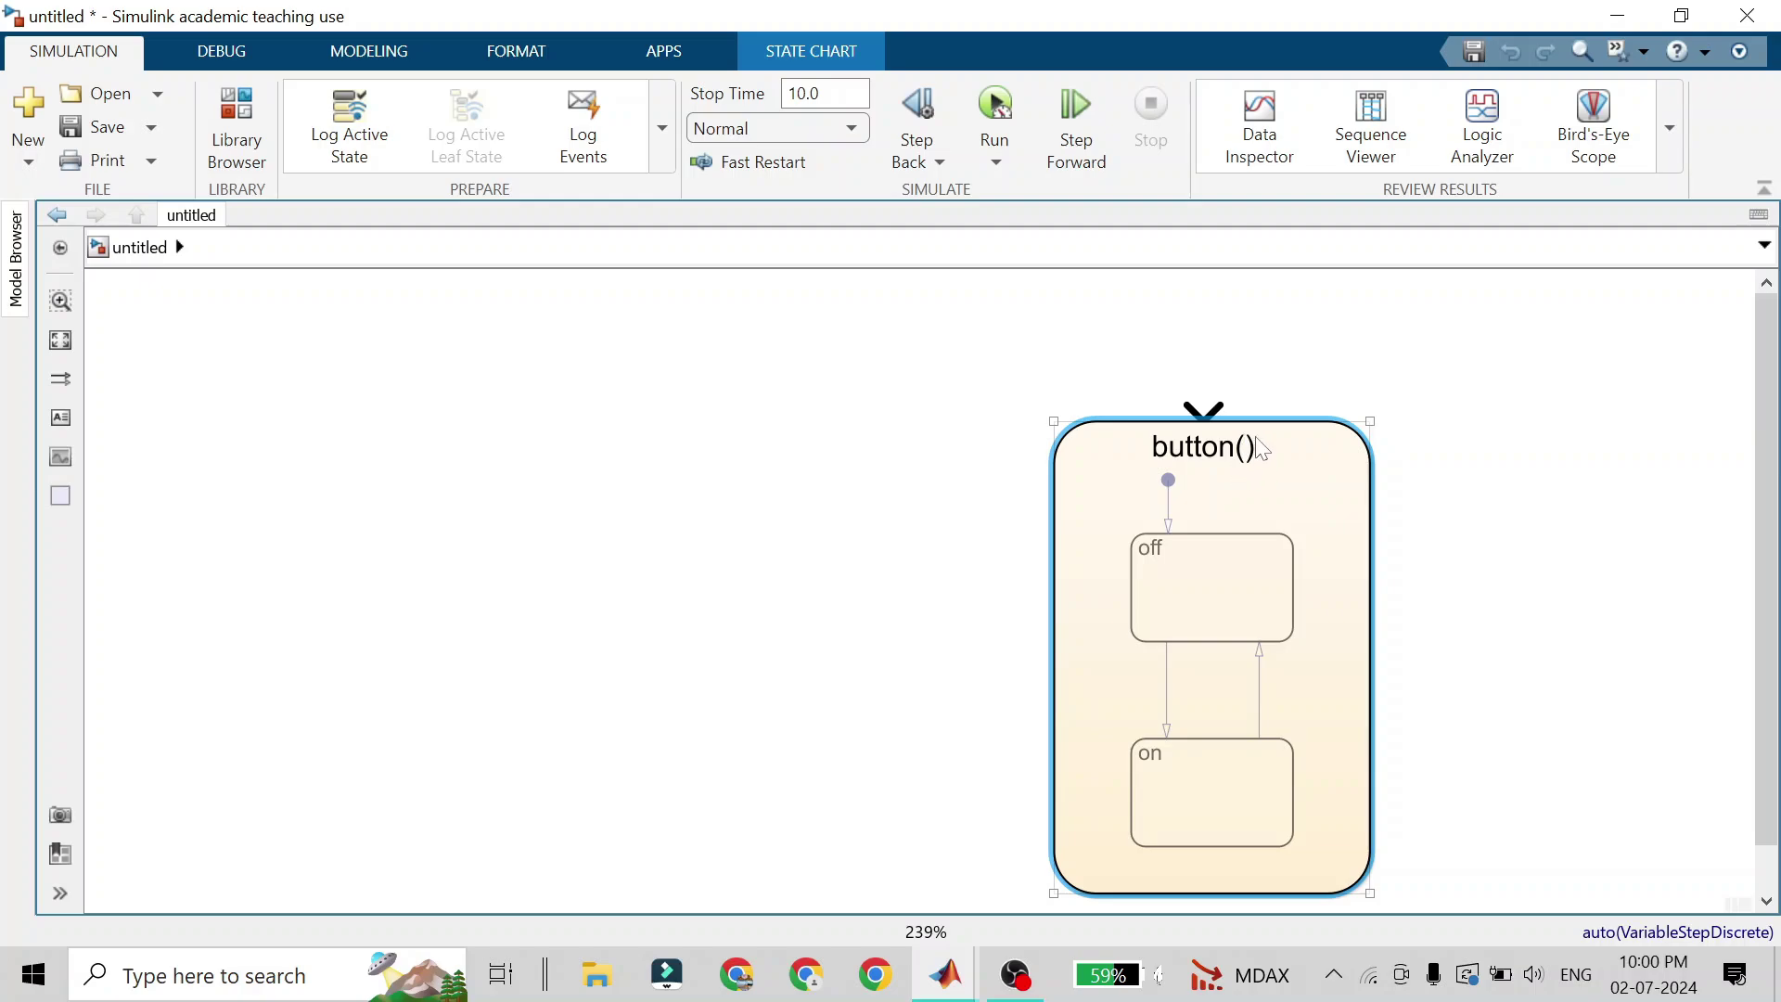
double_click(1255, 518)
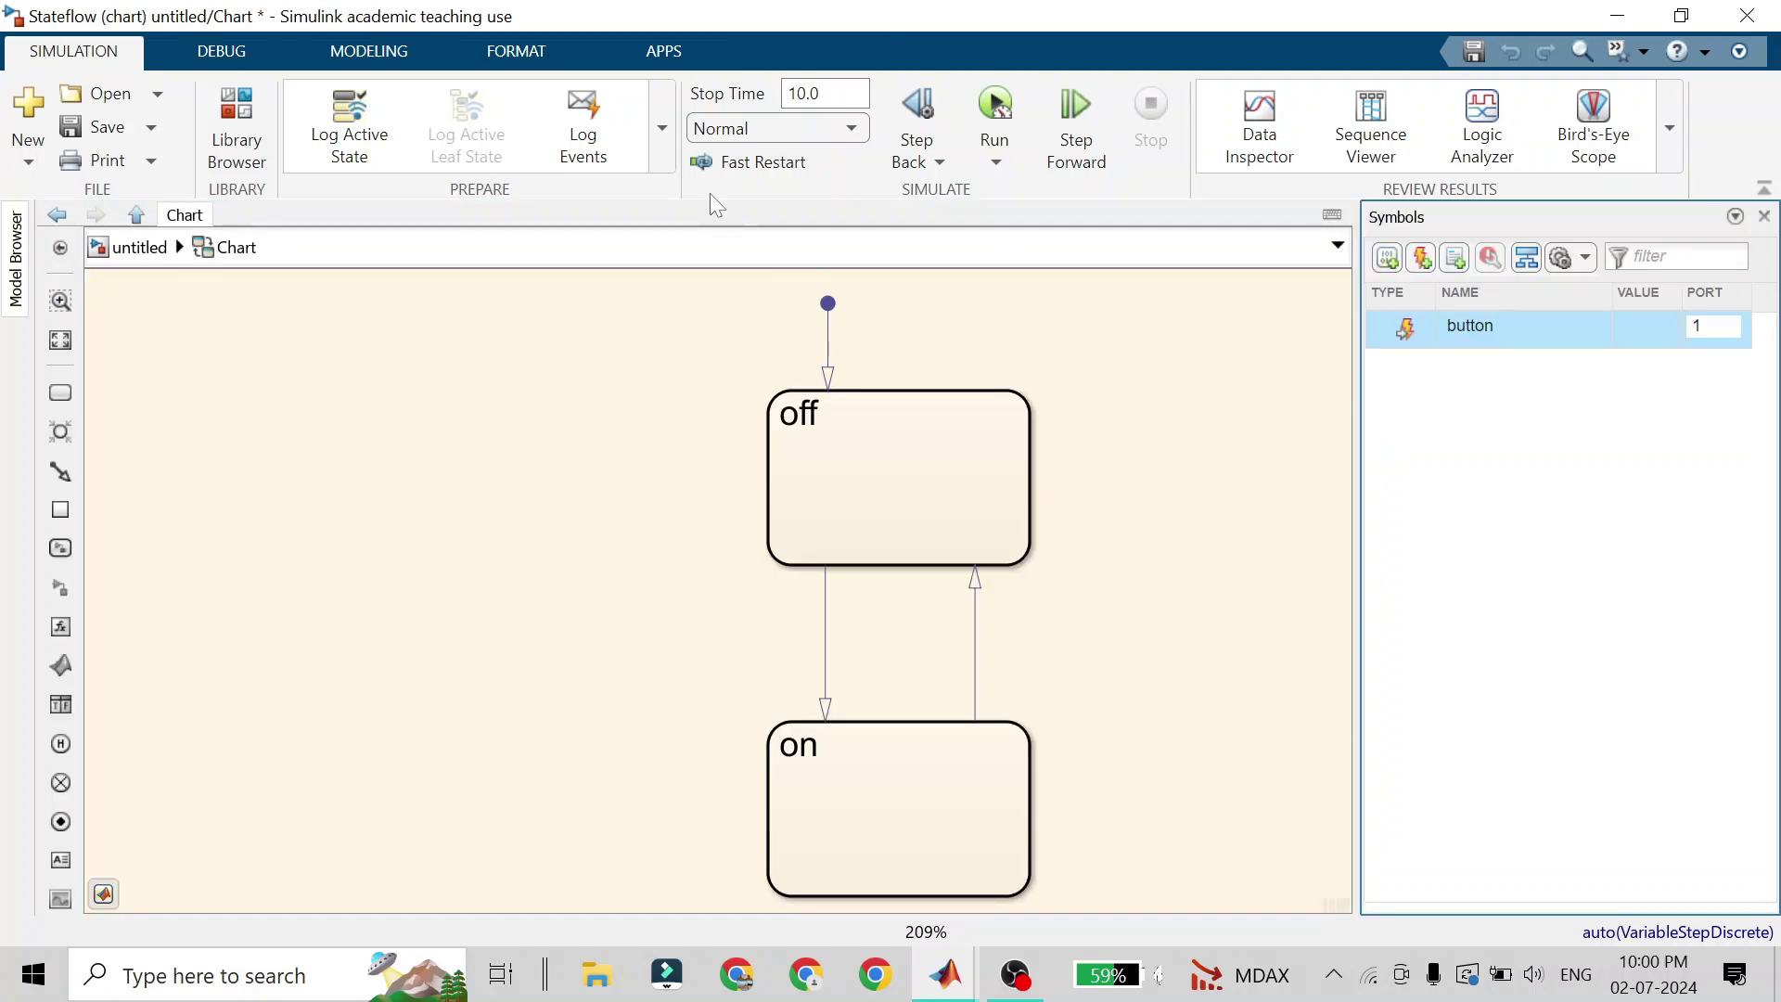
Open the Property Inspector and show the button event's properties
left_click(659, 144)
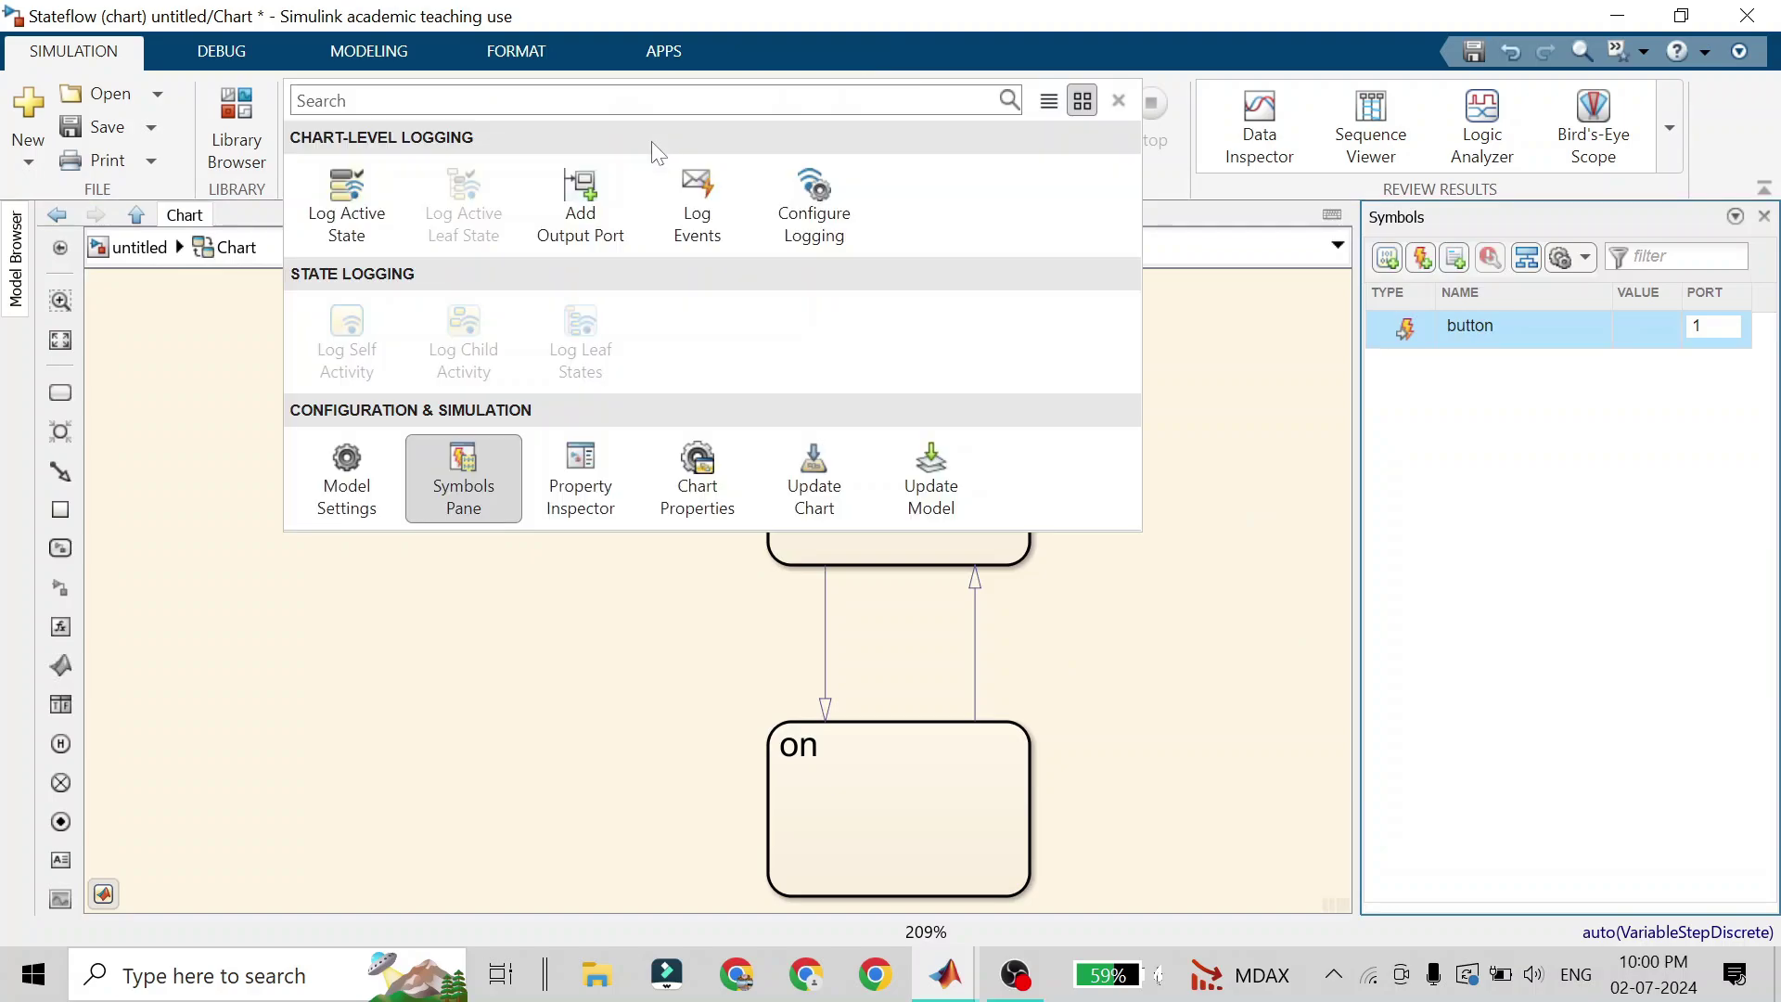
left_click(602, 503)
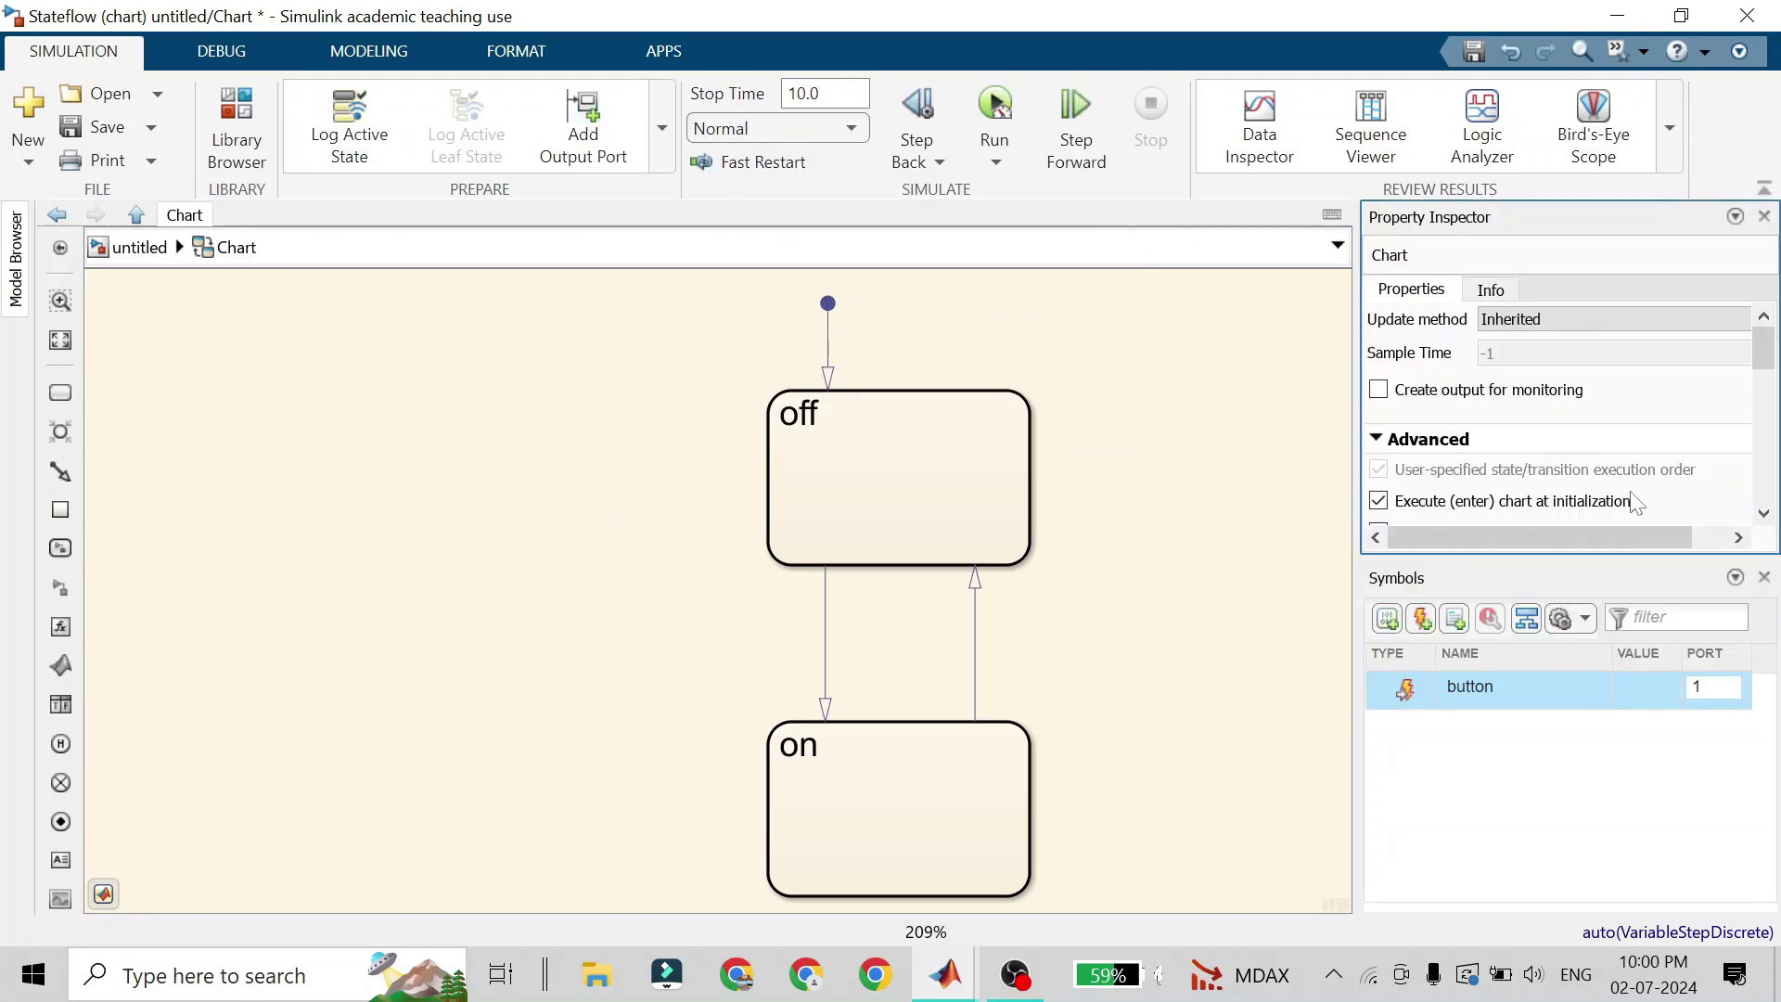
left_click(1497, 714)
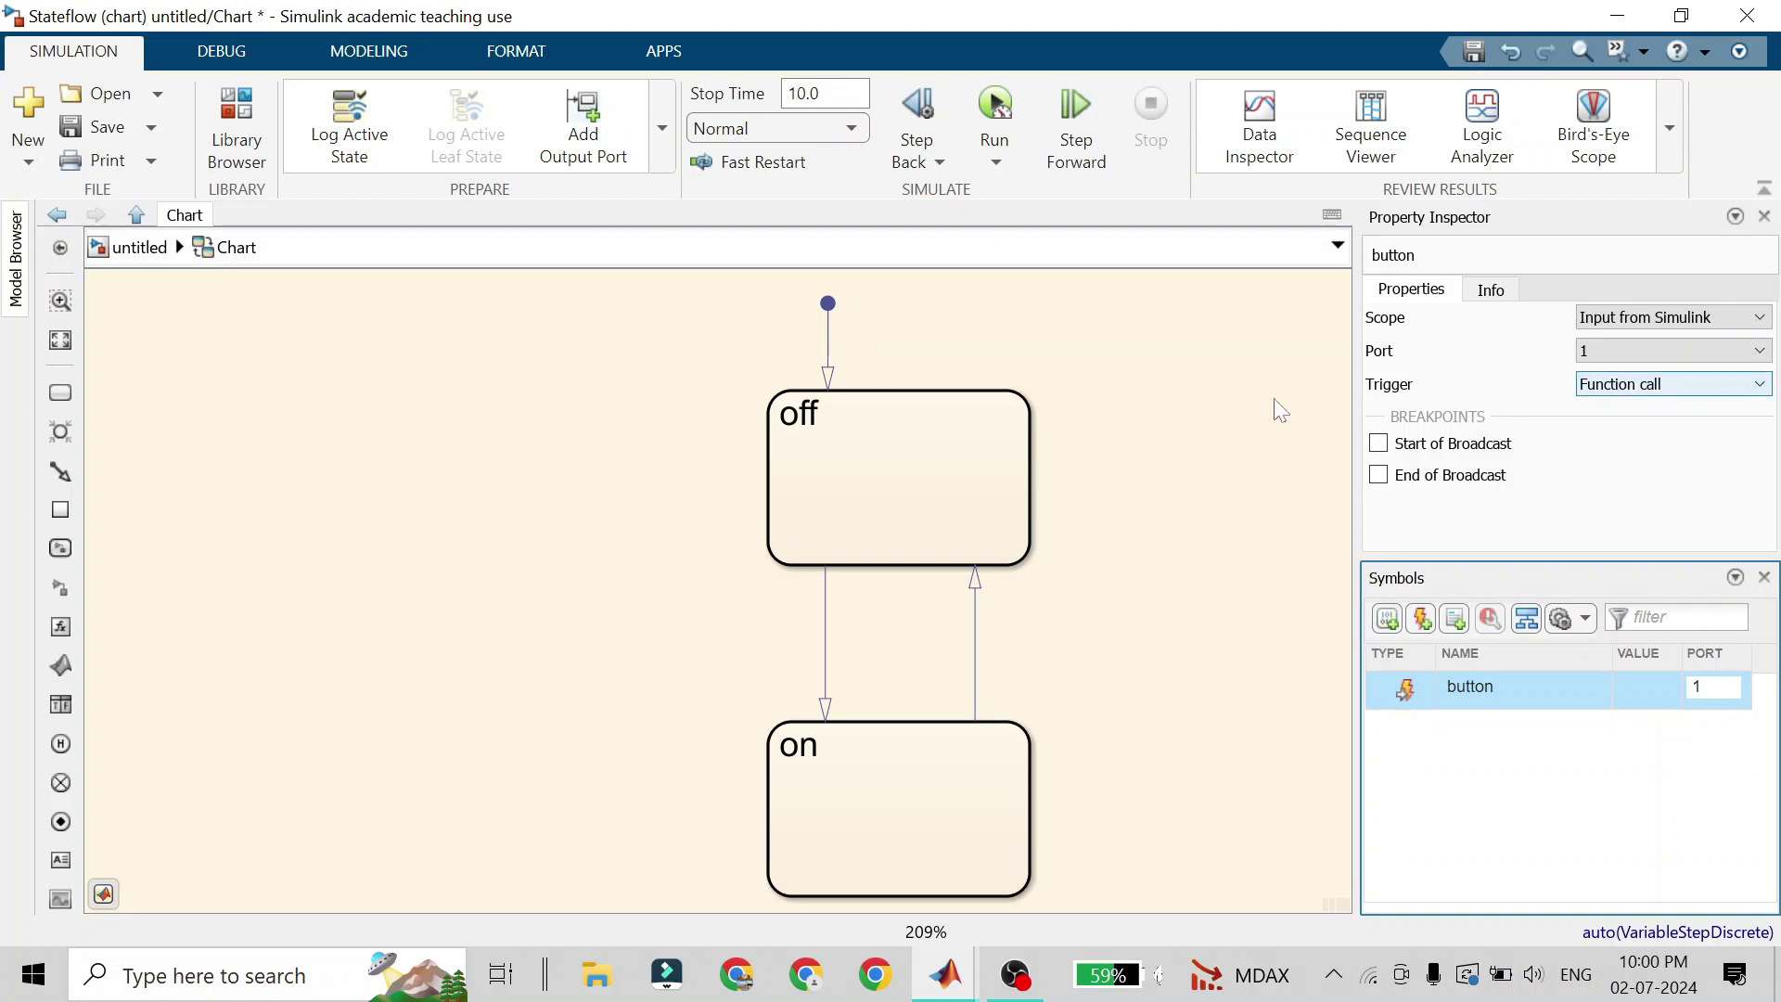
left_click(125, 247)
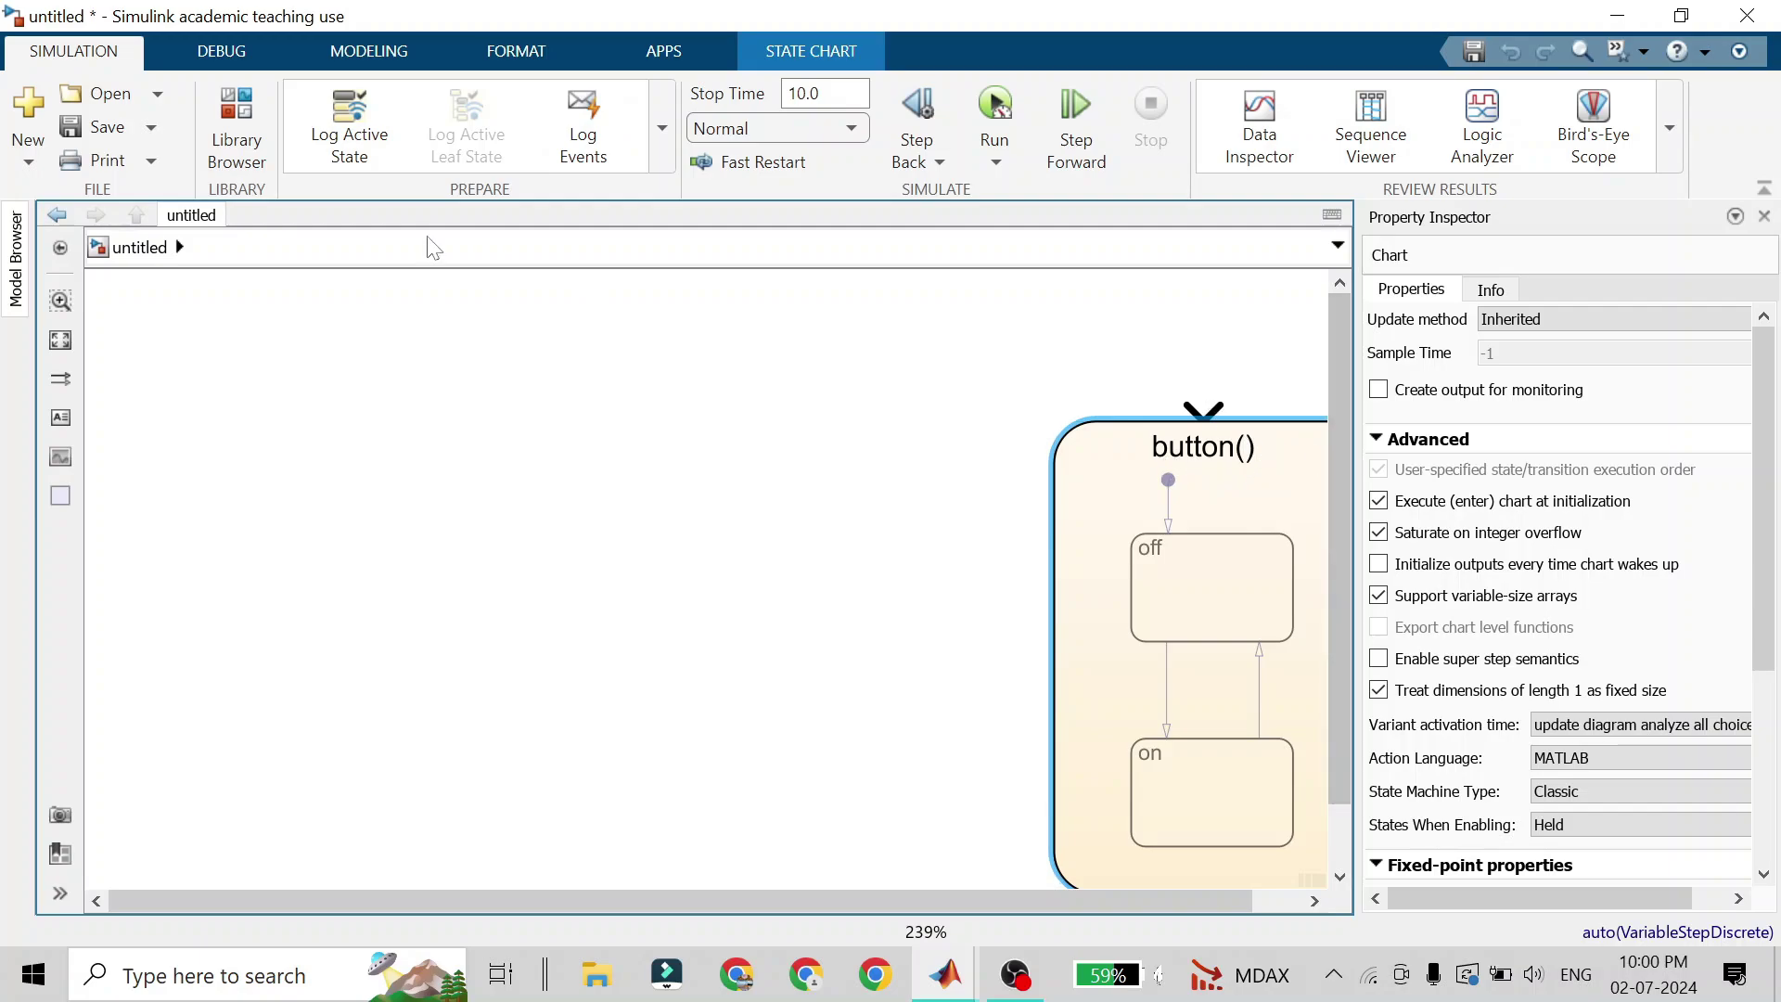
double_click(1229, 510)
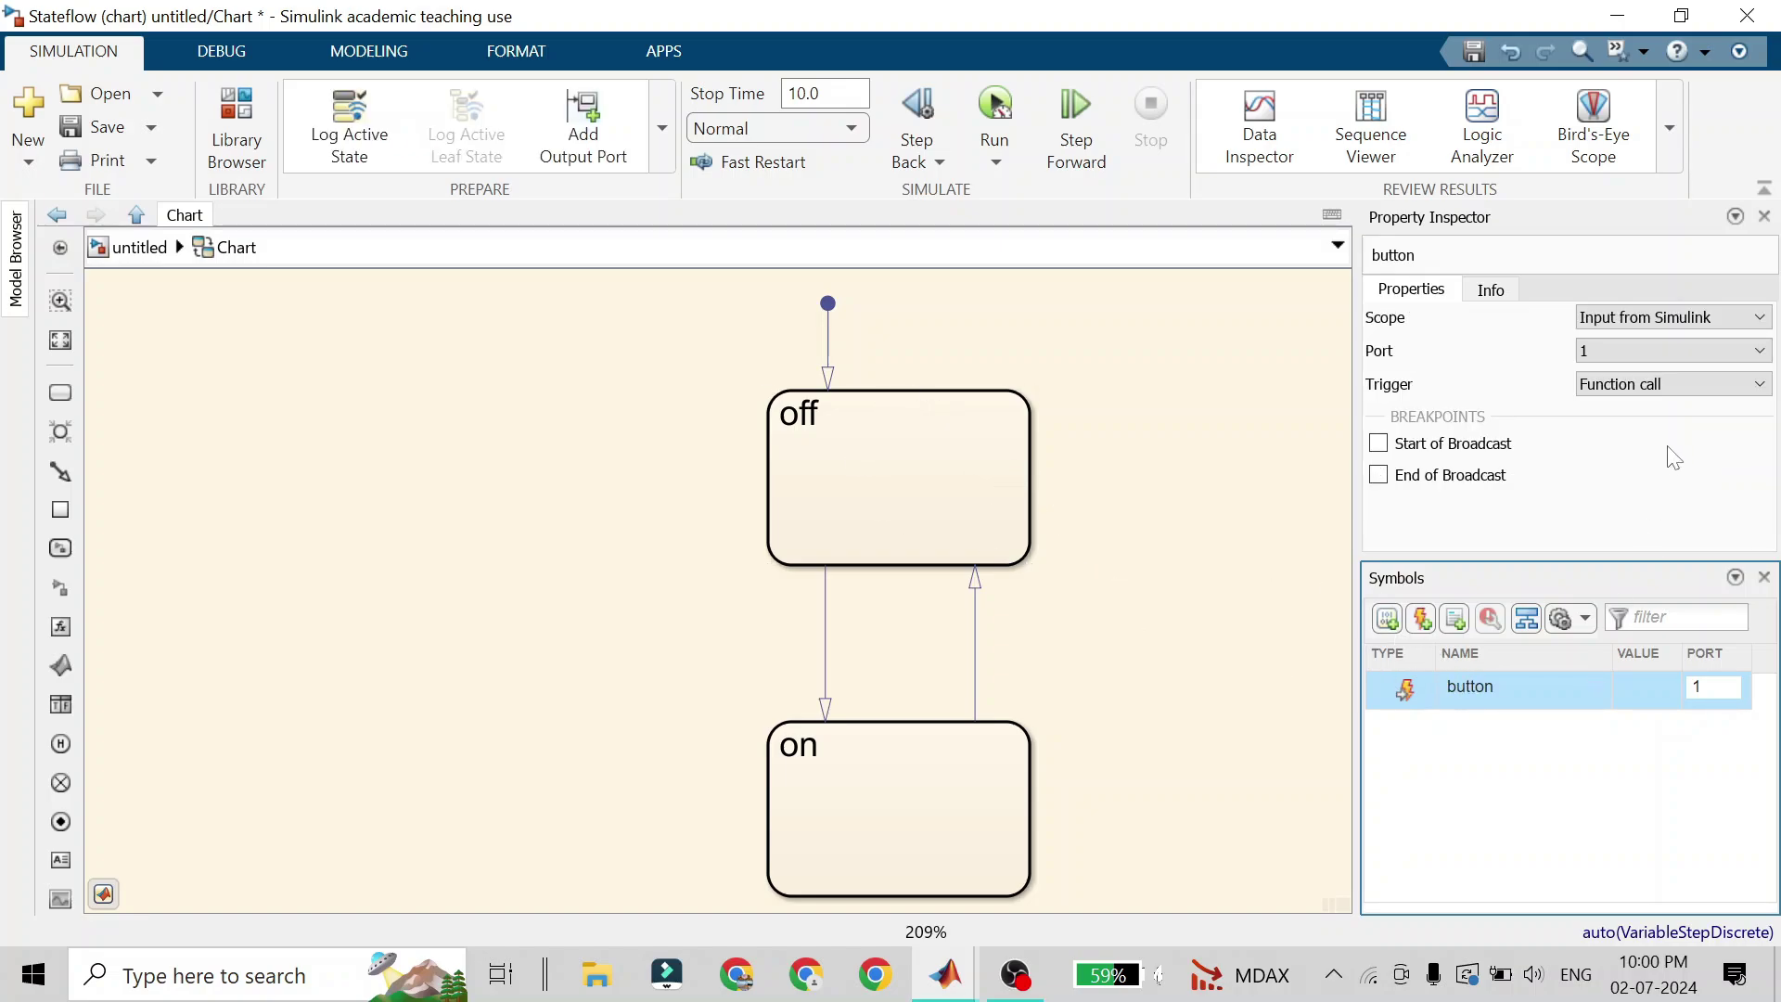
Set the button event's trigger to Rising and move the chart block to the canvas centre
left_click(1679, 384)
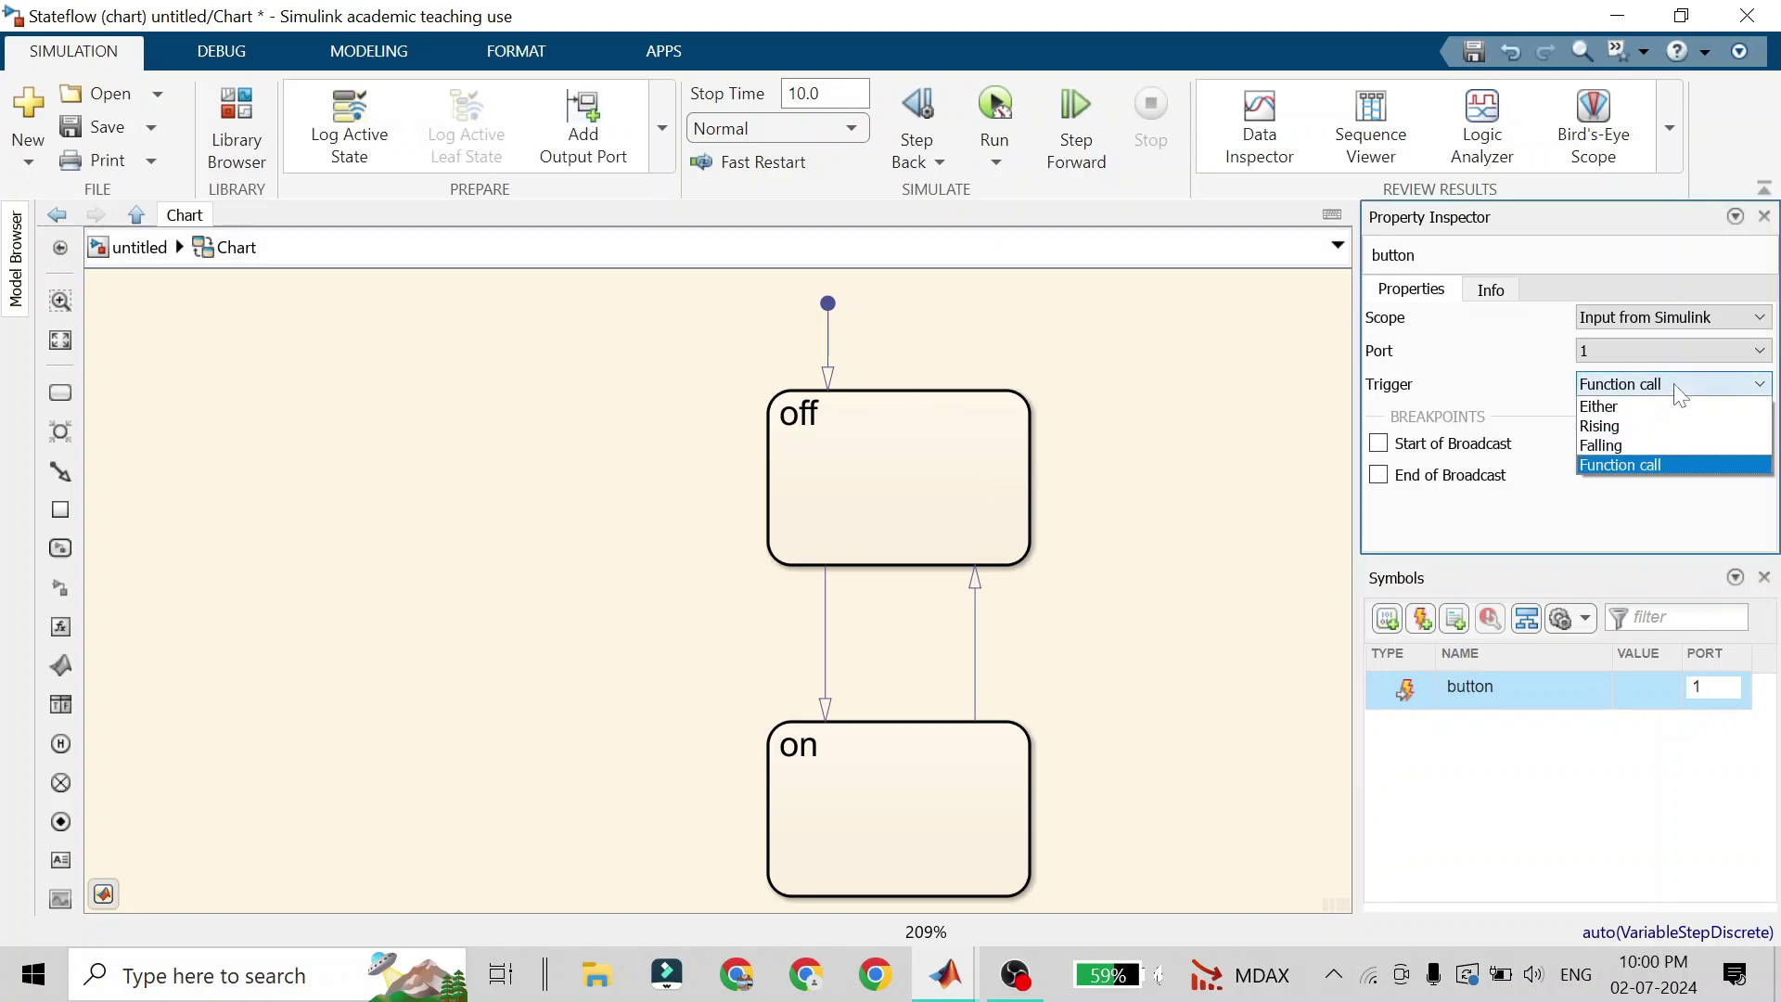
left_click(1639, 426)
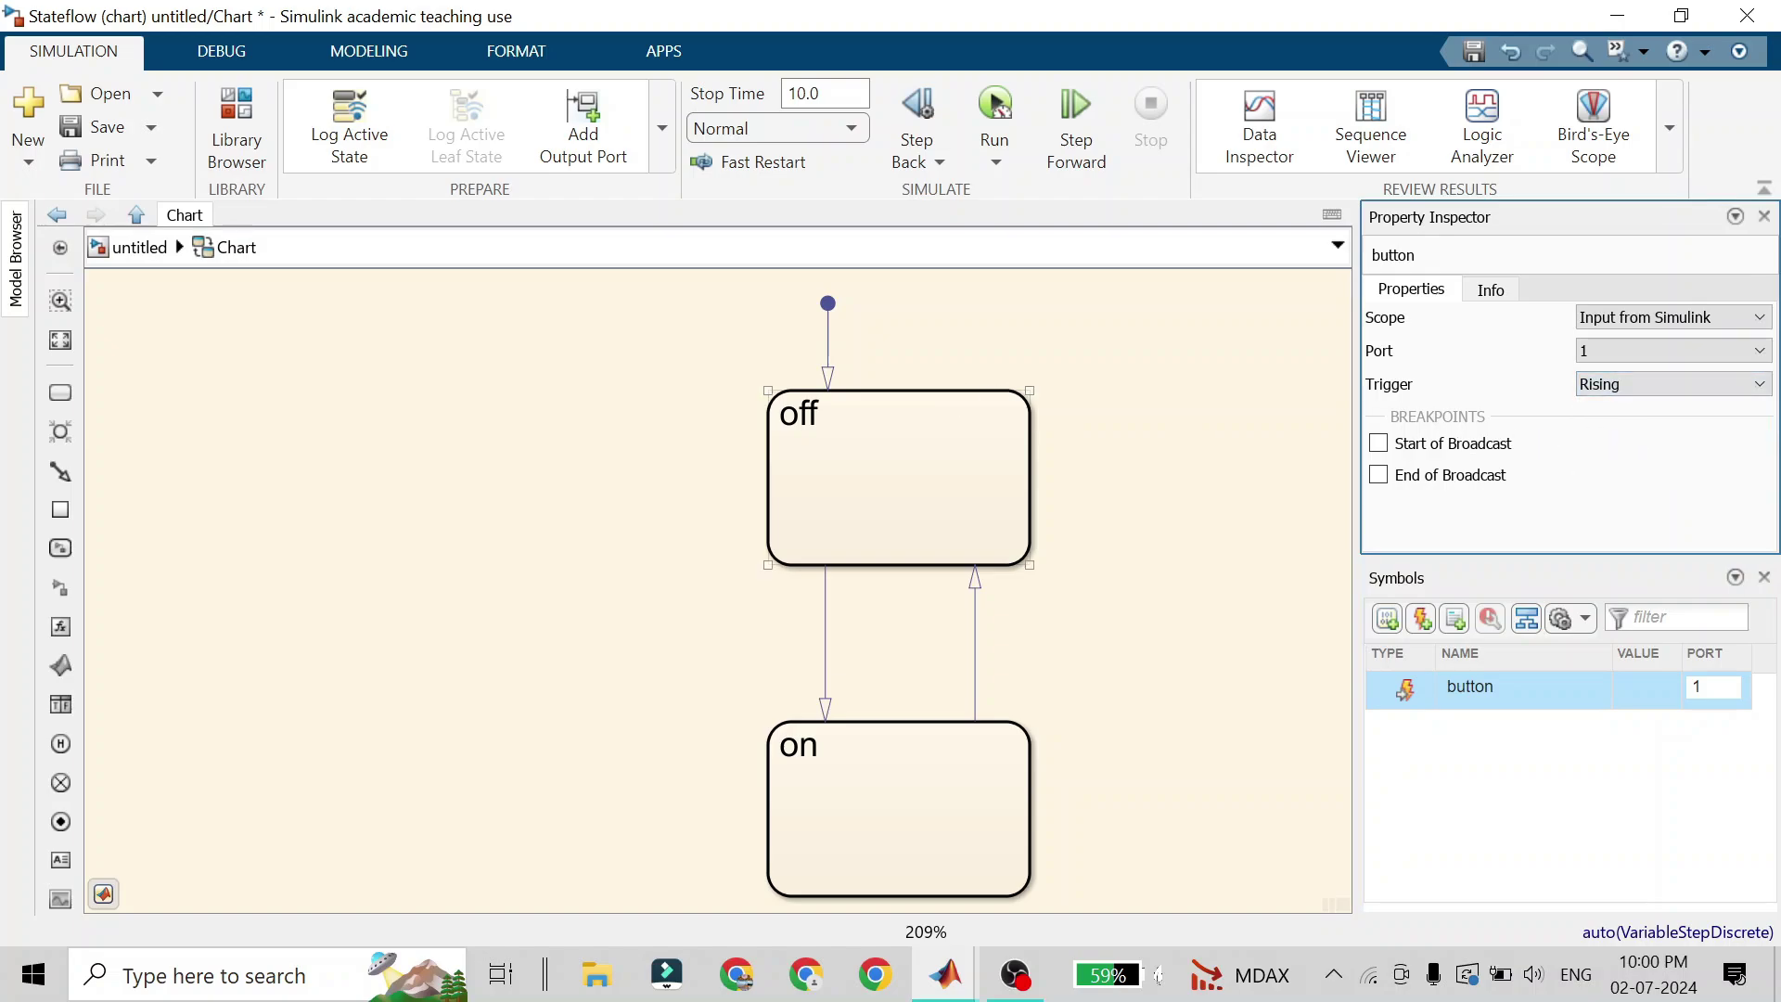
left_click(128, 246)
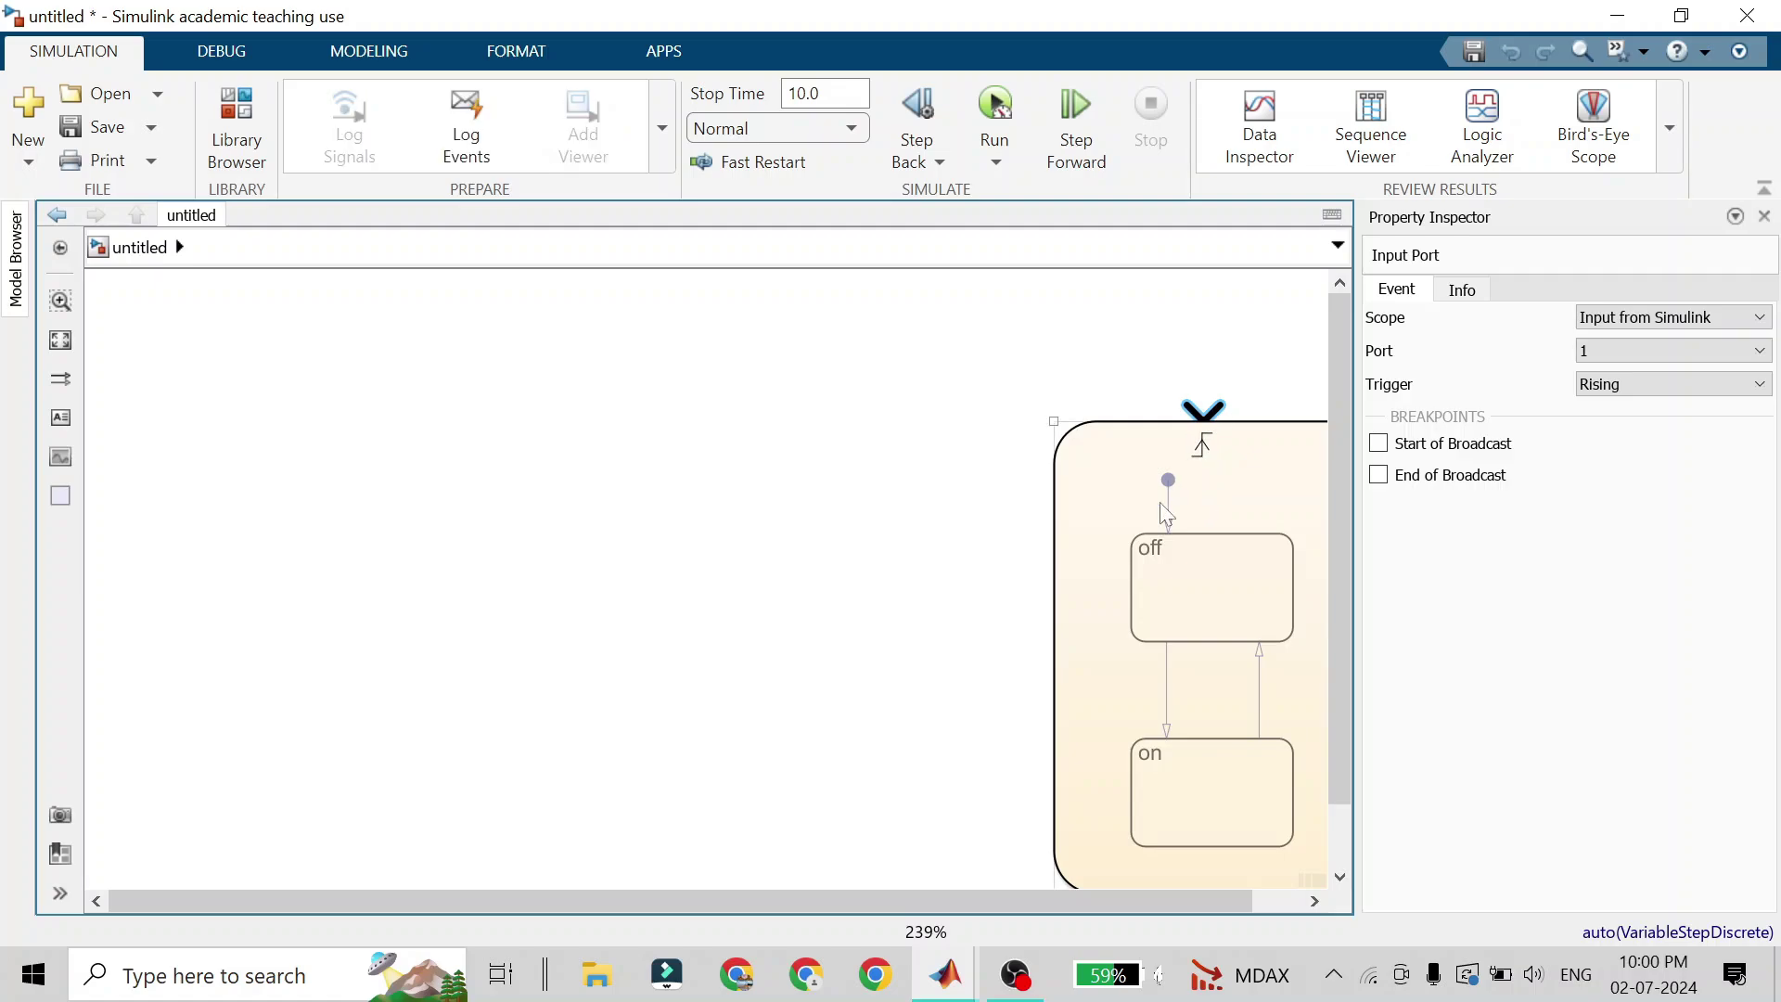
left_click_drag(1272, 471, 923, 420)
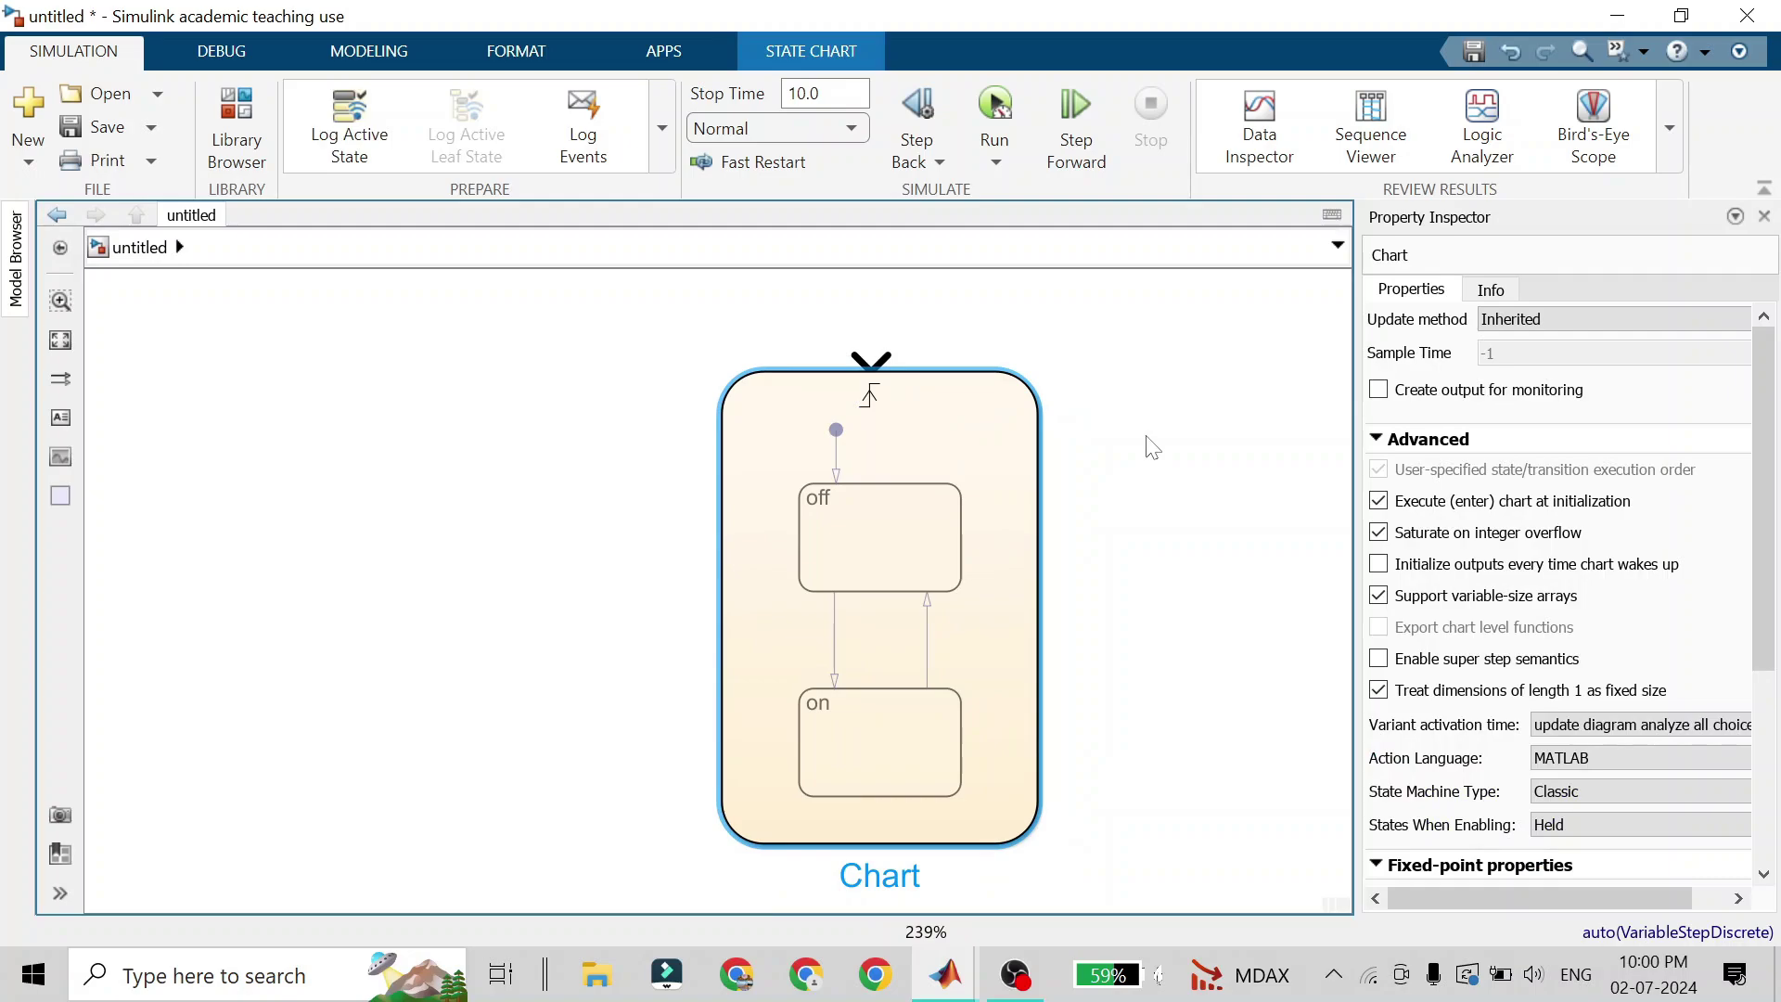
Close the Property Inspector, open the chart, and run the 10-second simulation with 'off' staying active
left_click(934, 403)
left_click(1129, 409)
left_click(1765, 219)
left_click(896, 432)
double_click(898, 439)
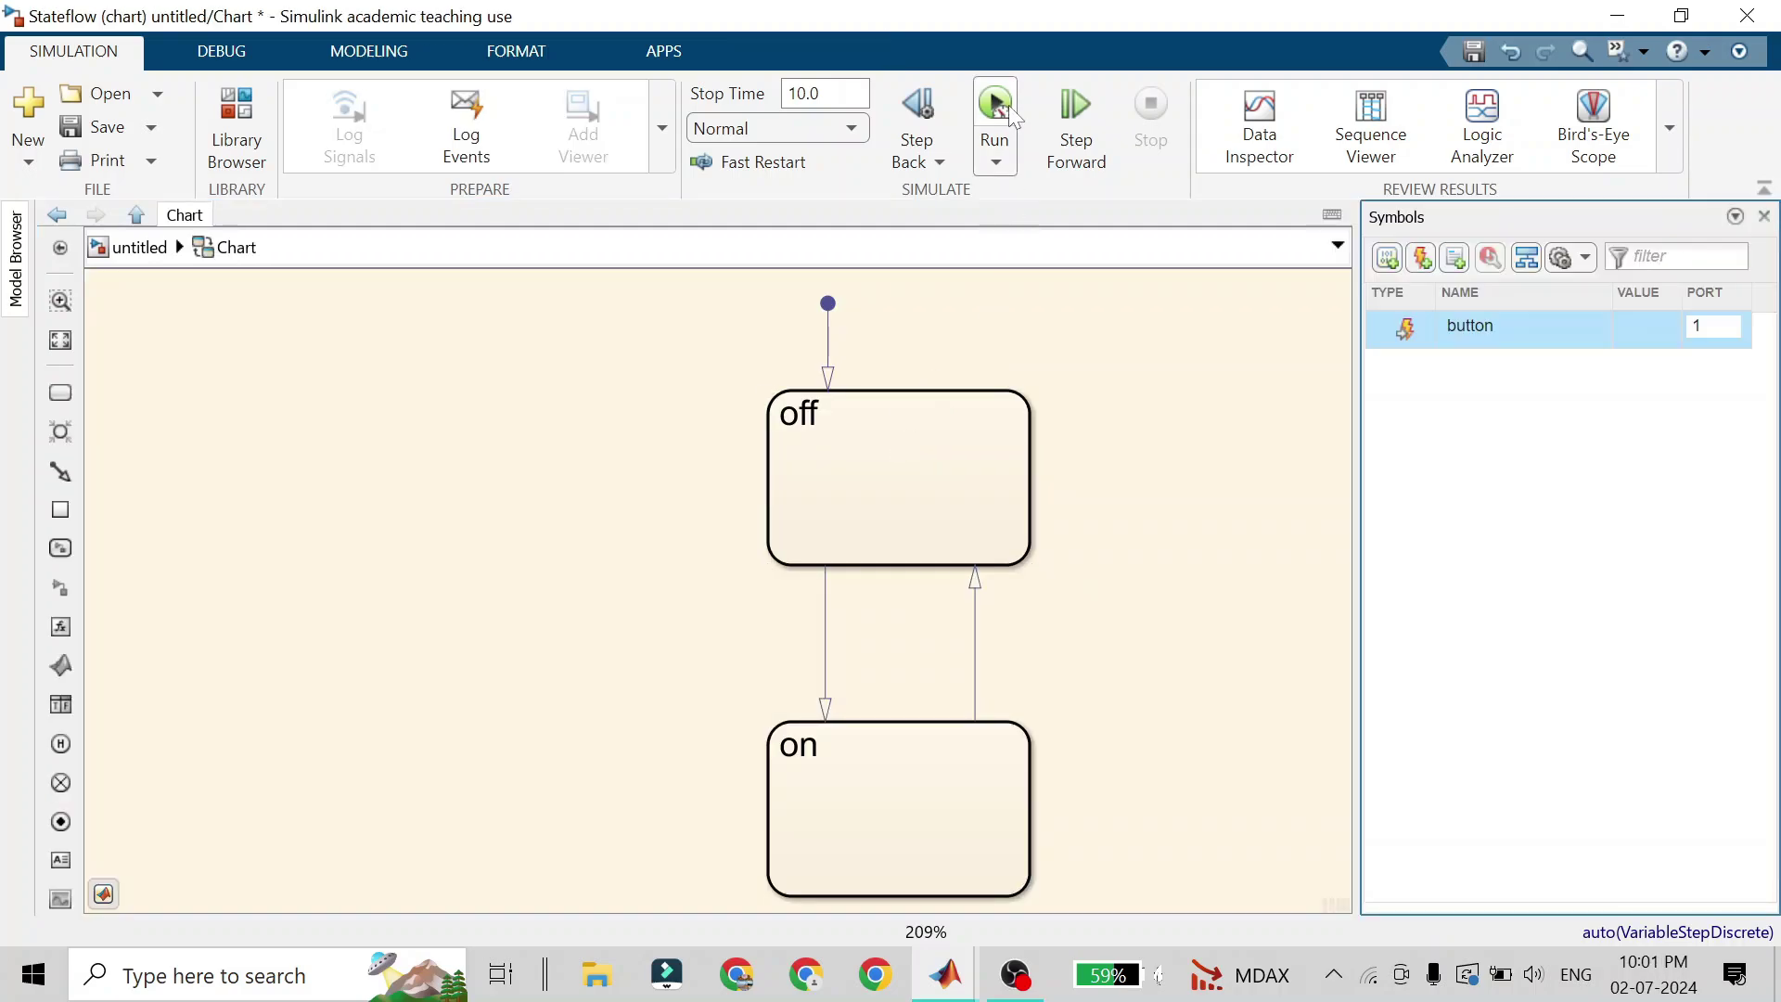
left_click(997, 107)
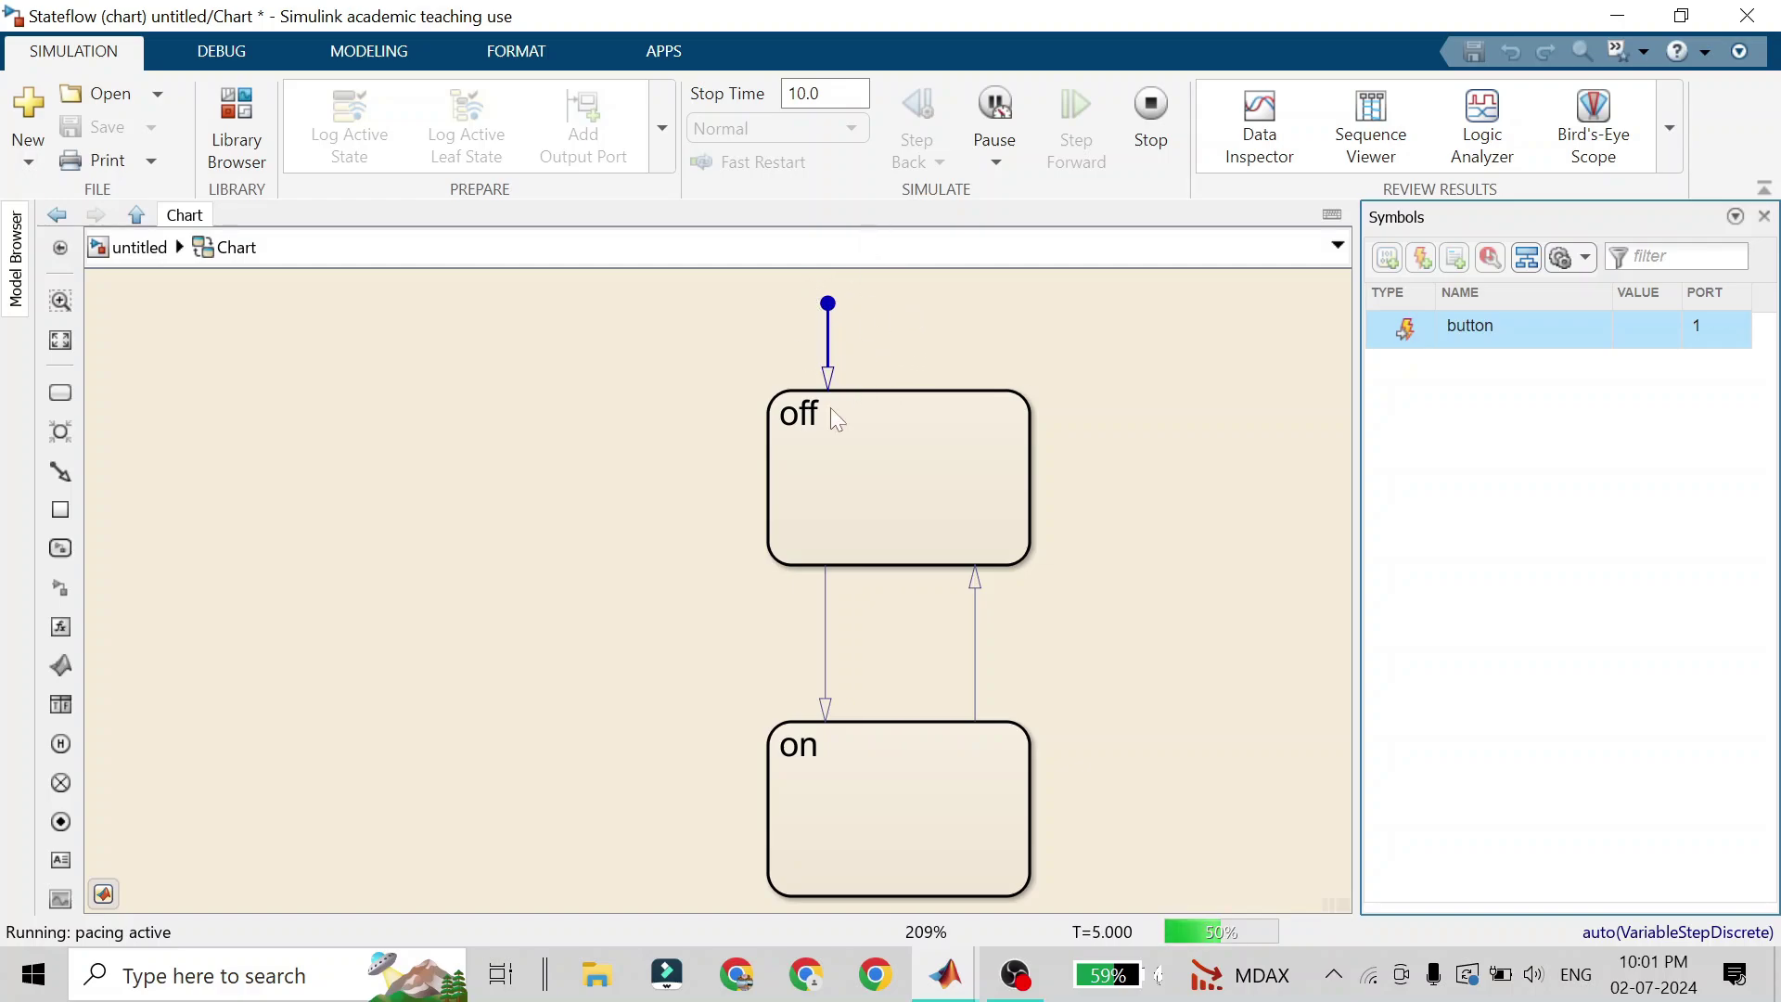
mouse_move(892, 471)
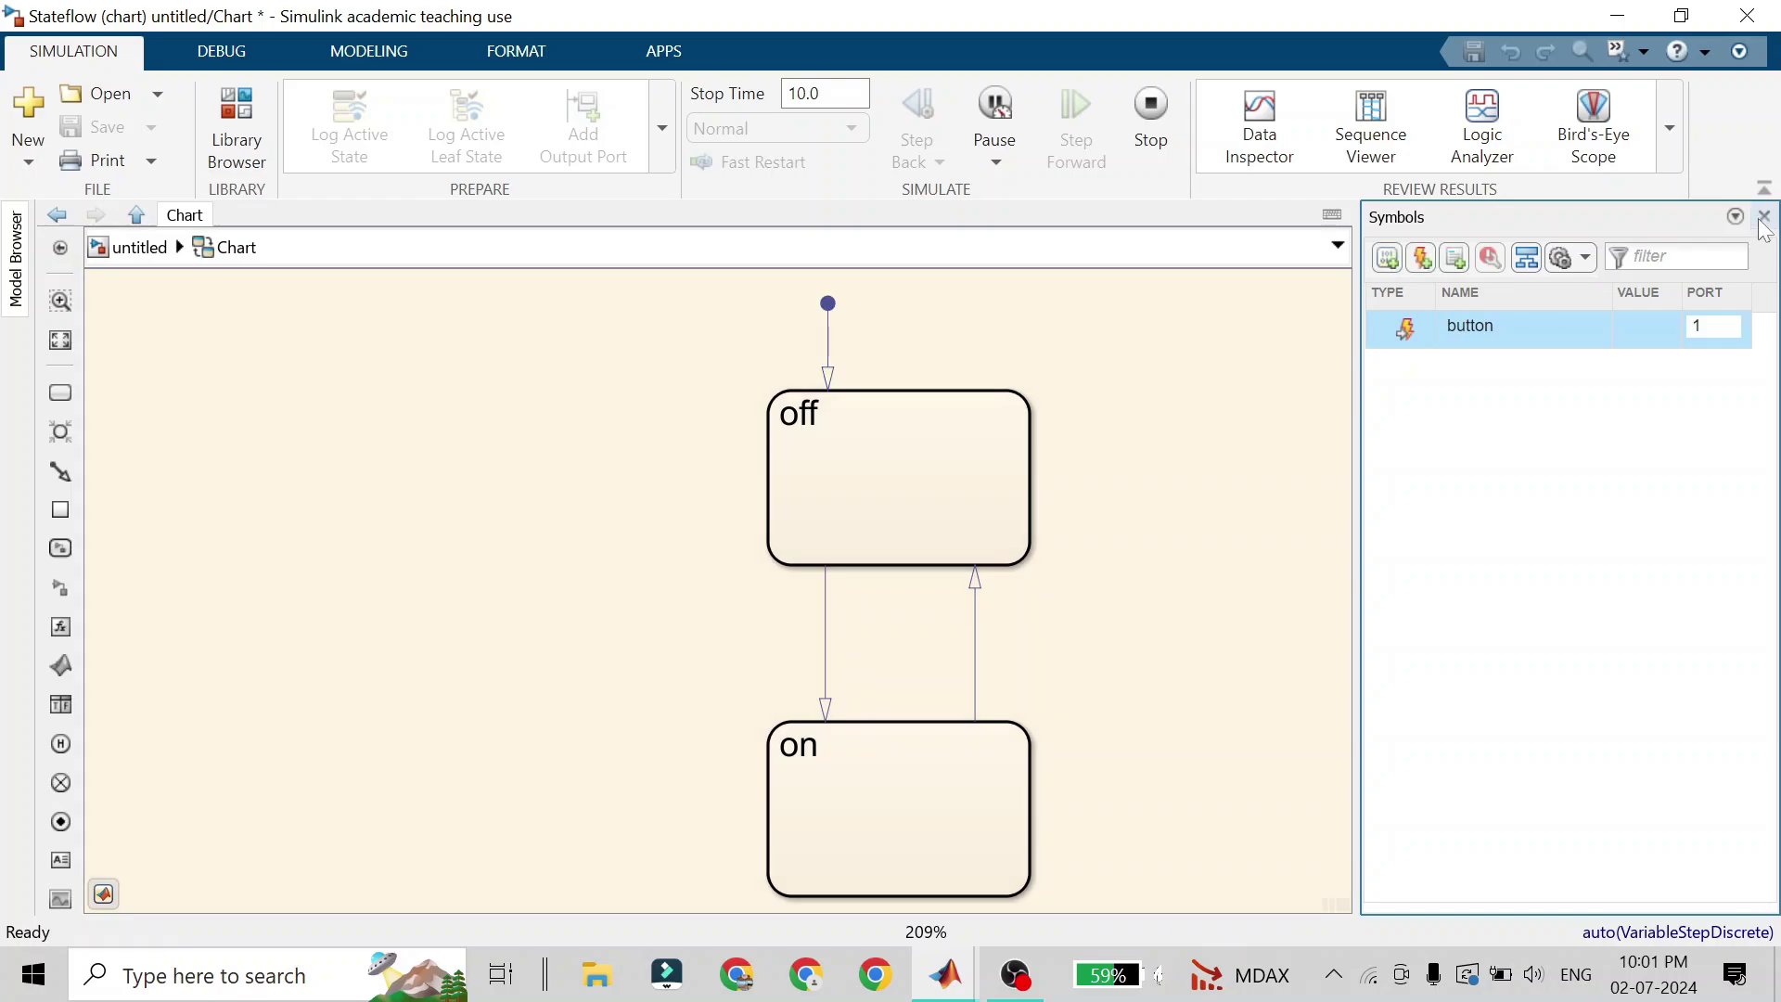
left_click(1765, 215)
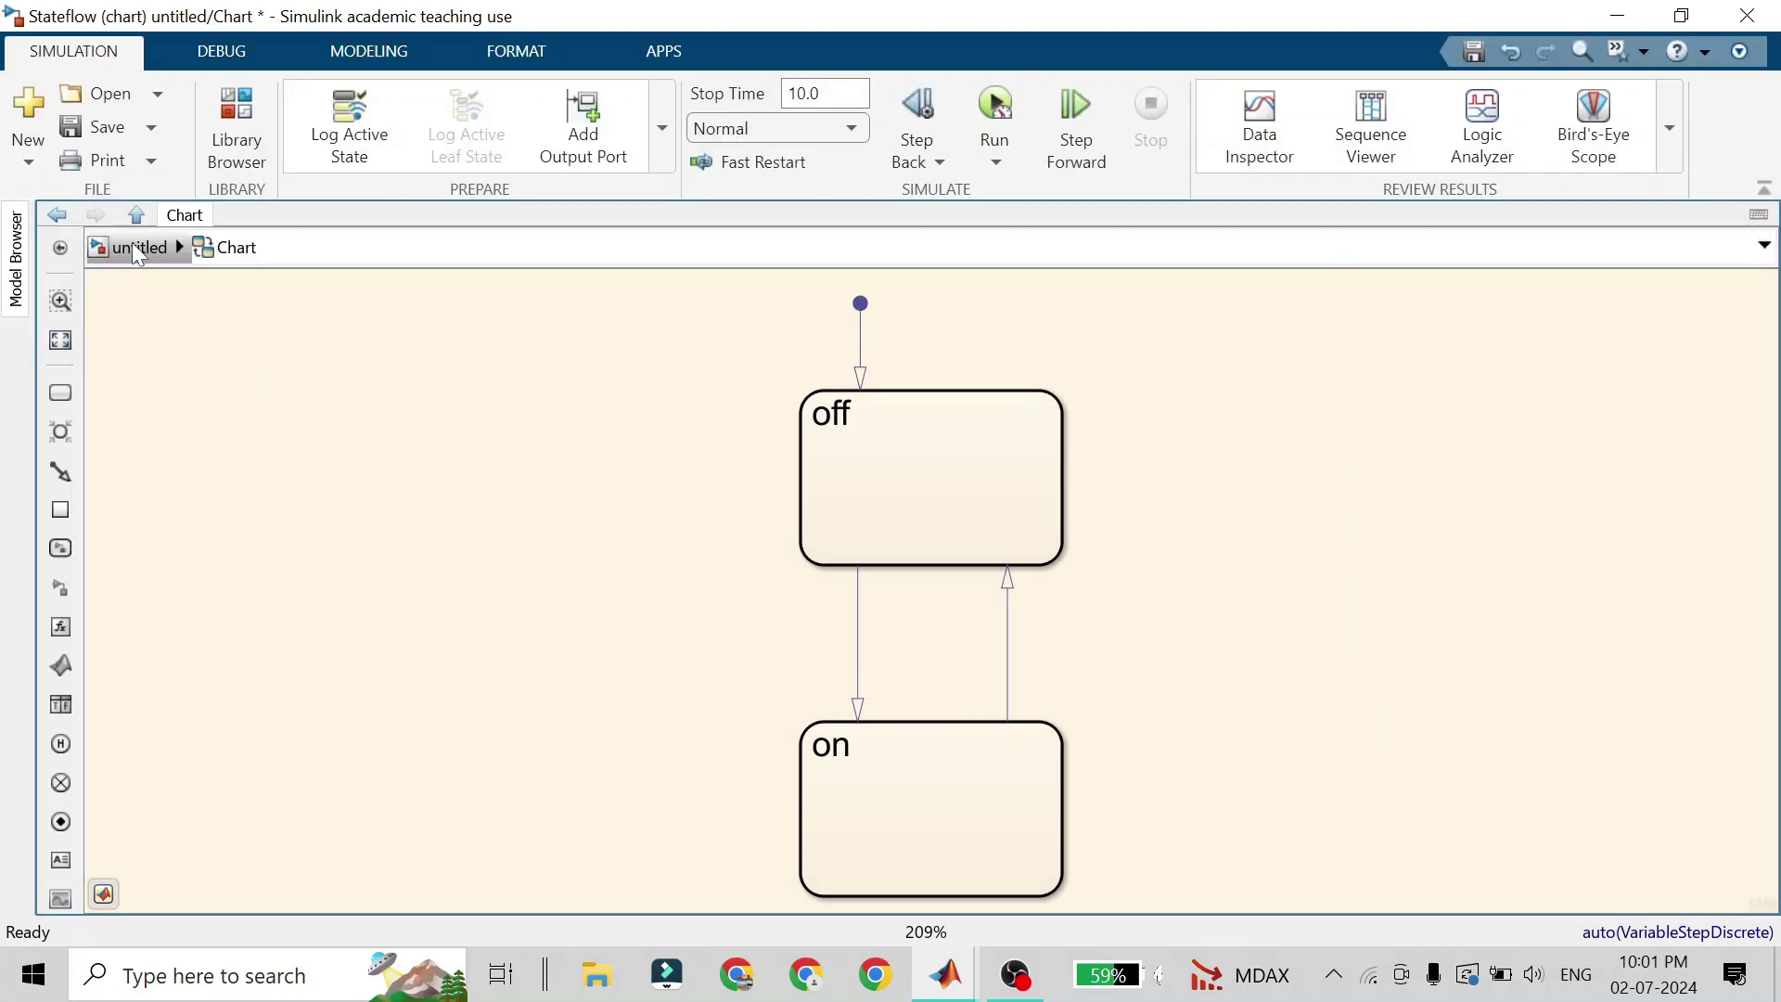
Insert a Pulse Generator block into the top-level model by searching 'pulse'
left_click(61, 225)
left_click(873, 378)
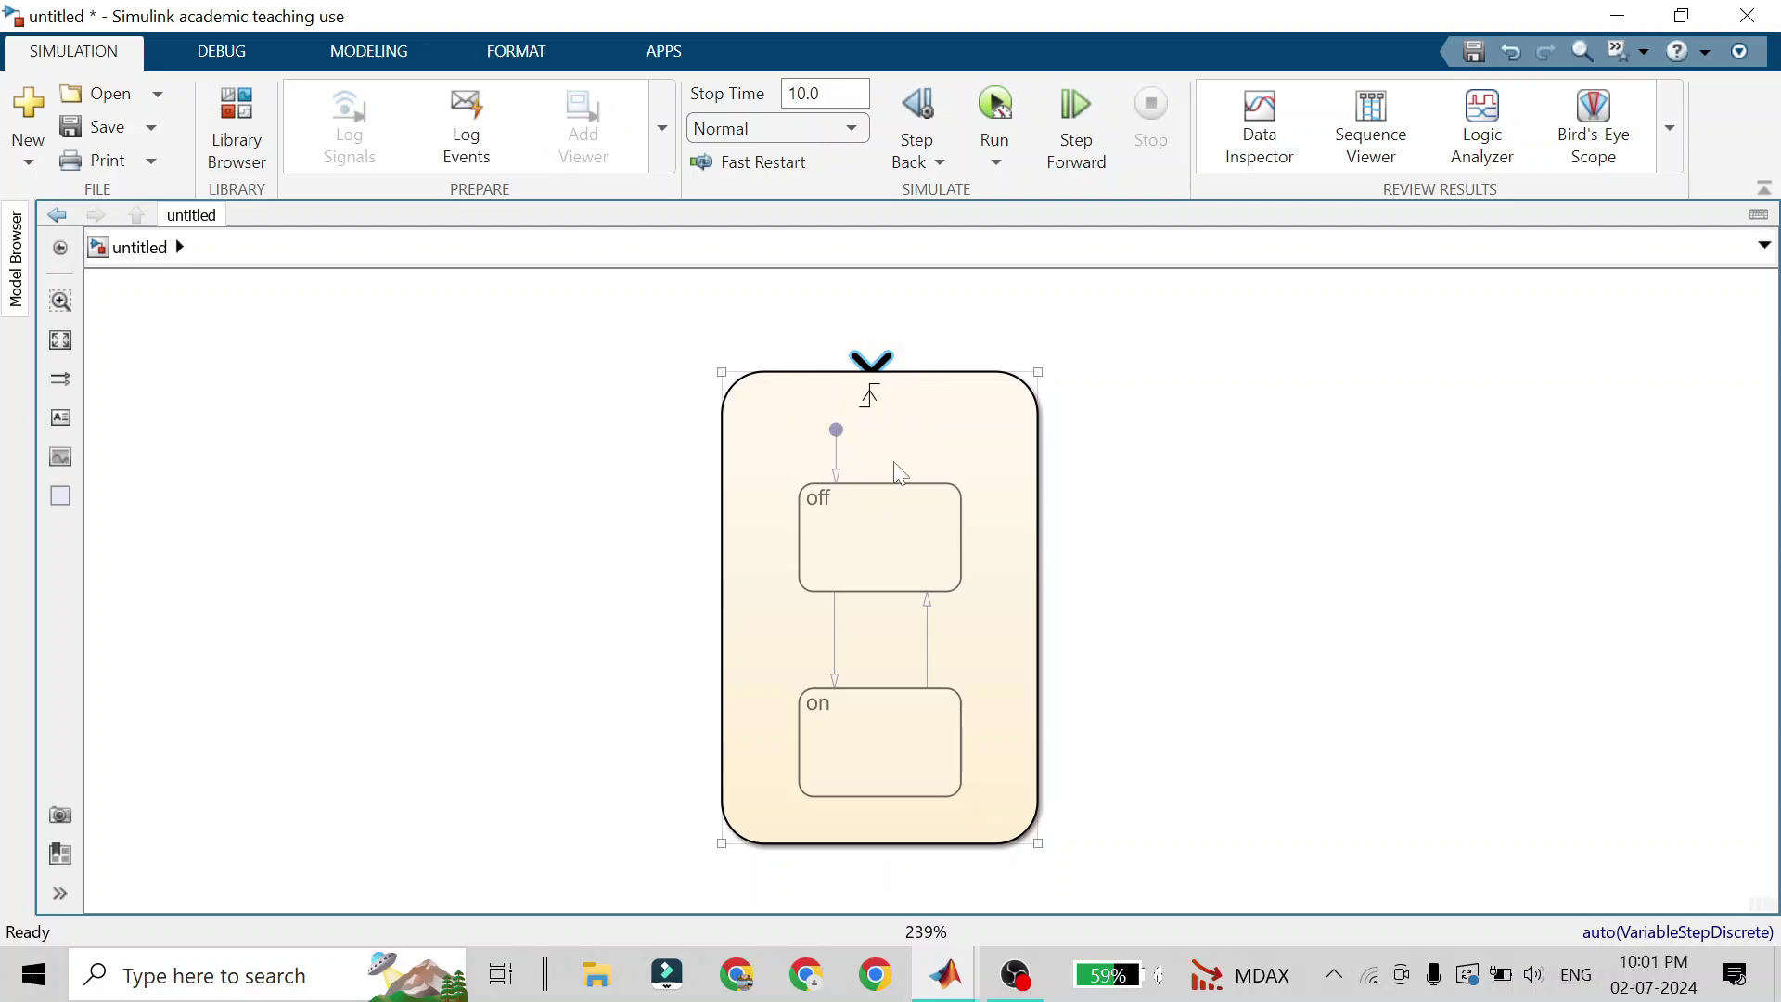
left_click(1068, 397)
double_click(287, 393)
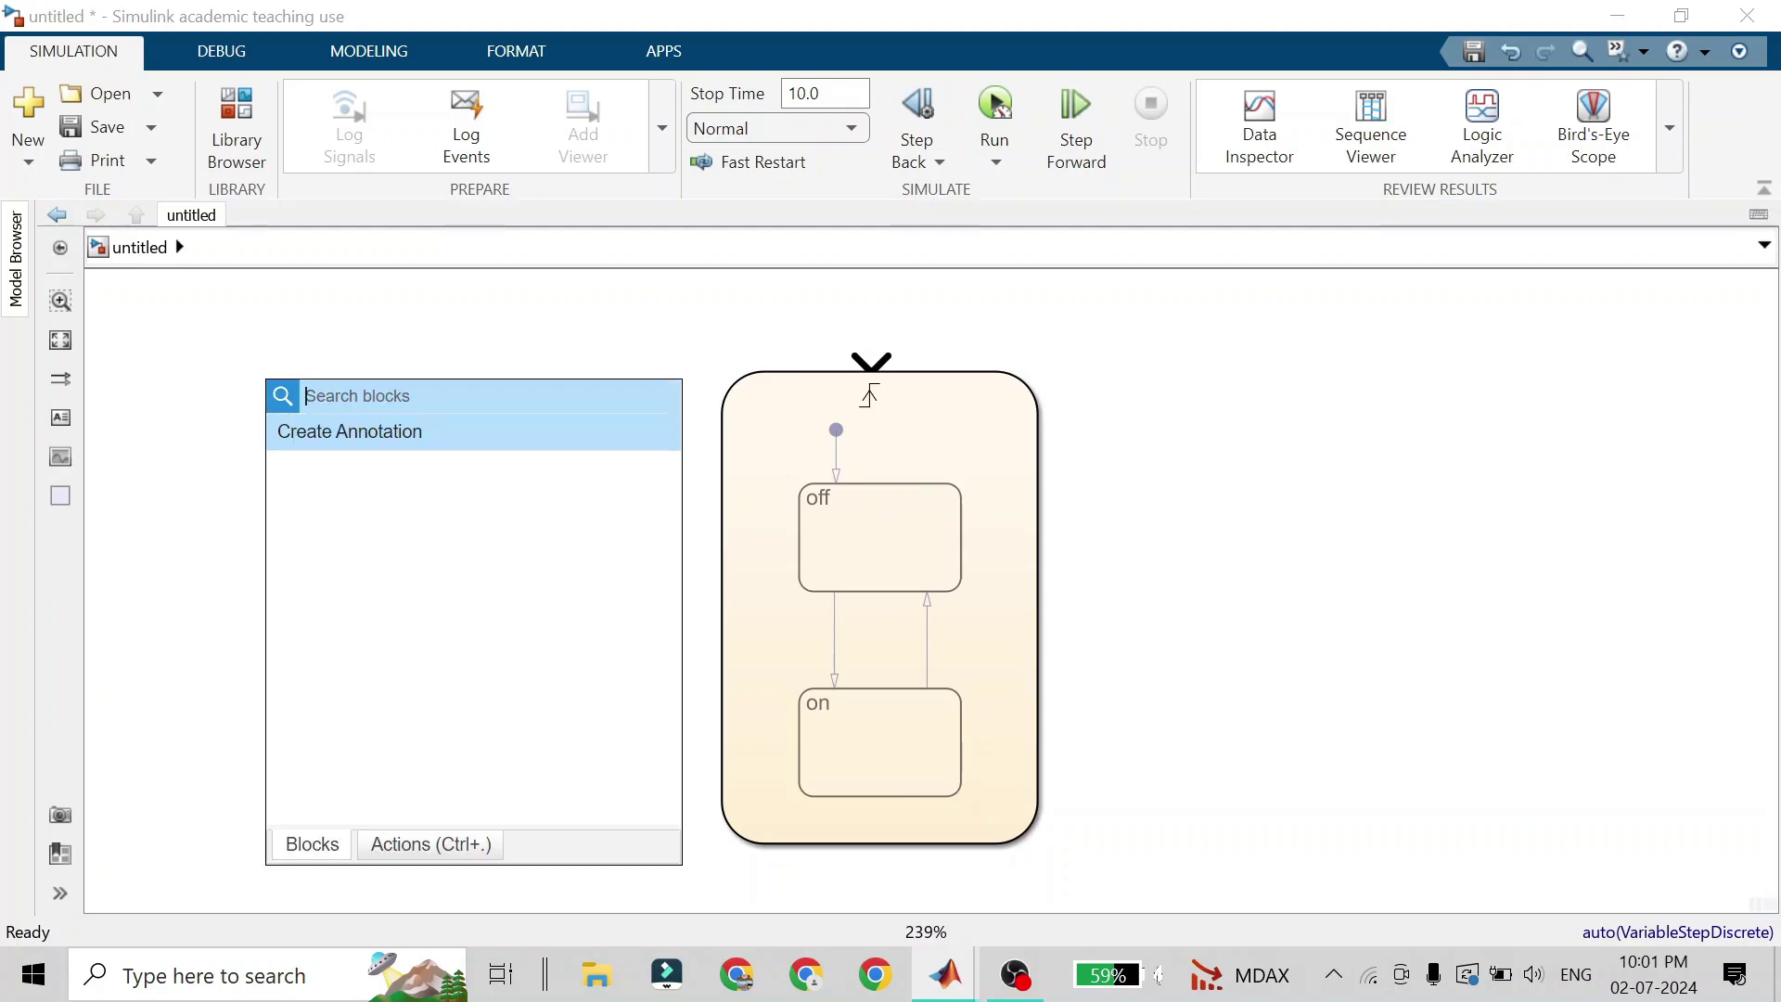
type("pulse")
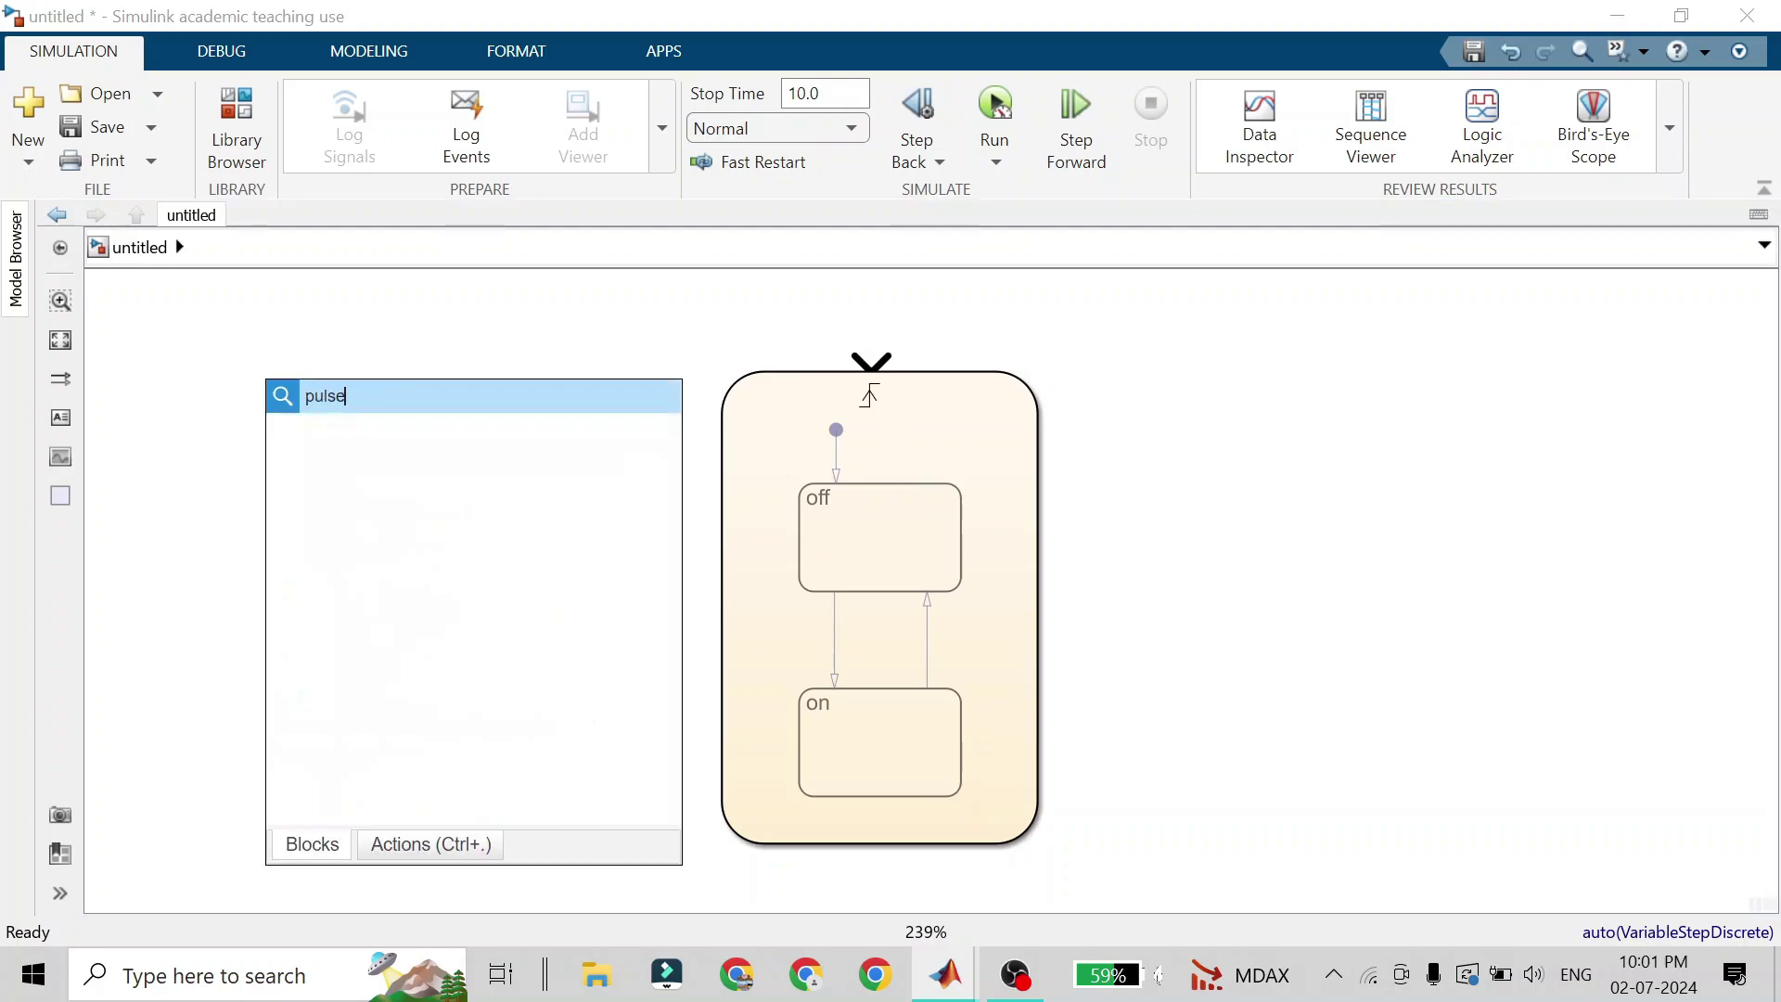
key("Return")
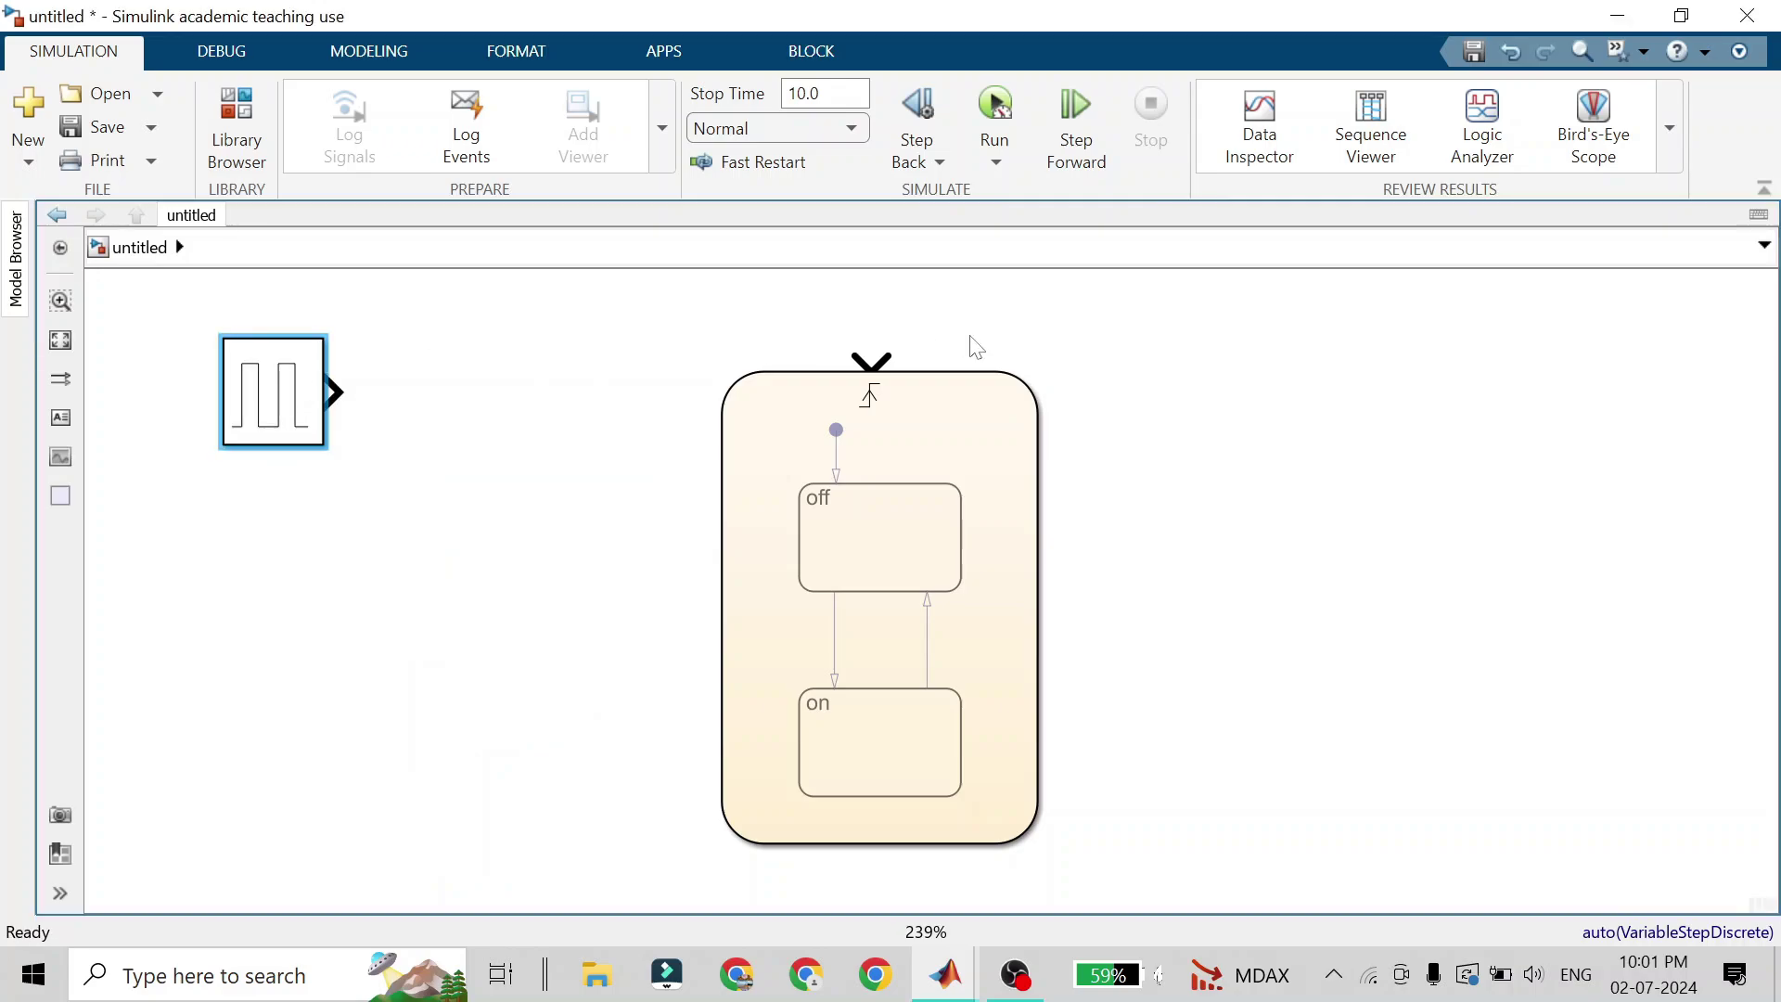
Connect the Pulse Generator output to the chart's trigger input and move it up
left_click_drag(344, 387, 876, 366)
left_click(860, 572)
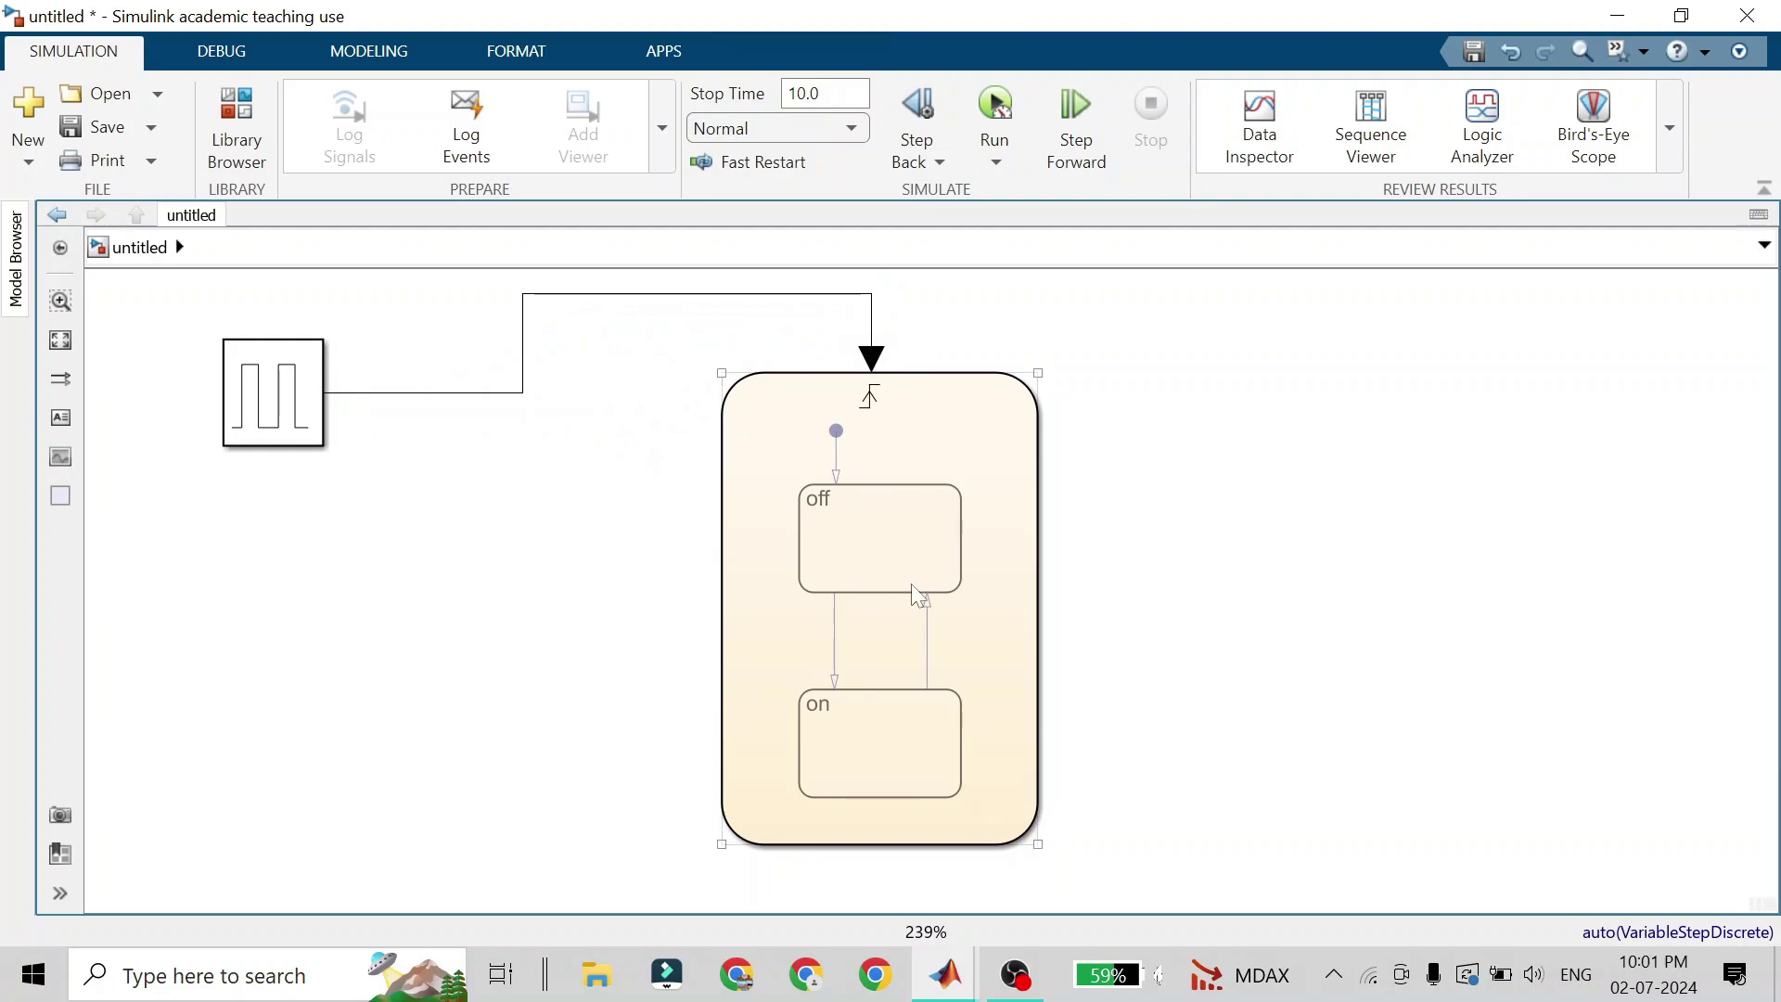
left_click_drag(255, 425, 258, 318)
Set the Pulse Generator's Period to 1 and Pulse Width to 50, then run the simulation
double_click(275, 311)
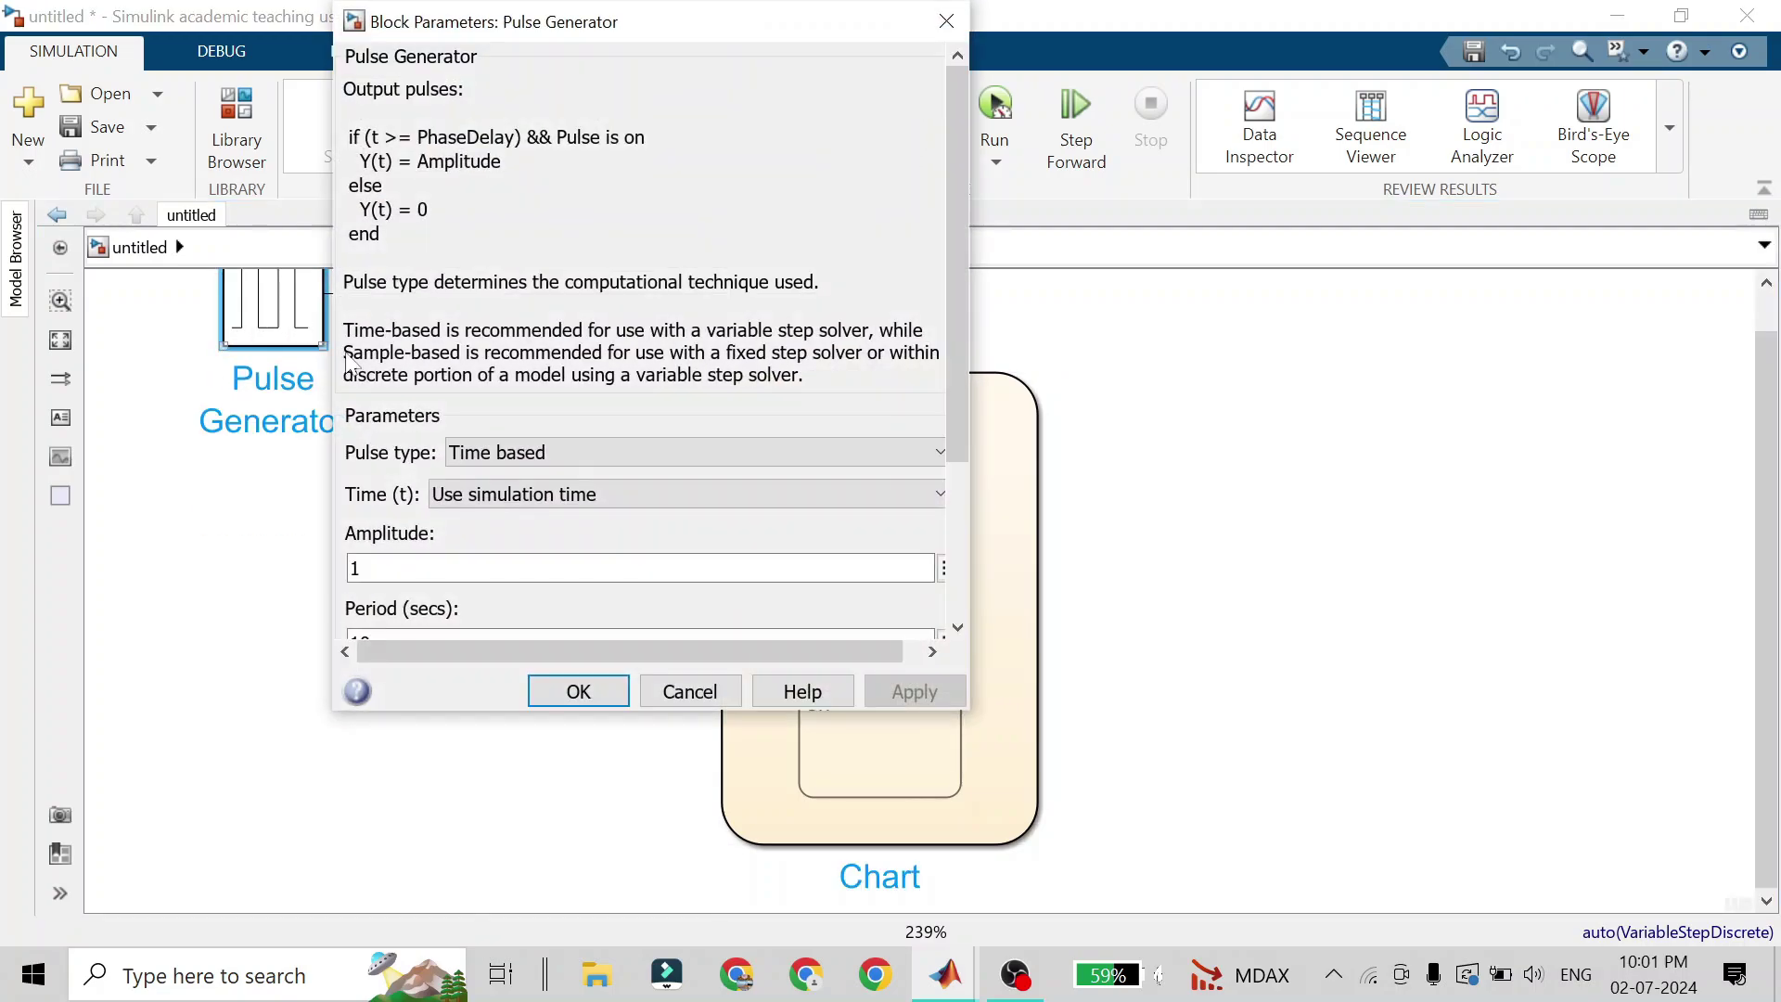
scroll(626, 536, "down", 1)
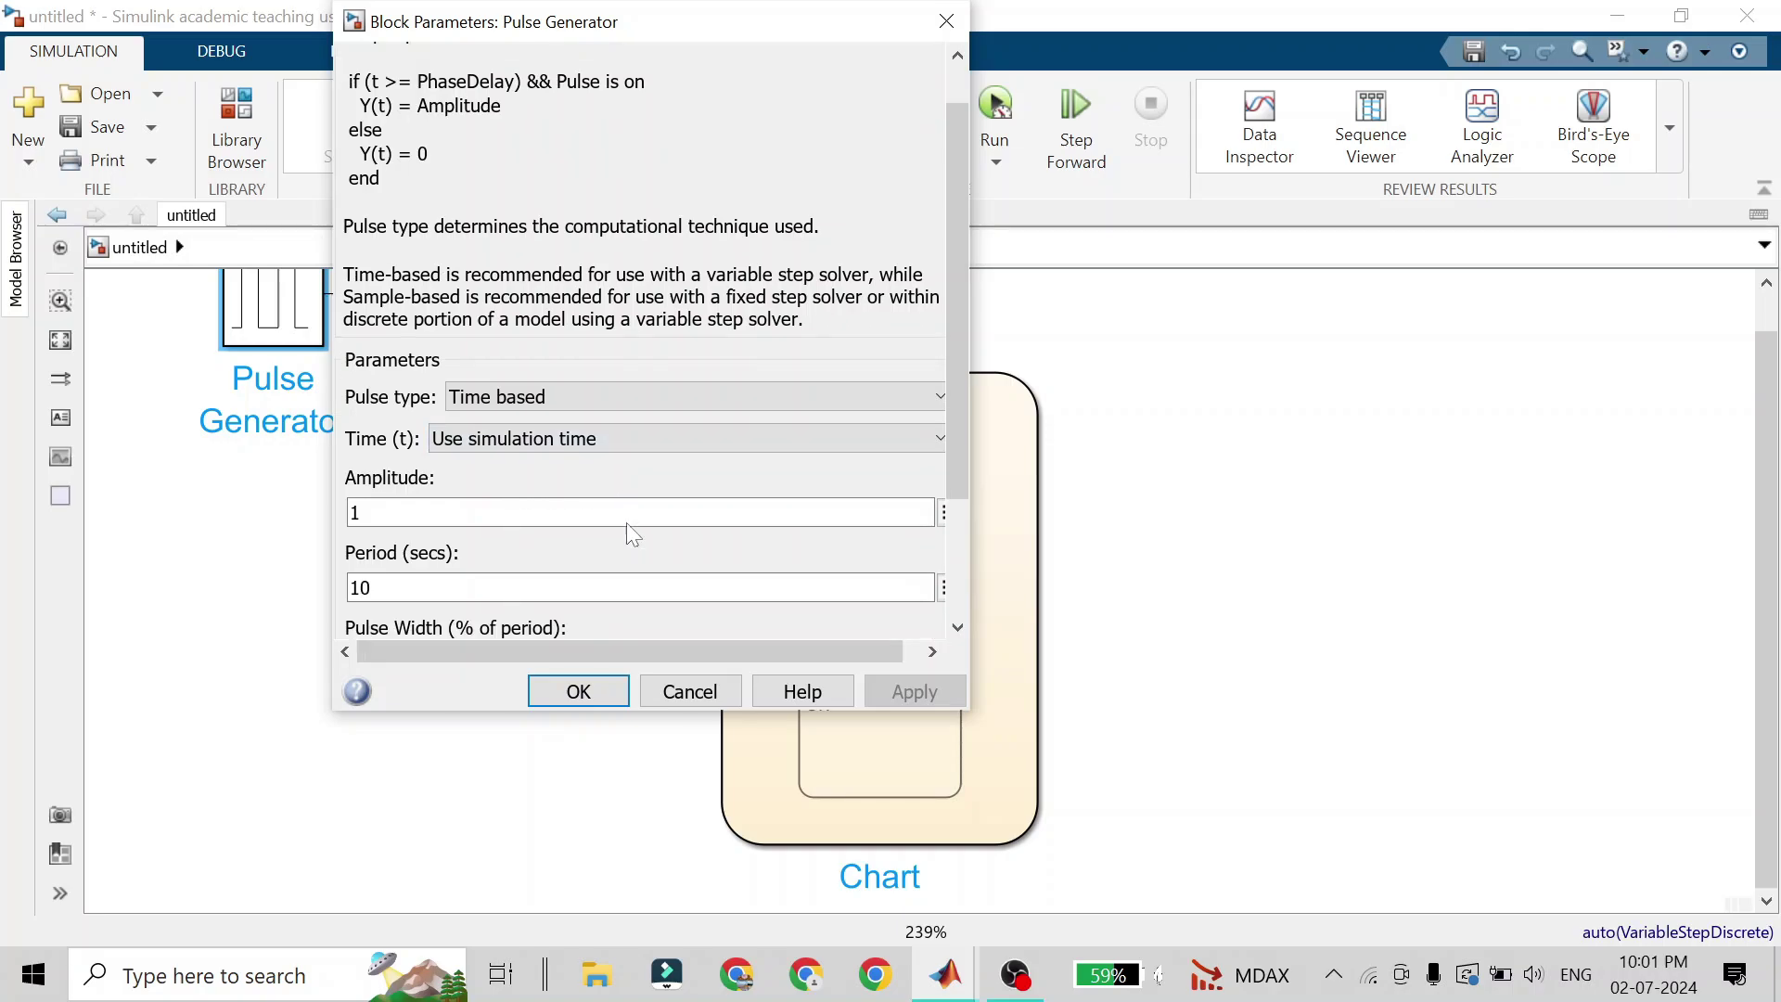
scroll(571, 533, "down", 1)
double_click(572, 533)
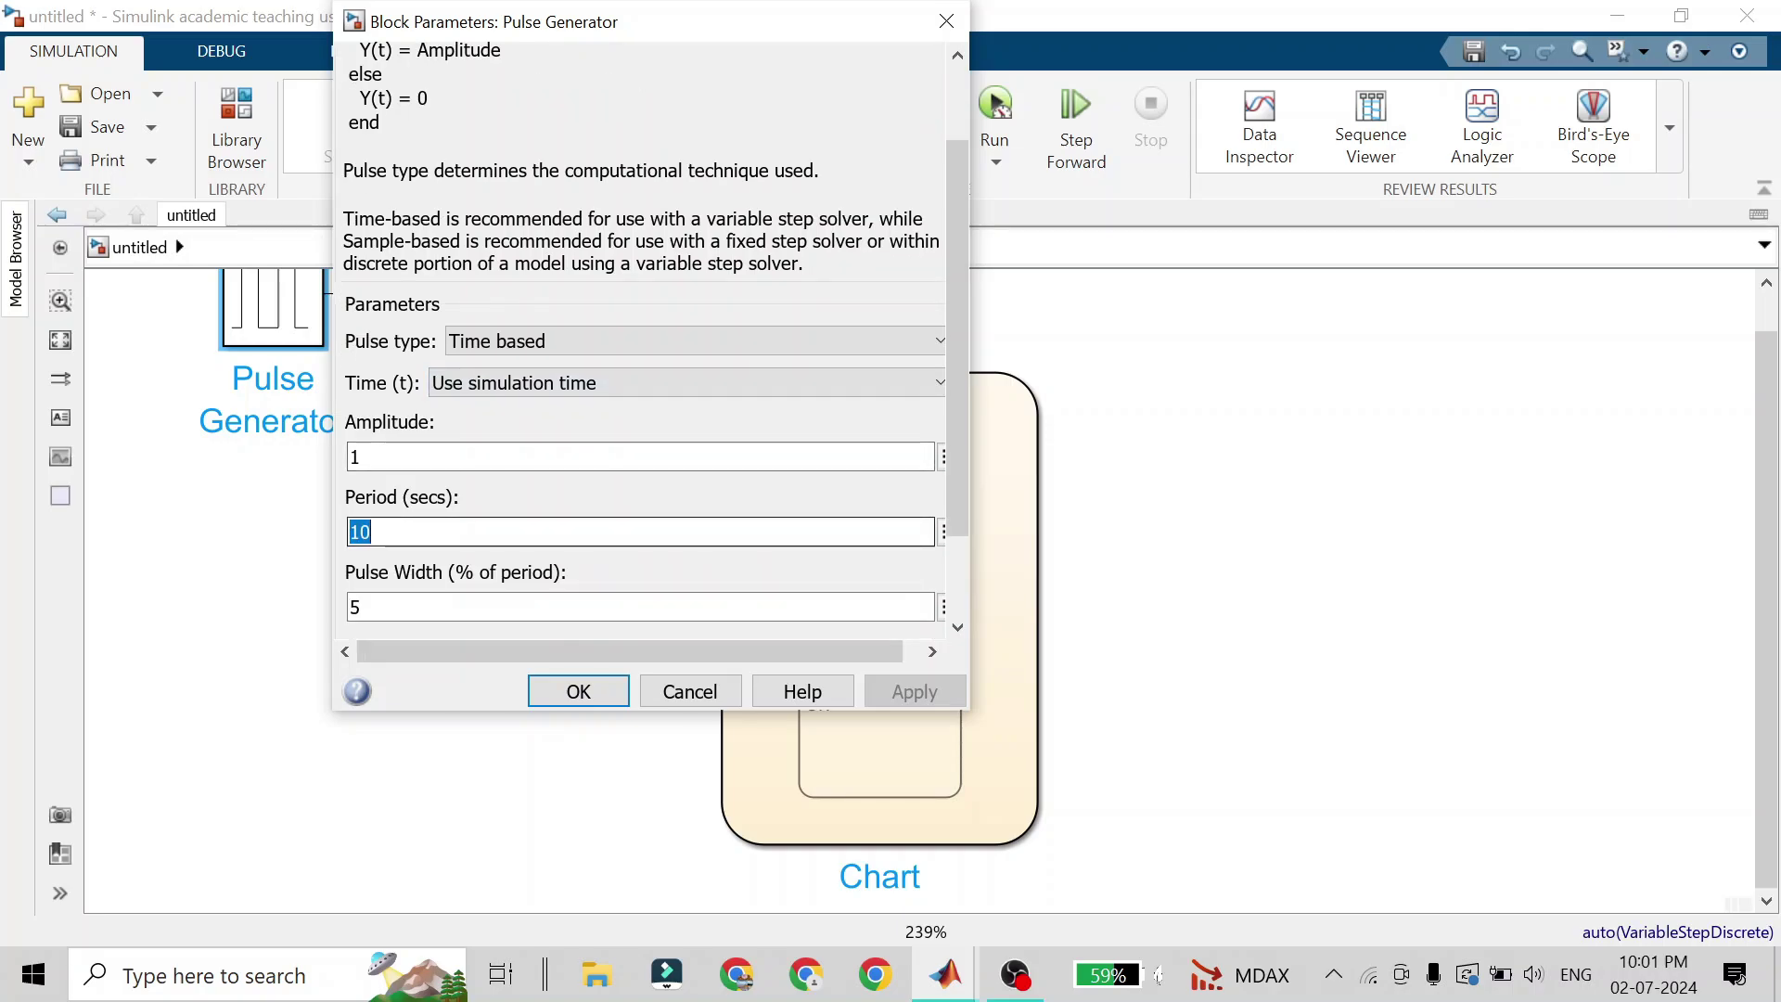
type("1")
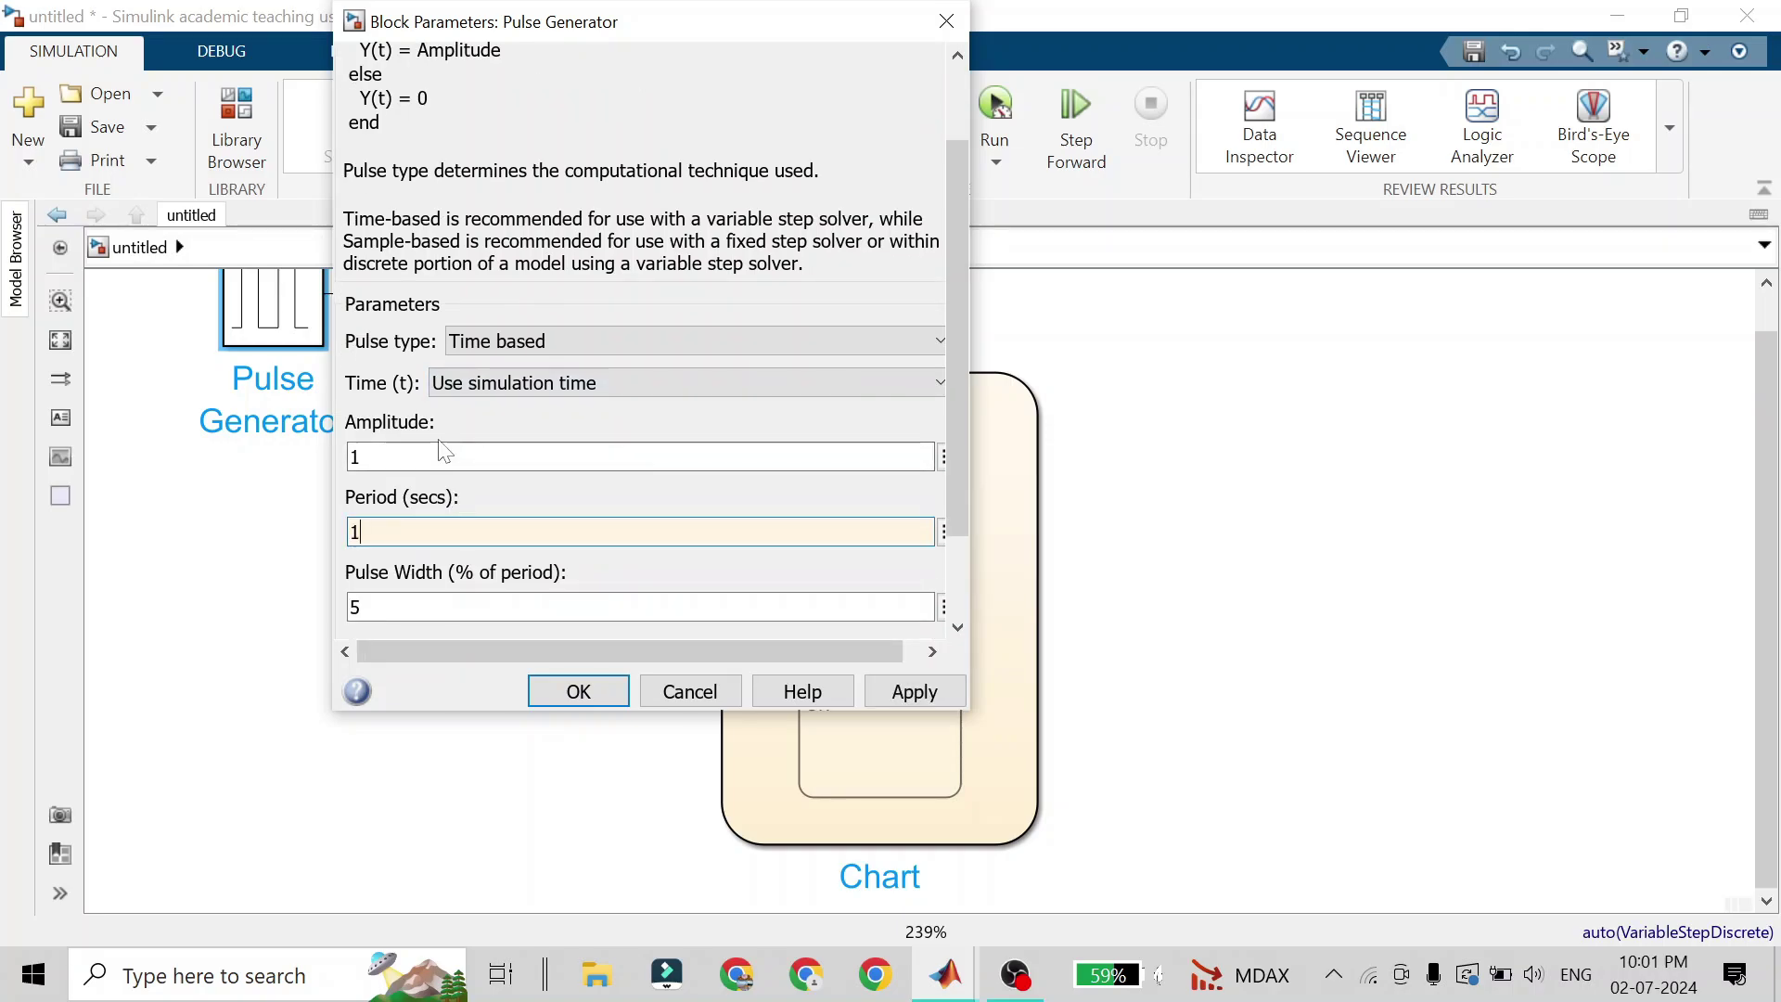
double_click(440, 604)
type("50")
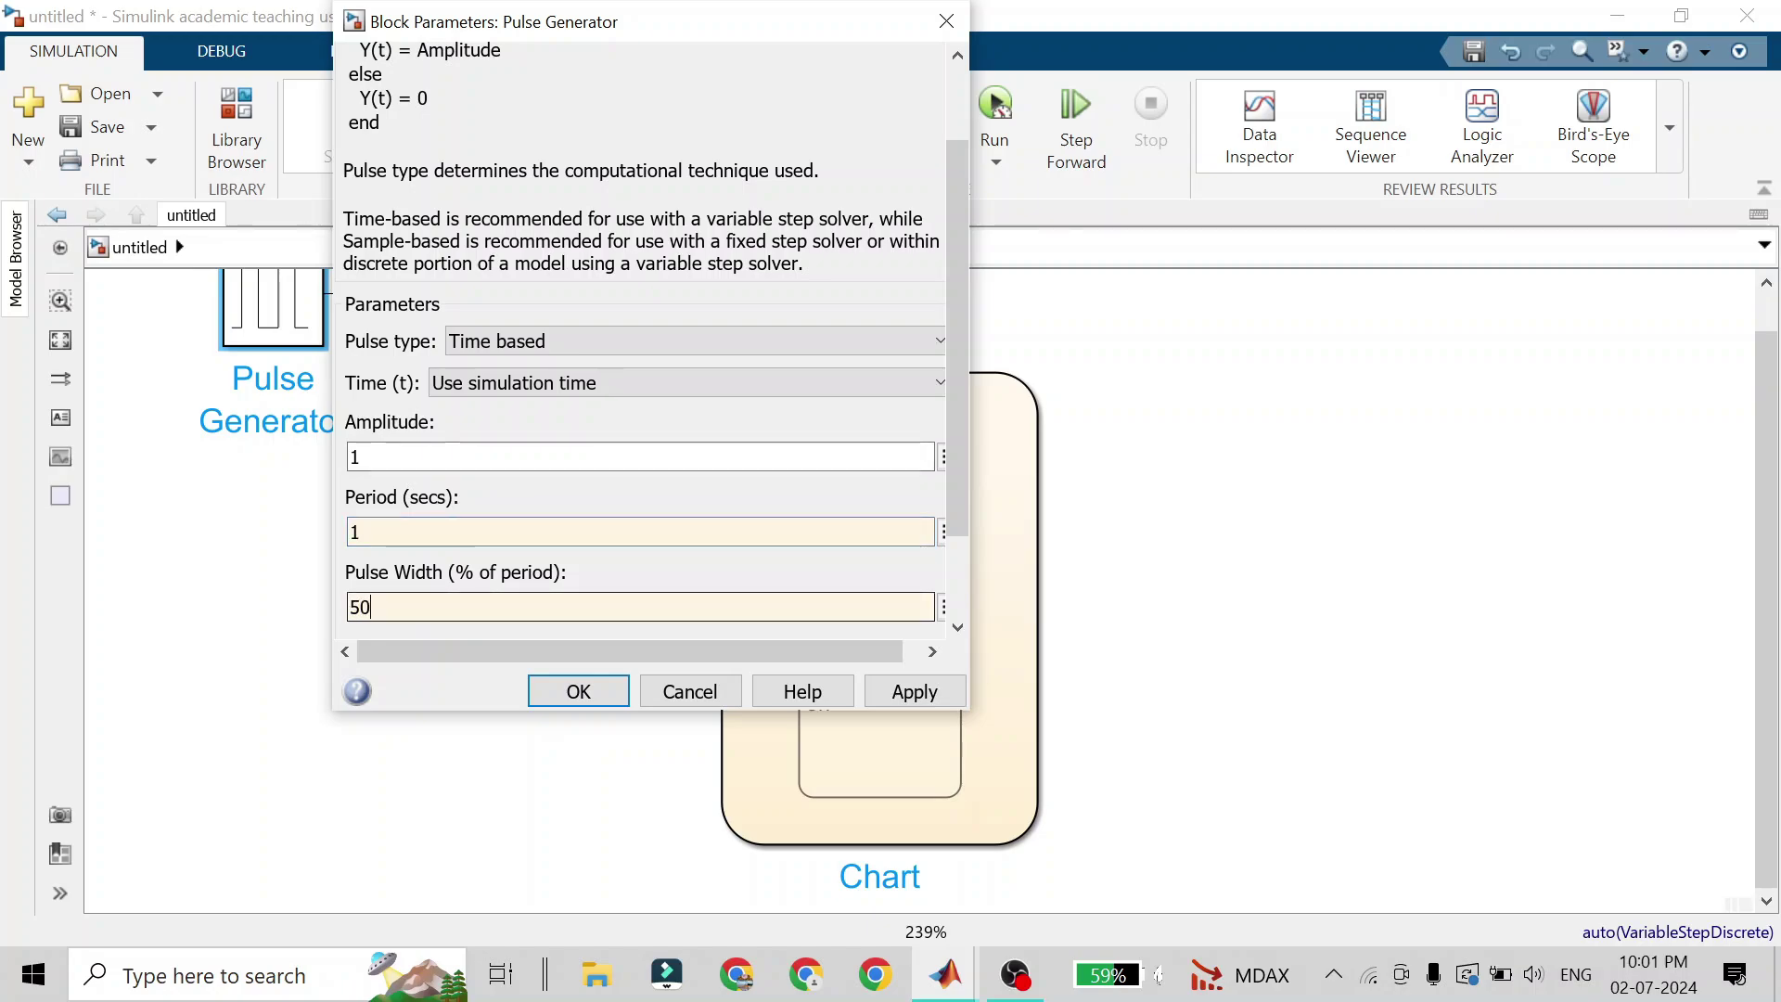
scroll(588, 567, "down", 1)
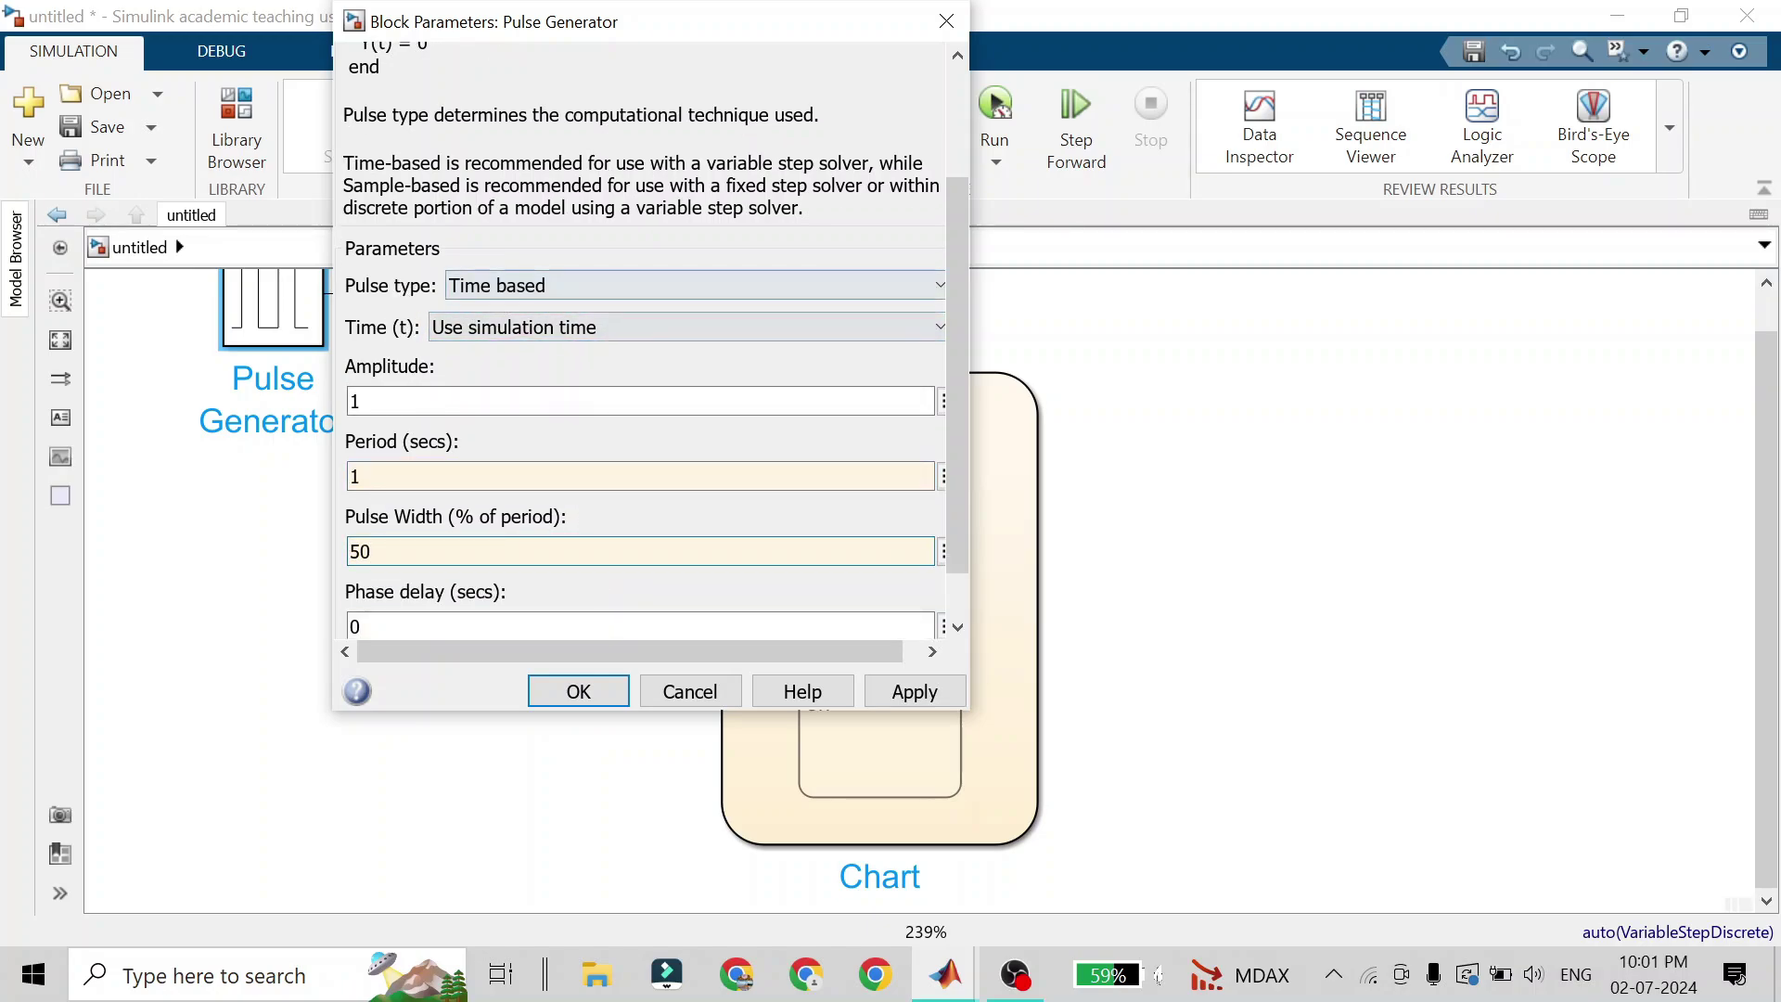
scroll(665, 505, "down", 1)
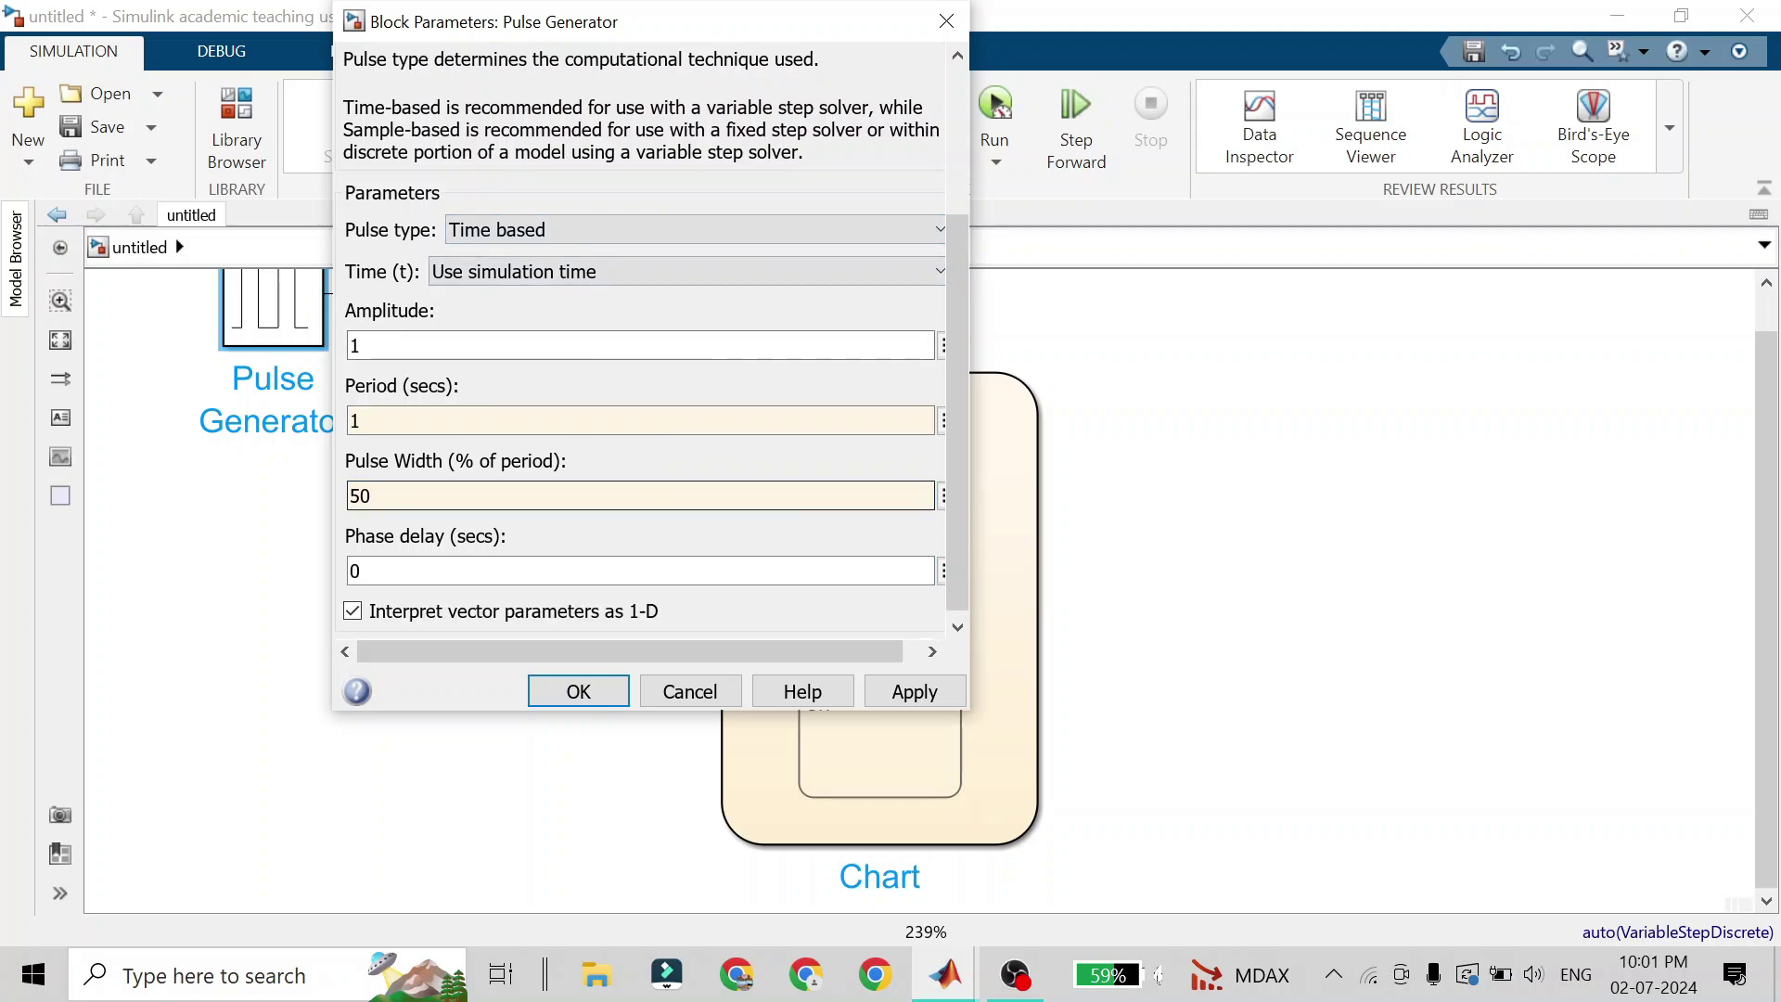
left_click(597, 698)
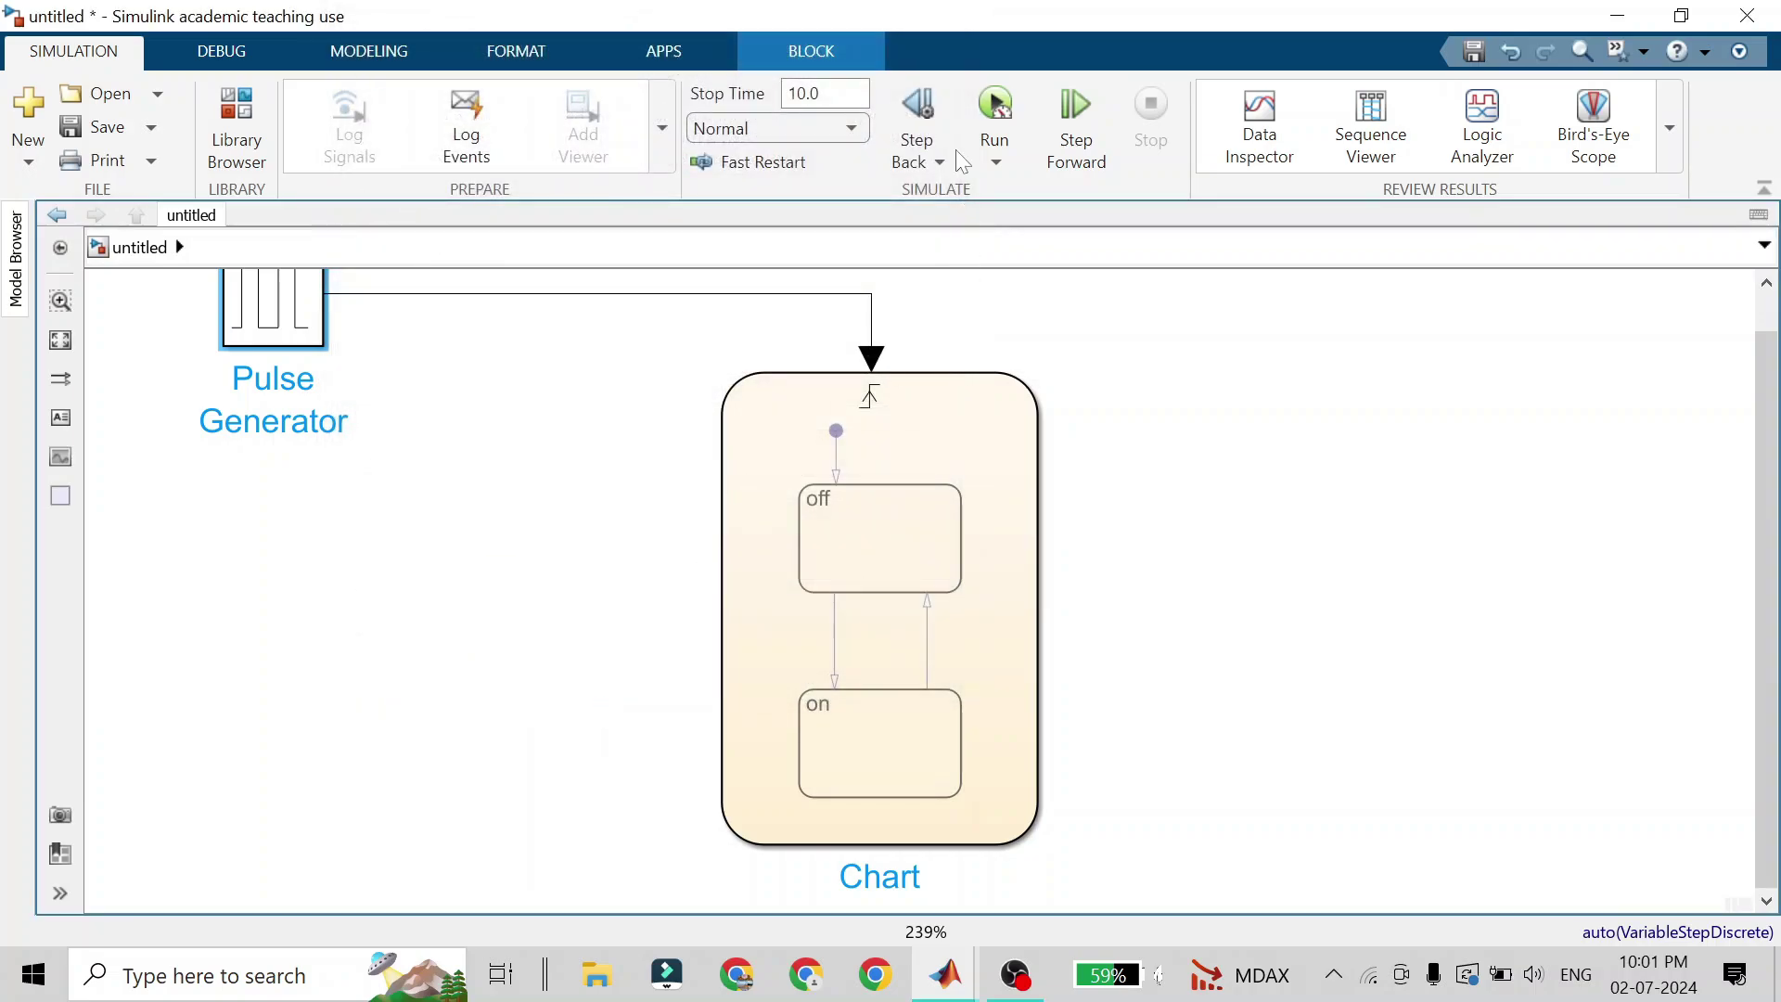
left_click(1002, 102)
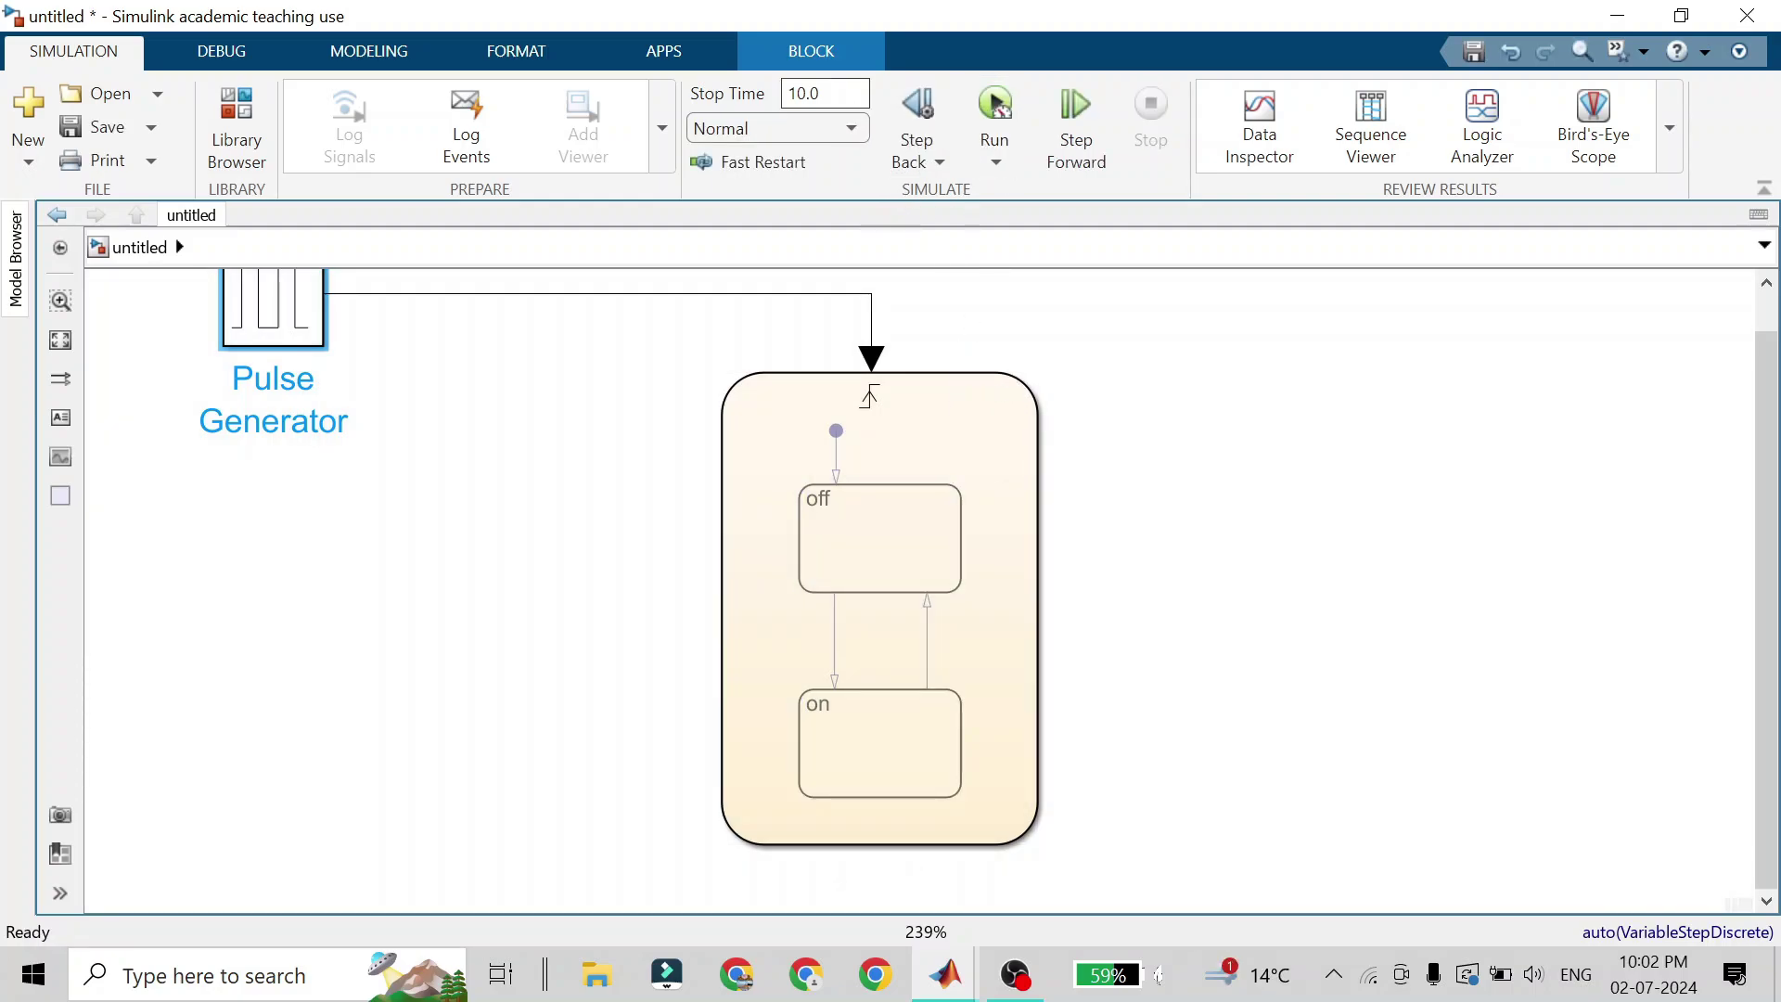
left_click(1021, 566)
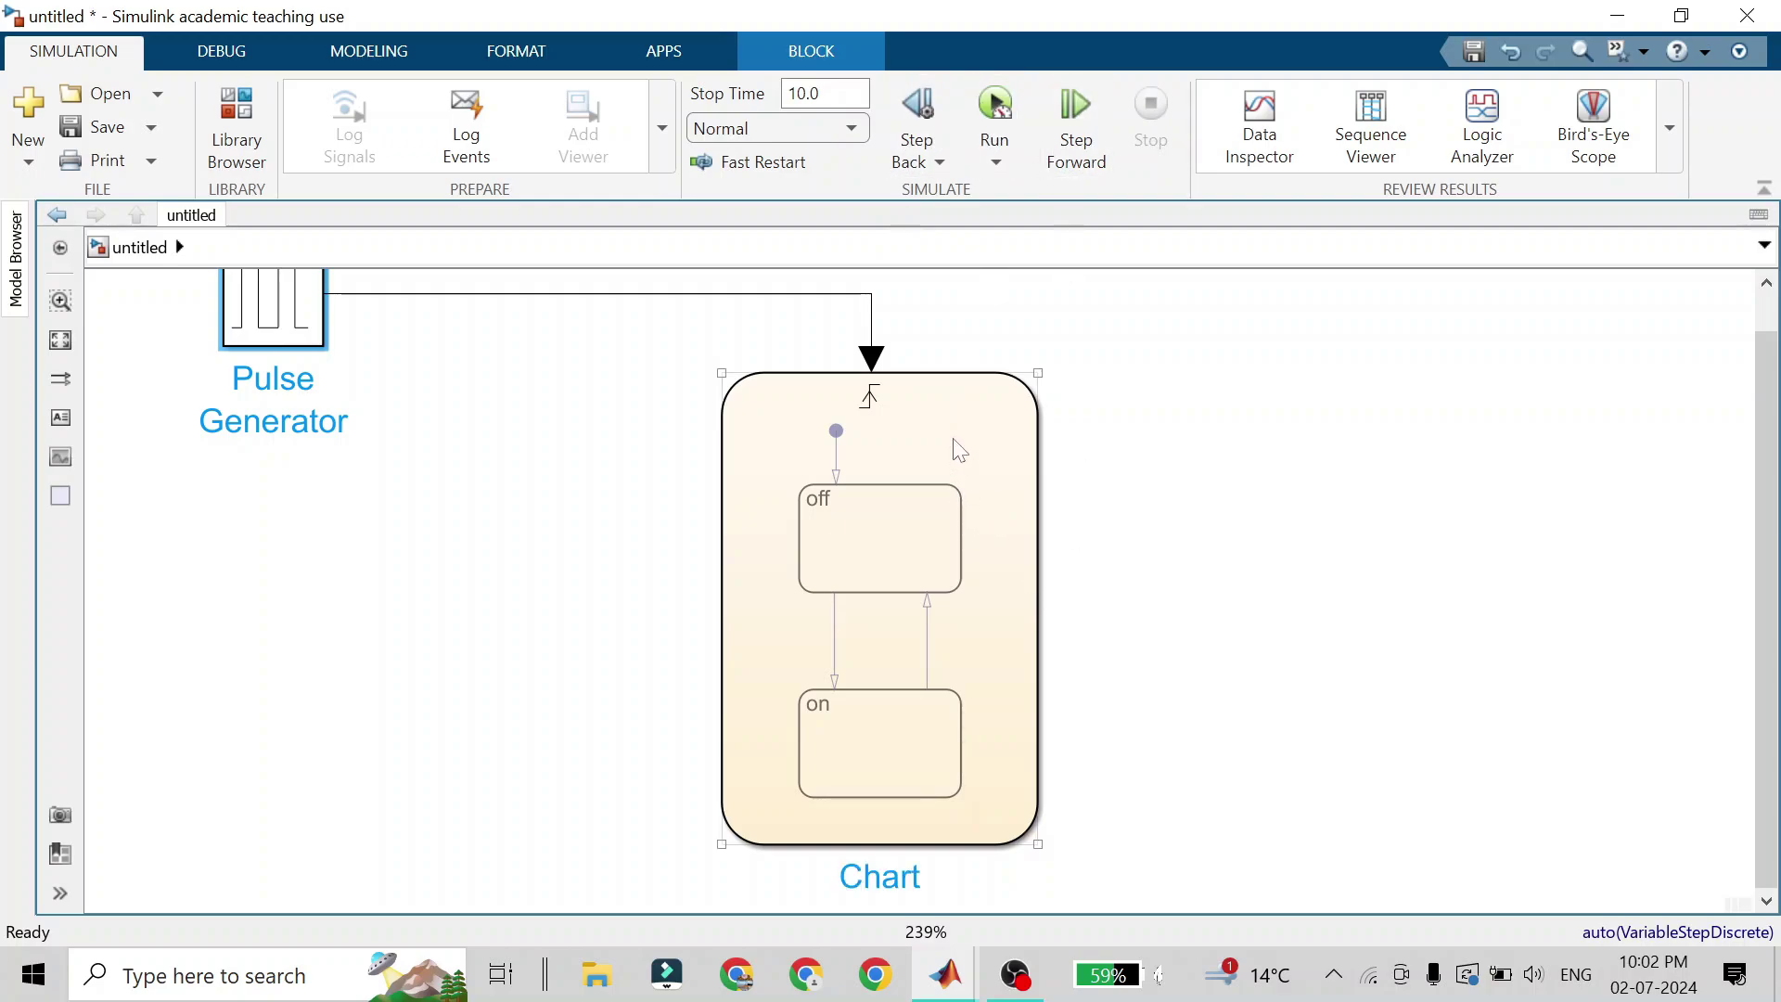
Label the off-to-on transition with the button event and place the label beside the arrow
double_click(960, 450)
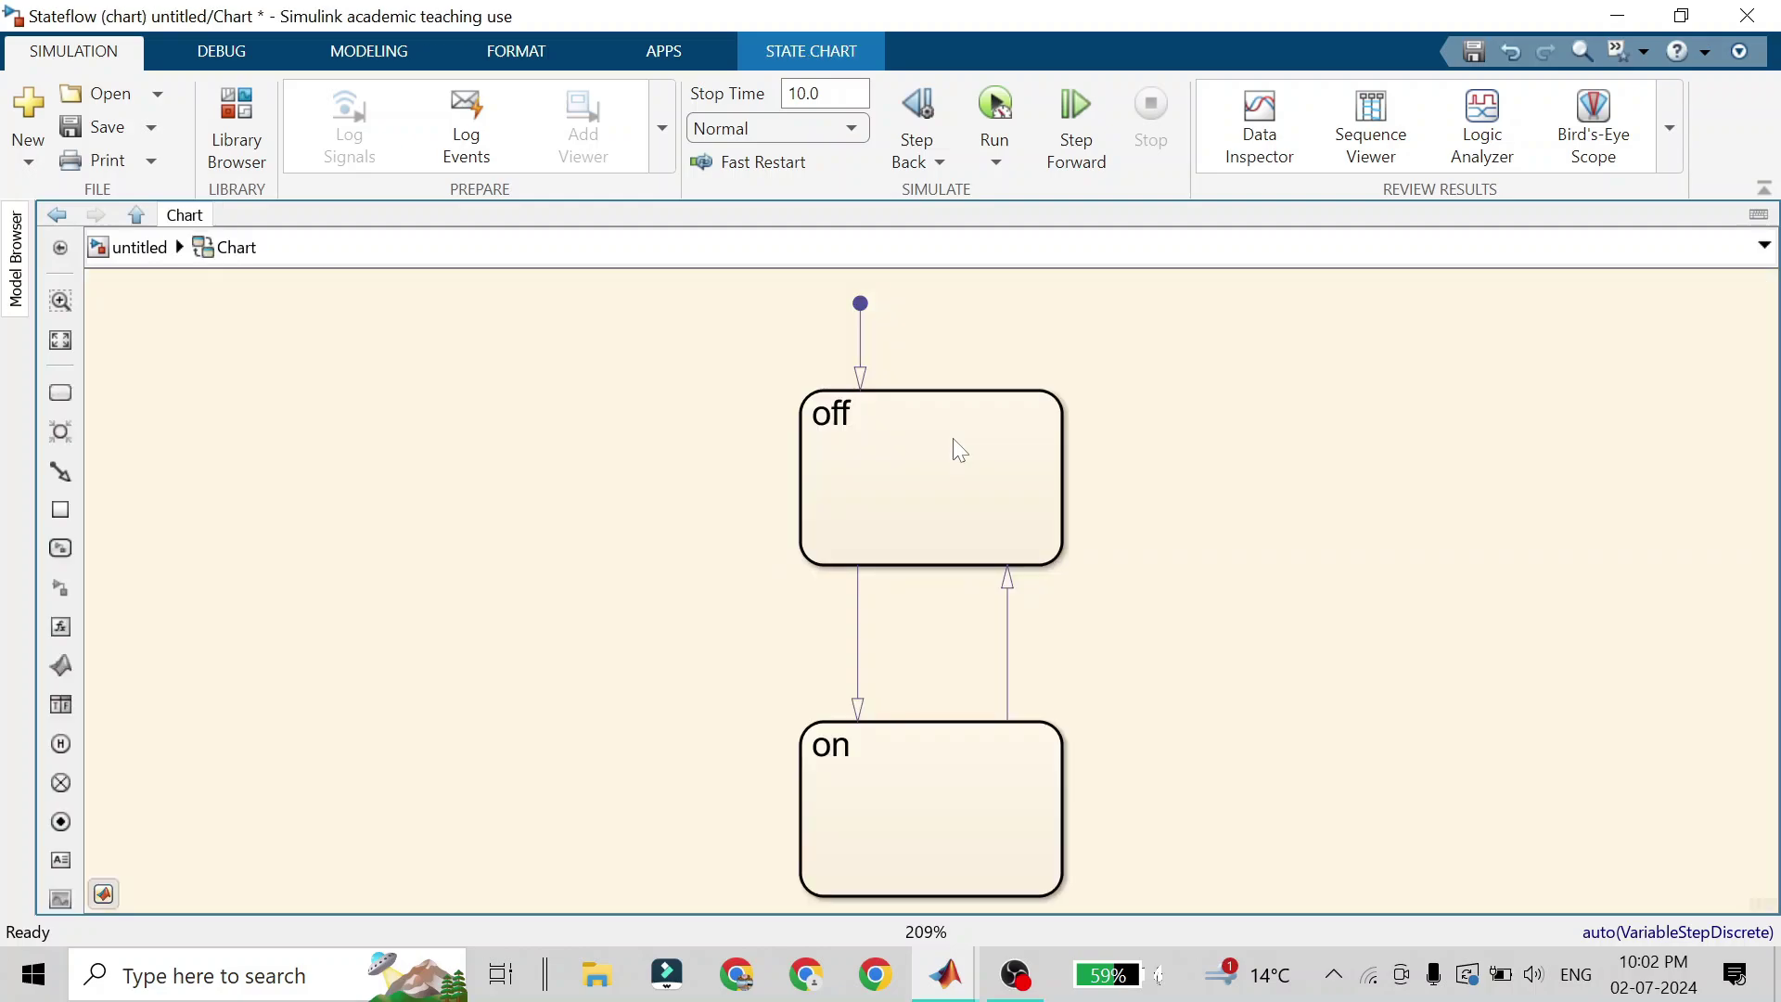
left_click(858, 640)
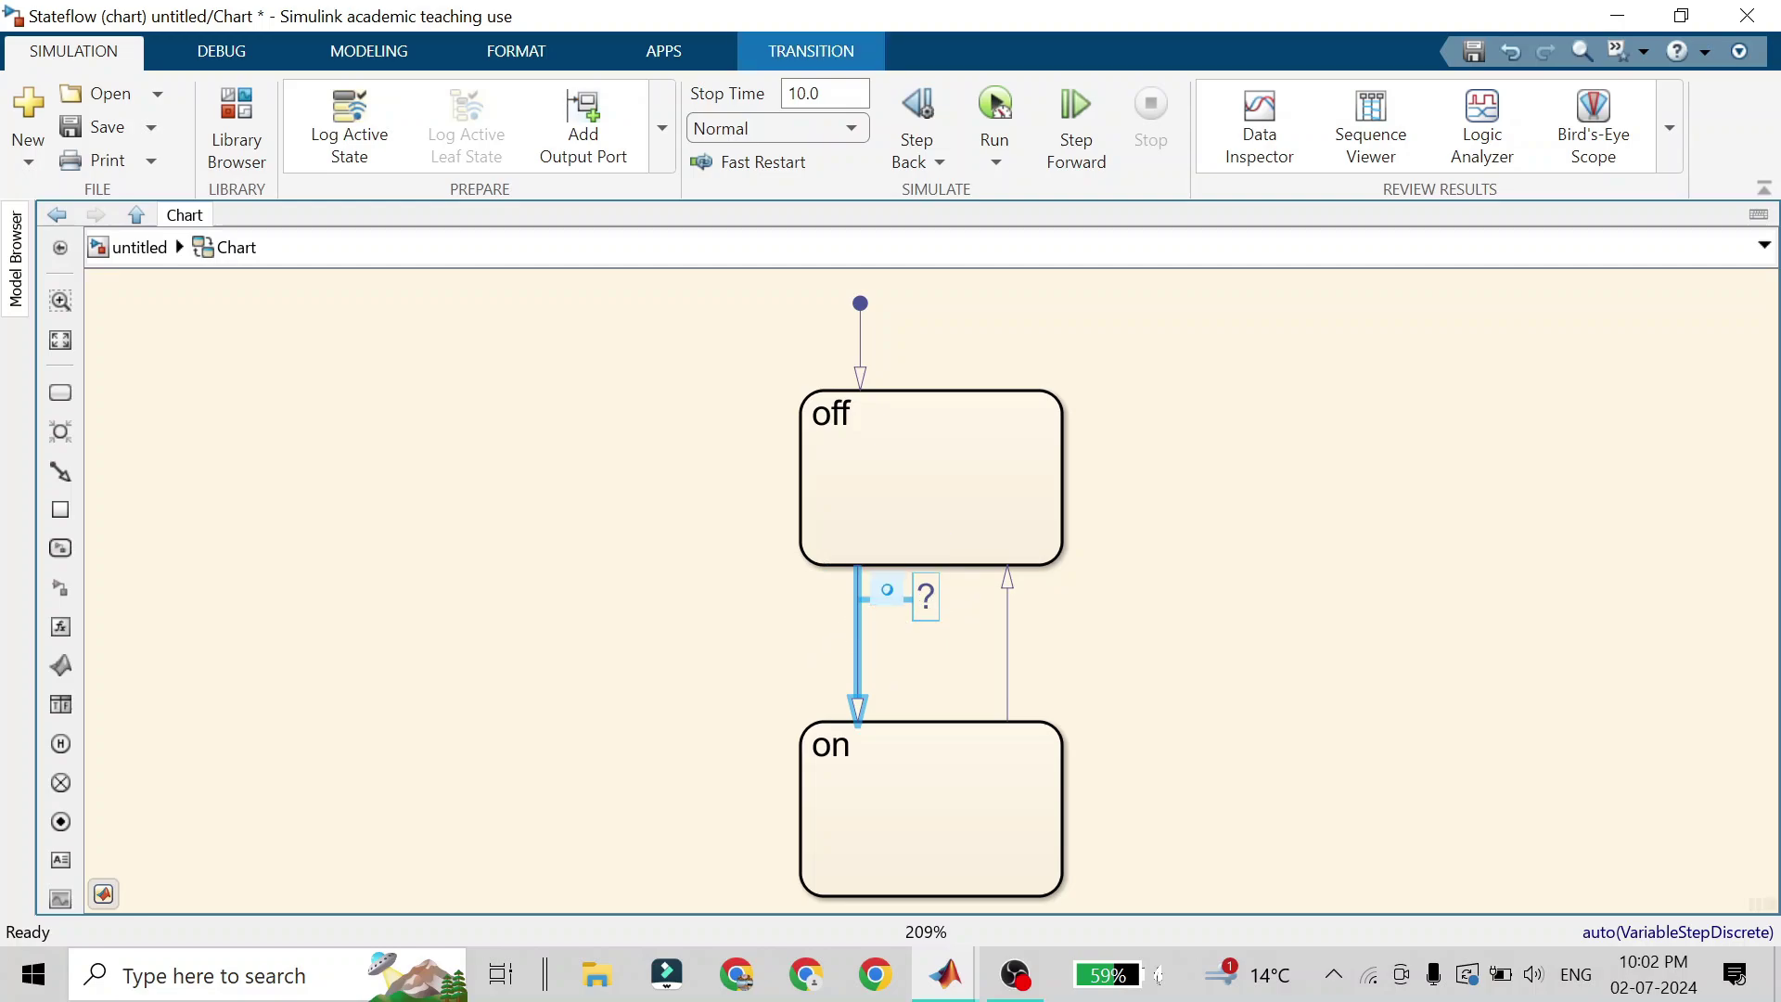
left_click(772, 672)
left_click(855, 640)
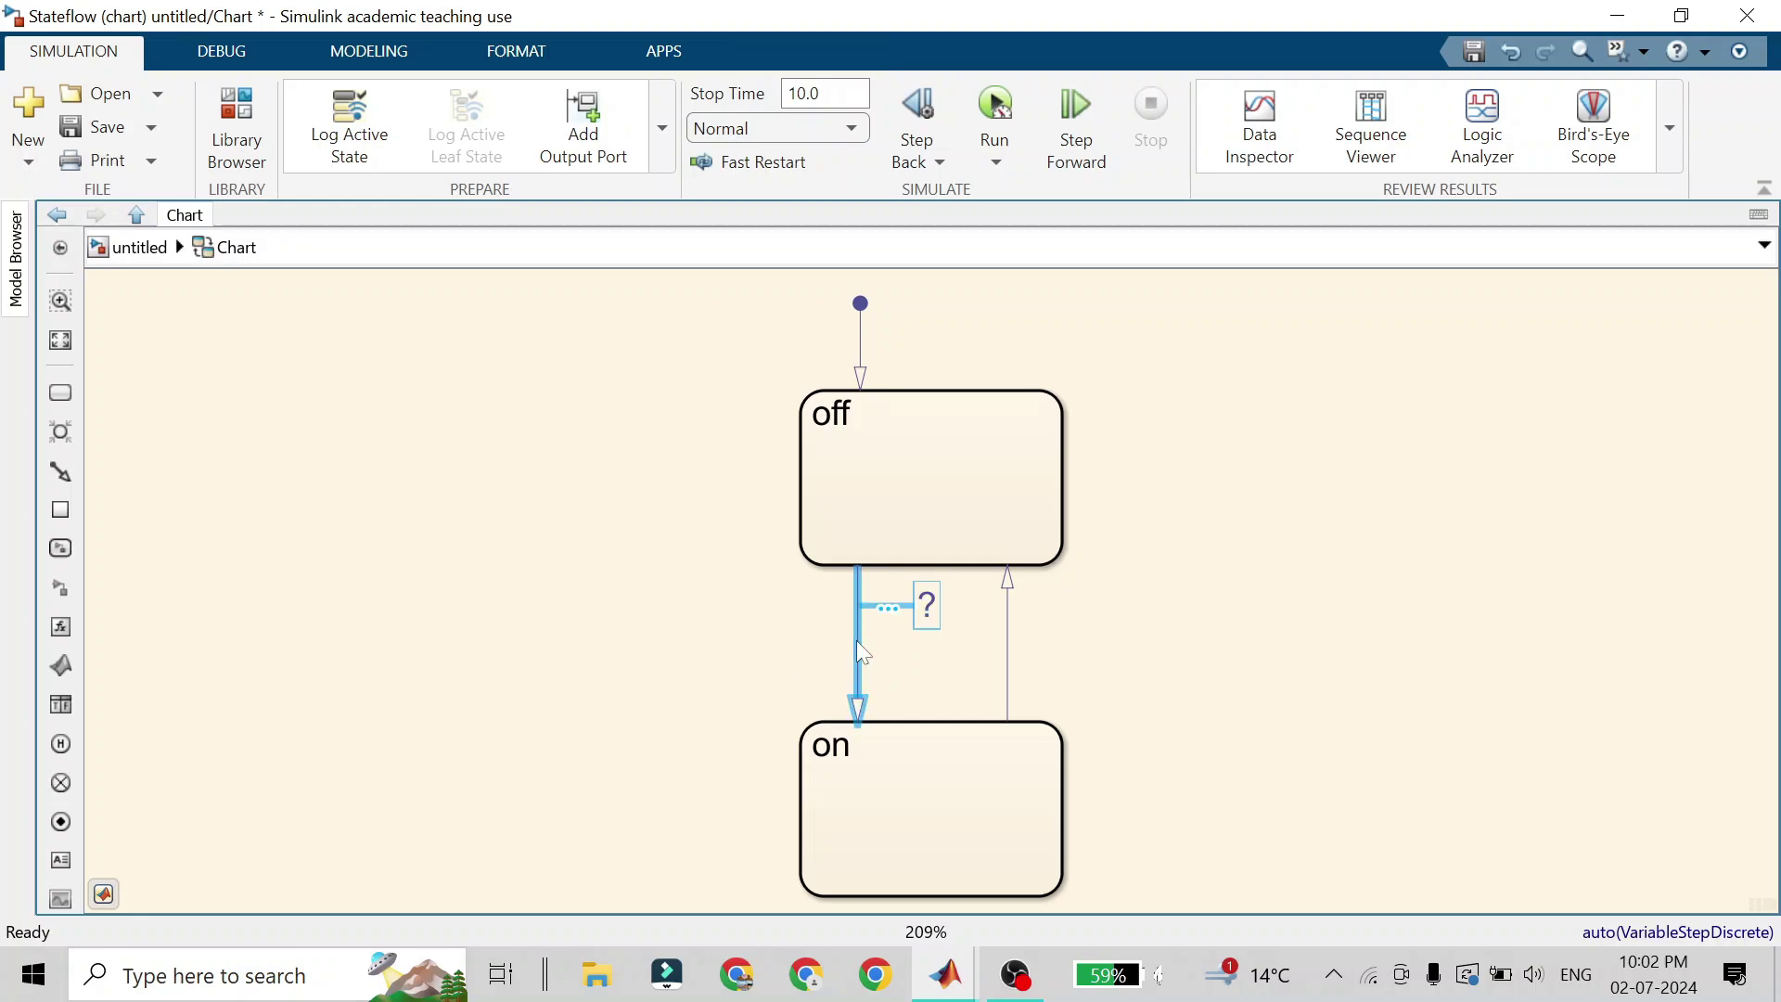
left_click(926, 606)
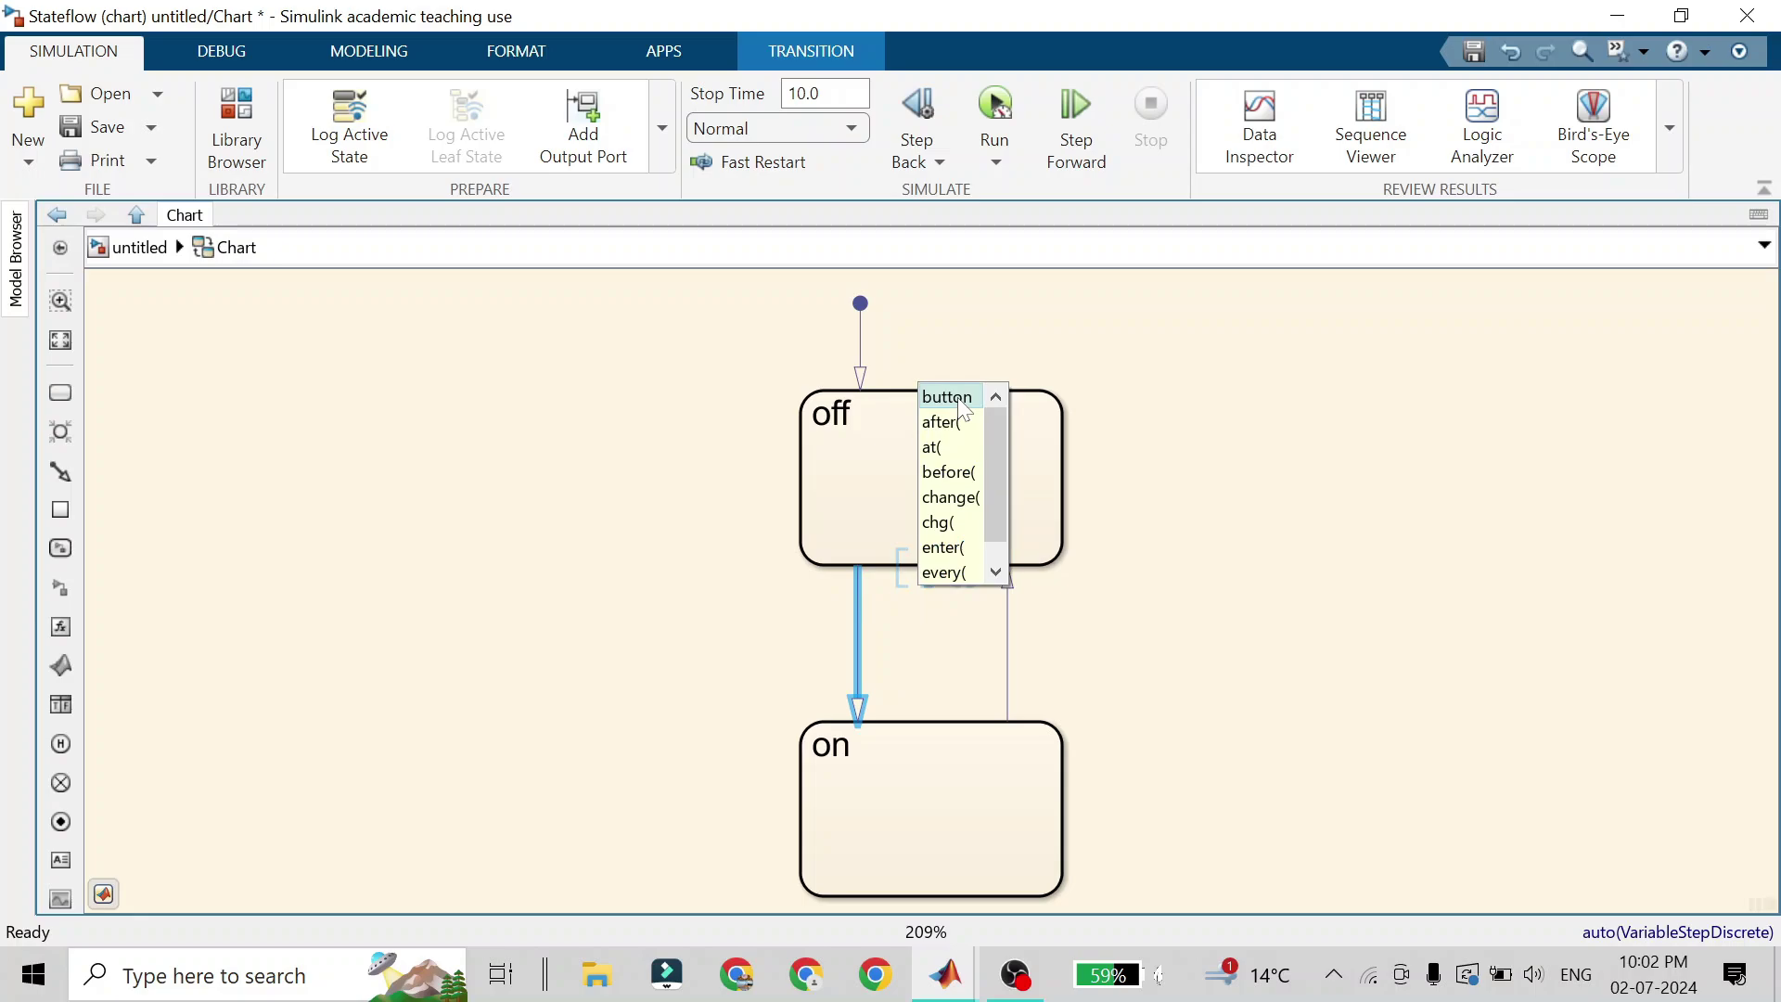
left_click(965, 408)
left_click(730, 652)
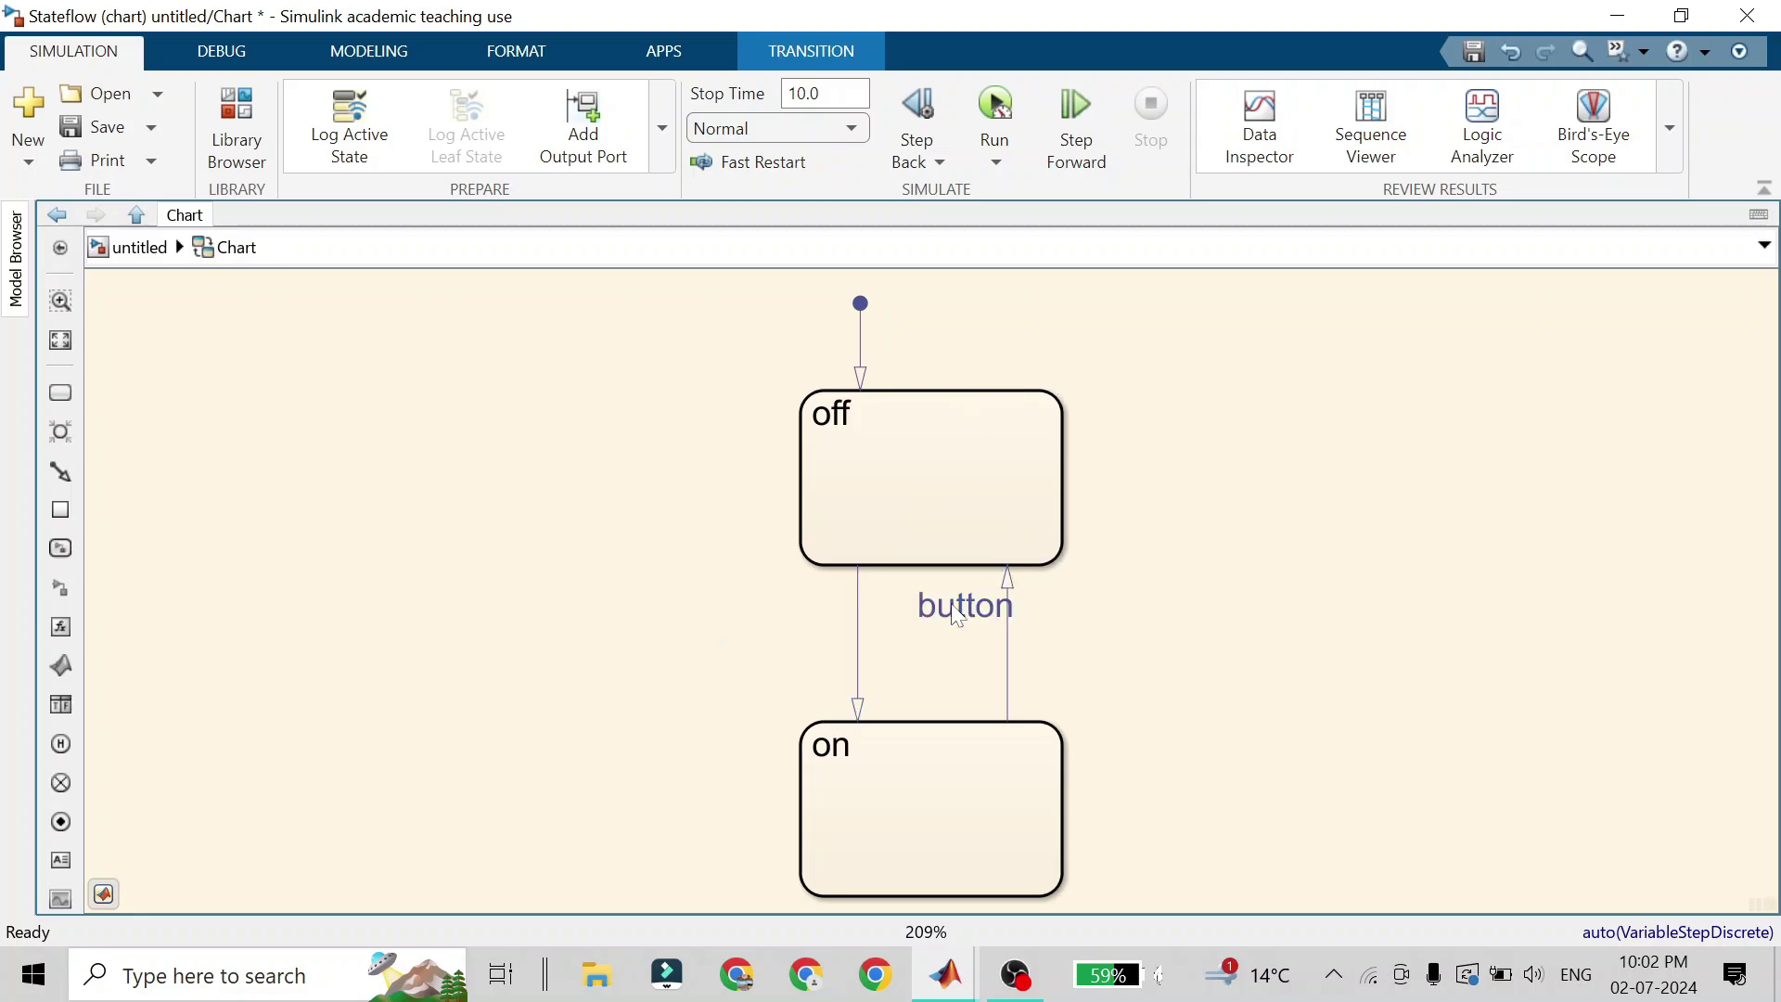
left_click(958, 616)
left_click_drag(958, 615, 673, 634)
Label the on-to-off transition with button, position its label, and run the simulation
left_click(1007, 648)
left_click(1076, 603)
left_click(1014, 578)
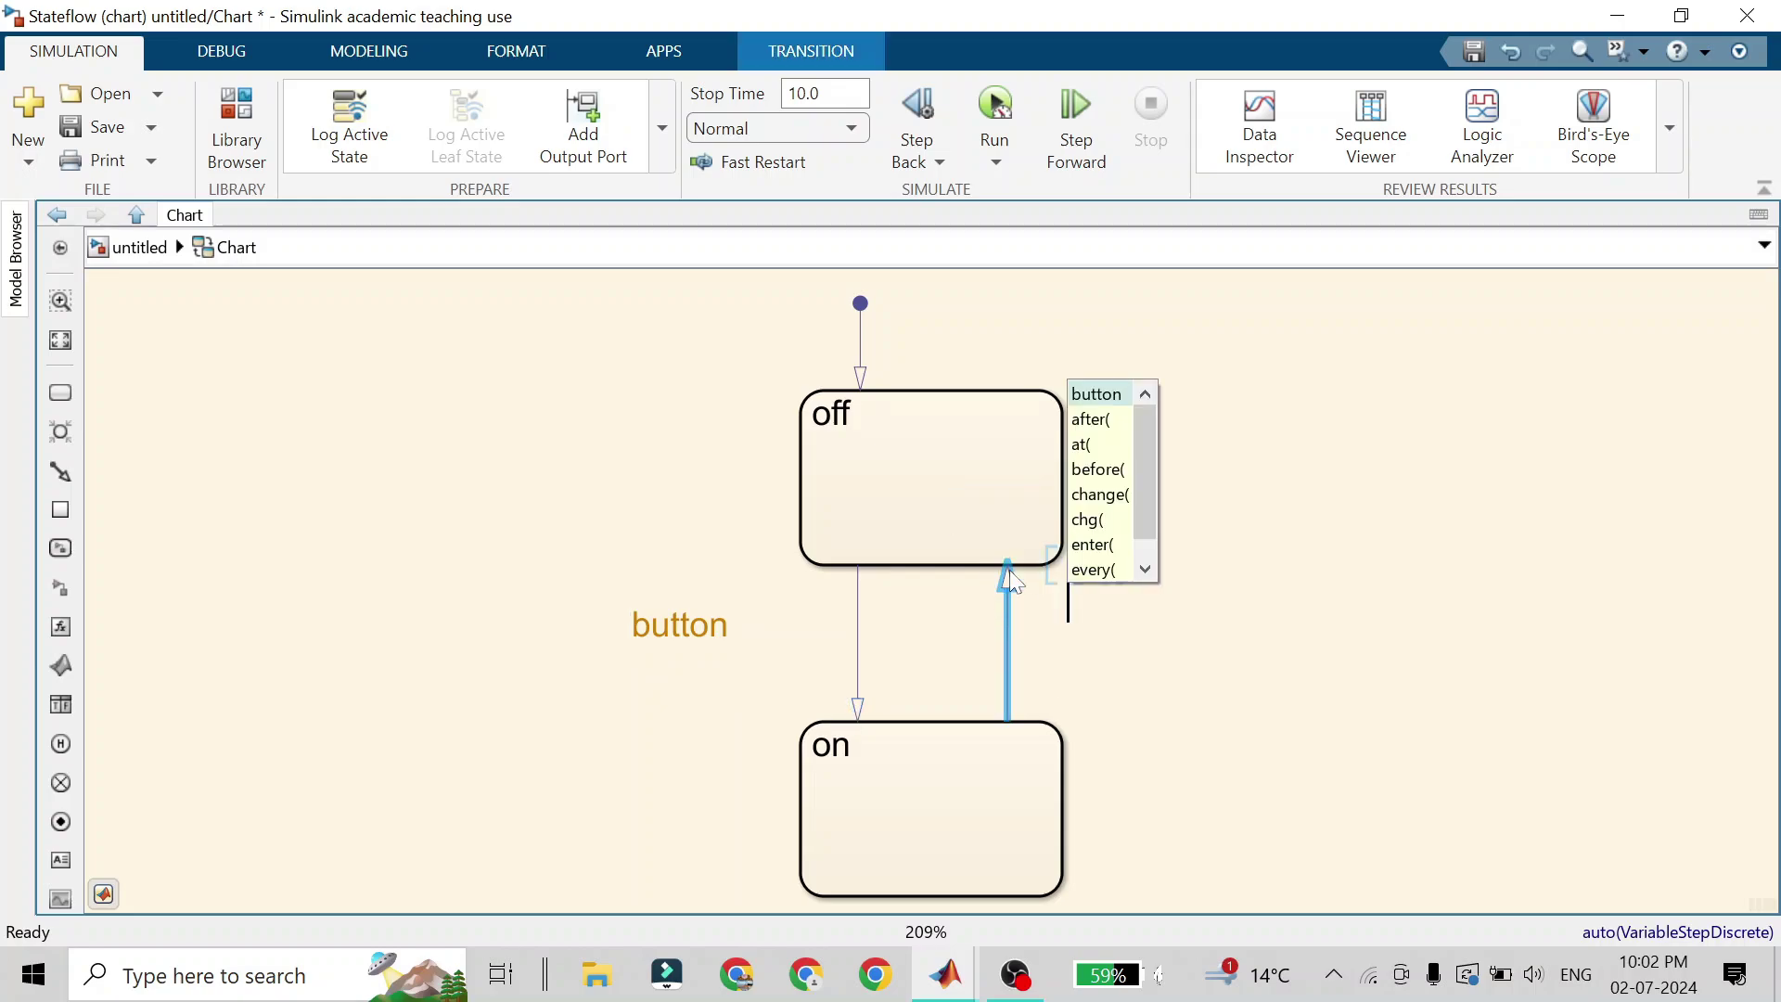
left_click(1094, 395)
left_click(1140, 685)
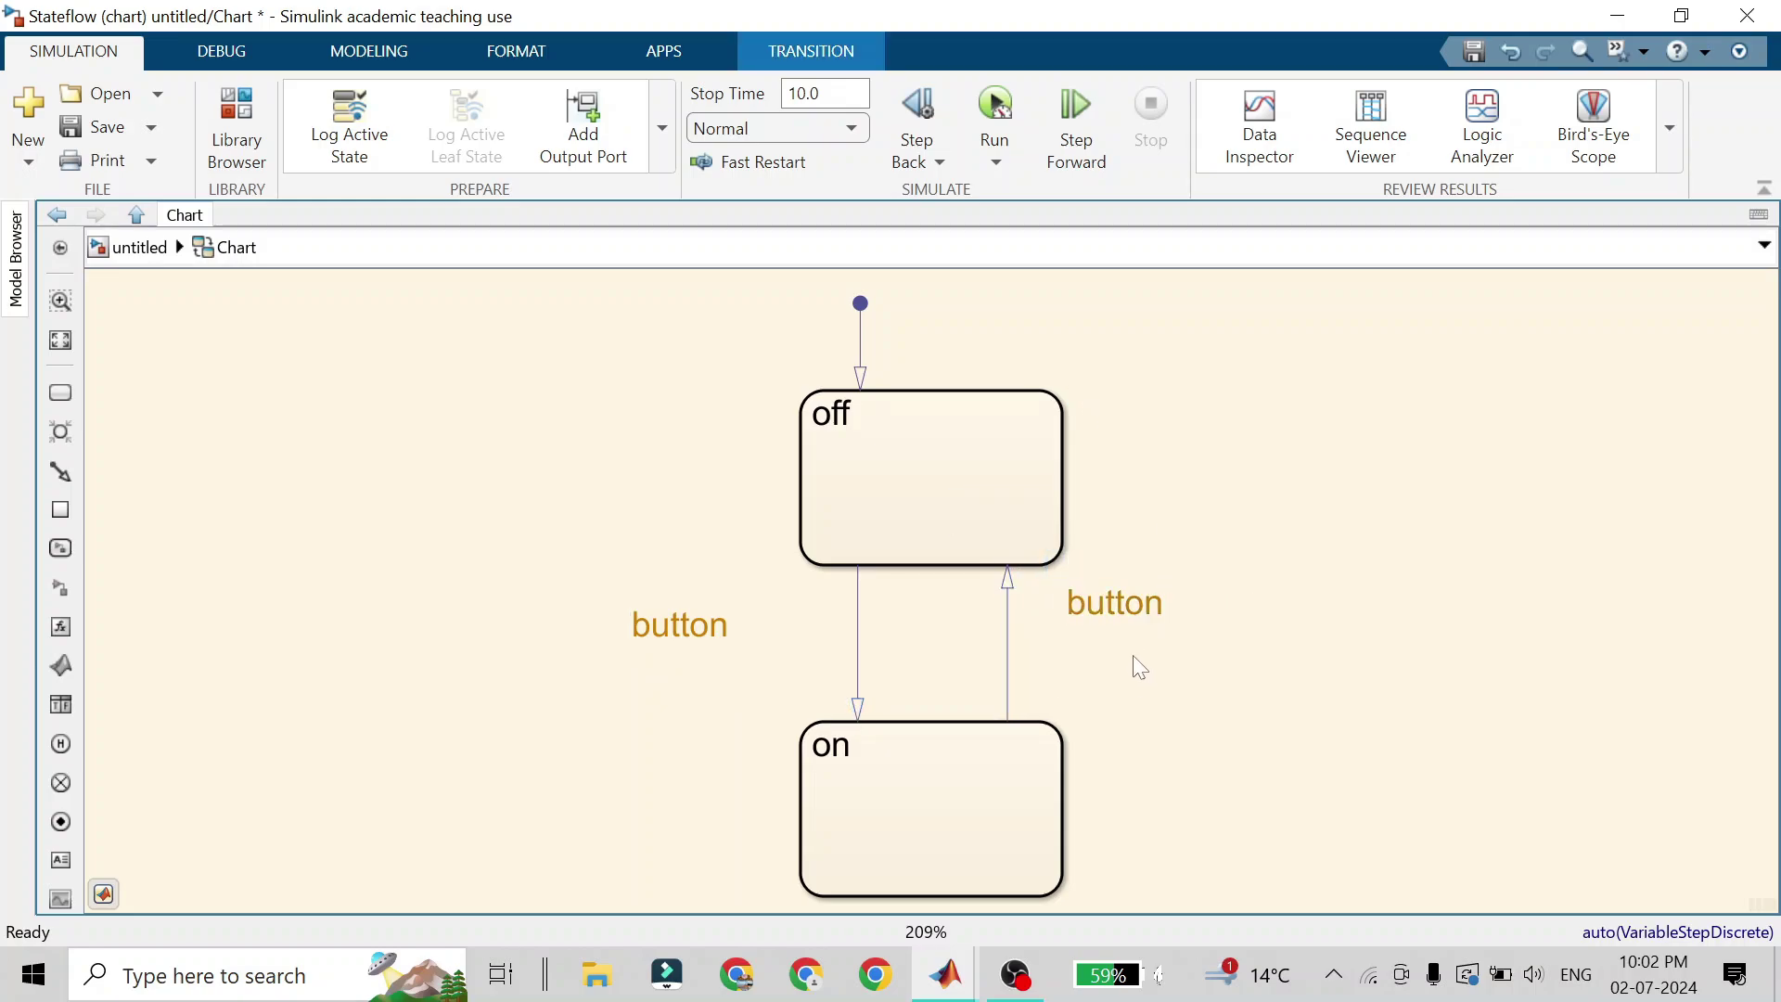
left_click_drag(1113, 603, 1109, 647)
left_click(1181, 568)
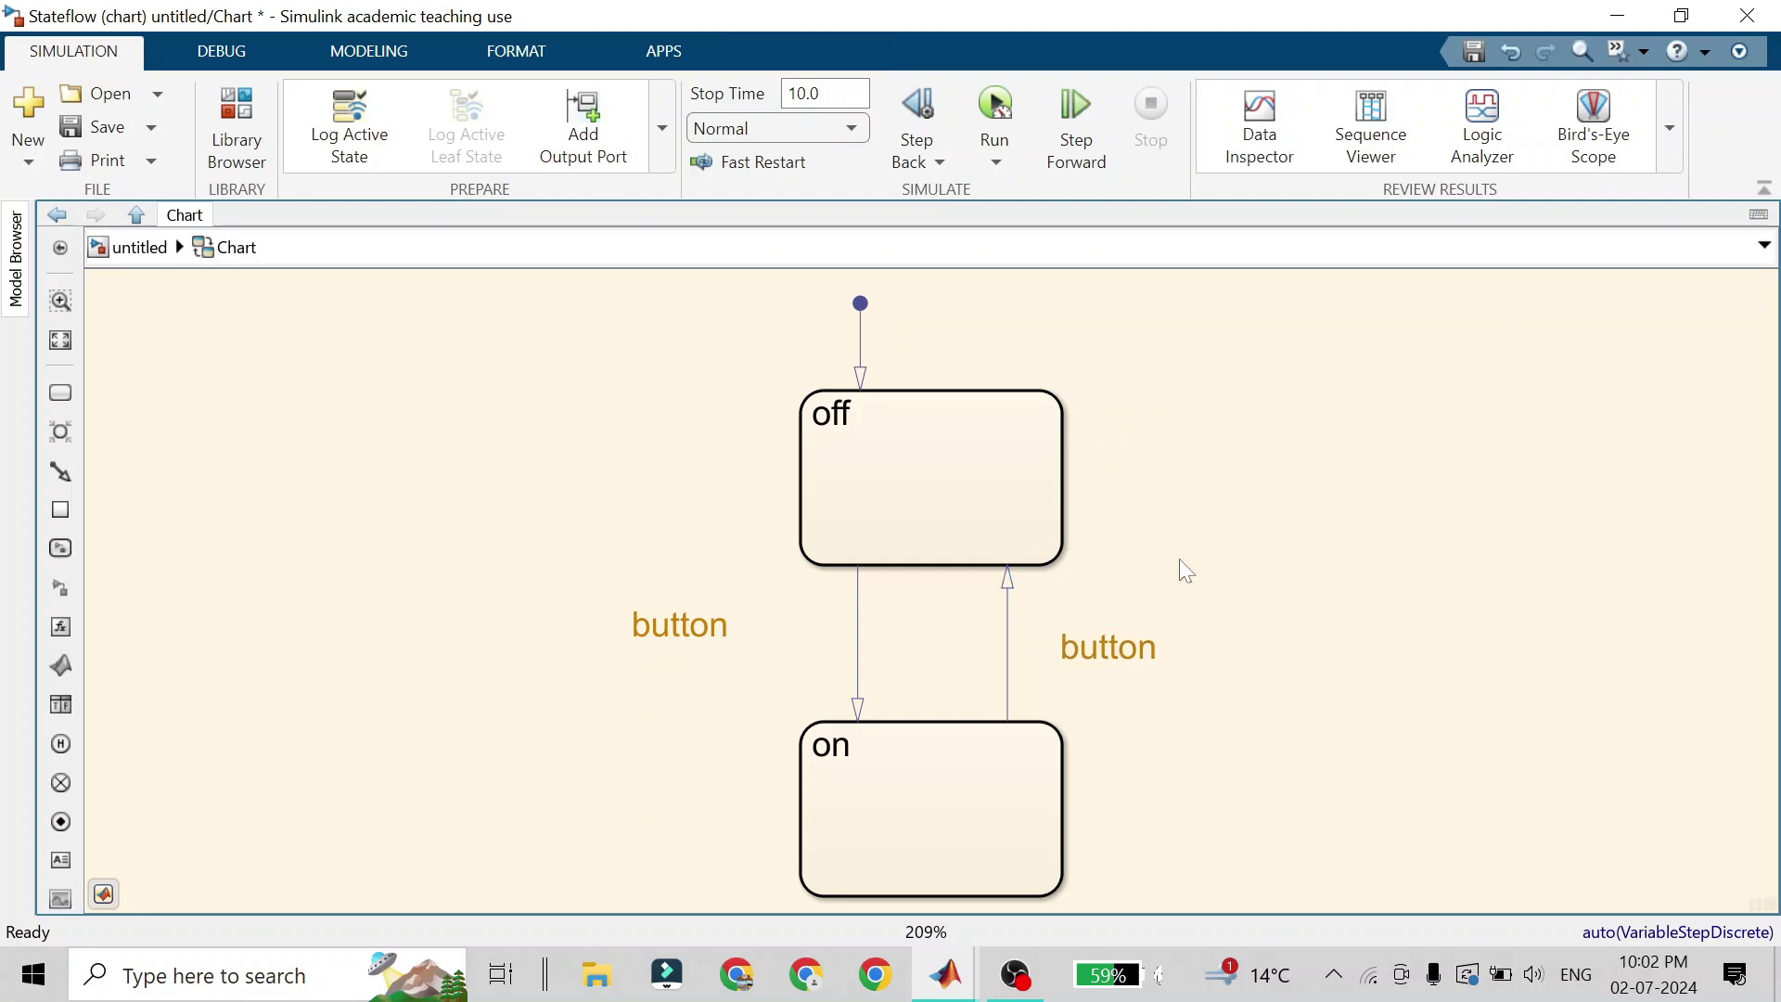
left_click(987, 105)
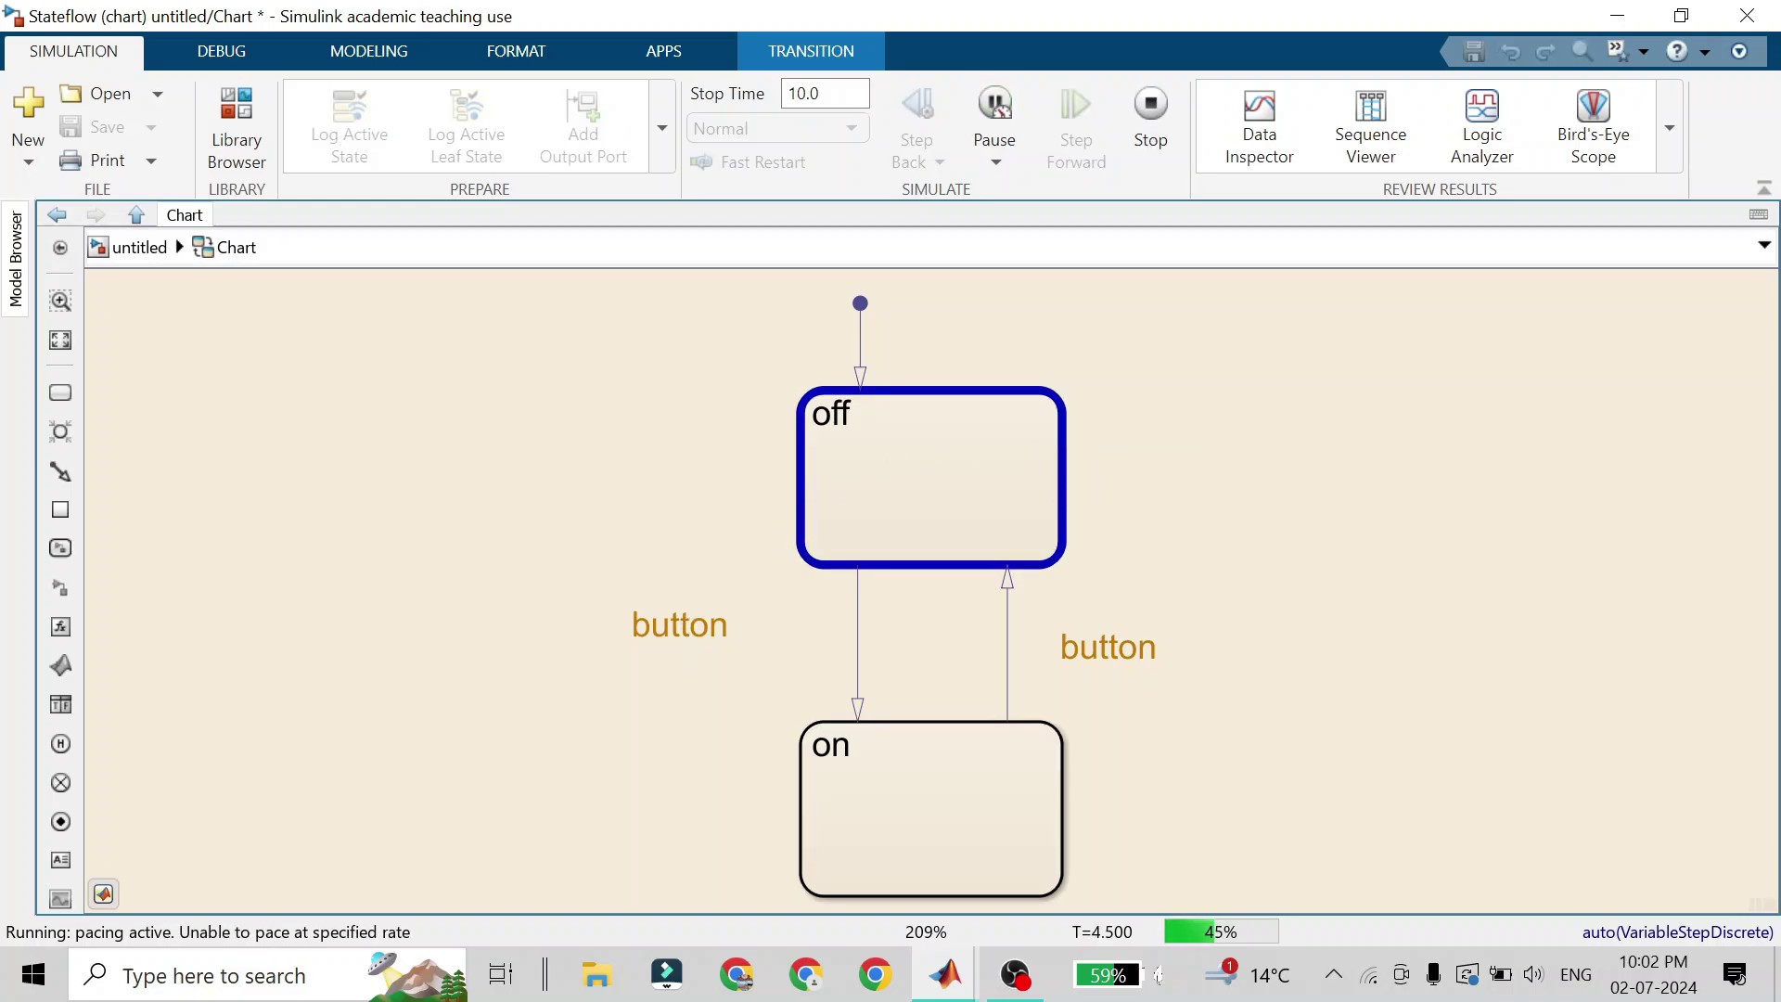
Return to the top-level model showing the Pulse Generator driving the chart
left_click(130, 248)
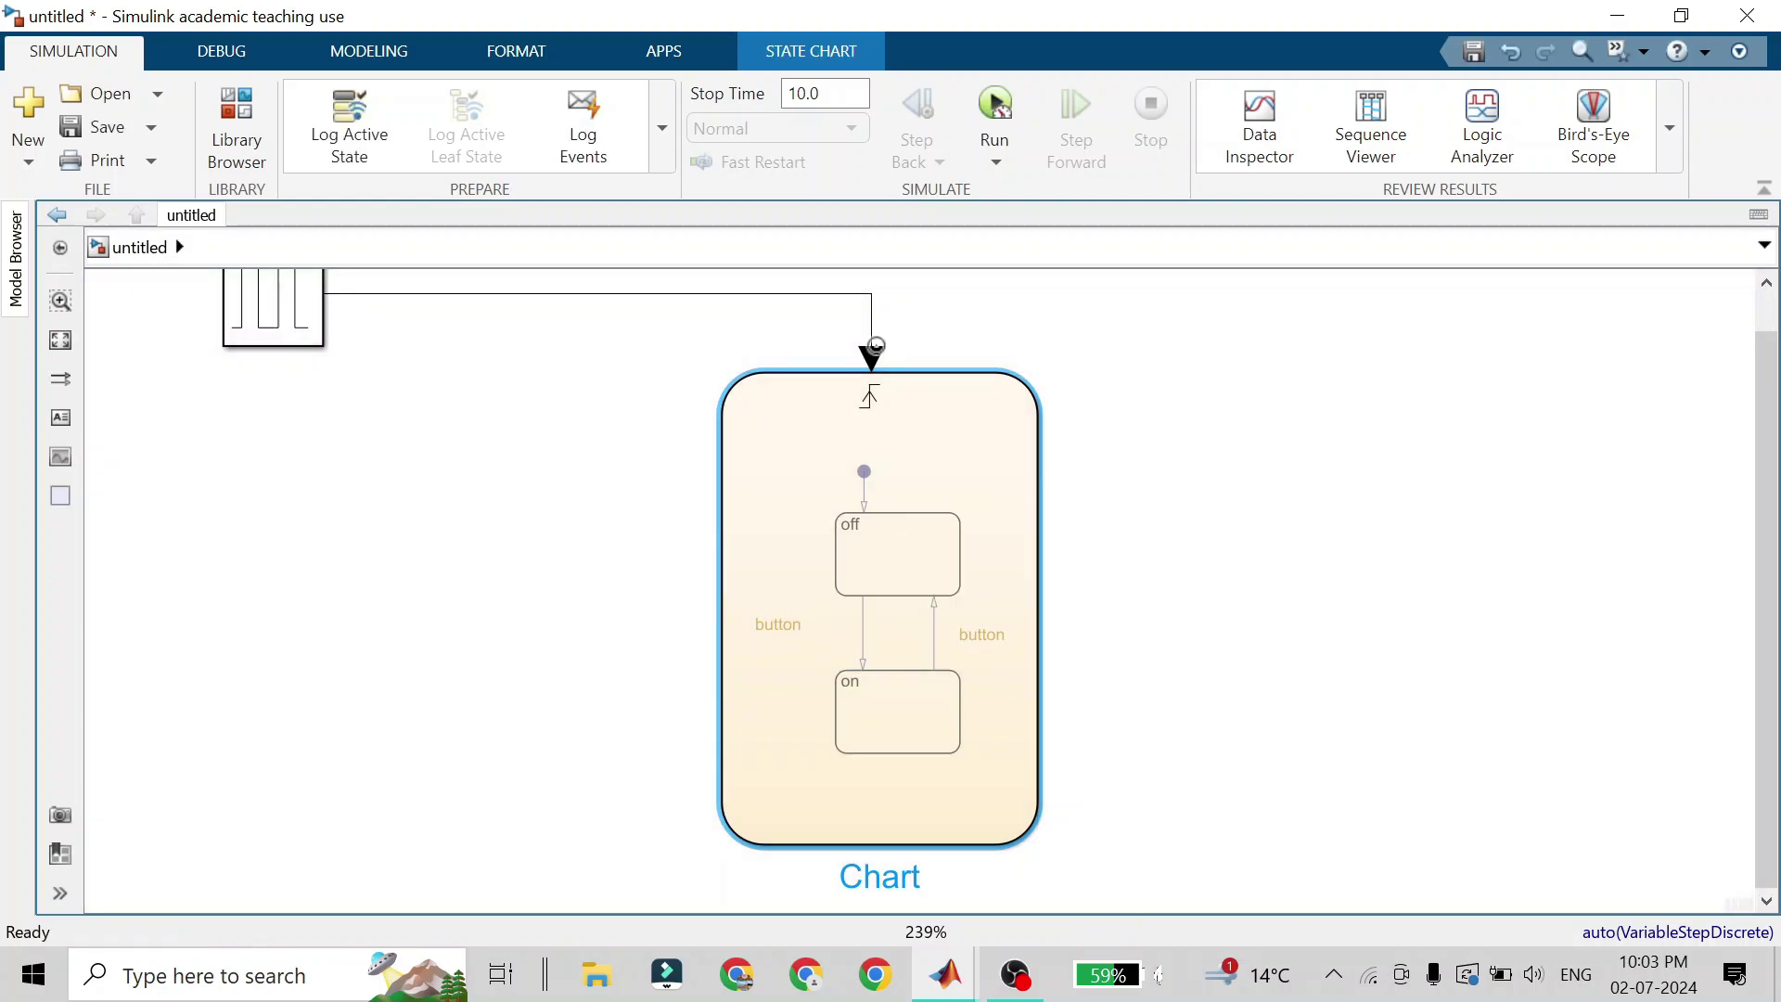
Place a copy of the Pulse Generator below the original, leaving it unconnected
left_click(873, 410)
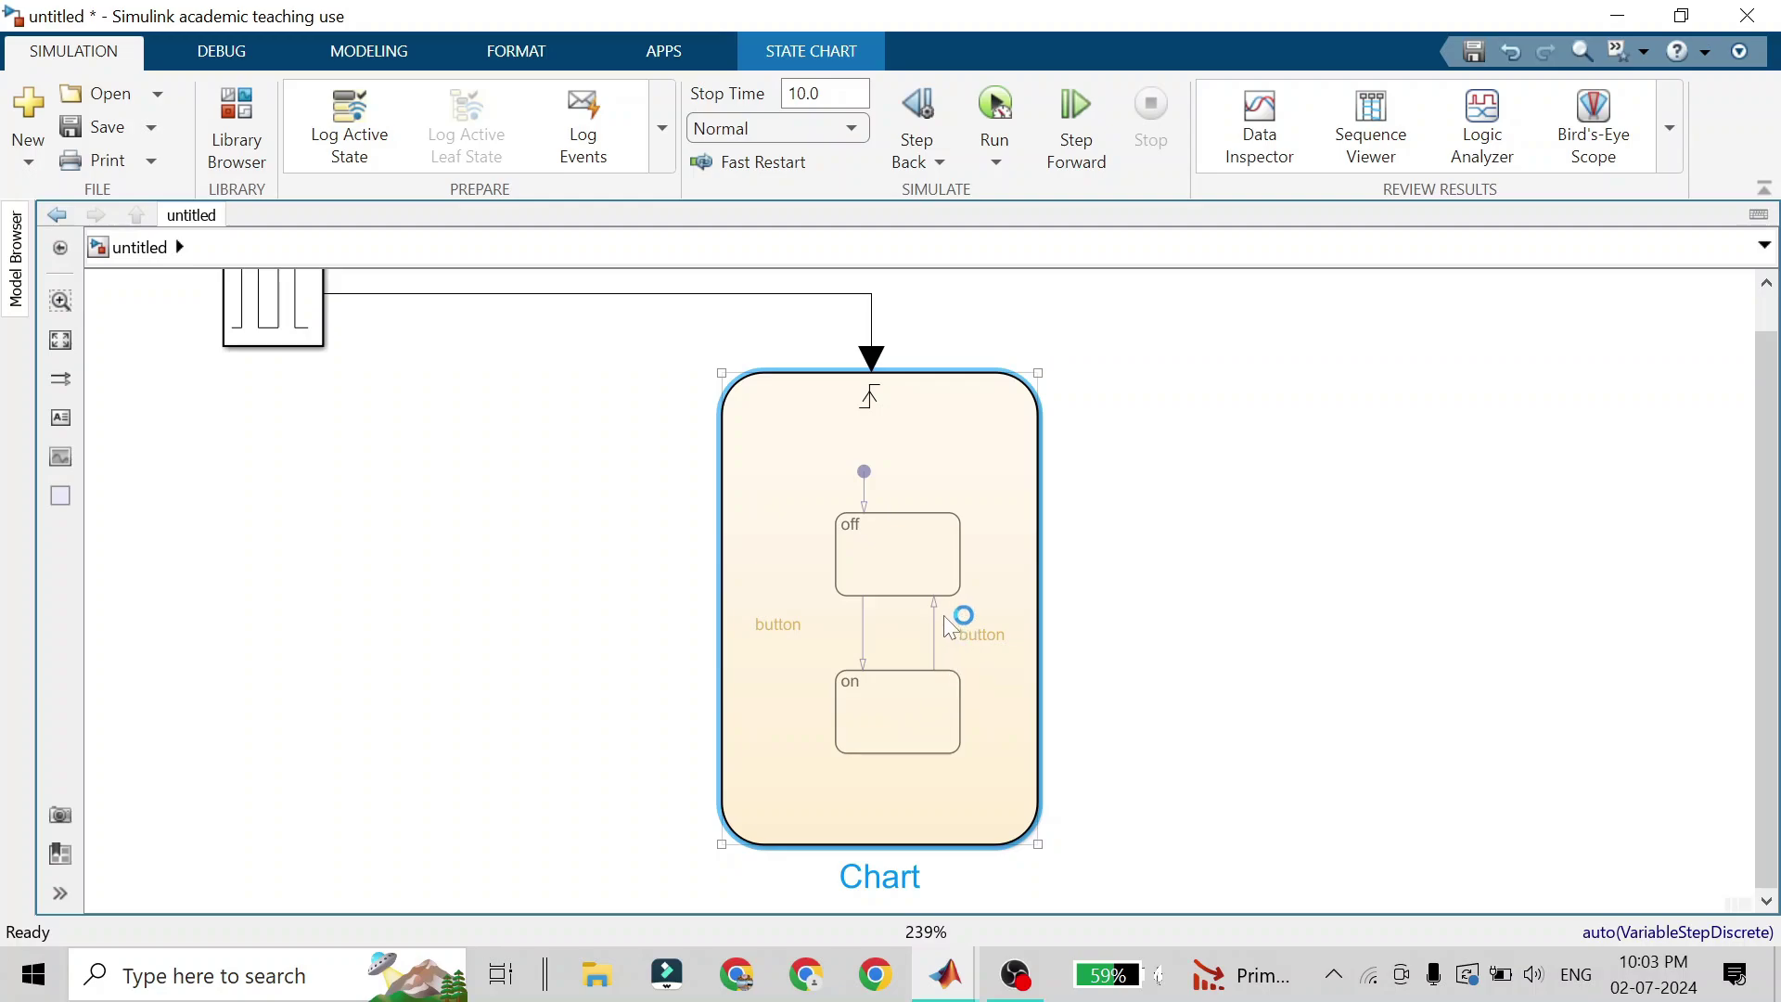
left_click_drag(273, 295, 267, 530)
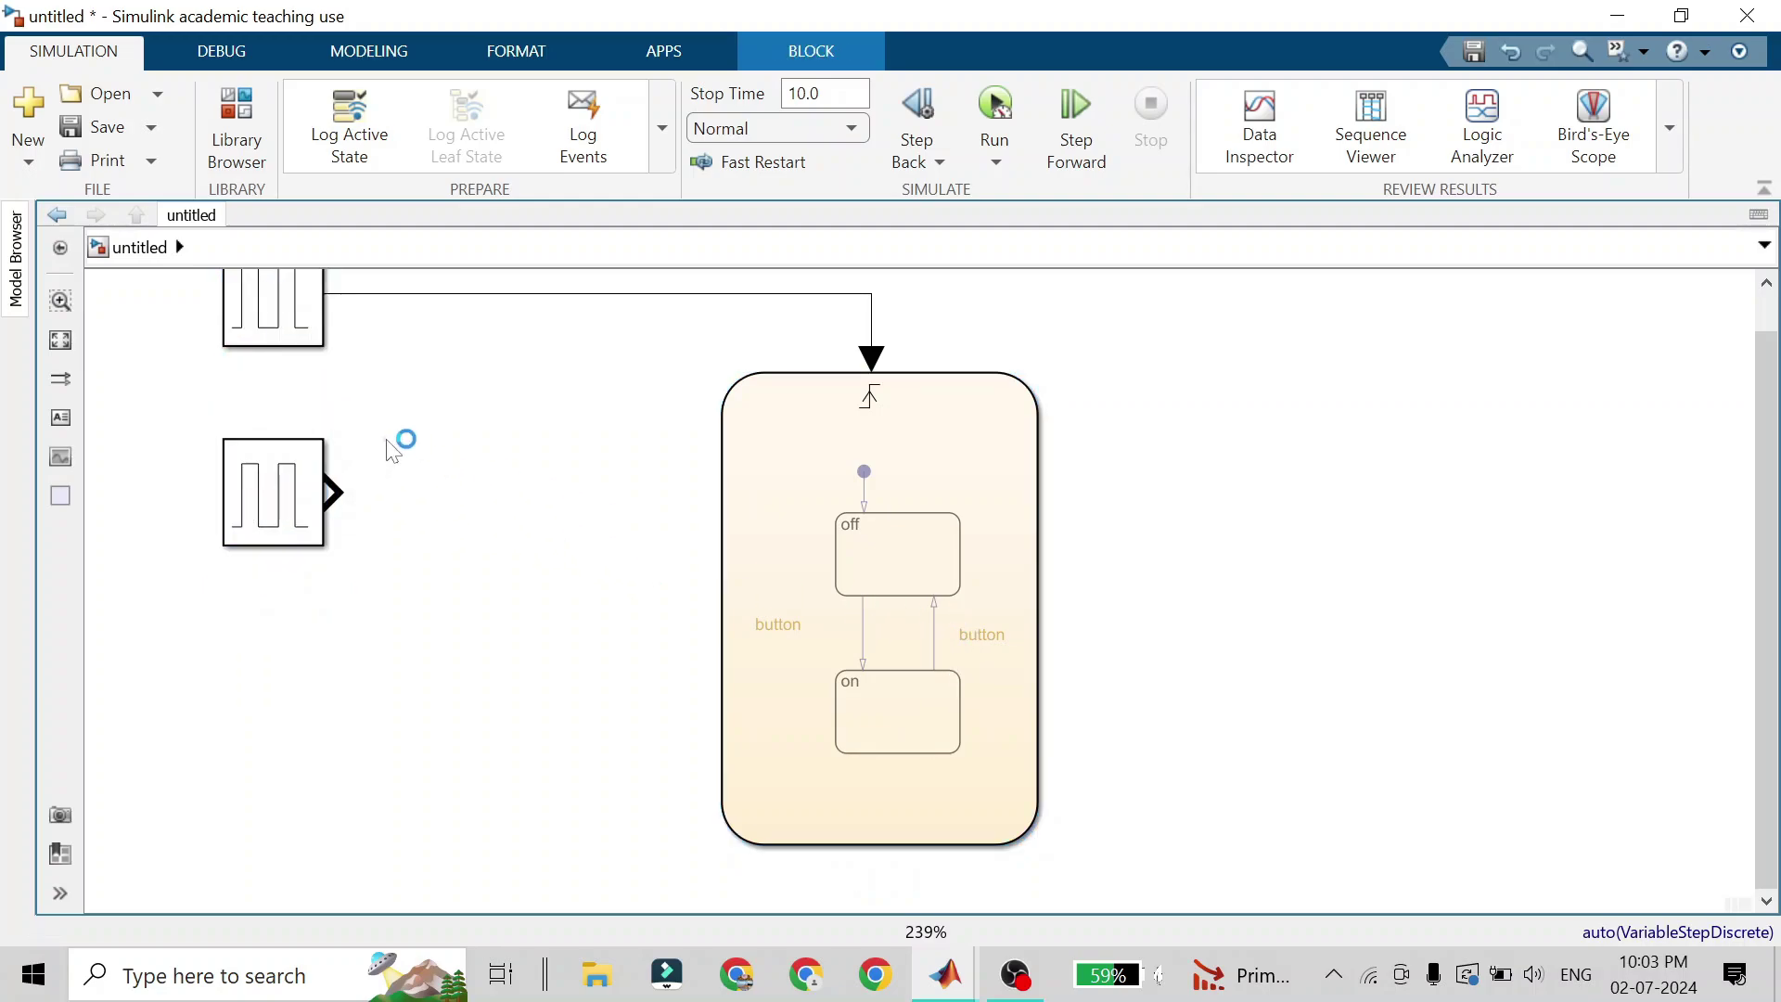
left_click(290, 304)
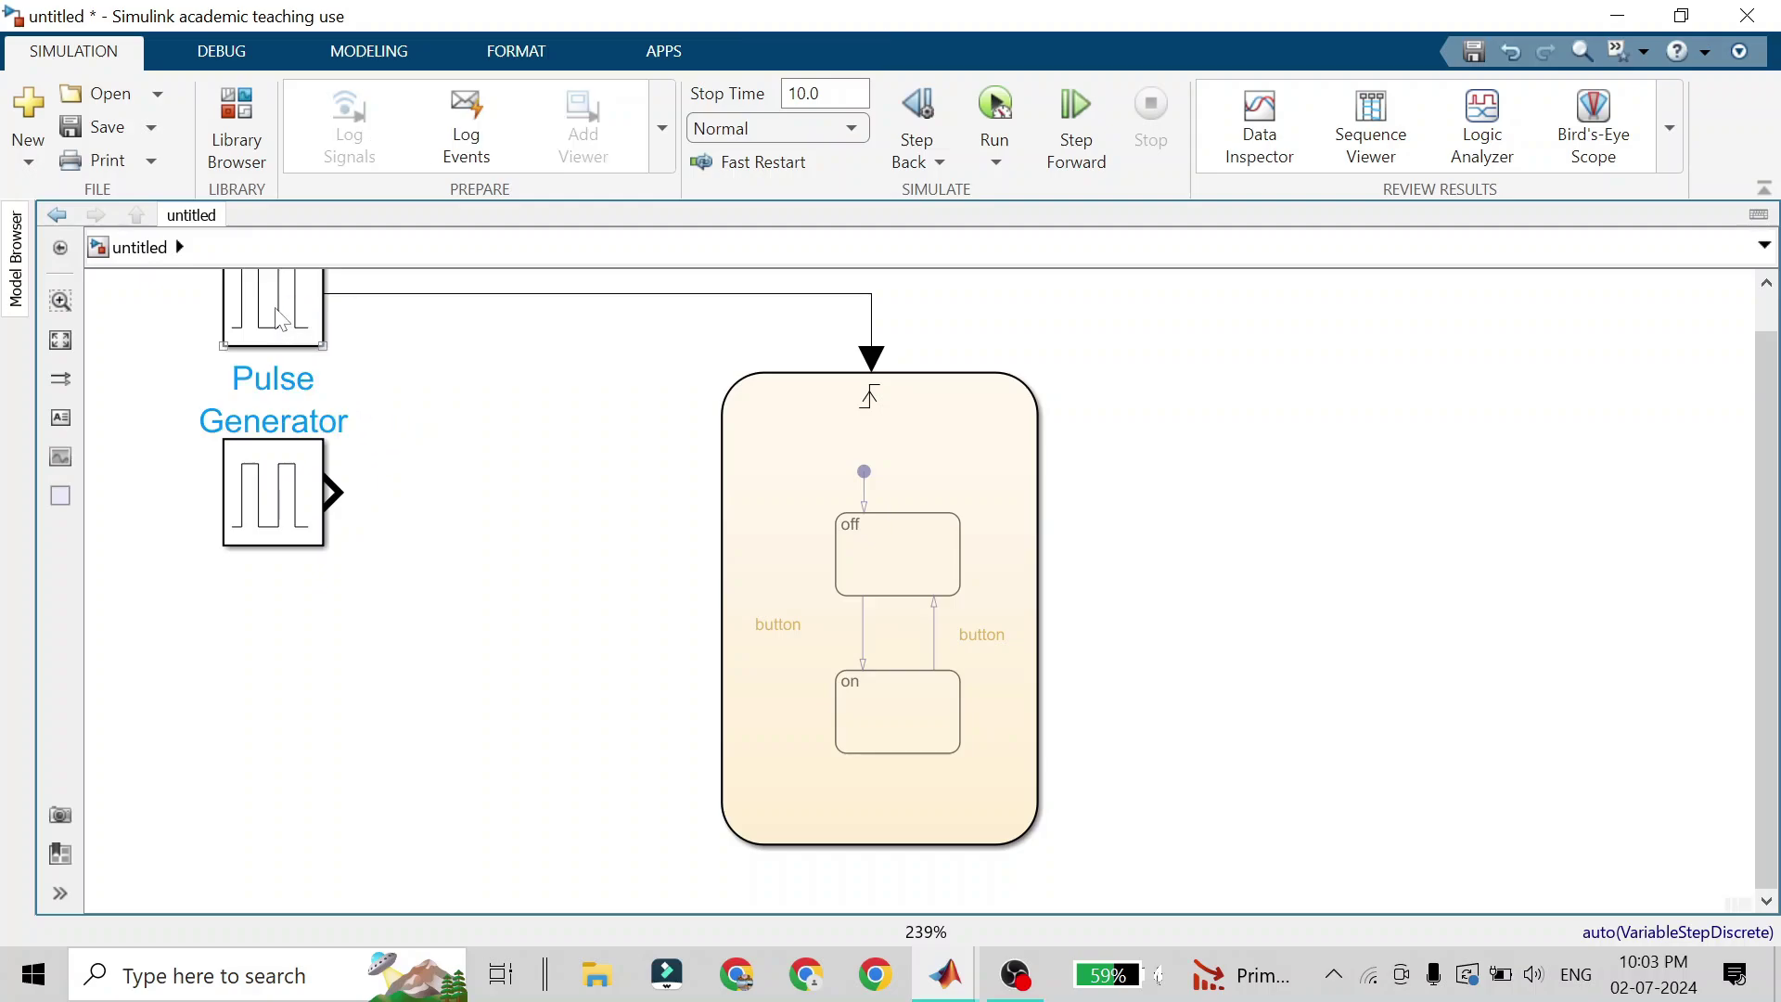
left_click(511, 373)
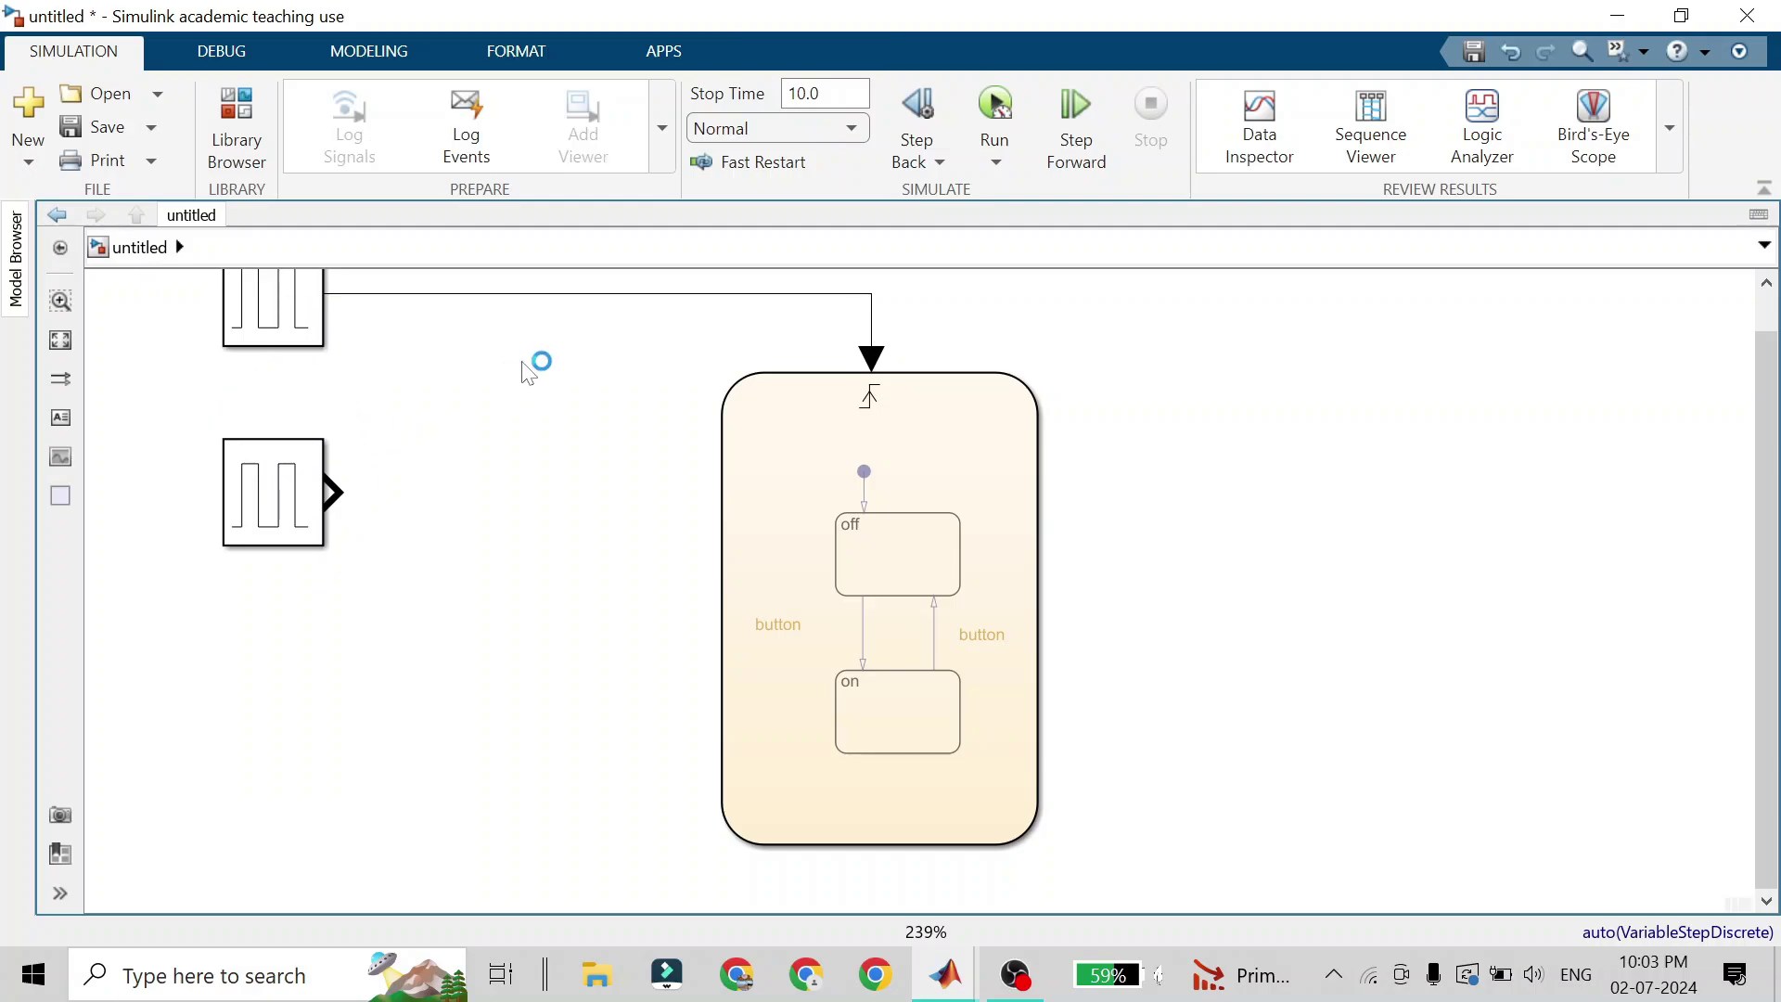
Add a Mux block and wire the upper and lower Pulse Generator outputs into its two inputs
type("mux")
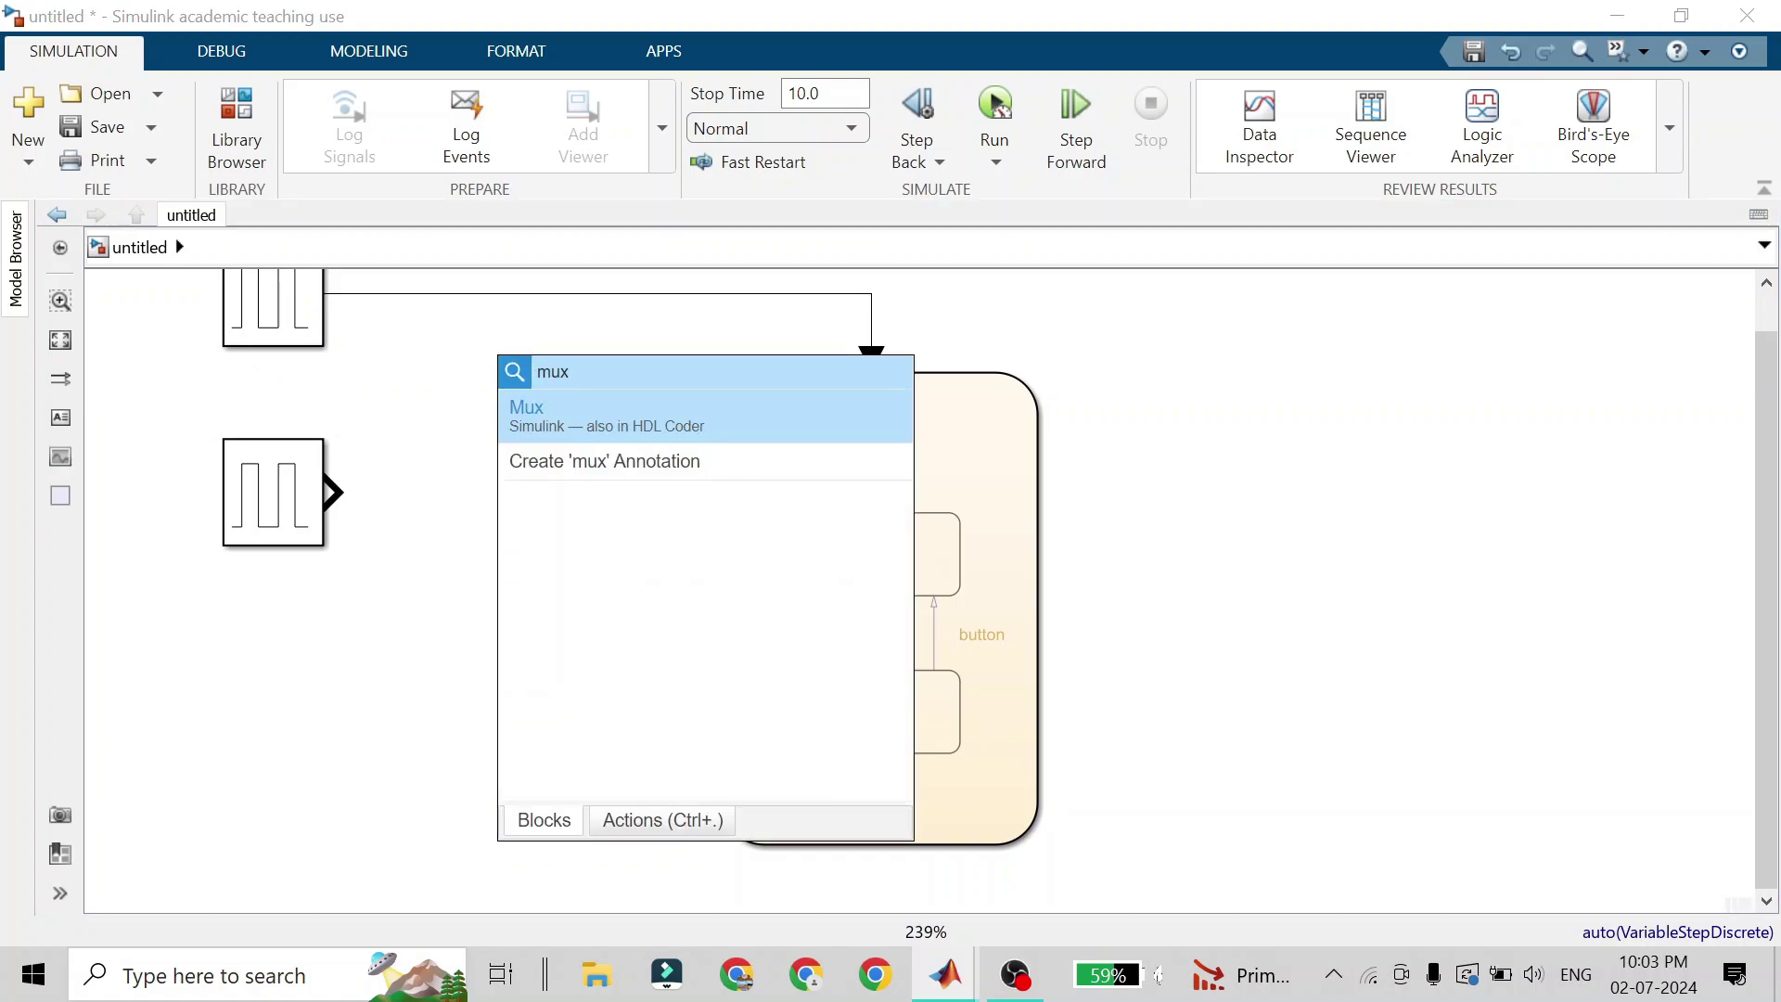
key("Return")
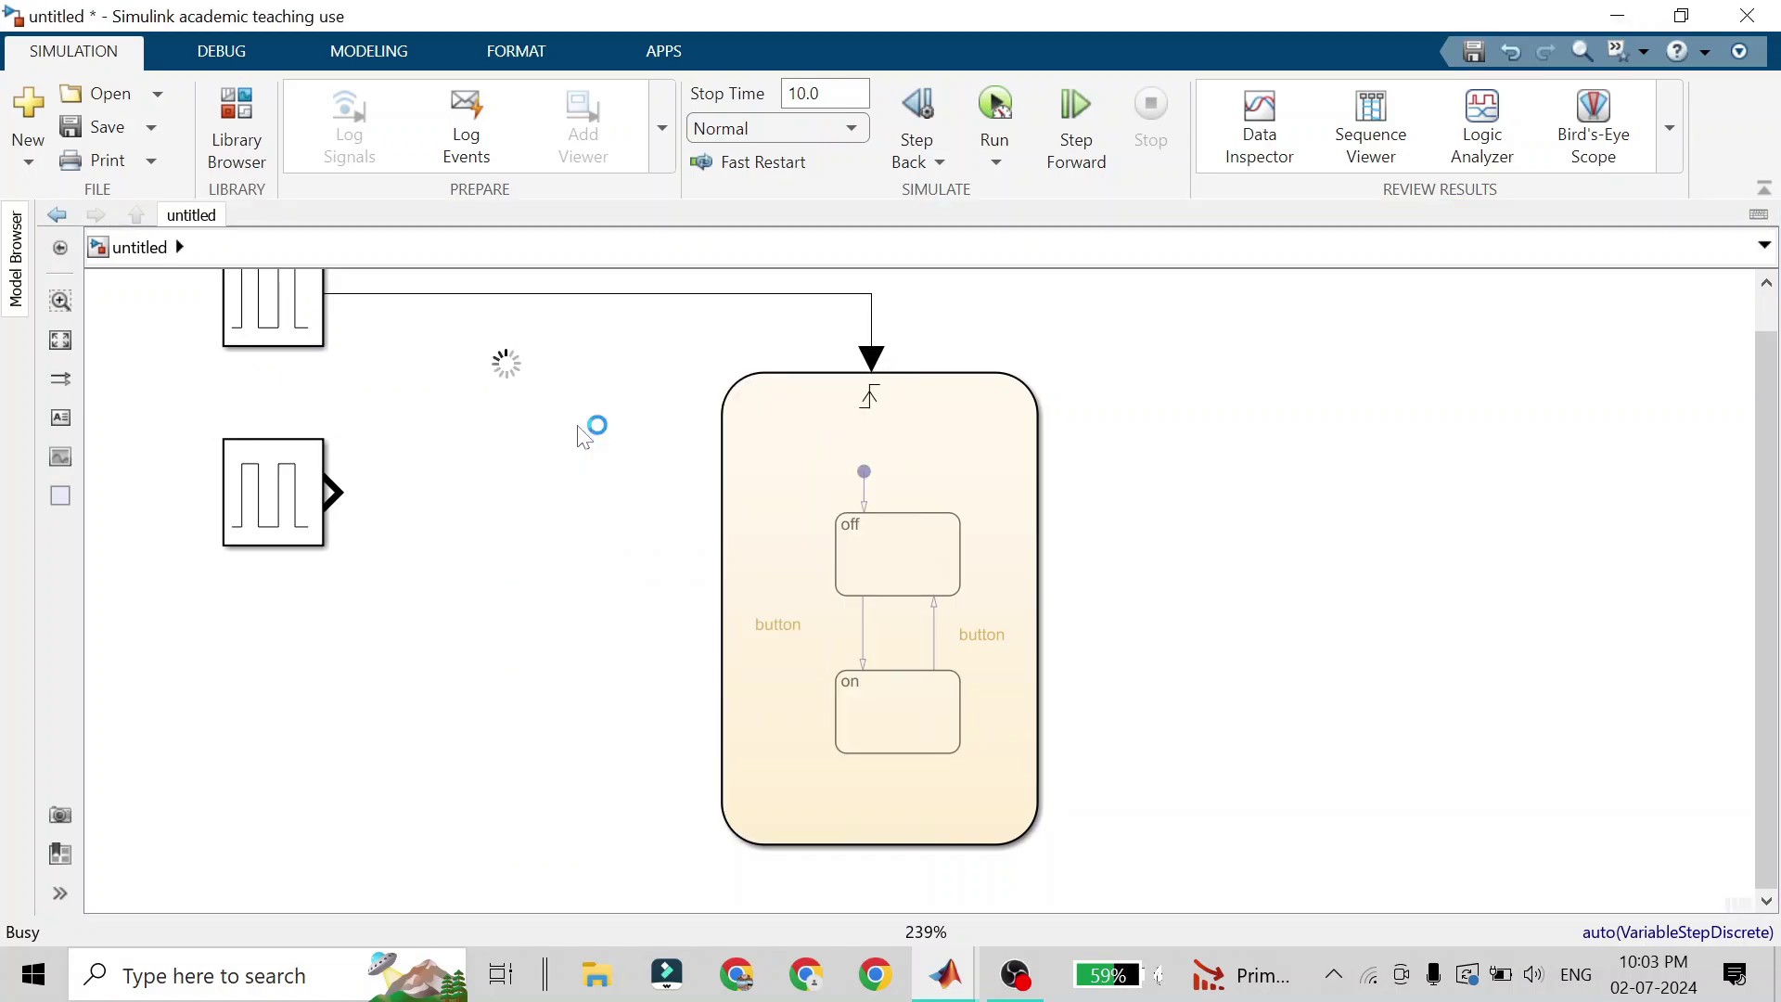
left_click_drag(876, 355, 462, 325)
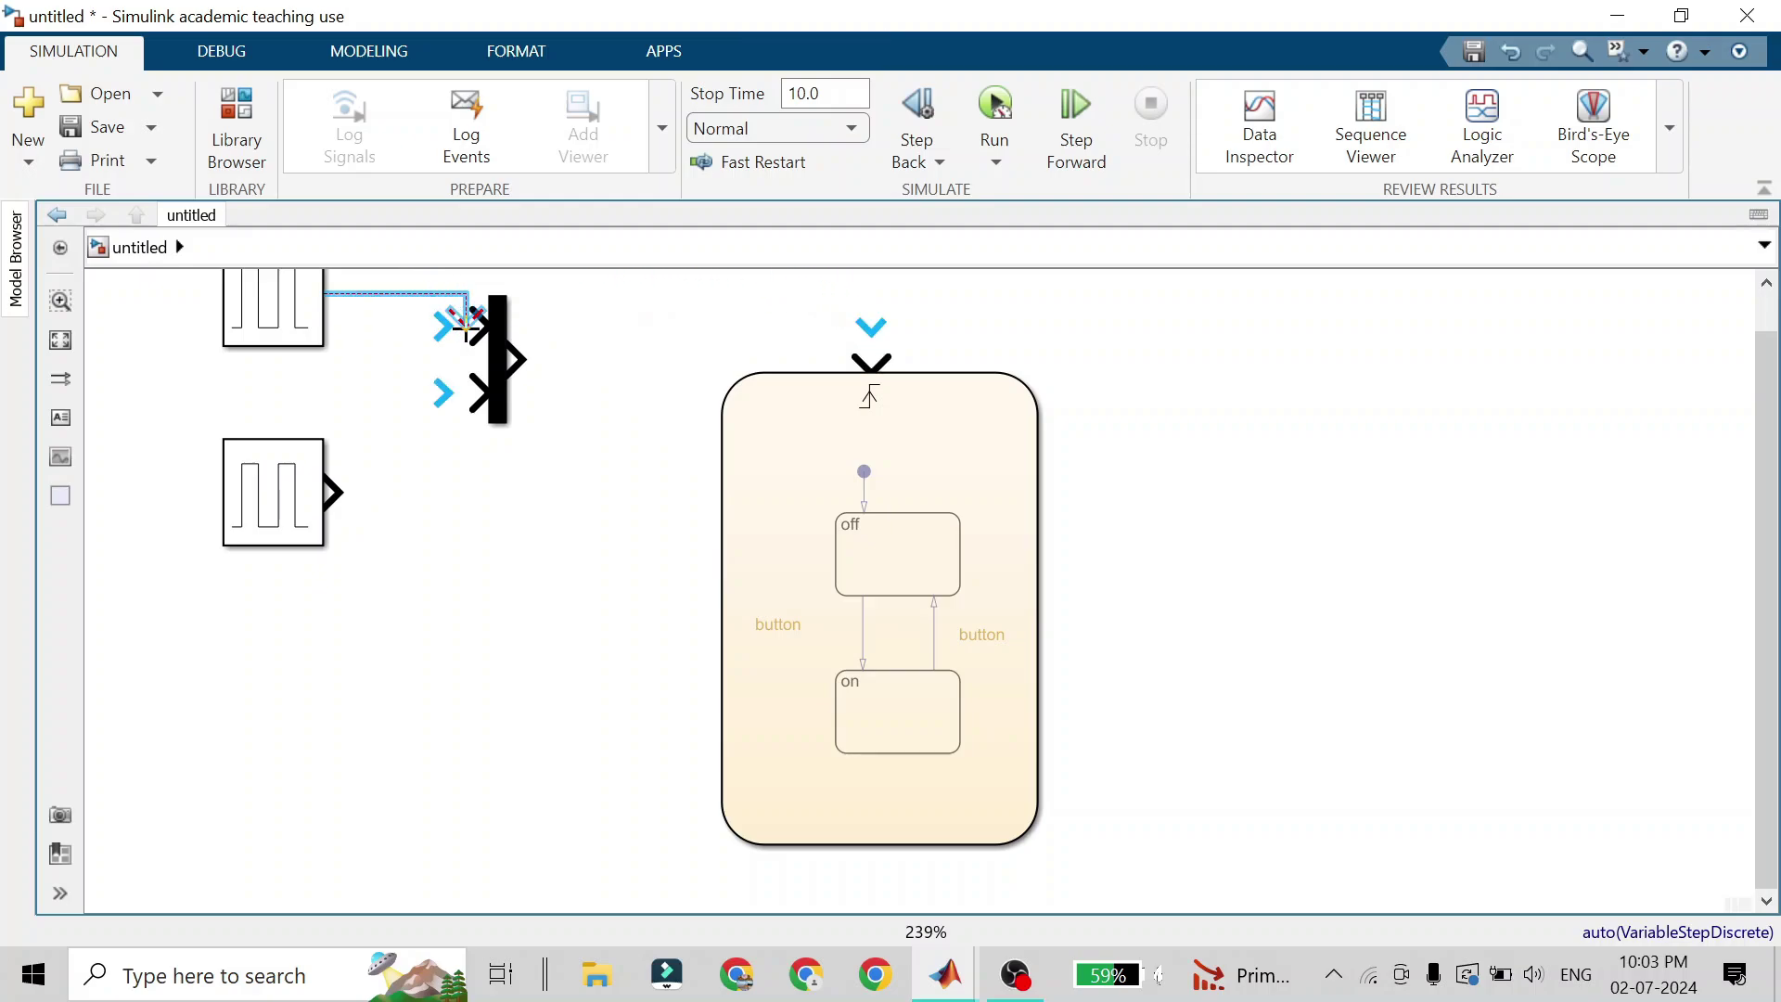
left_click(928, 433)
left_click(616, 475)
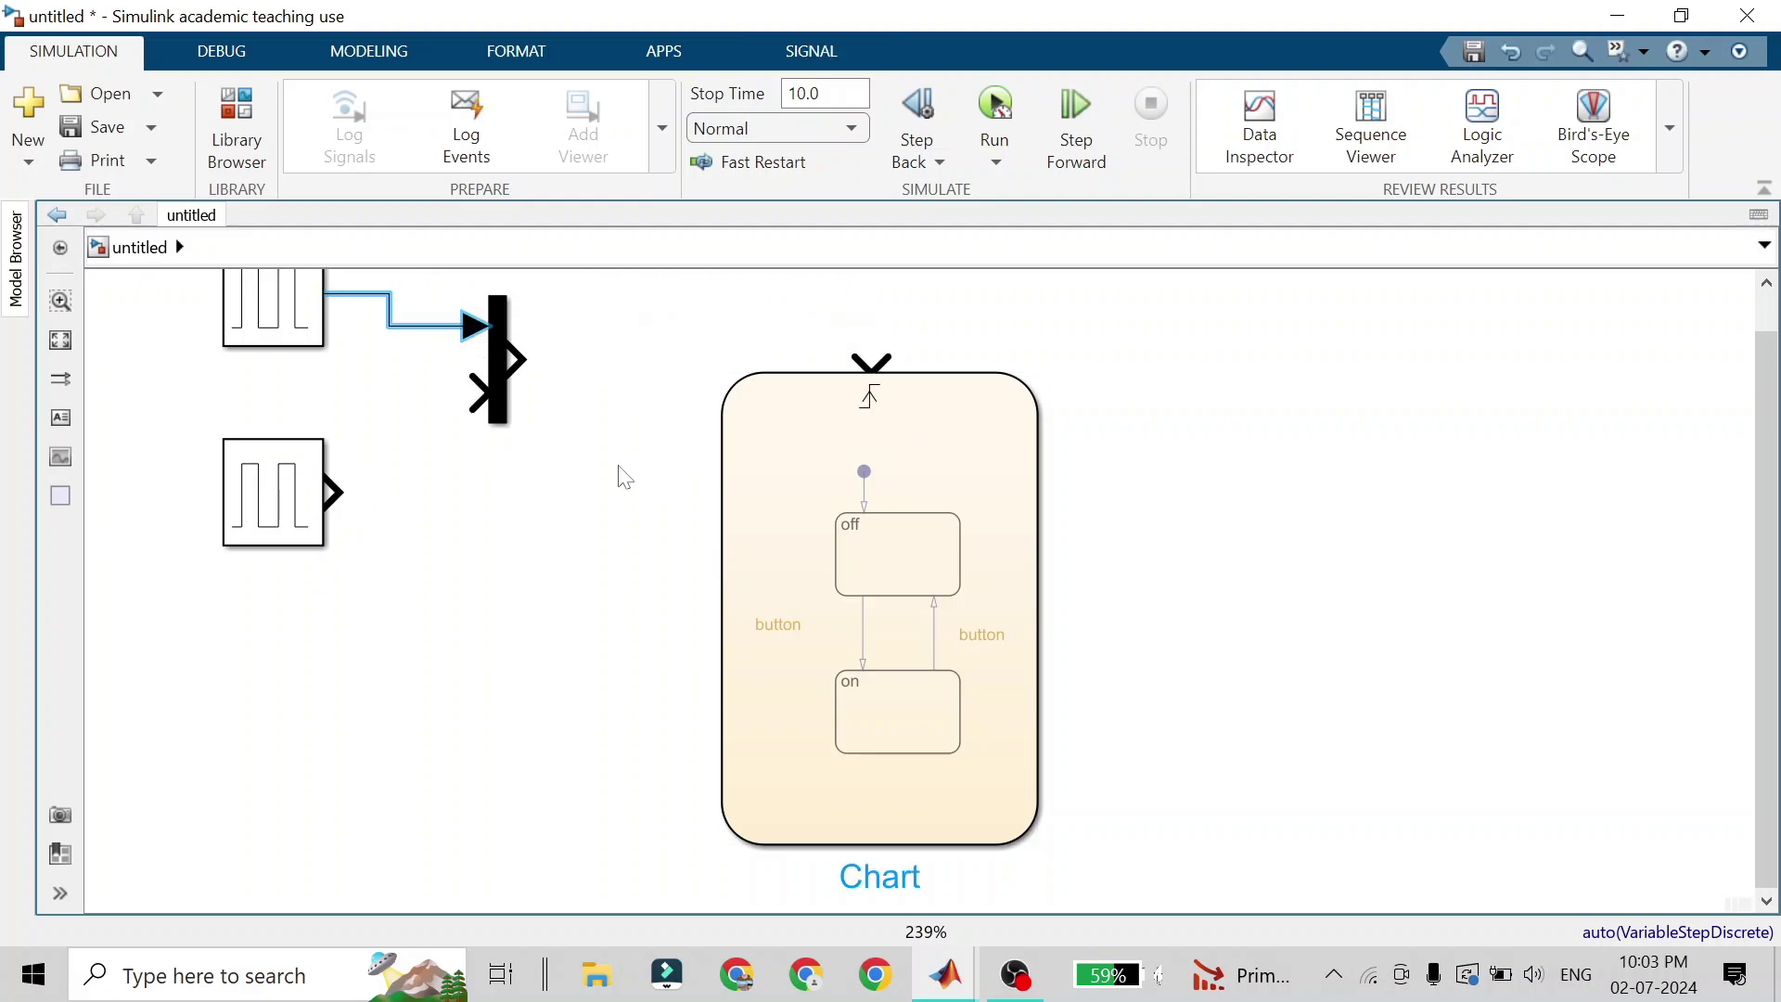
mouse_move(346, 495)
left_mouse_down()
mouse_move(374, 485)
mouse_move(420, 400)
mouse_move(477, 389)
left_mouse_up()
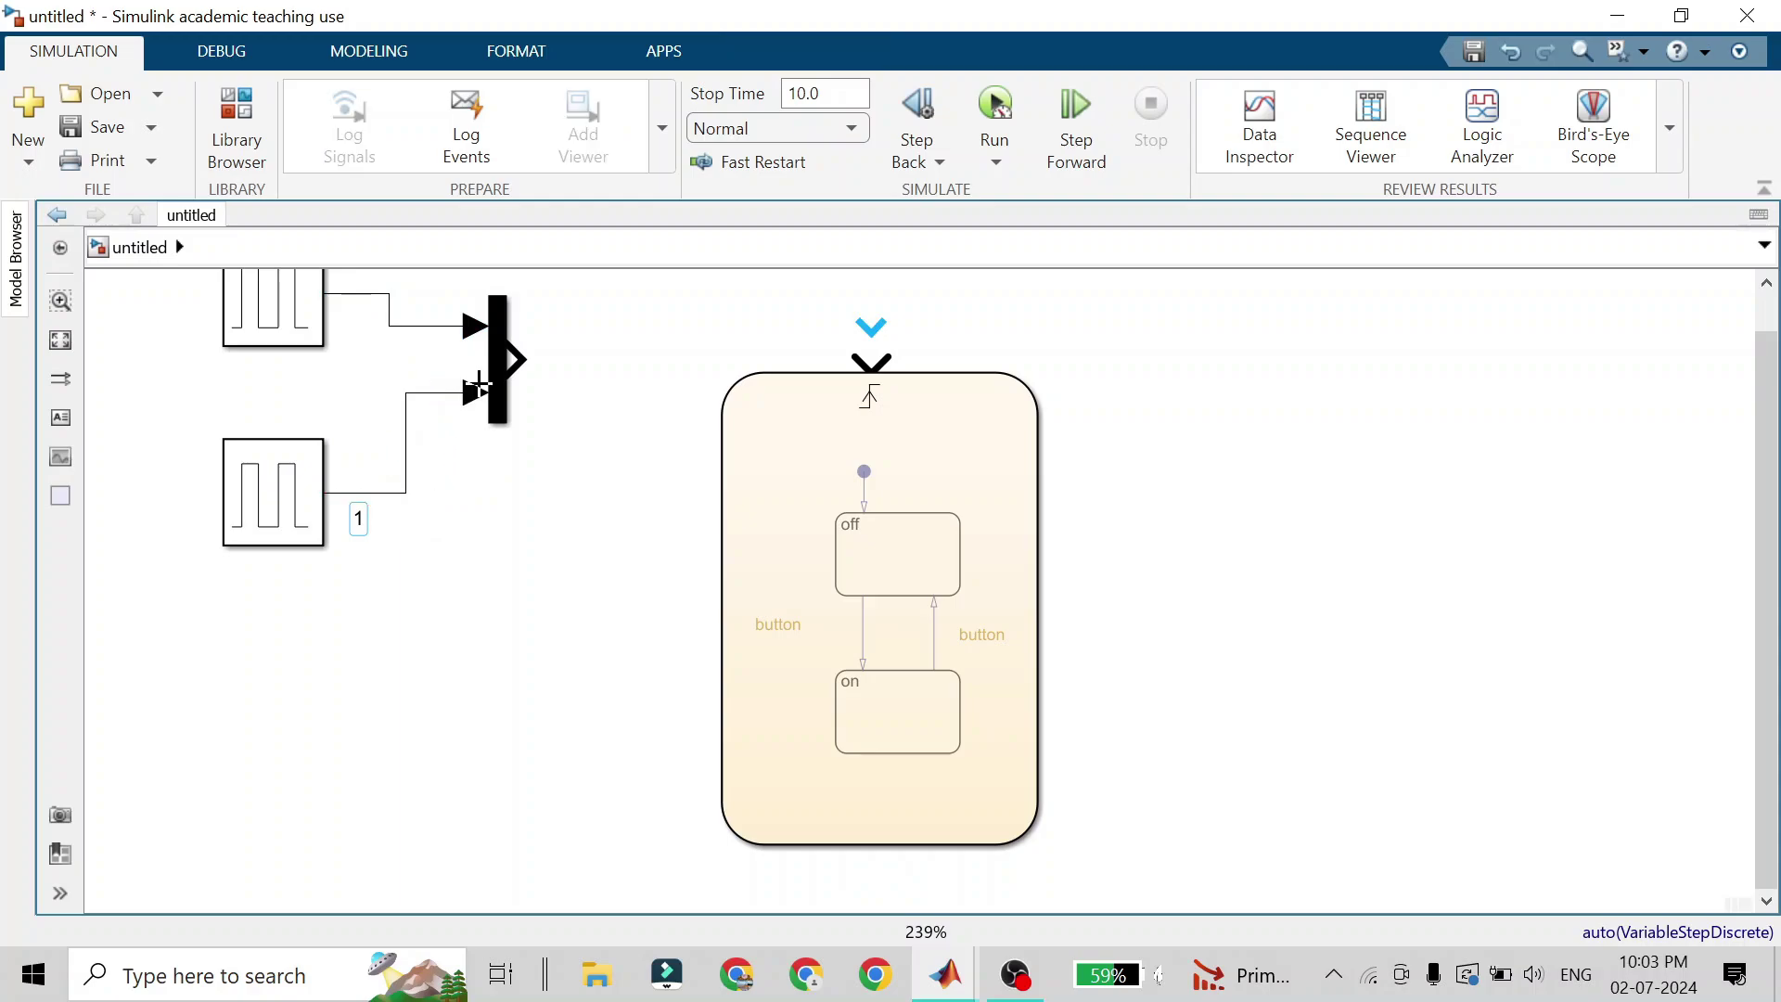
left_click(504, 389)
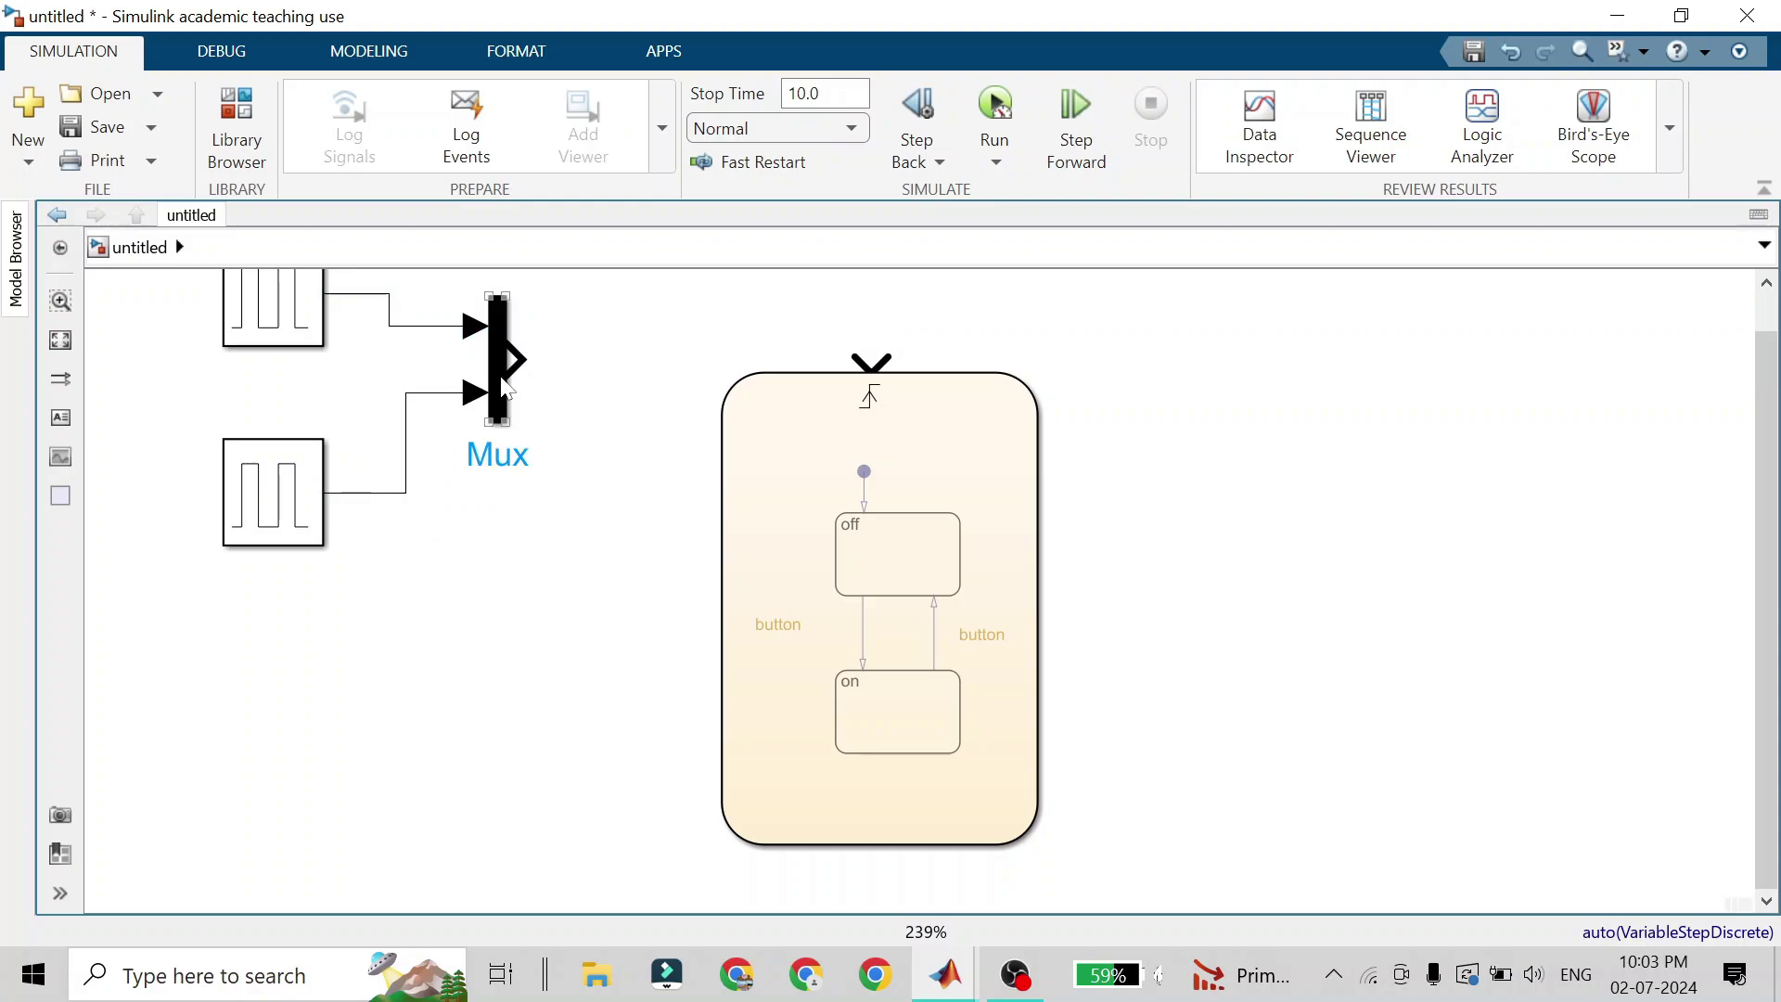
Edit Pulse Generator1's period value and apply the new pulse settings
double_click(269, 492)
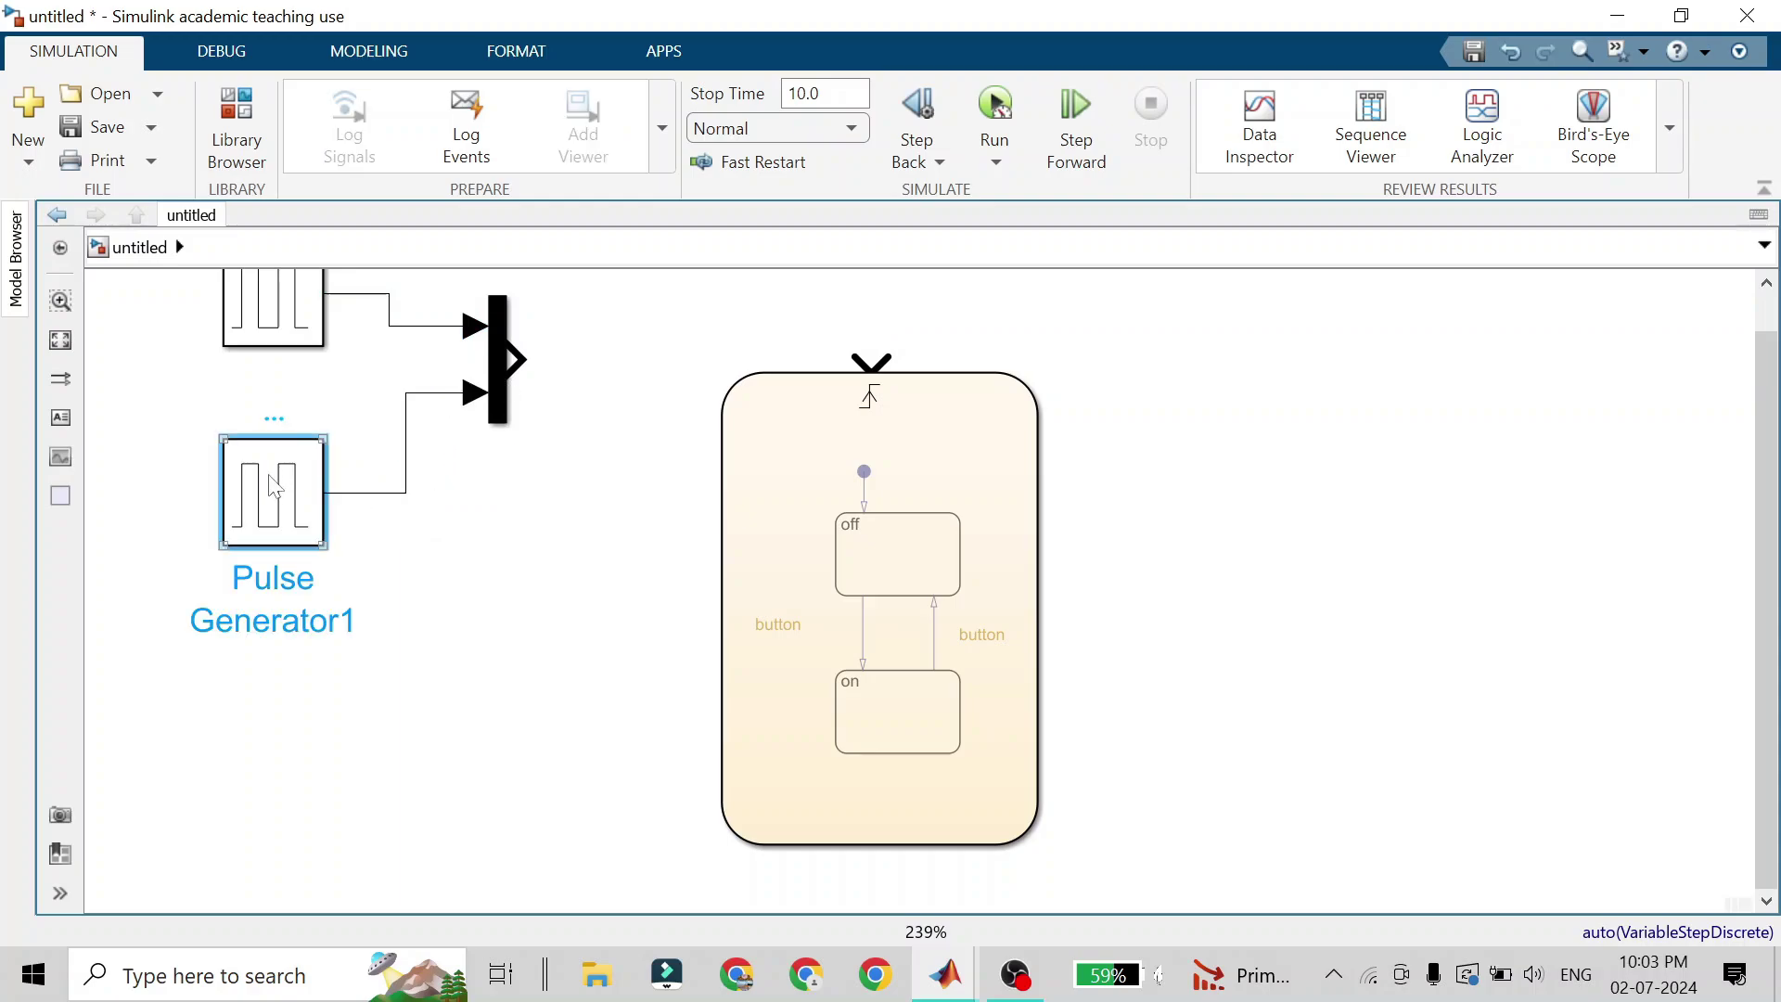
scroll(457, 668, "down", 2)
left_click(458, 666)
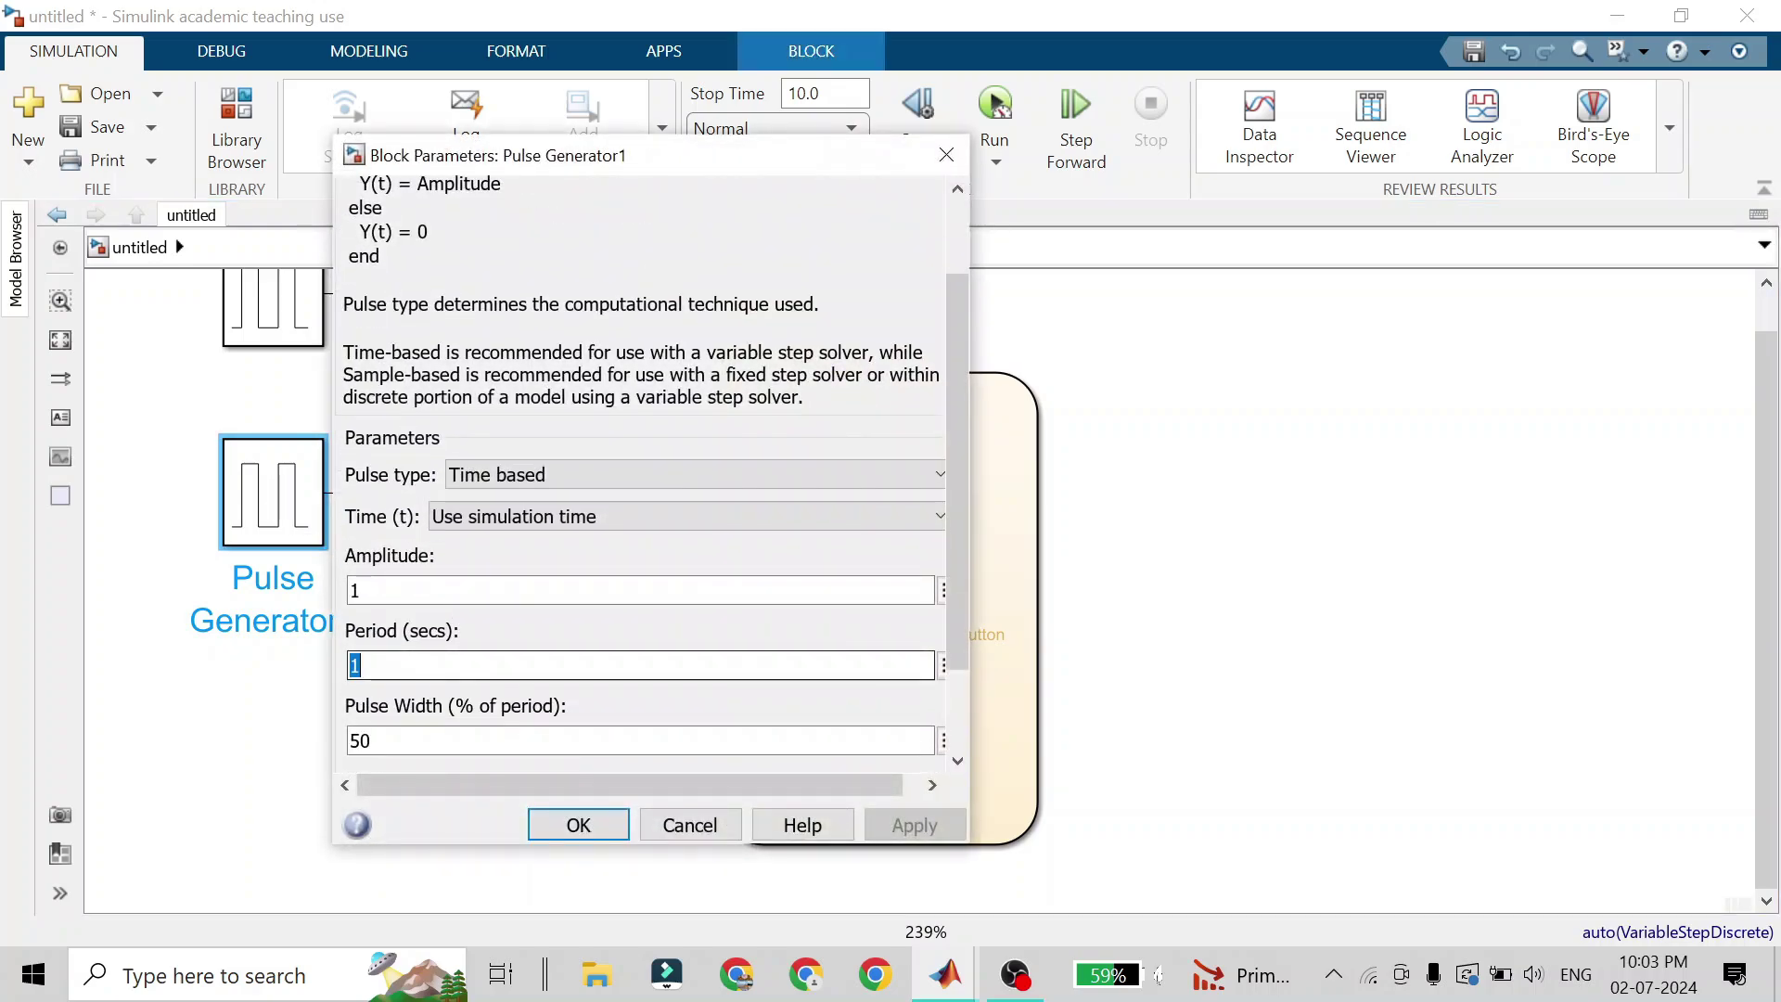
type("2")
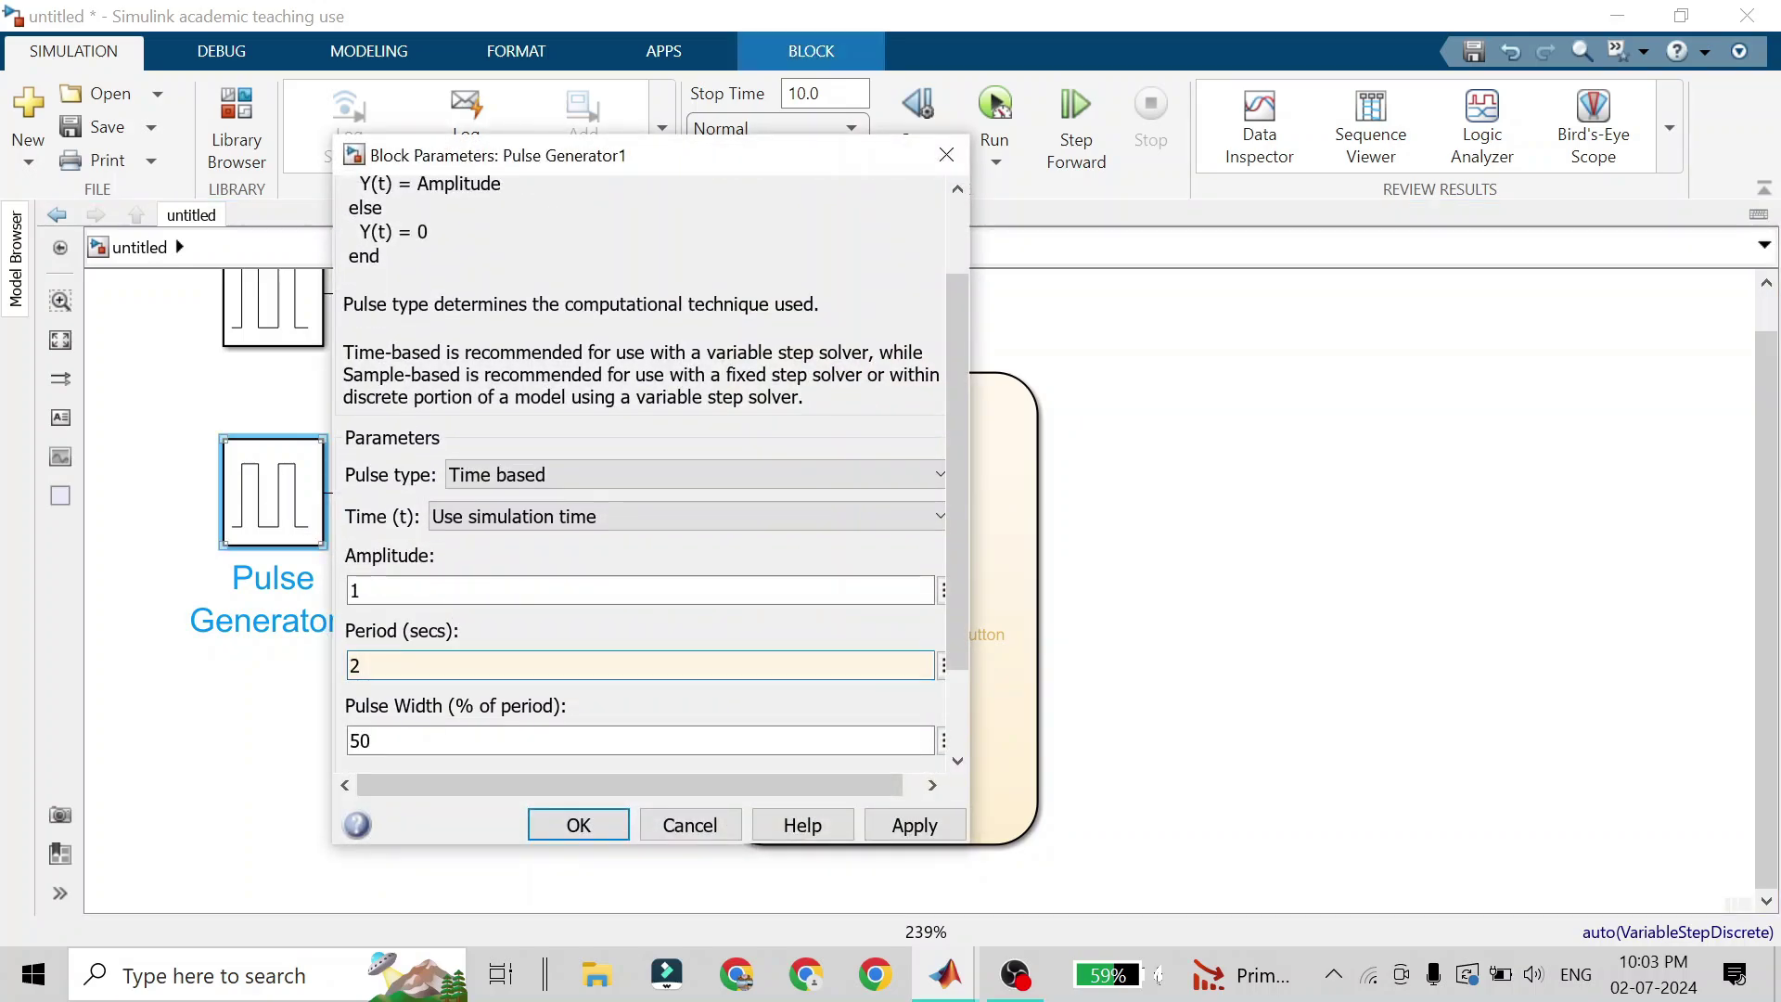
scroll(494, 639, "down", 1)
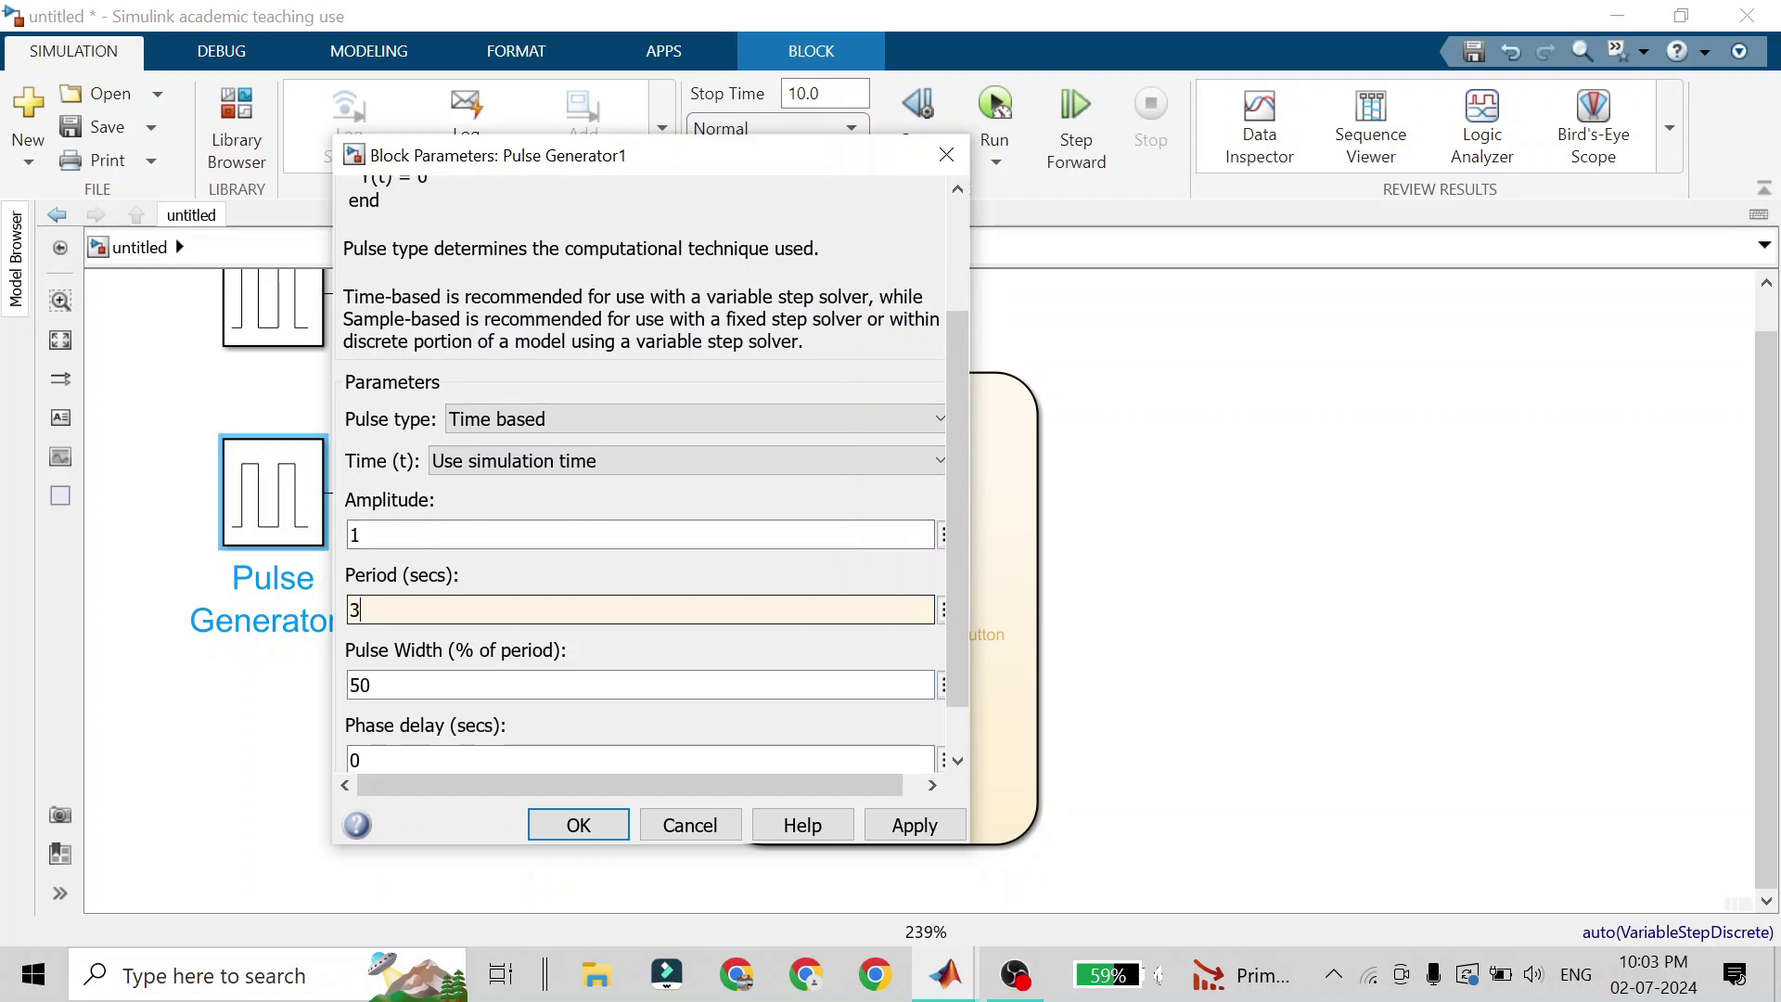
scroll(544, 701, "down", 1)
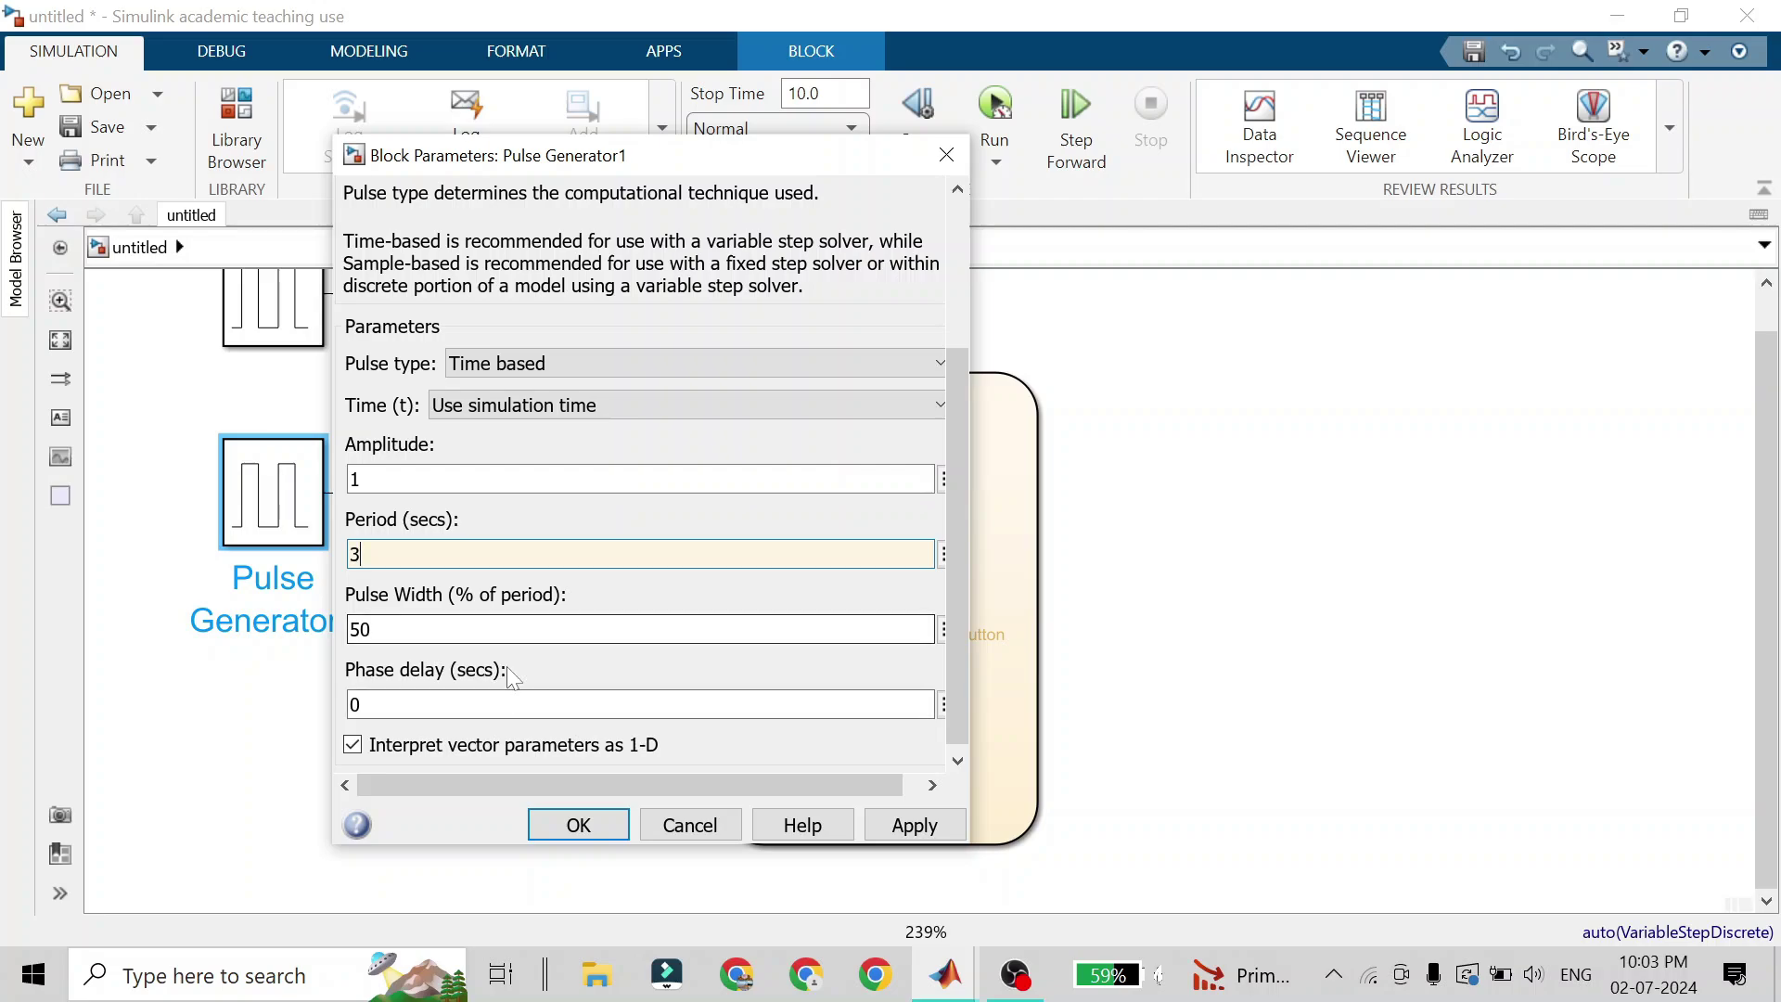
left_click(597, 820)
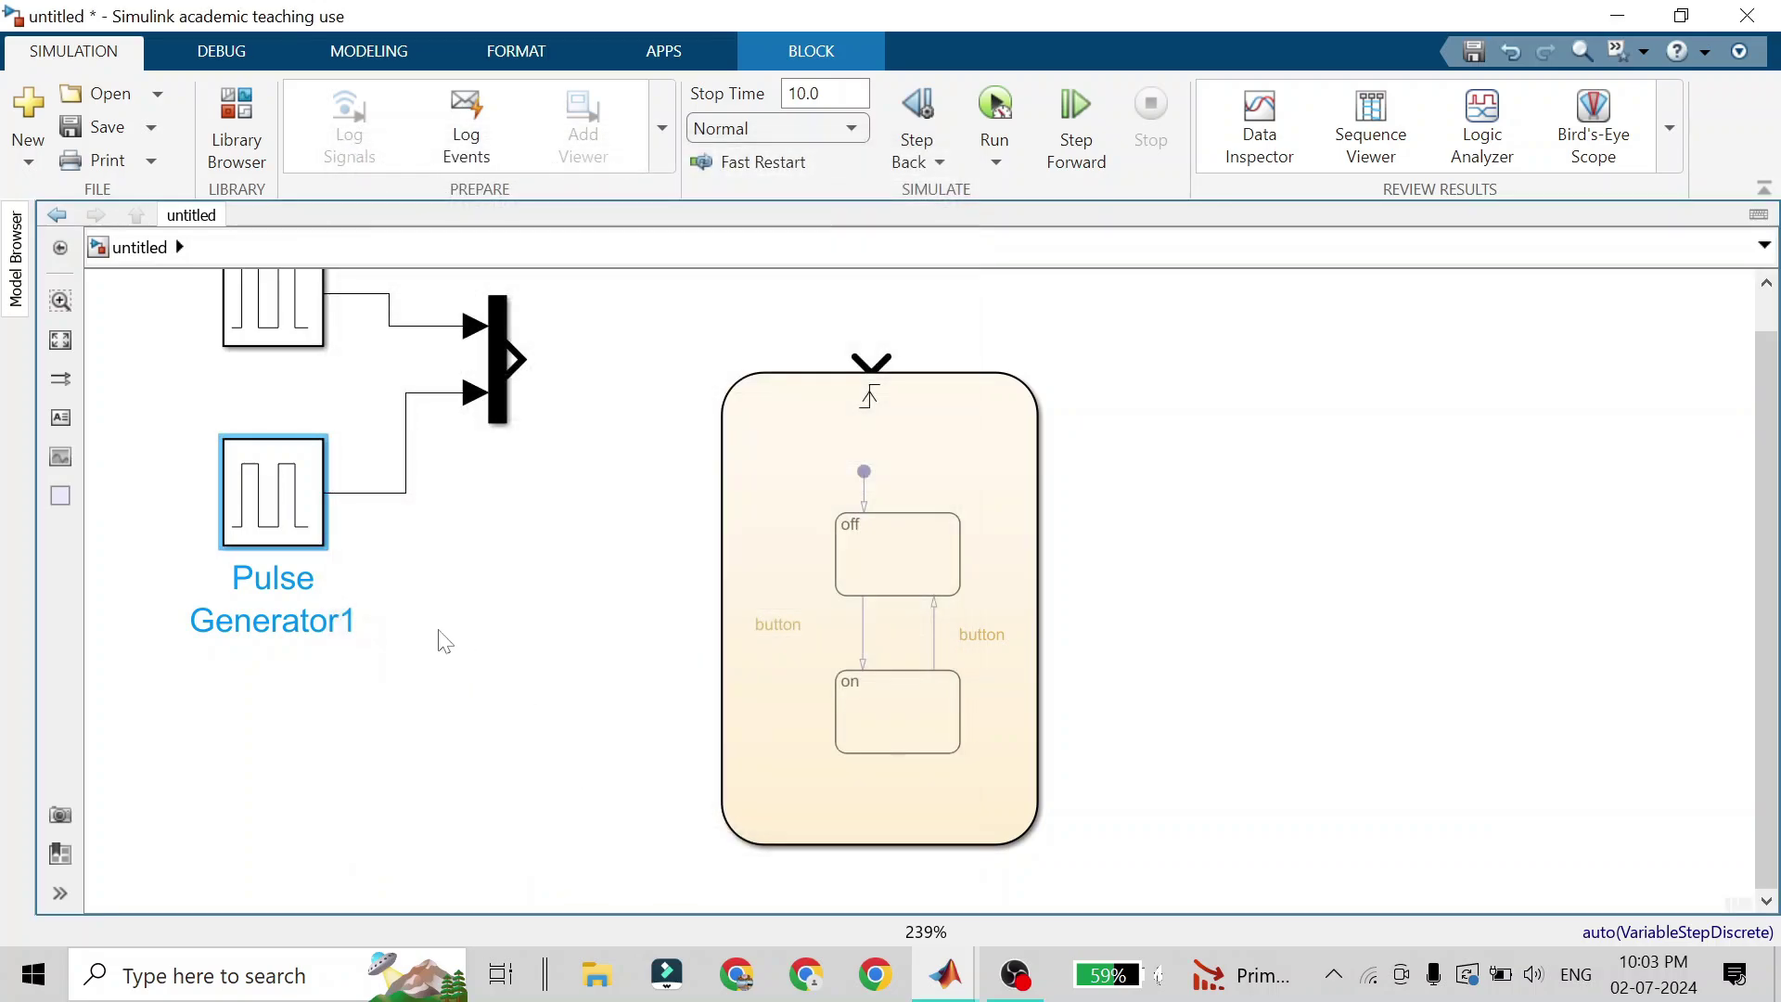
Check the upper Pulse Generator unchanged, then confirm Pulse Generator1's 3-second period
left_click(295, 341)
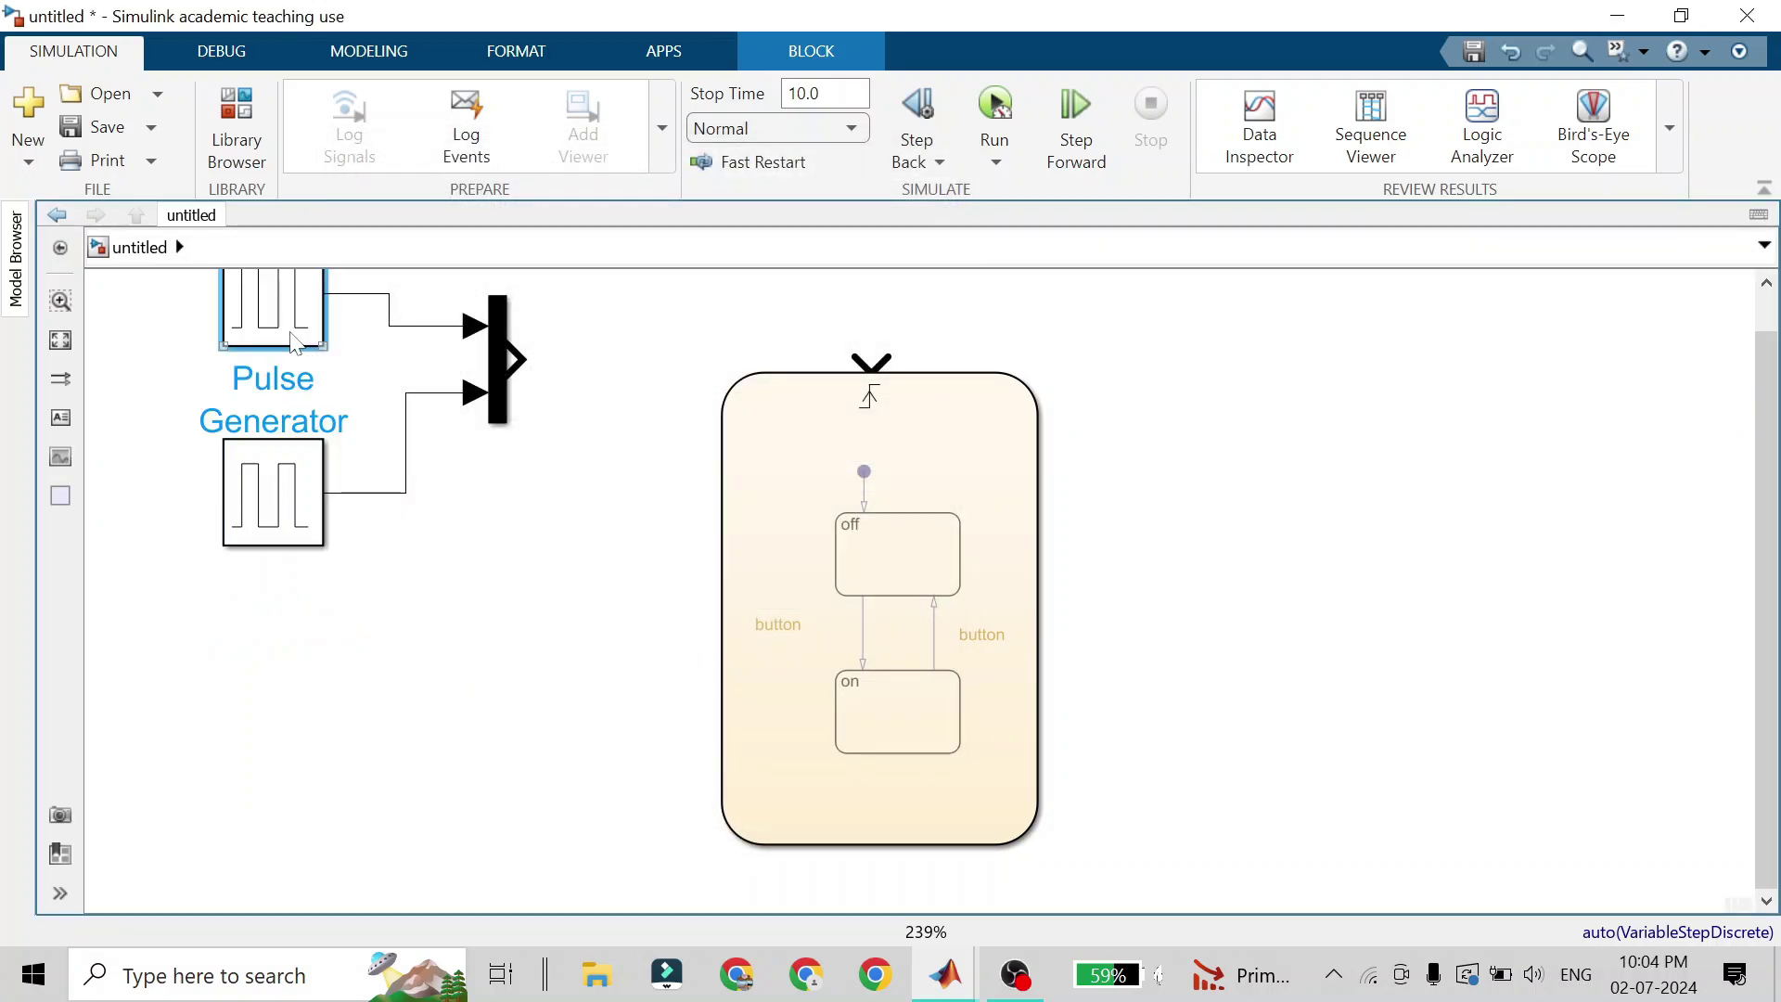
double_click(295, 342)
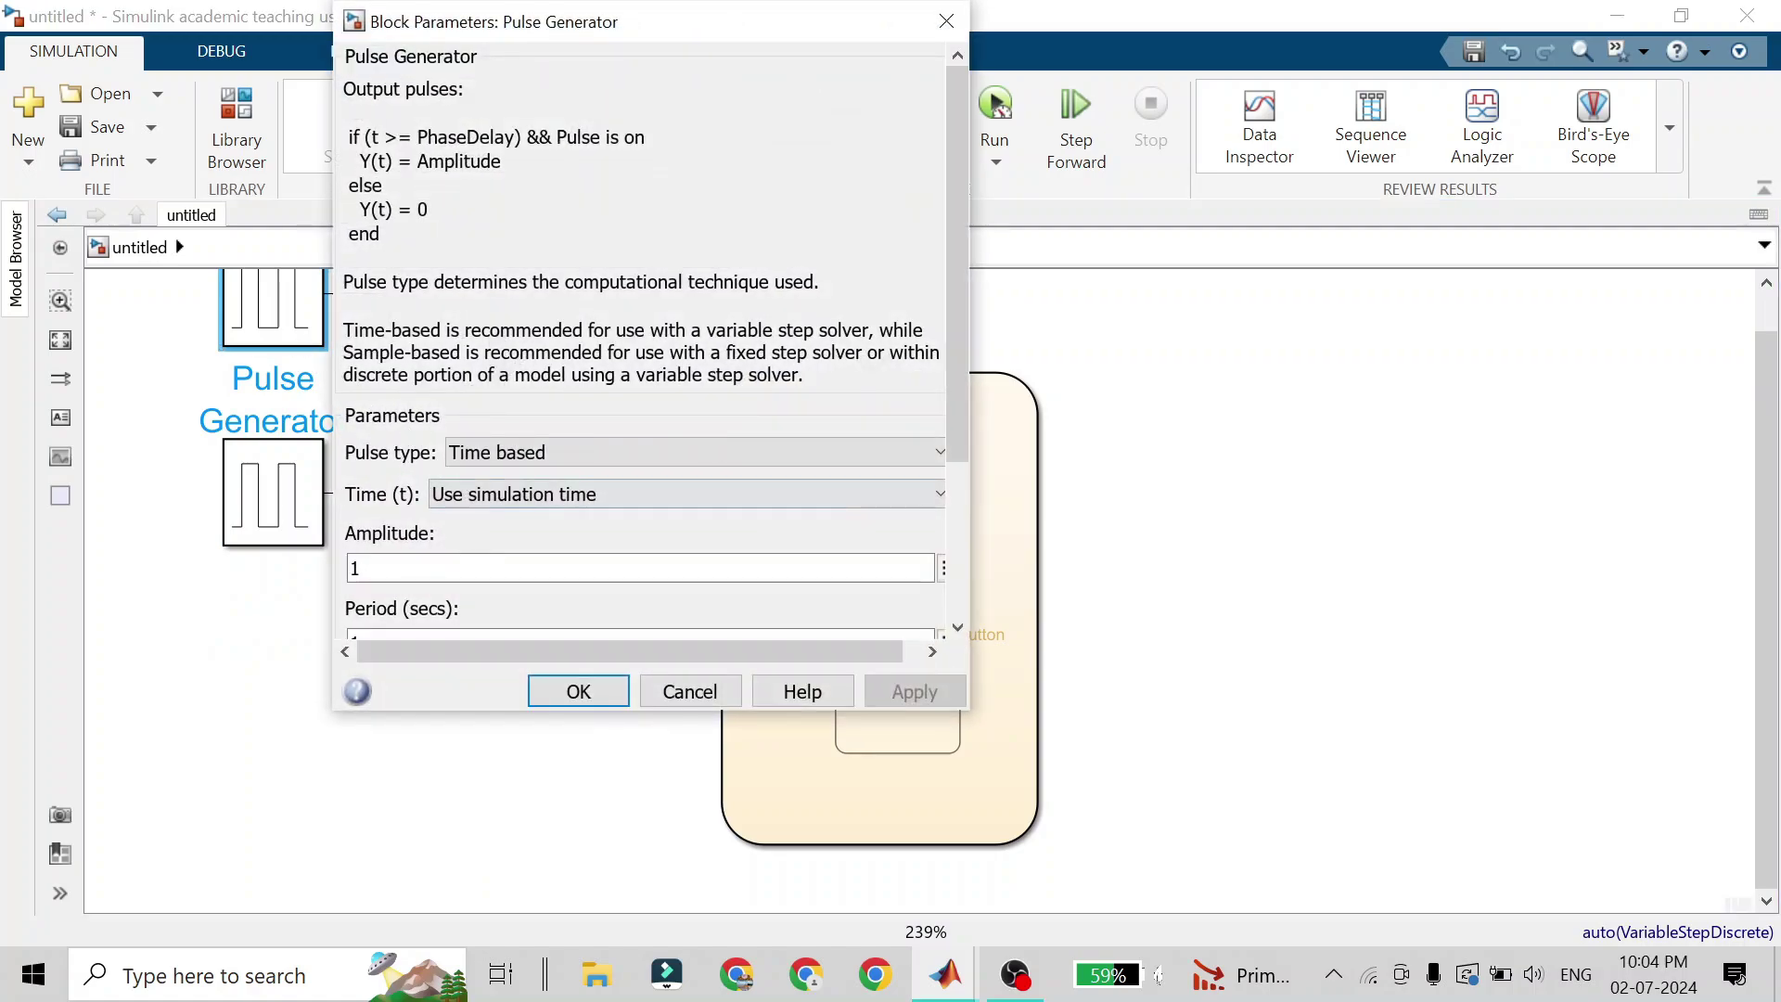
scroll(650, 691, "down", 1)
left_click(649, 691)
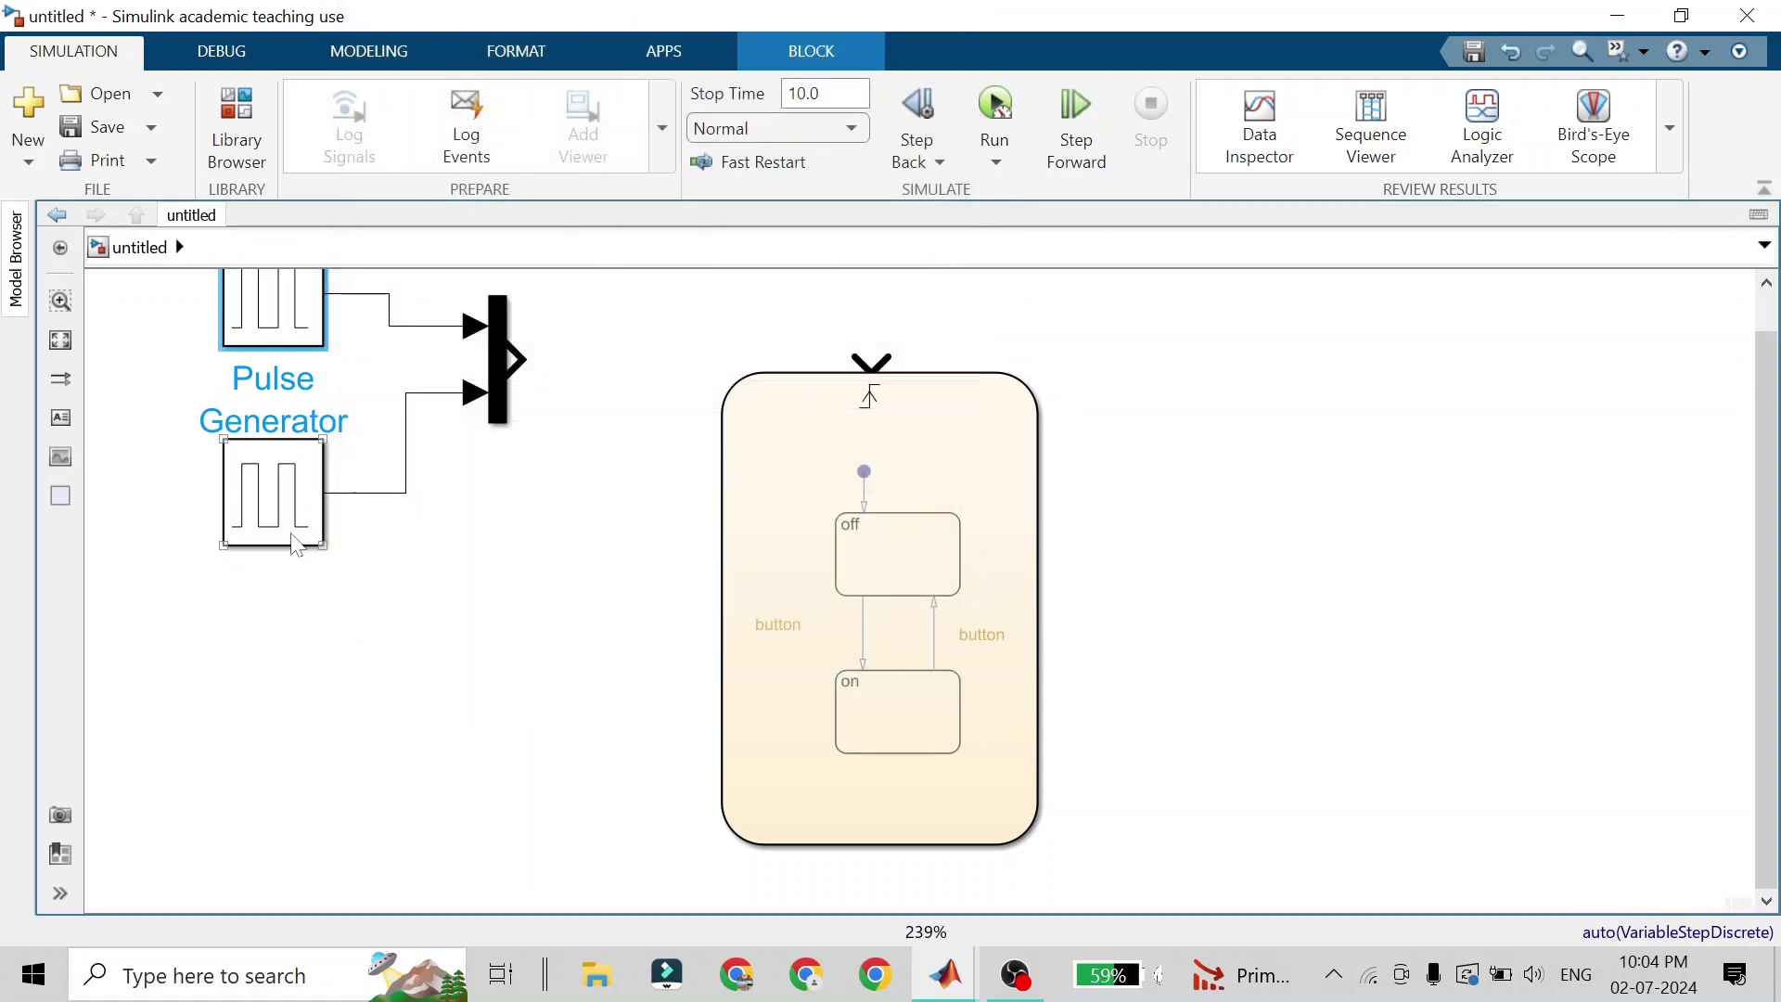
double_click(297, 542)
scroll(443, 684, "down", 3)
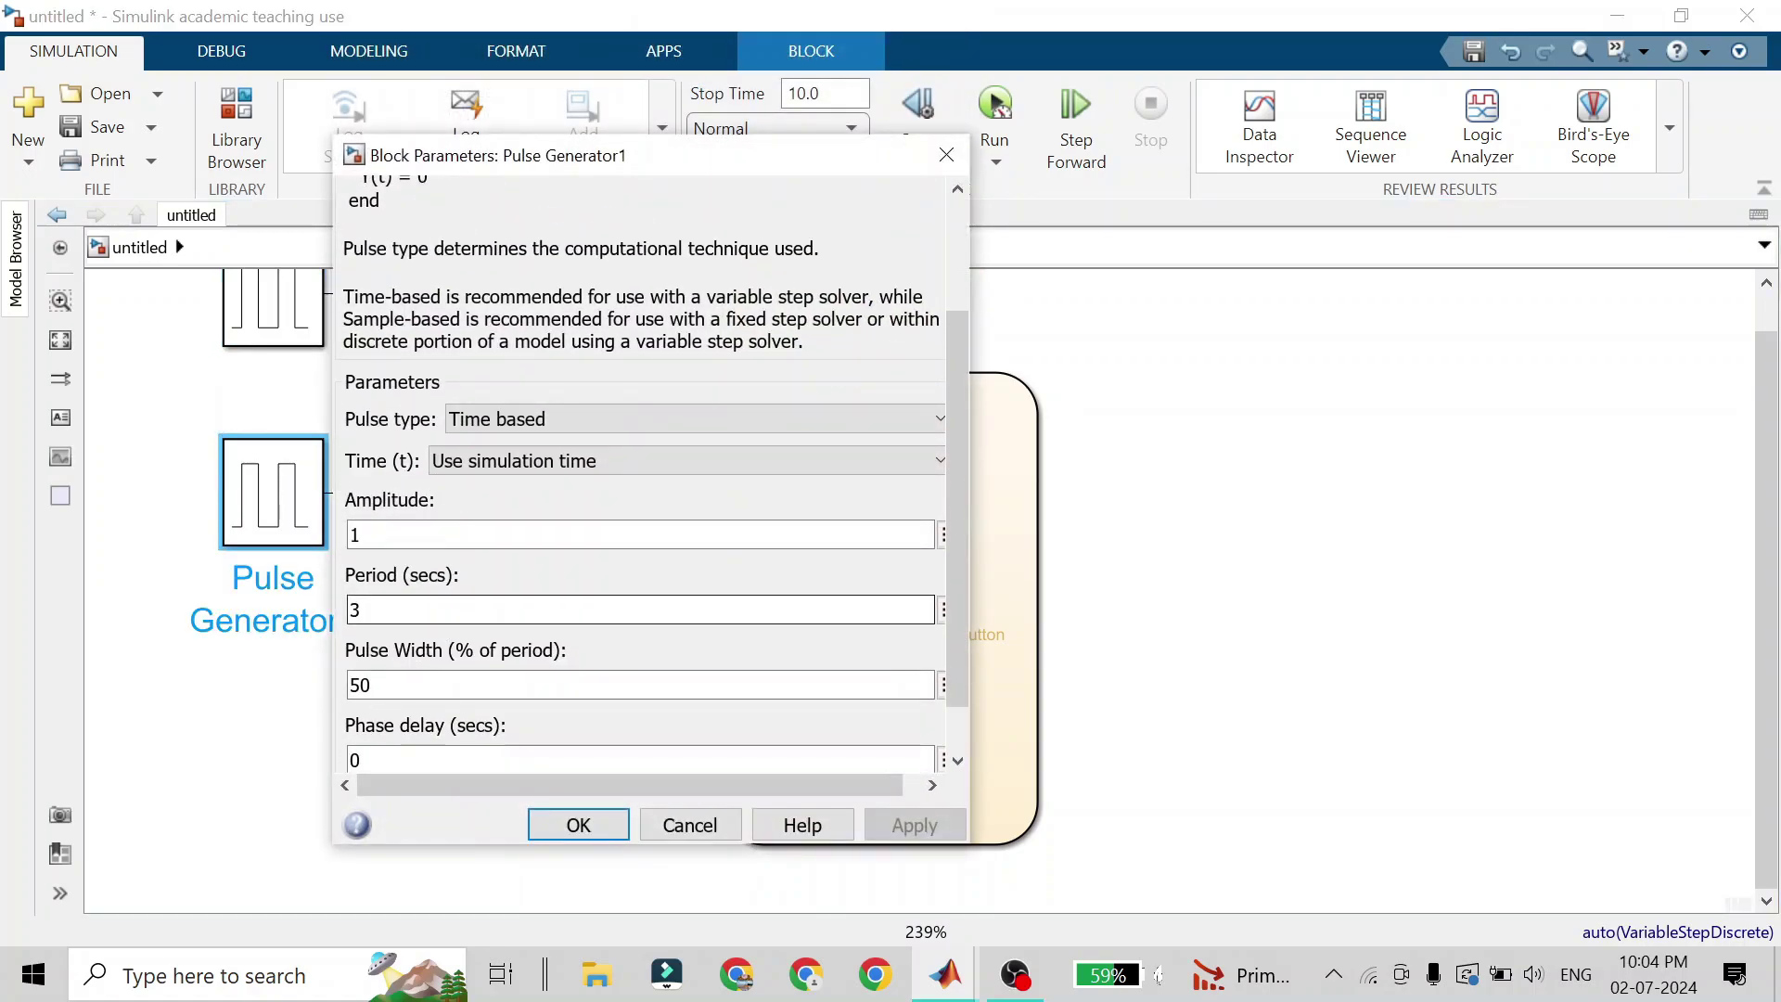
left_click(583, 824)
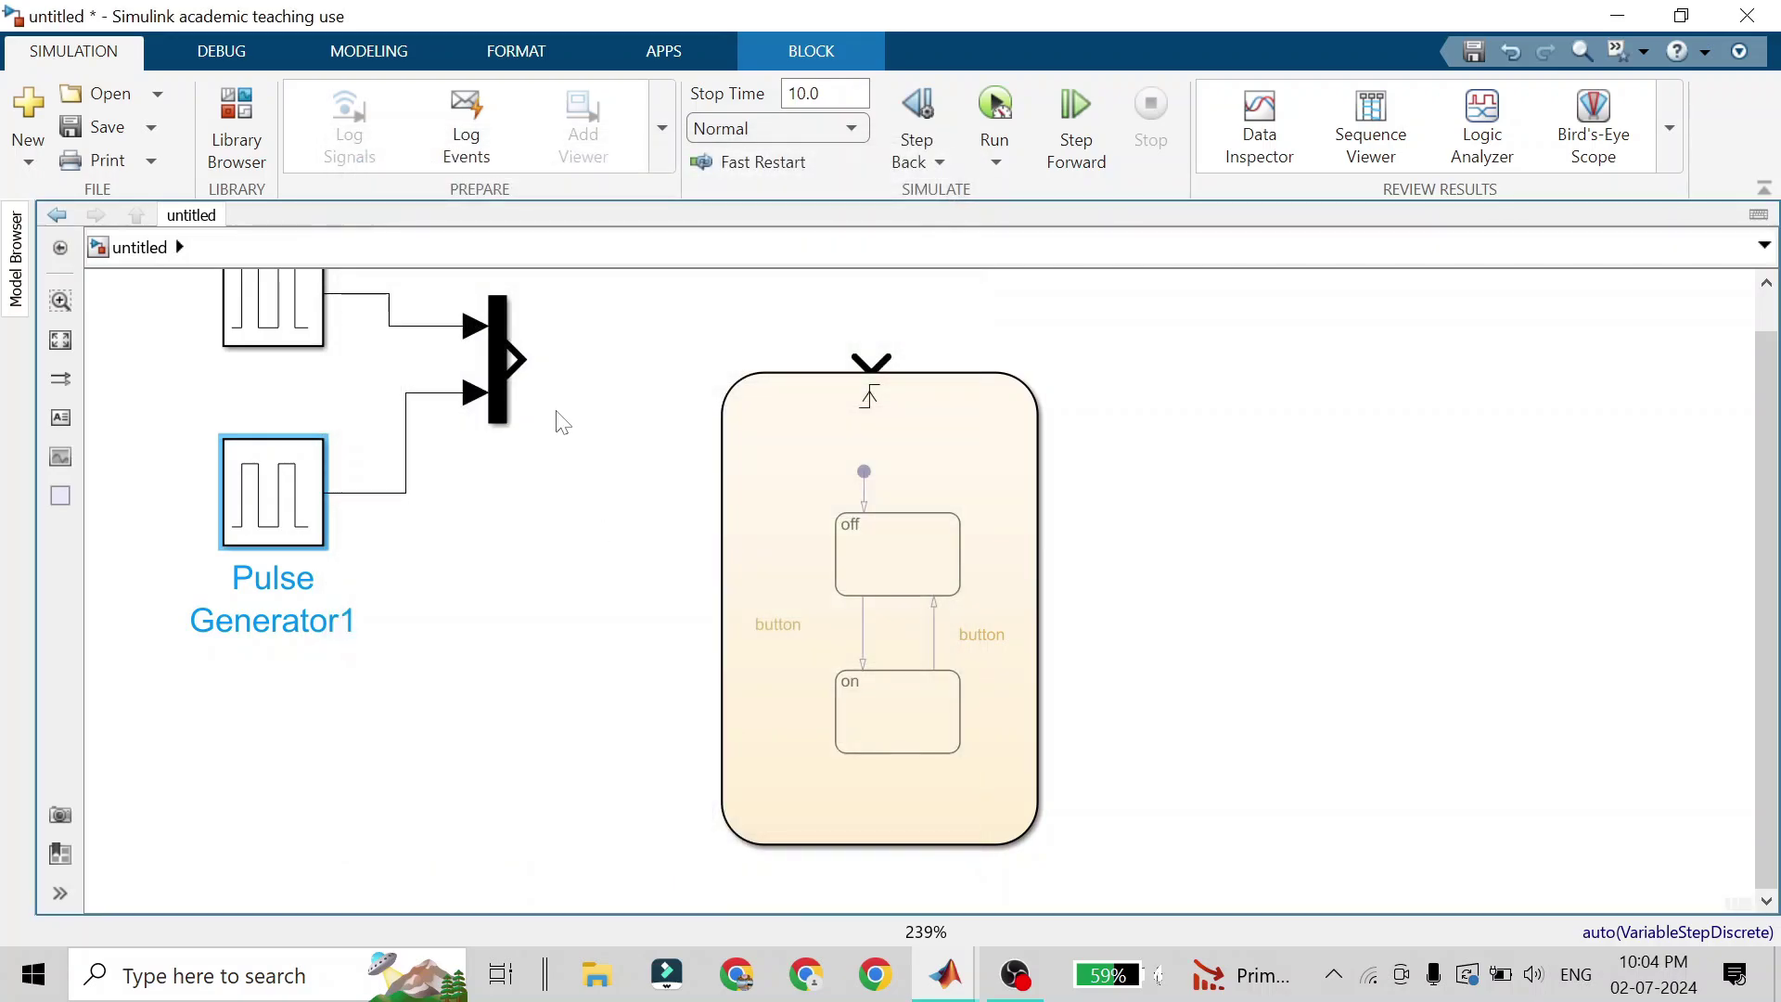
Connect the Mux output to the chart's trigger input, move the chart lower, and open it
left_click_drag(519, 354, 874, 413)
left_click_drag(907, 494, 923, 608)
double_click(923, 608)
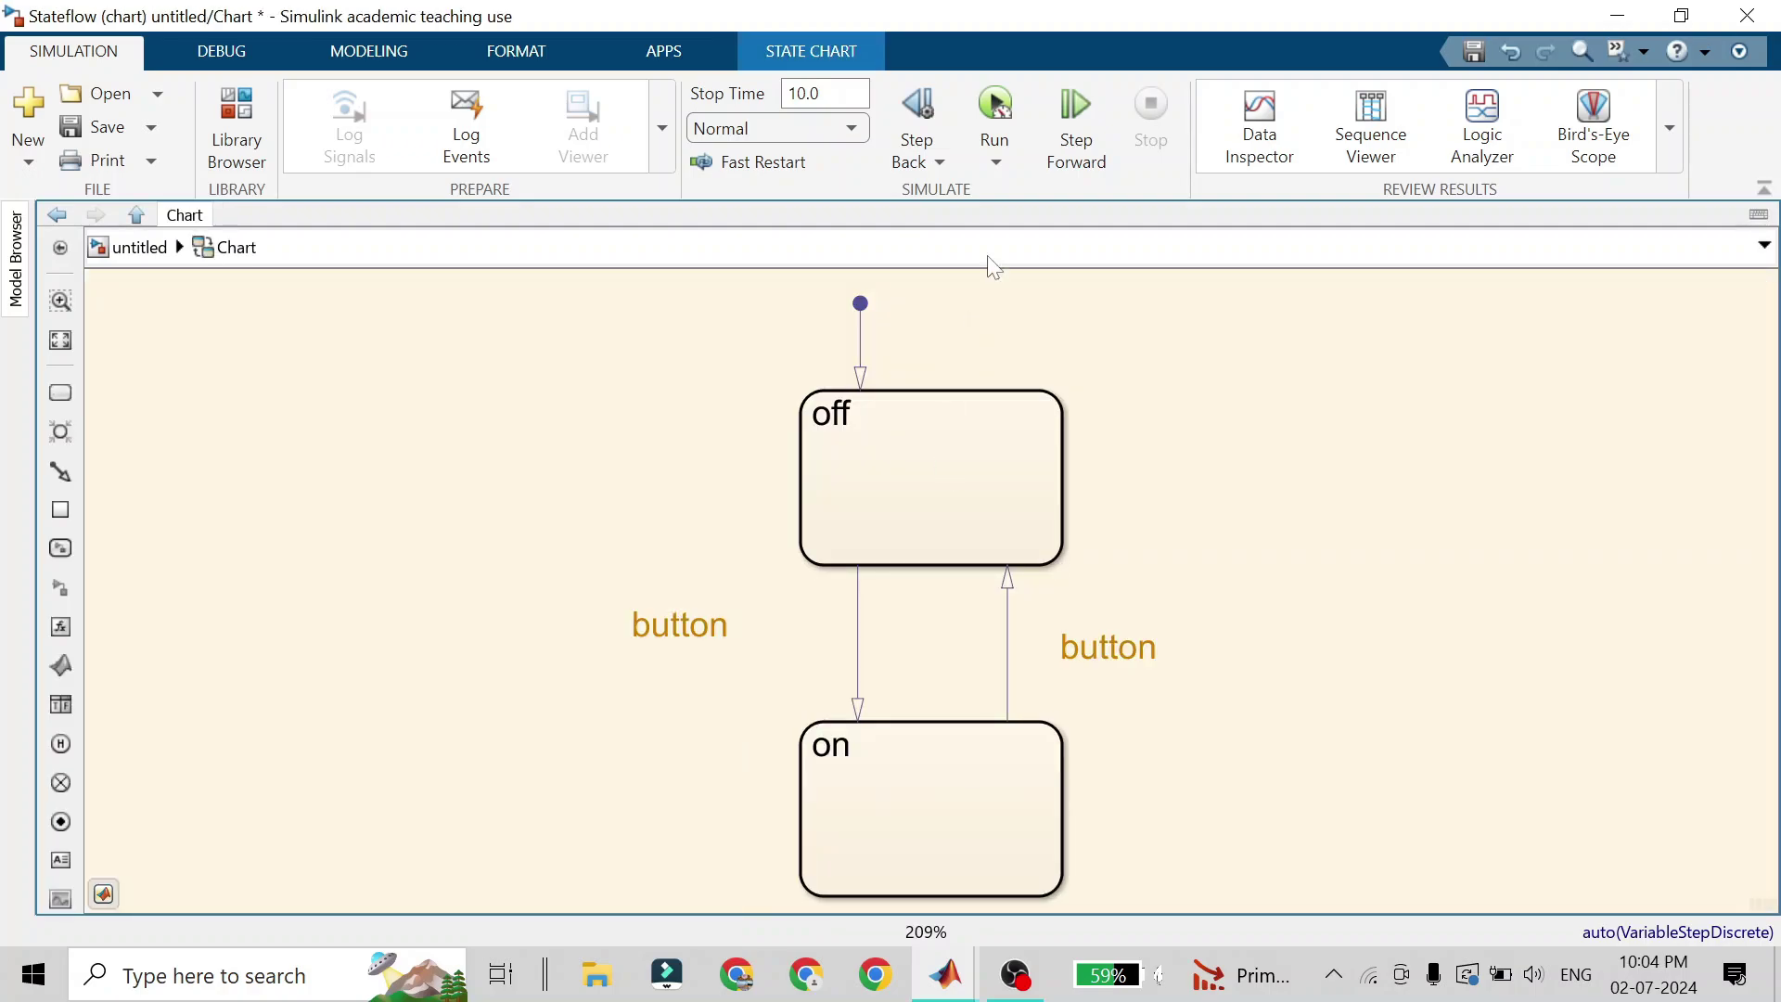
Run the model, dismiss the two port-width mismatch errors, and expand the PREPARE gallery
left_click(995, 105)
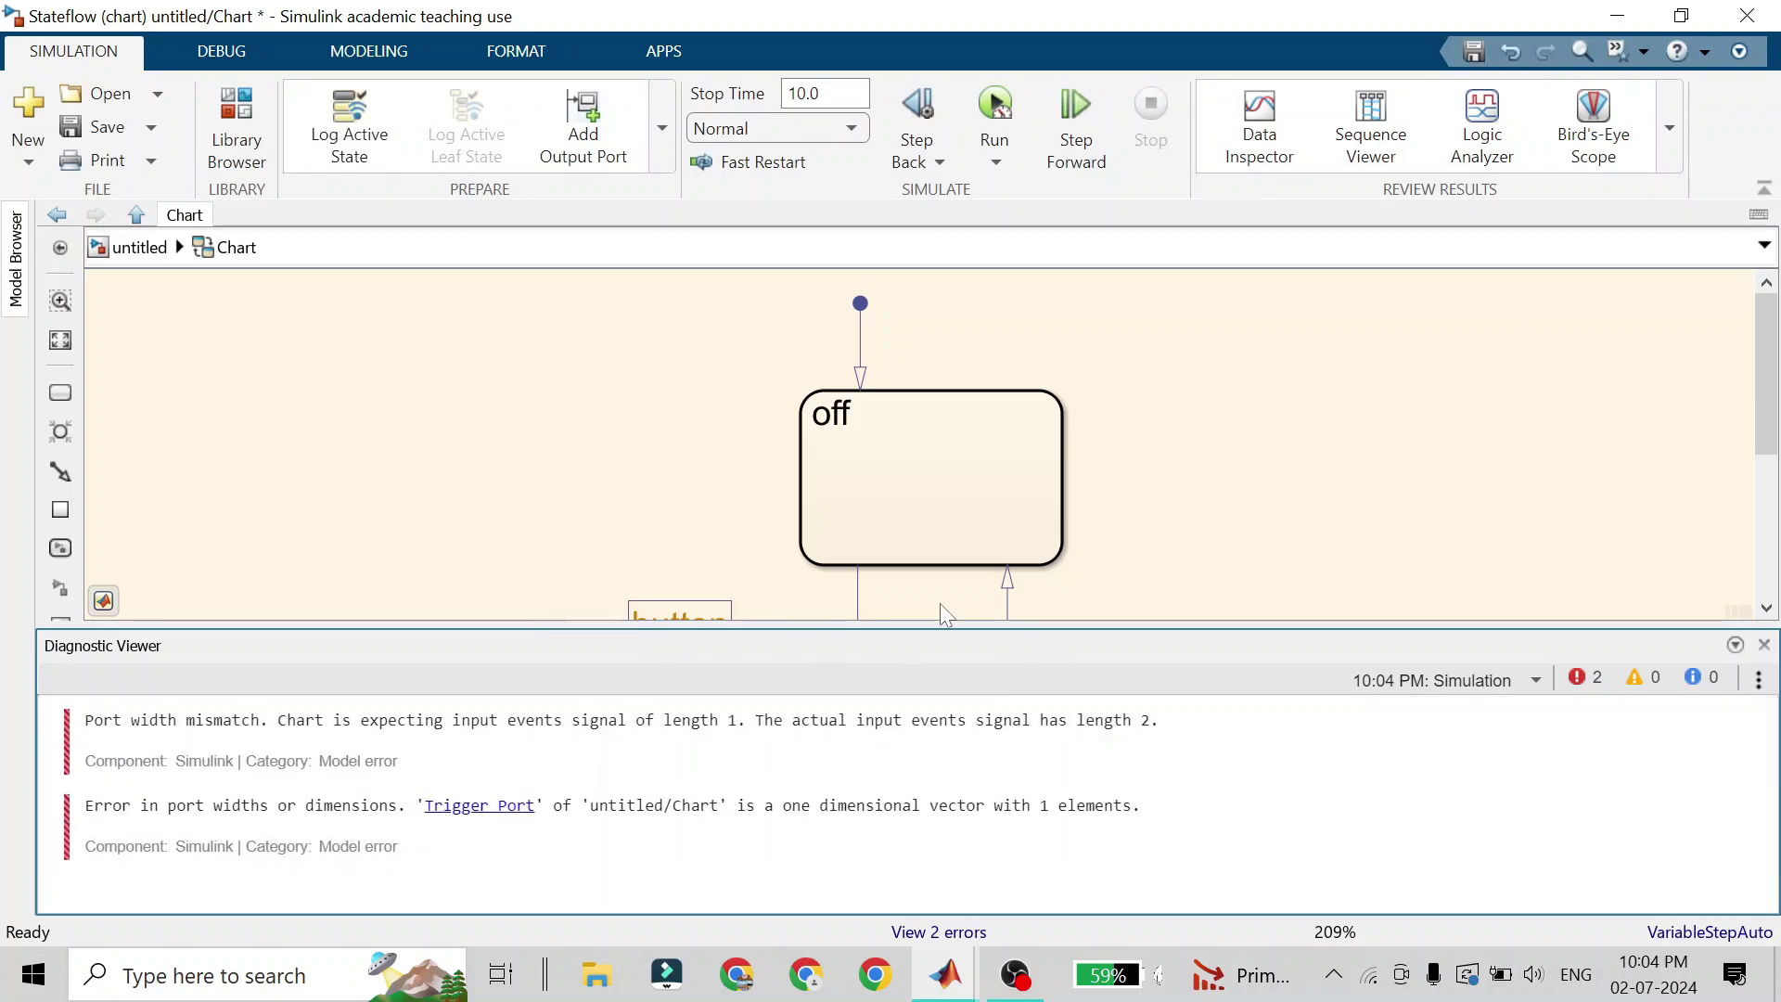
left_click(1765, 644)
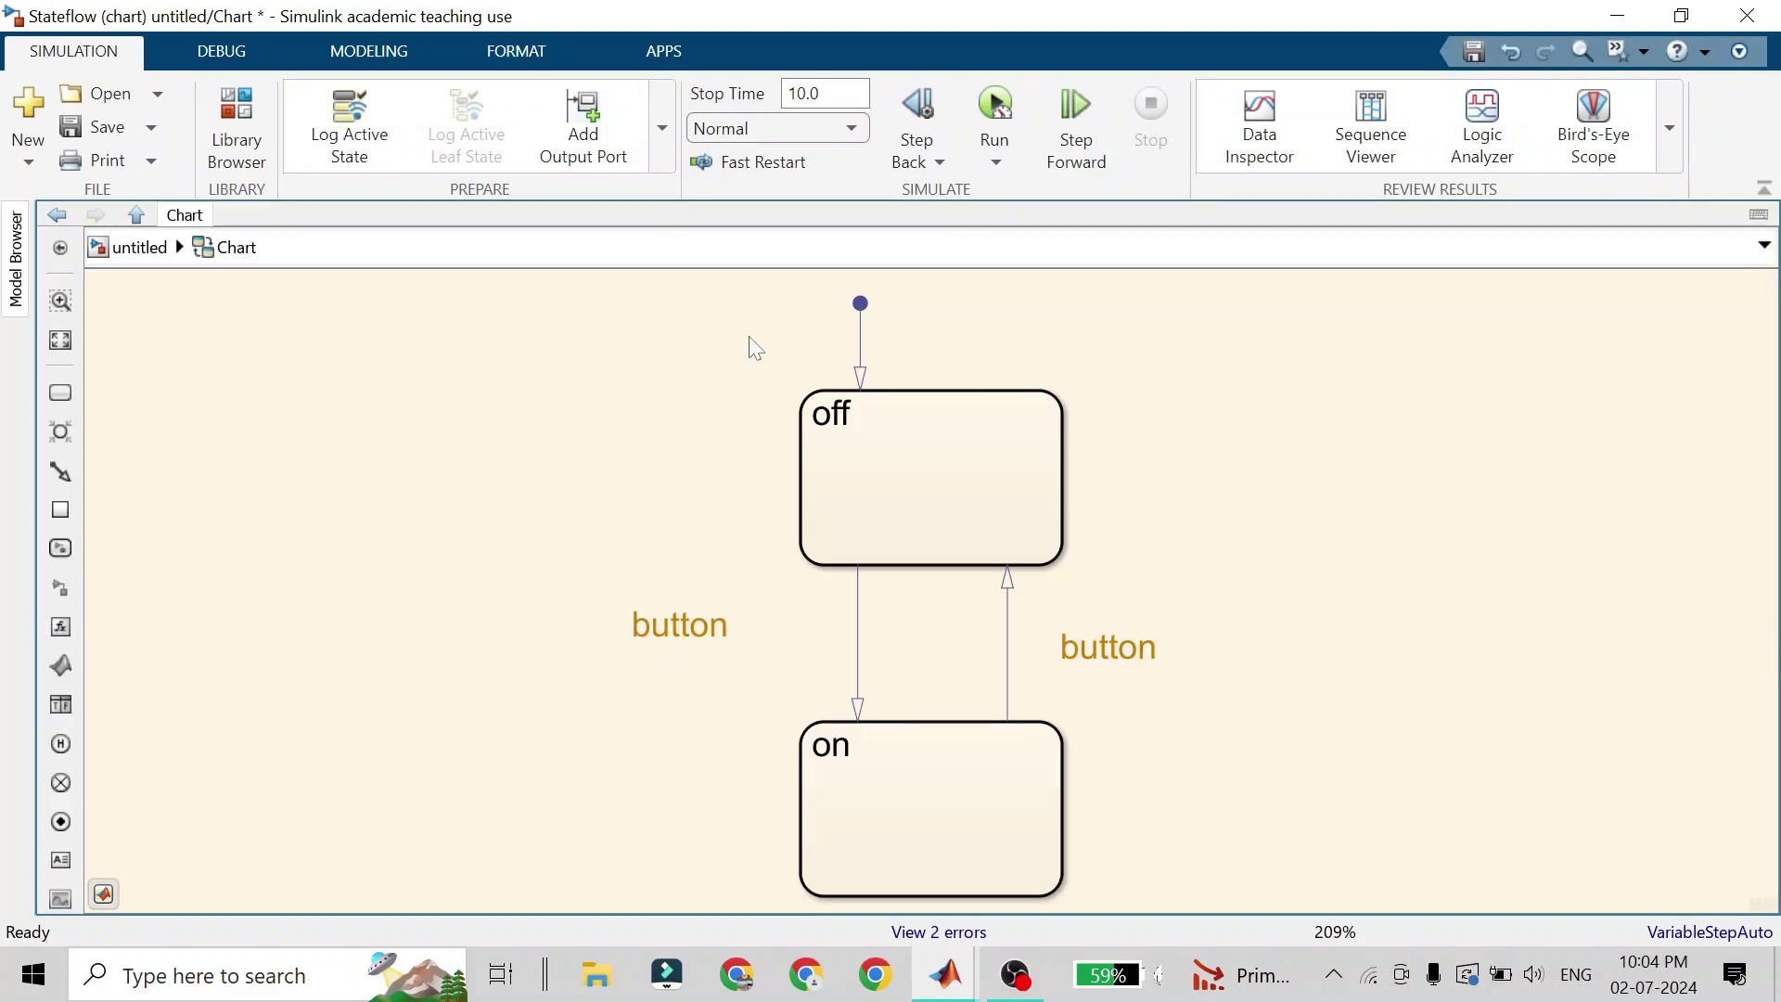
left_click(660, 146)
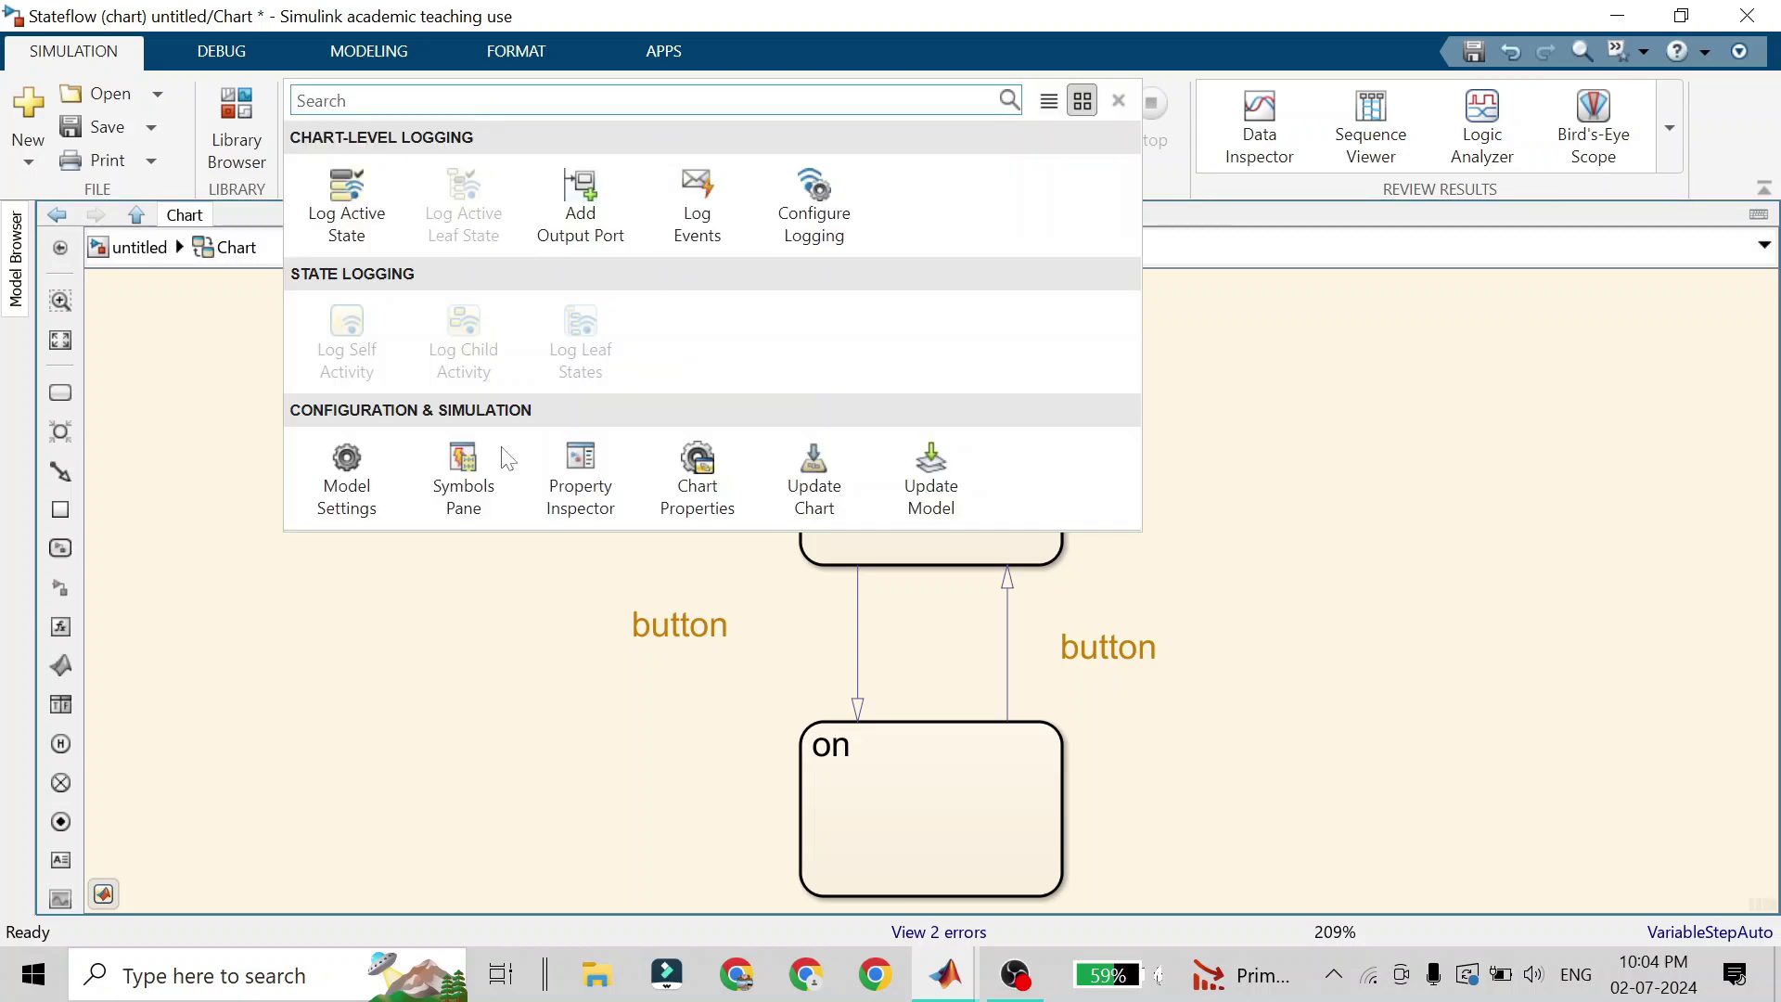
Add a Symbols-pane event named trigger with type Input Event, then return to the top-level model
left_click(464, 473)
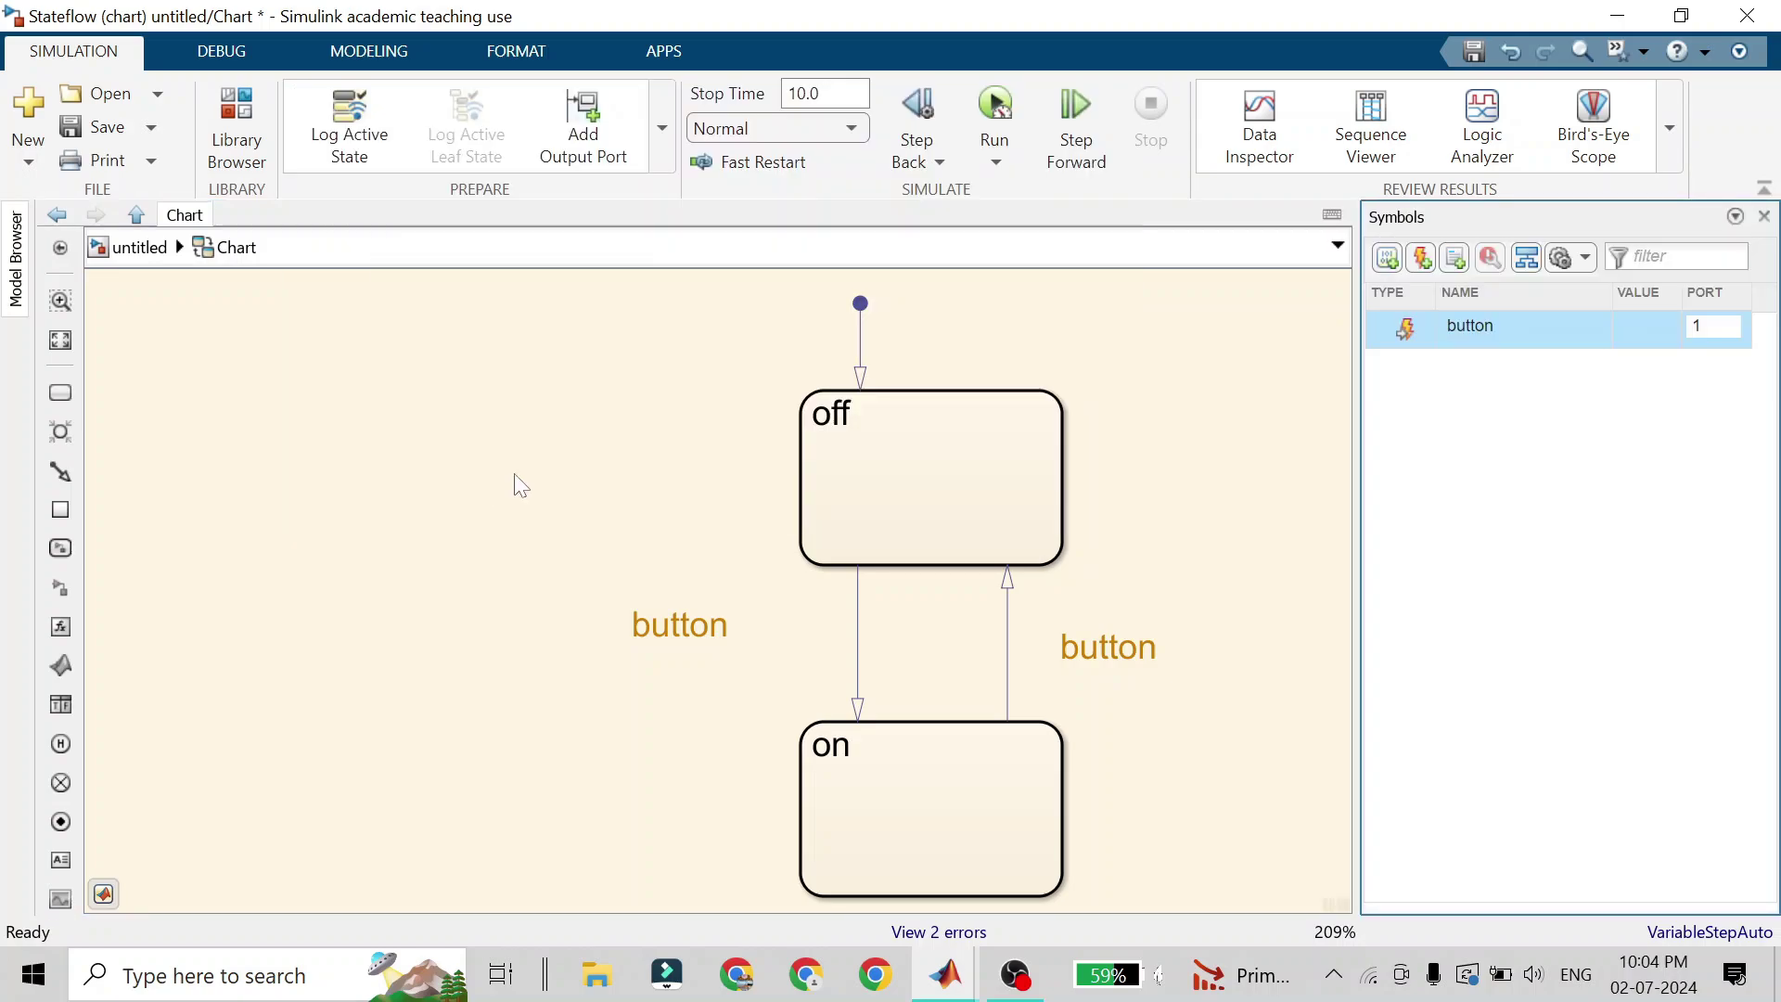
left_click(1420, 265)
left_click(1492, 358)
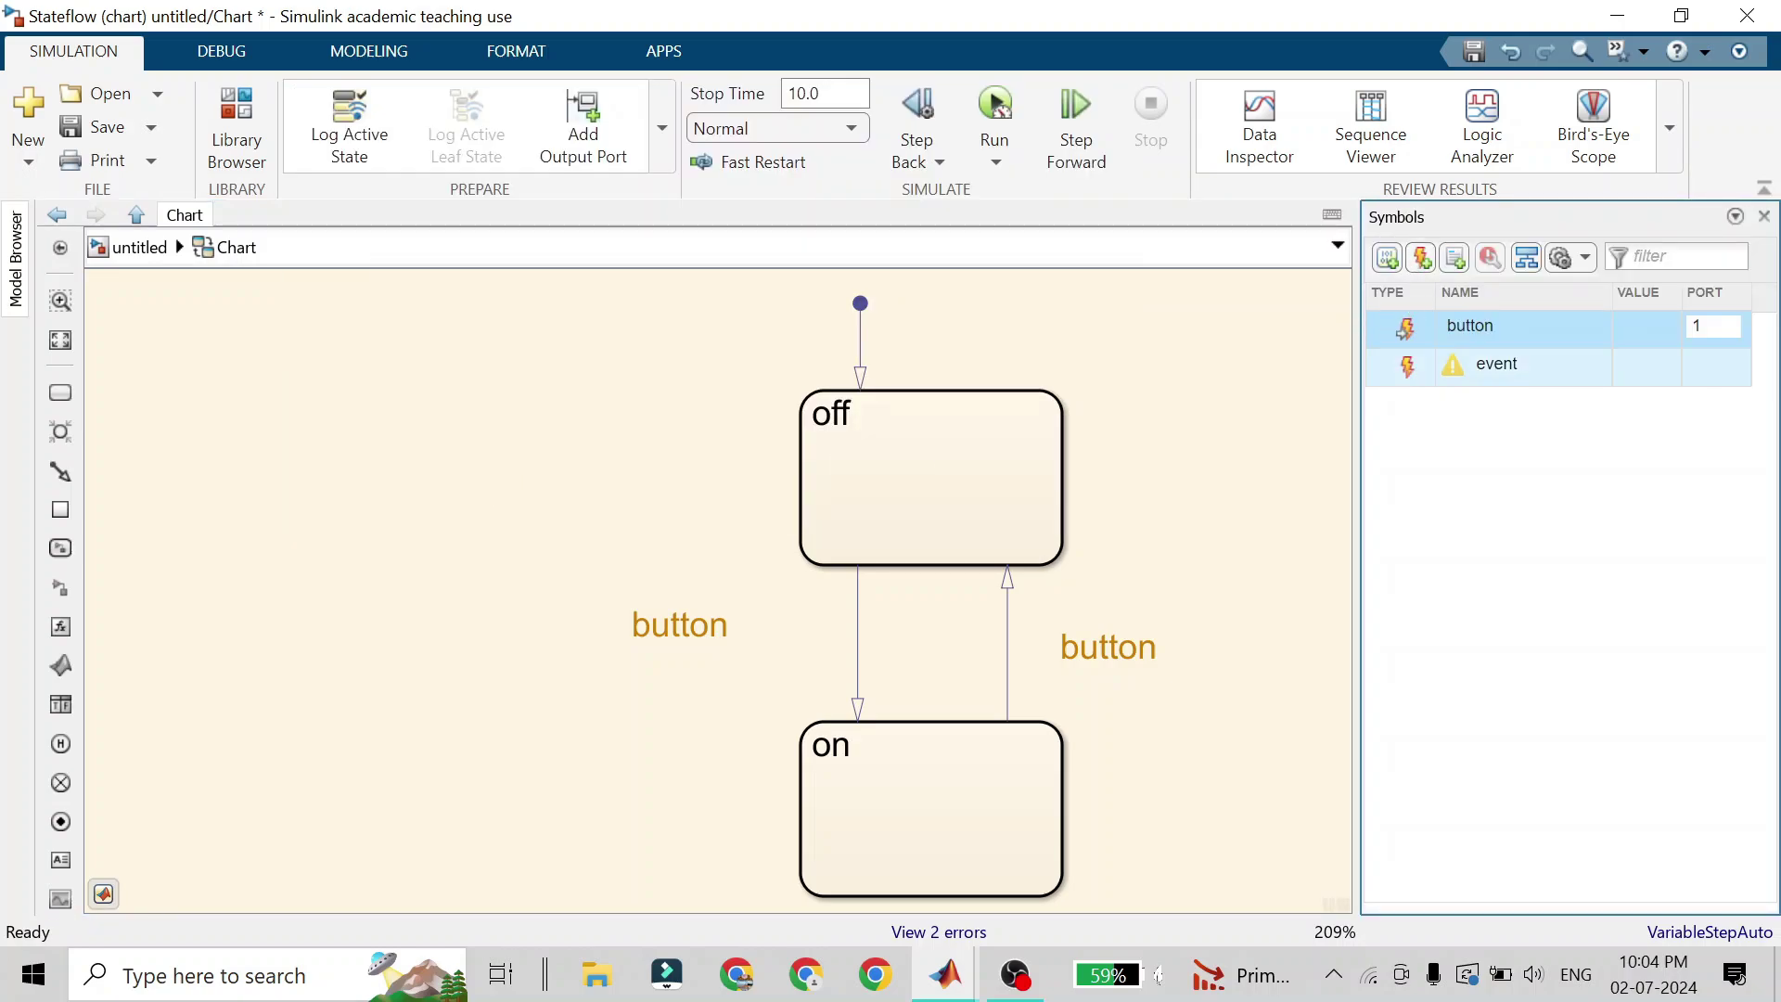
key("BackSpace")
key("BackSpace")
key("BackSpace")
key("BackSpace")
type("trigger")
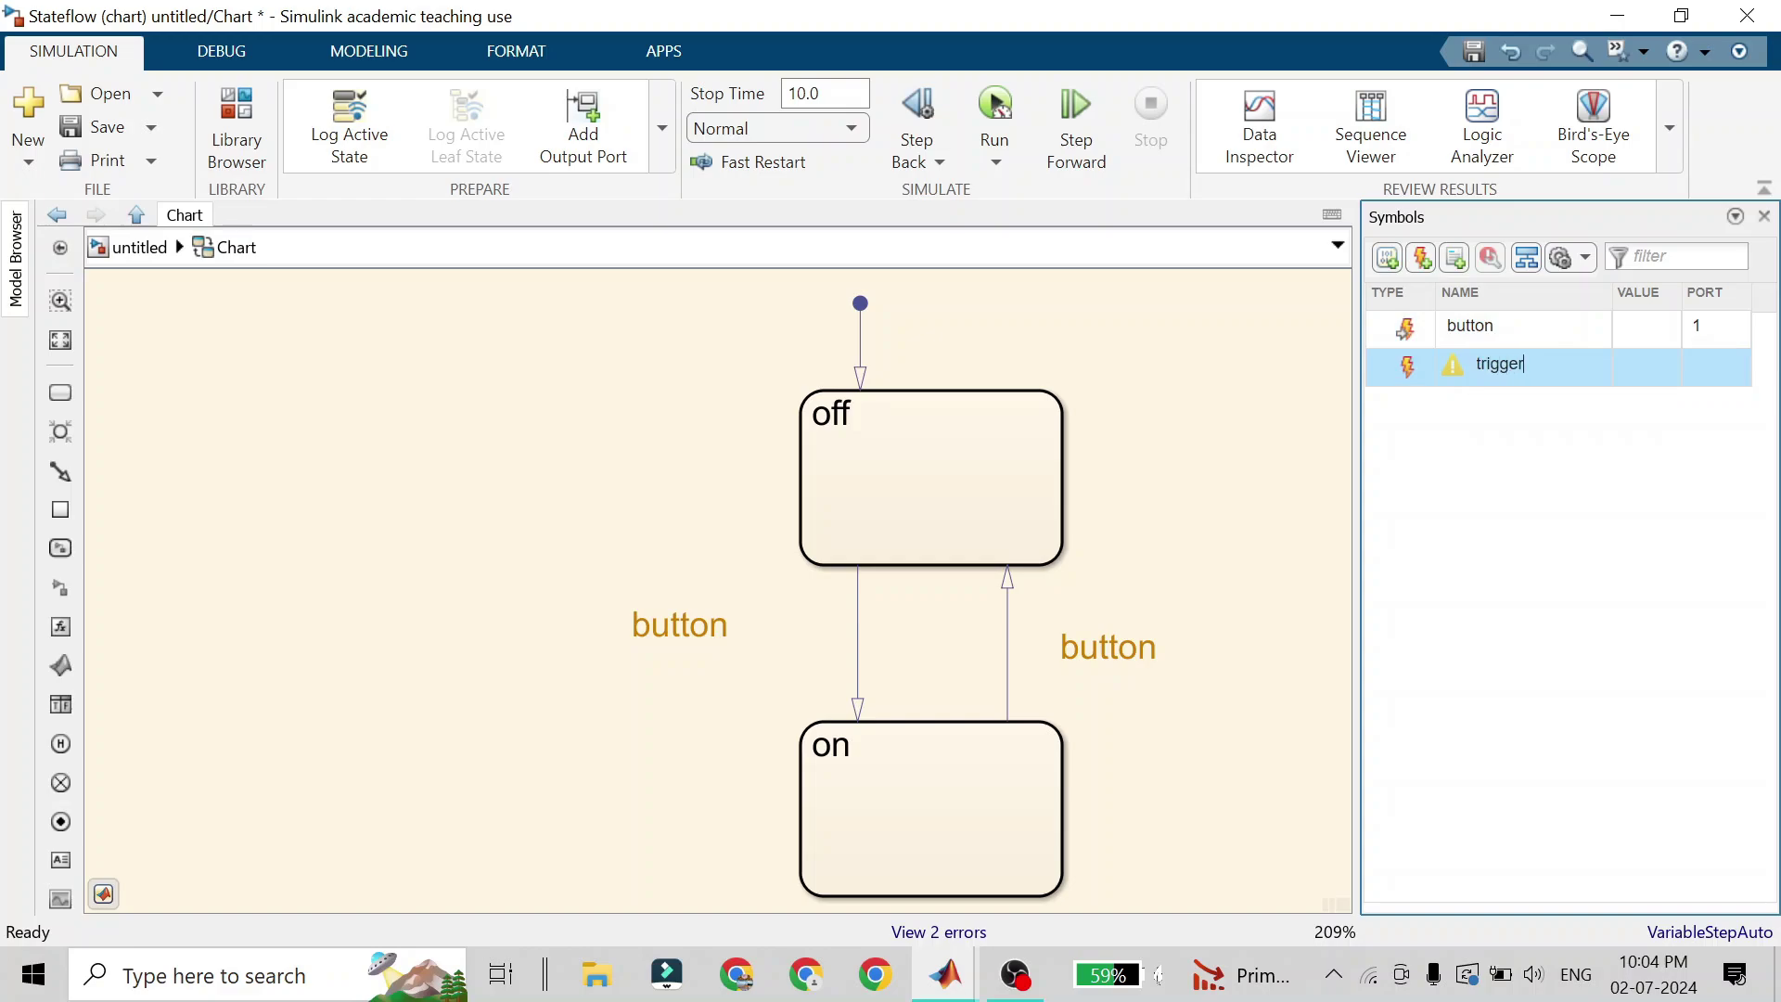
left_click(1409, 367)
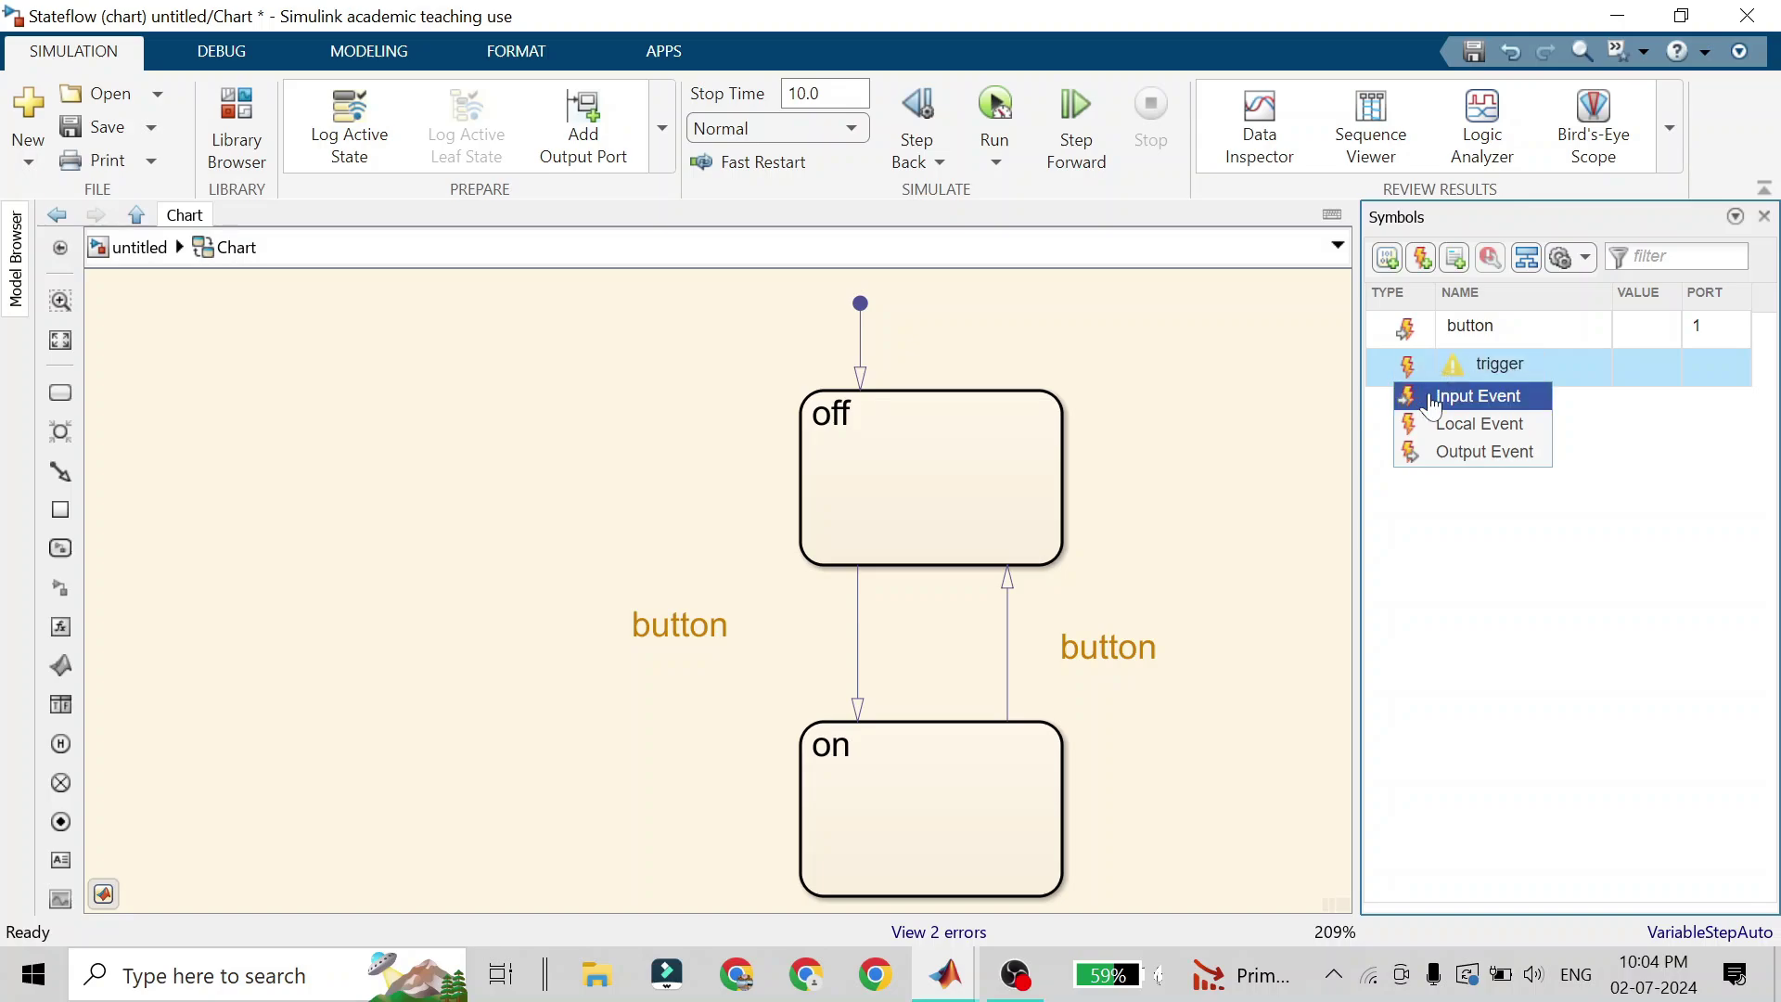
left_click(1433, 399)
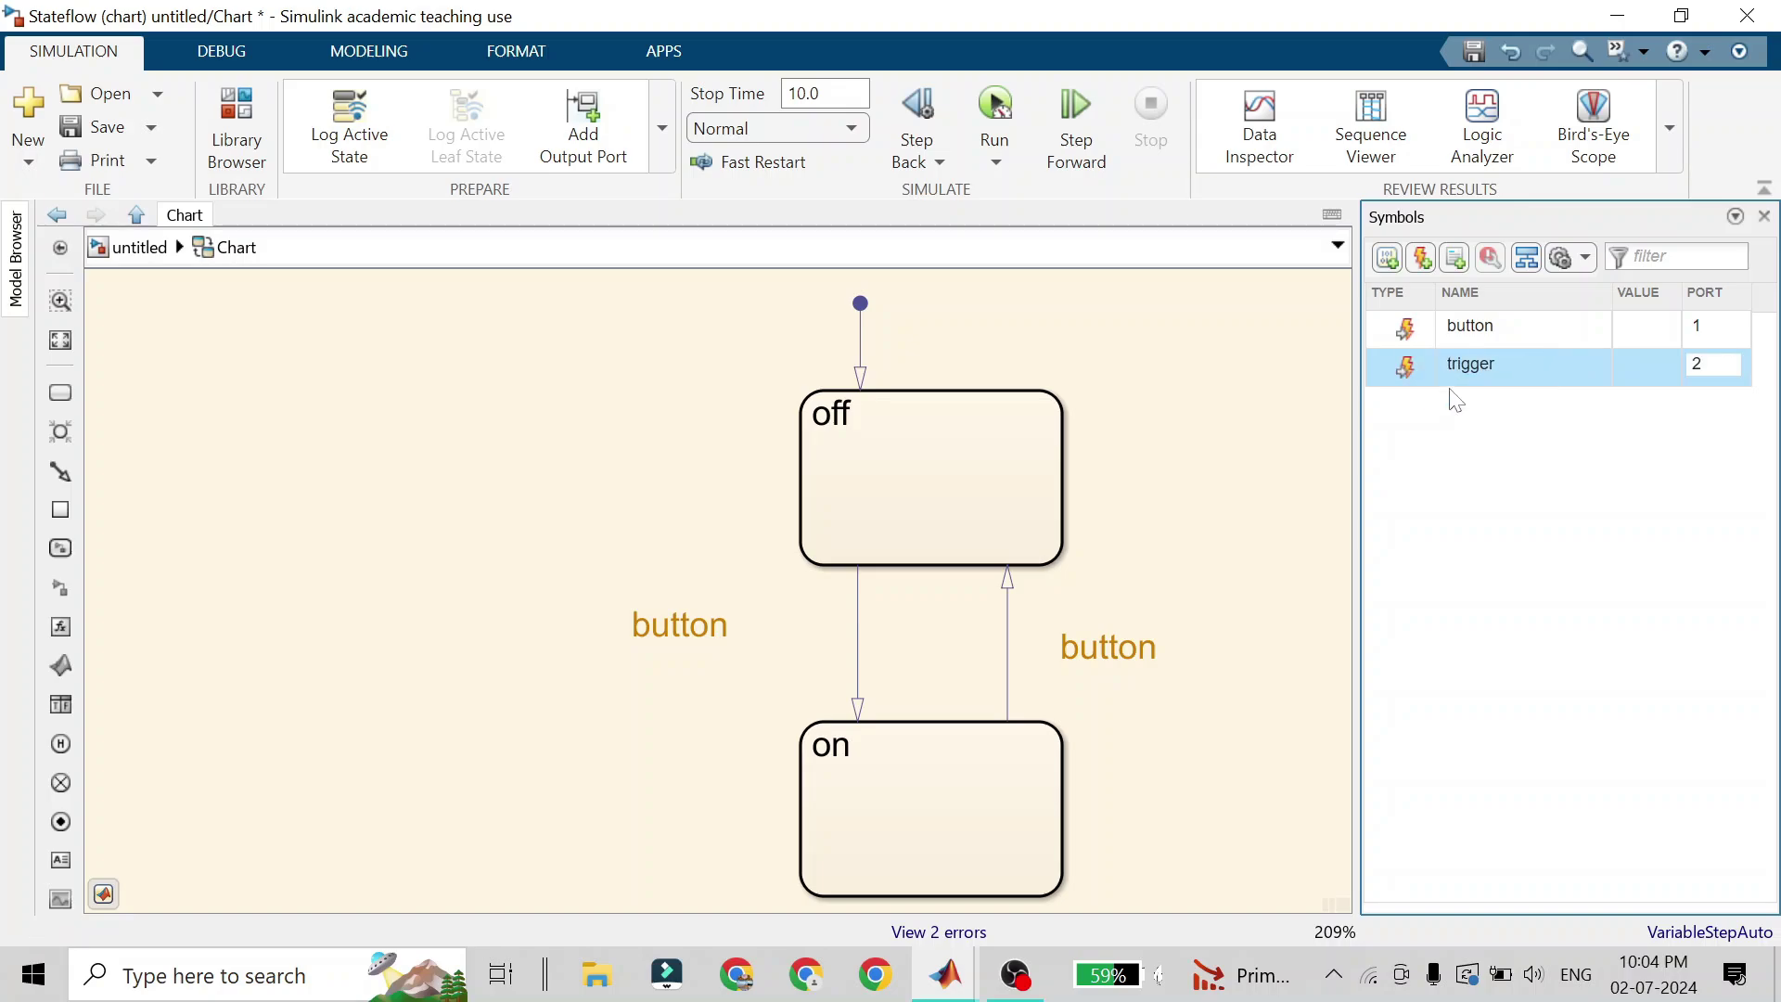
left_click(141, 249)
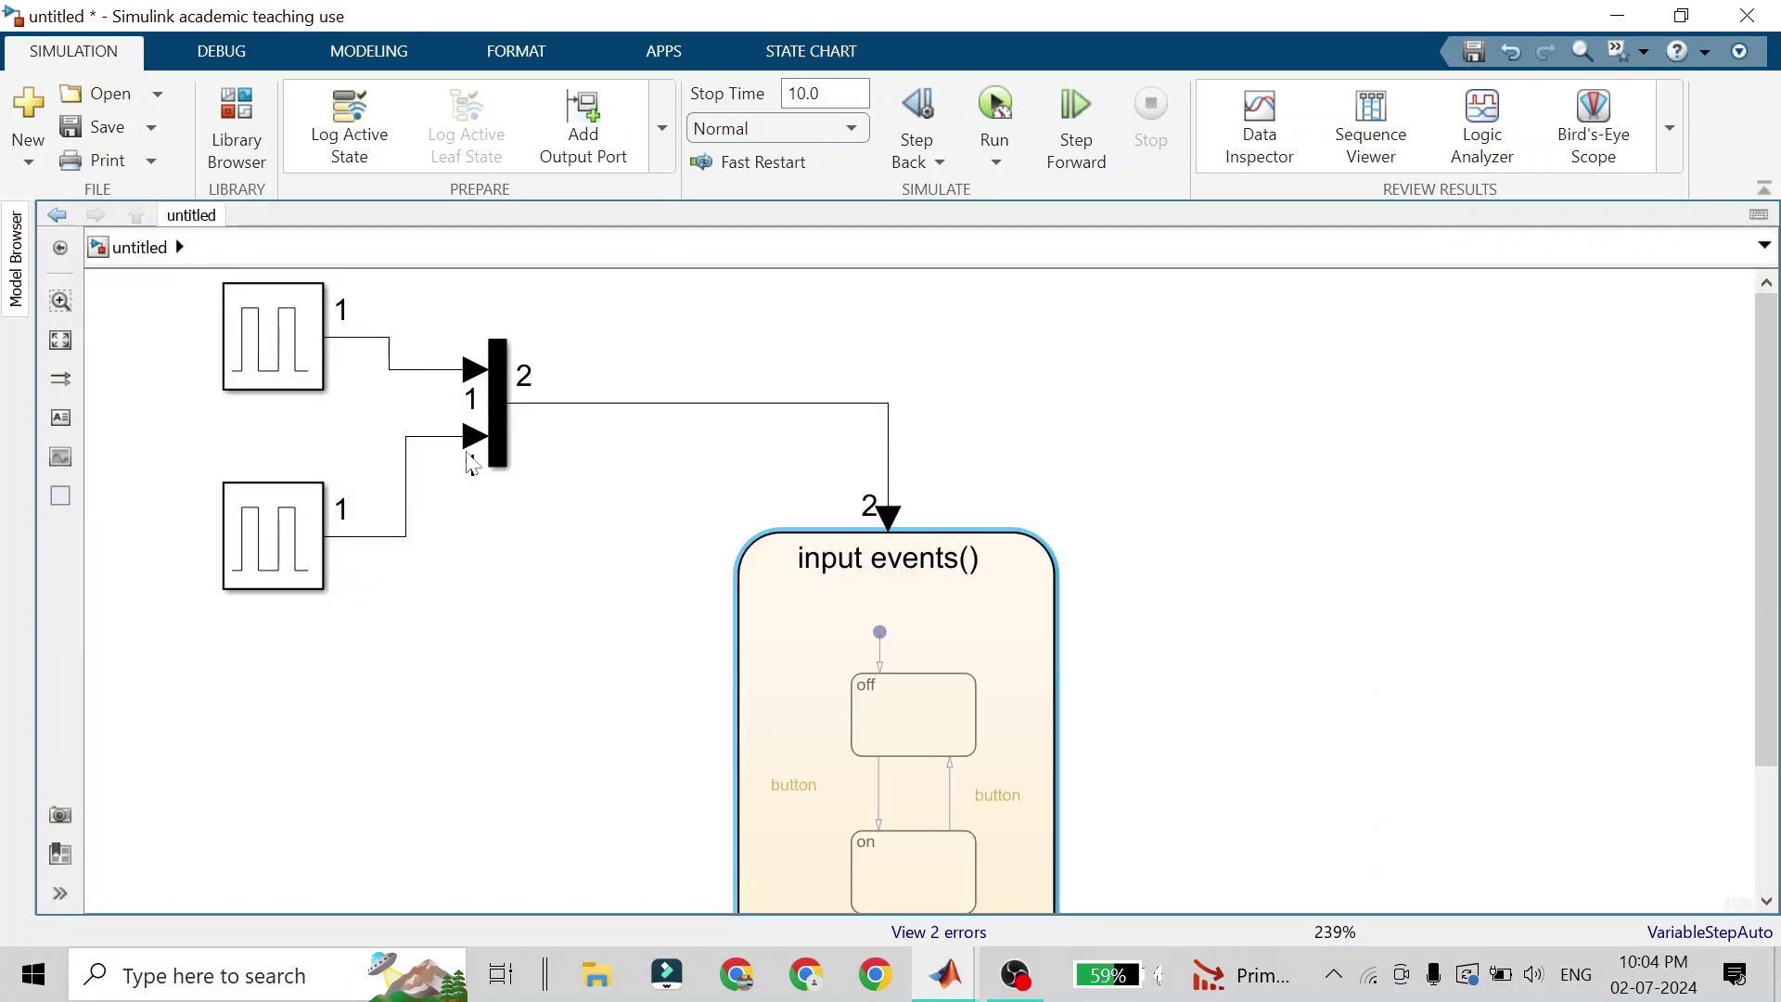
Check the chart's symbols, then rename the upper Pulse Generator to Button
double_click(843, 608)
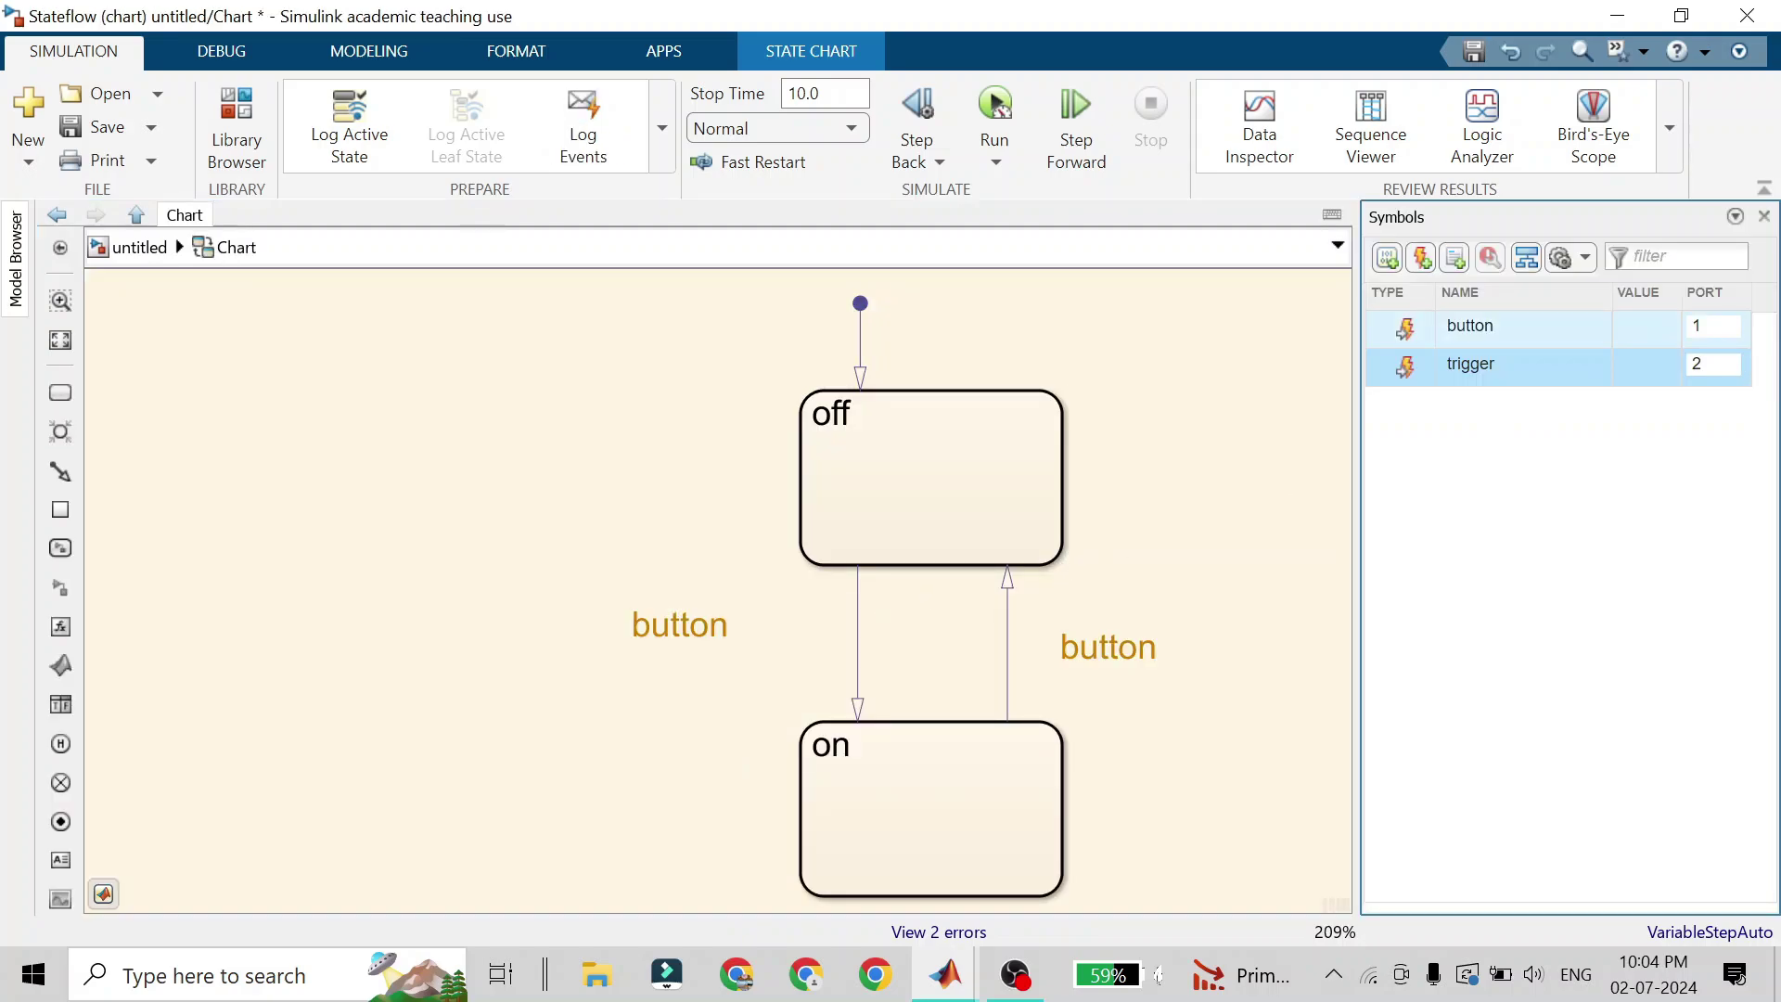
left_click(131, 255)
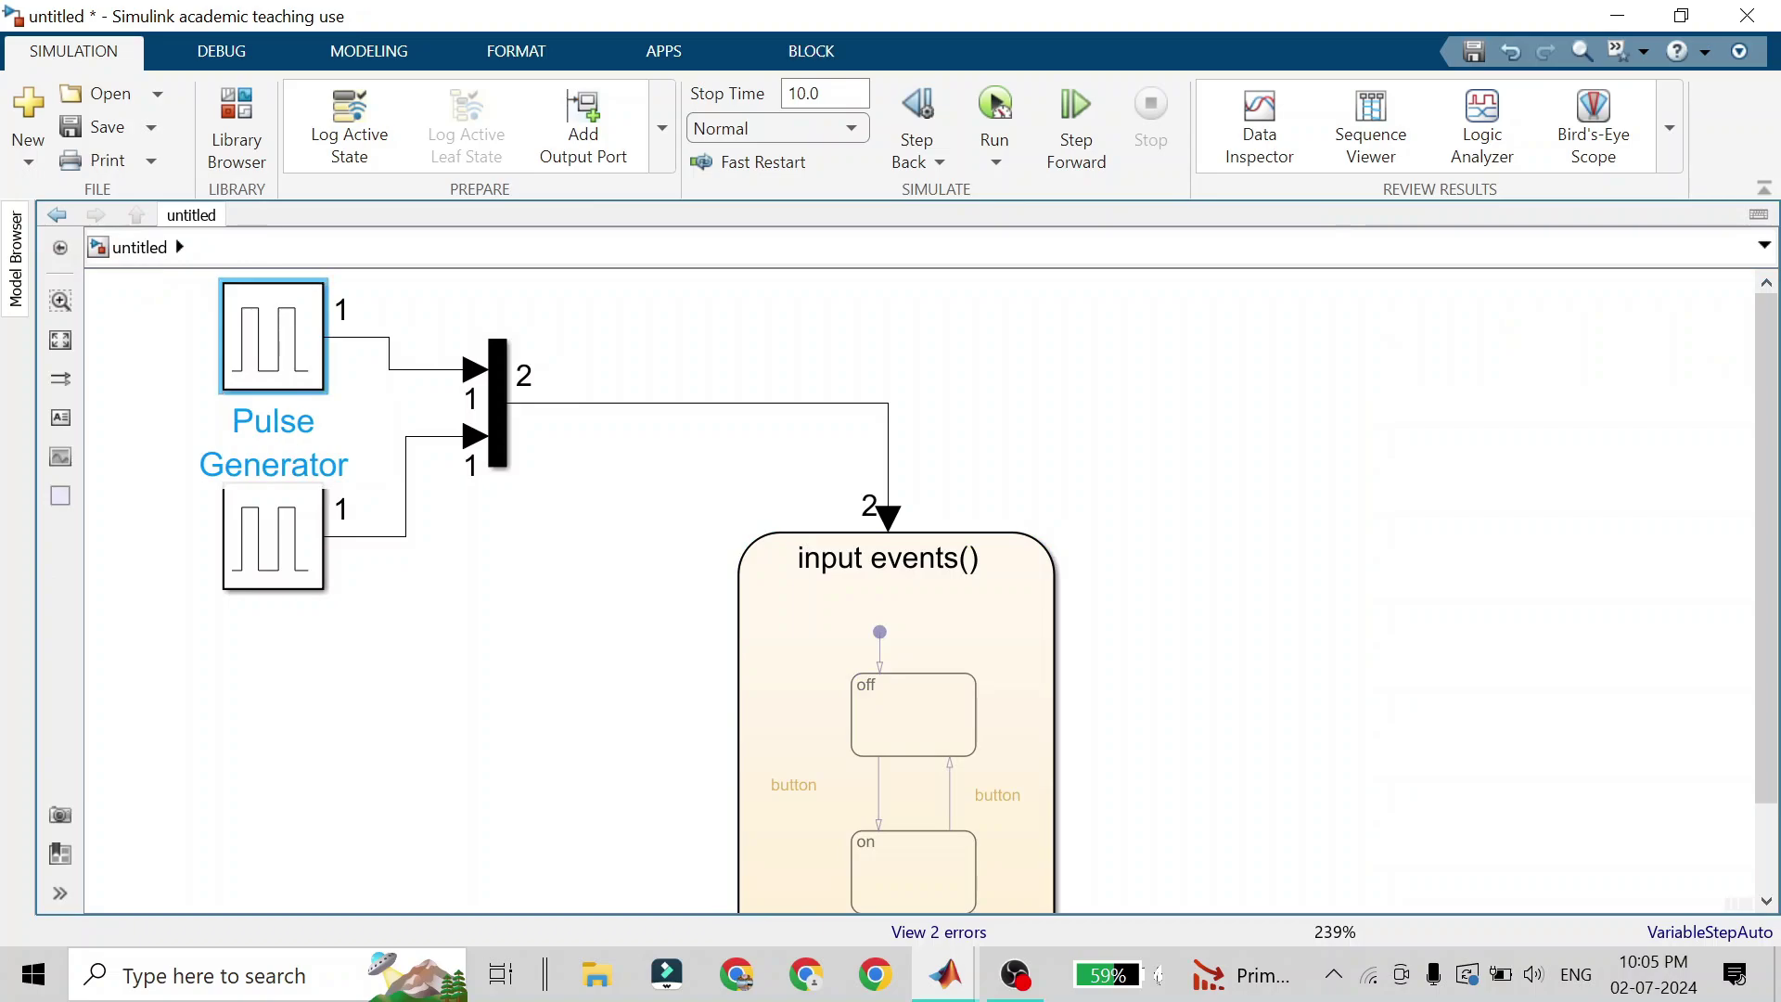
key("BackSpace")
key("BackSpace")
key("BackSpace")
key("BackSpace")
key("BackSpace")
key("BackSpace")
key("BackSpace")
key("BackSpace")
key("BackSpace")
key("BackSpace")
key("BackSpace")
key("BackSpace")
key("BackSpace")
key("BackSpace")
key("BackSpace")
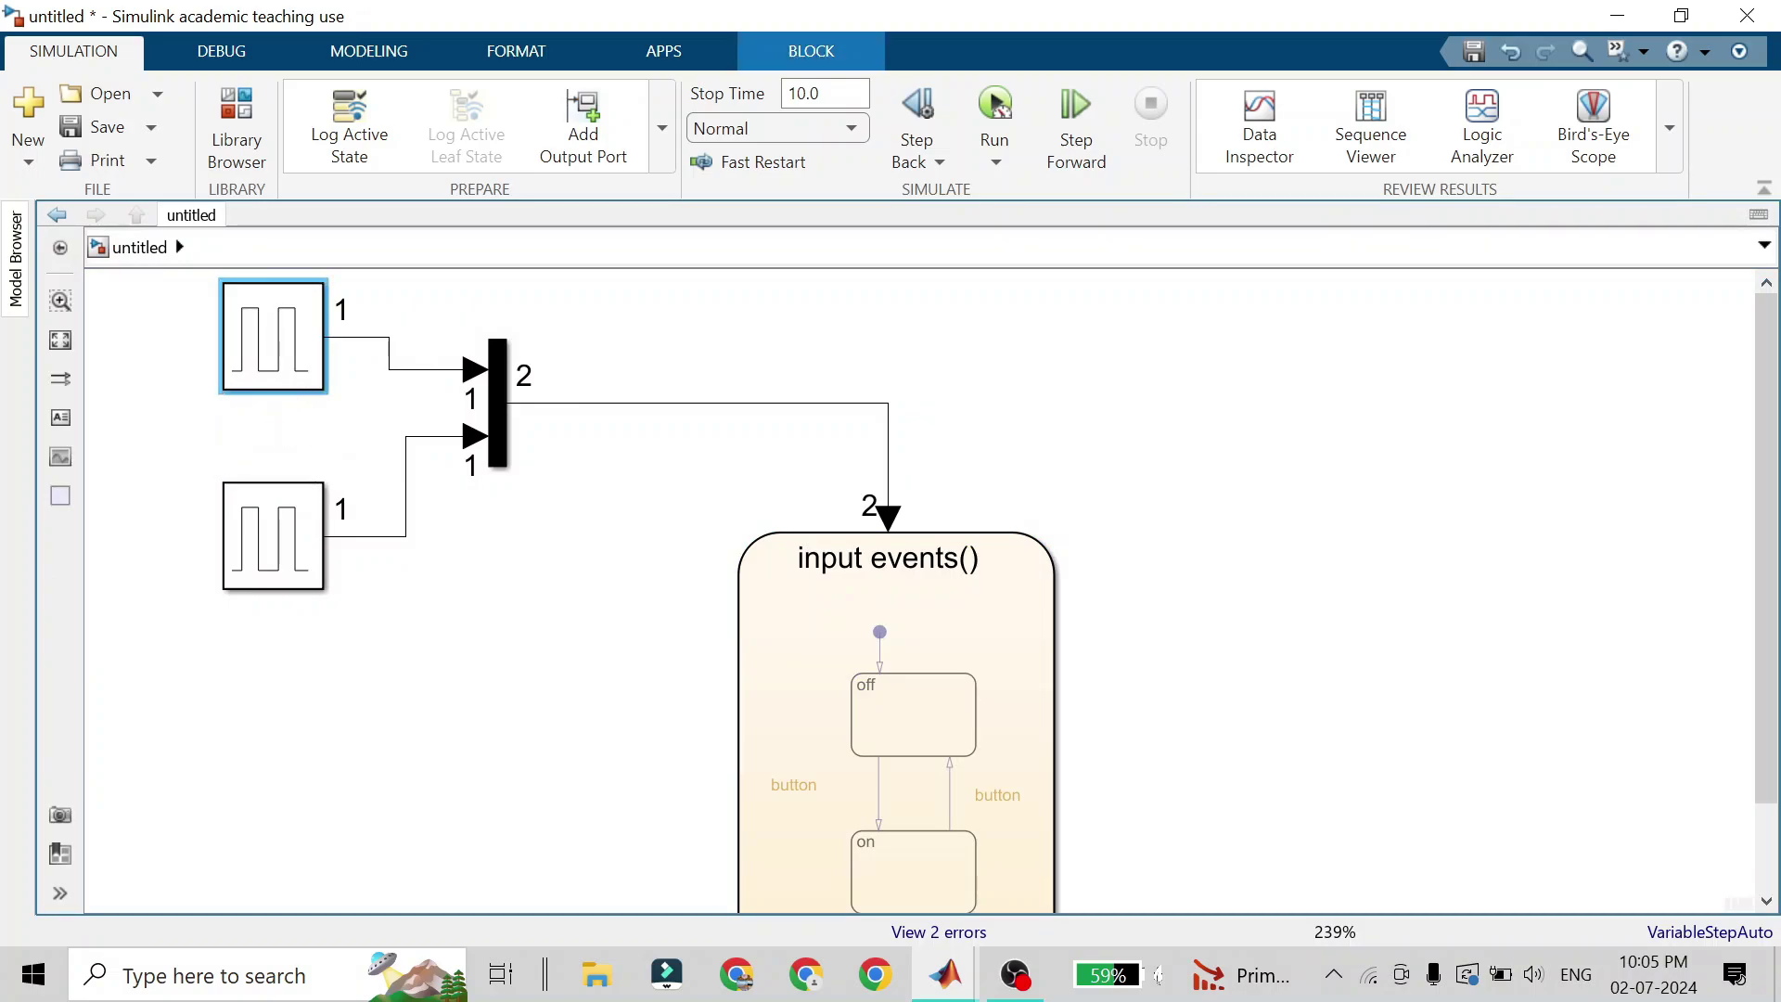
type("Button")
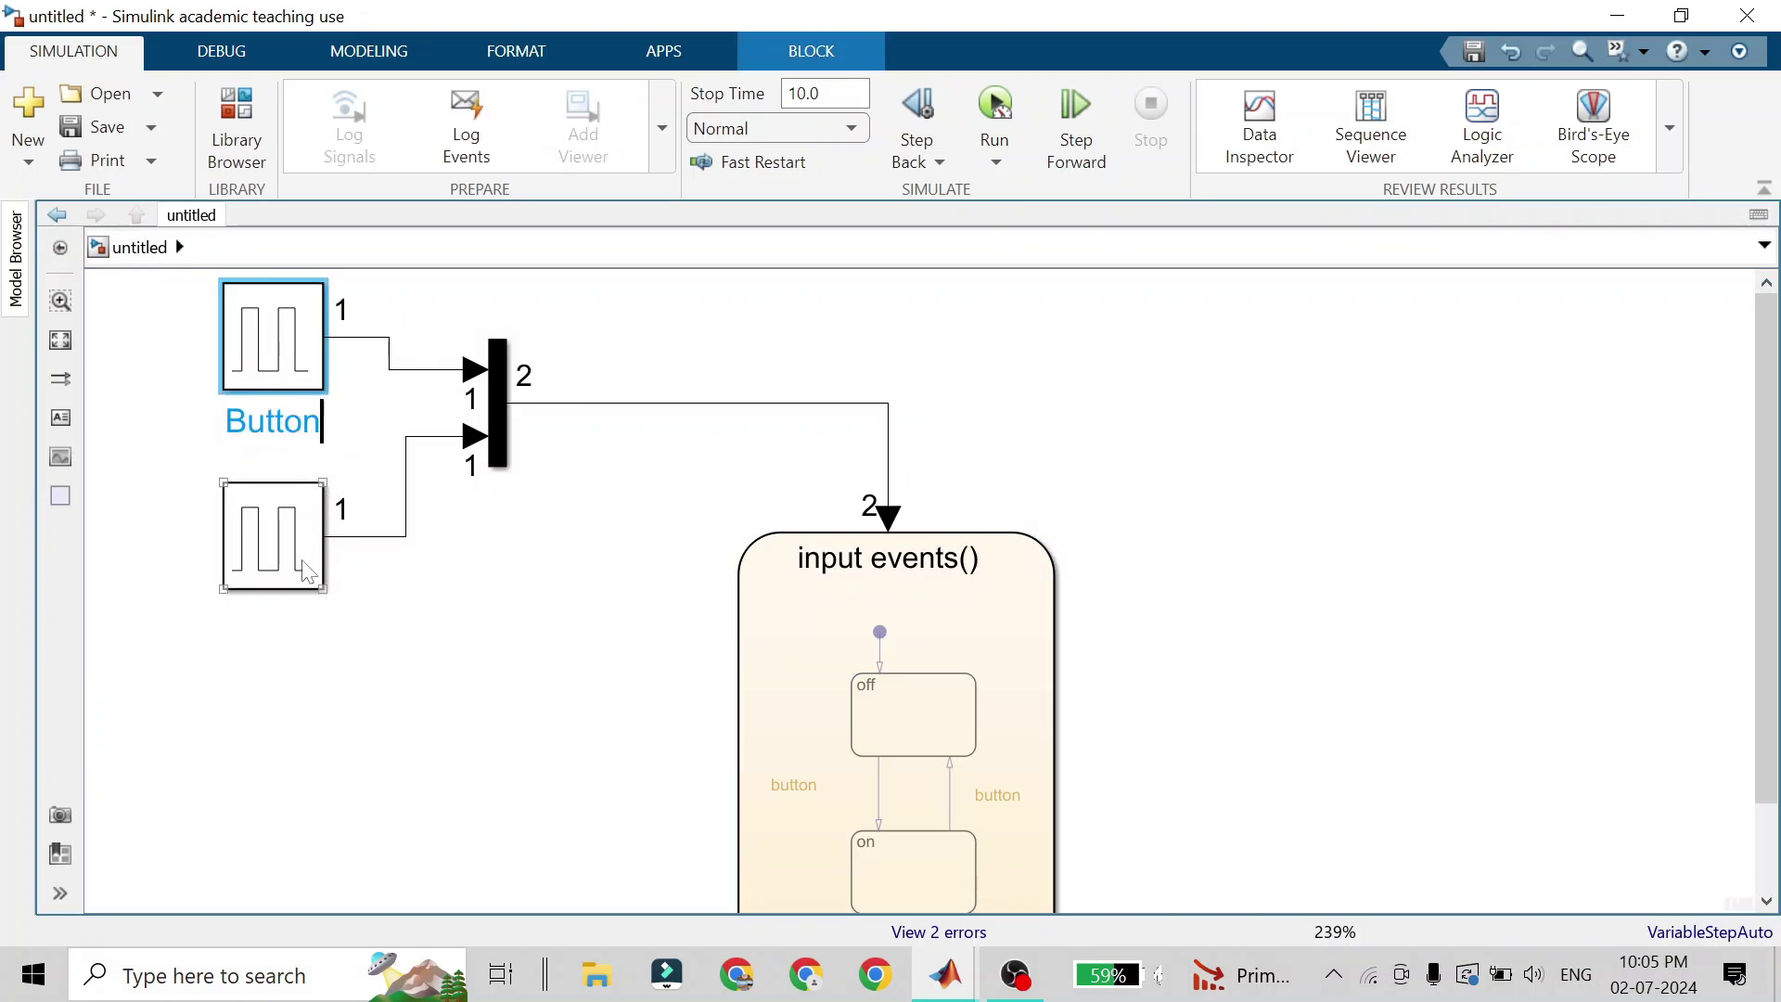
left_click(295, 590)
Rename the lower Pulse Generator1 block to Trigger
left_click(302, 664)
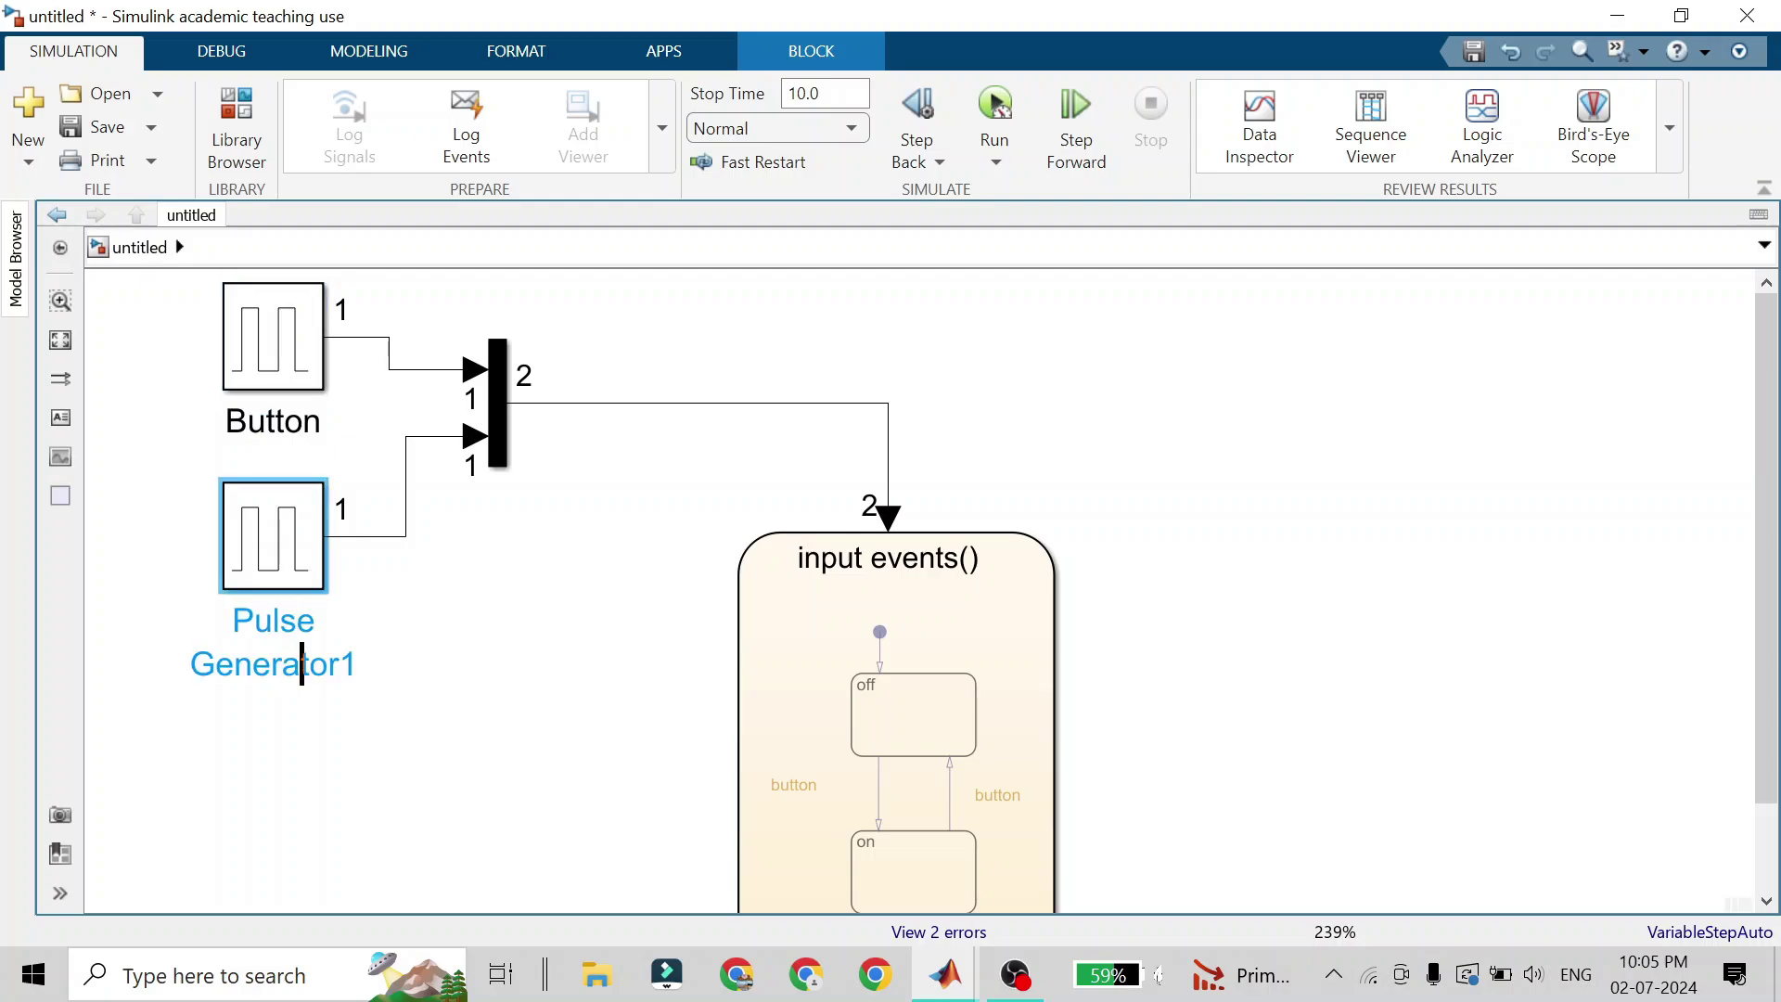
key("BackSpace")
key("BackSpace")
key("BackSpace")
key("BackSpace")
key("BackSpace")
key("BackSpace")
key("BackSpace")
key("BackSpace")
key("BackSpace")
key("BackSpace")
key("BackSpace")
key("BackSpace")
key("BackSpace")
key("BackSpace")
key("BackSpace")
key("BackSpace")
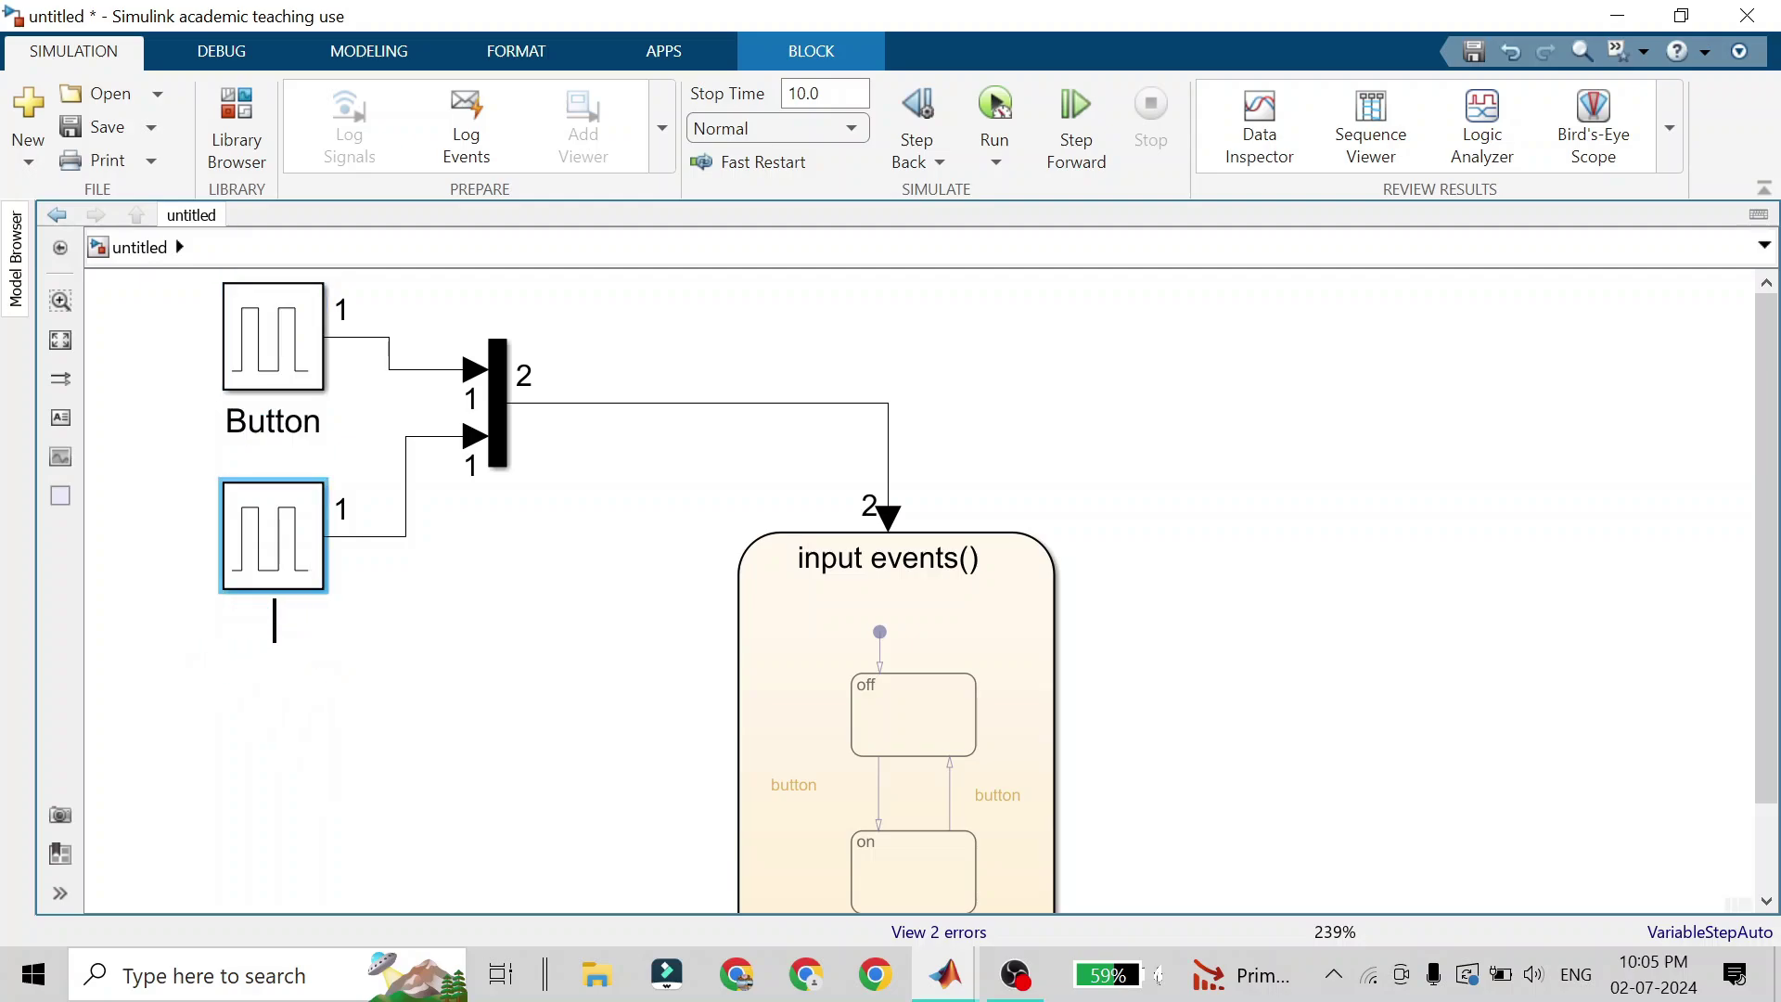
type("Trigger")
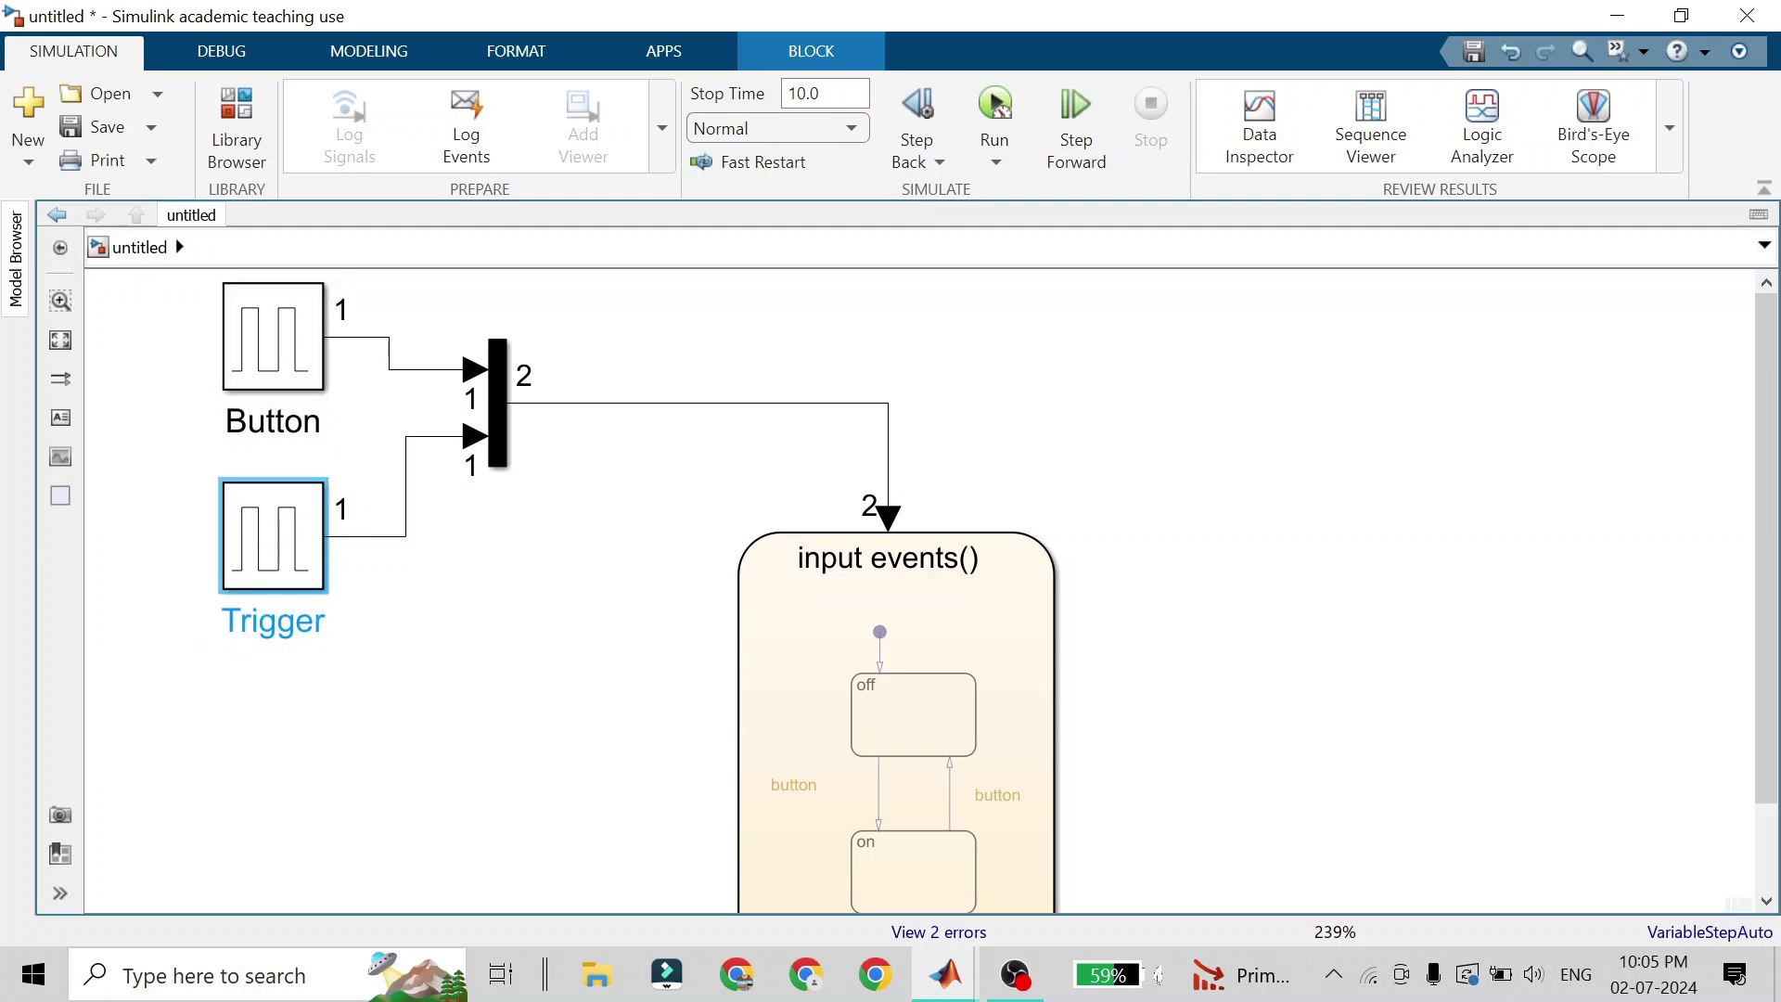
left_click(674, 721)
left_click(764, 665)
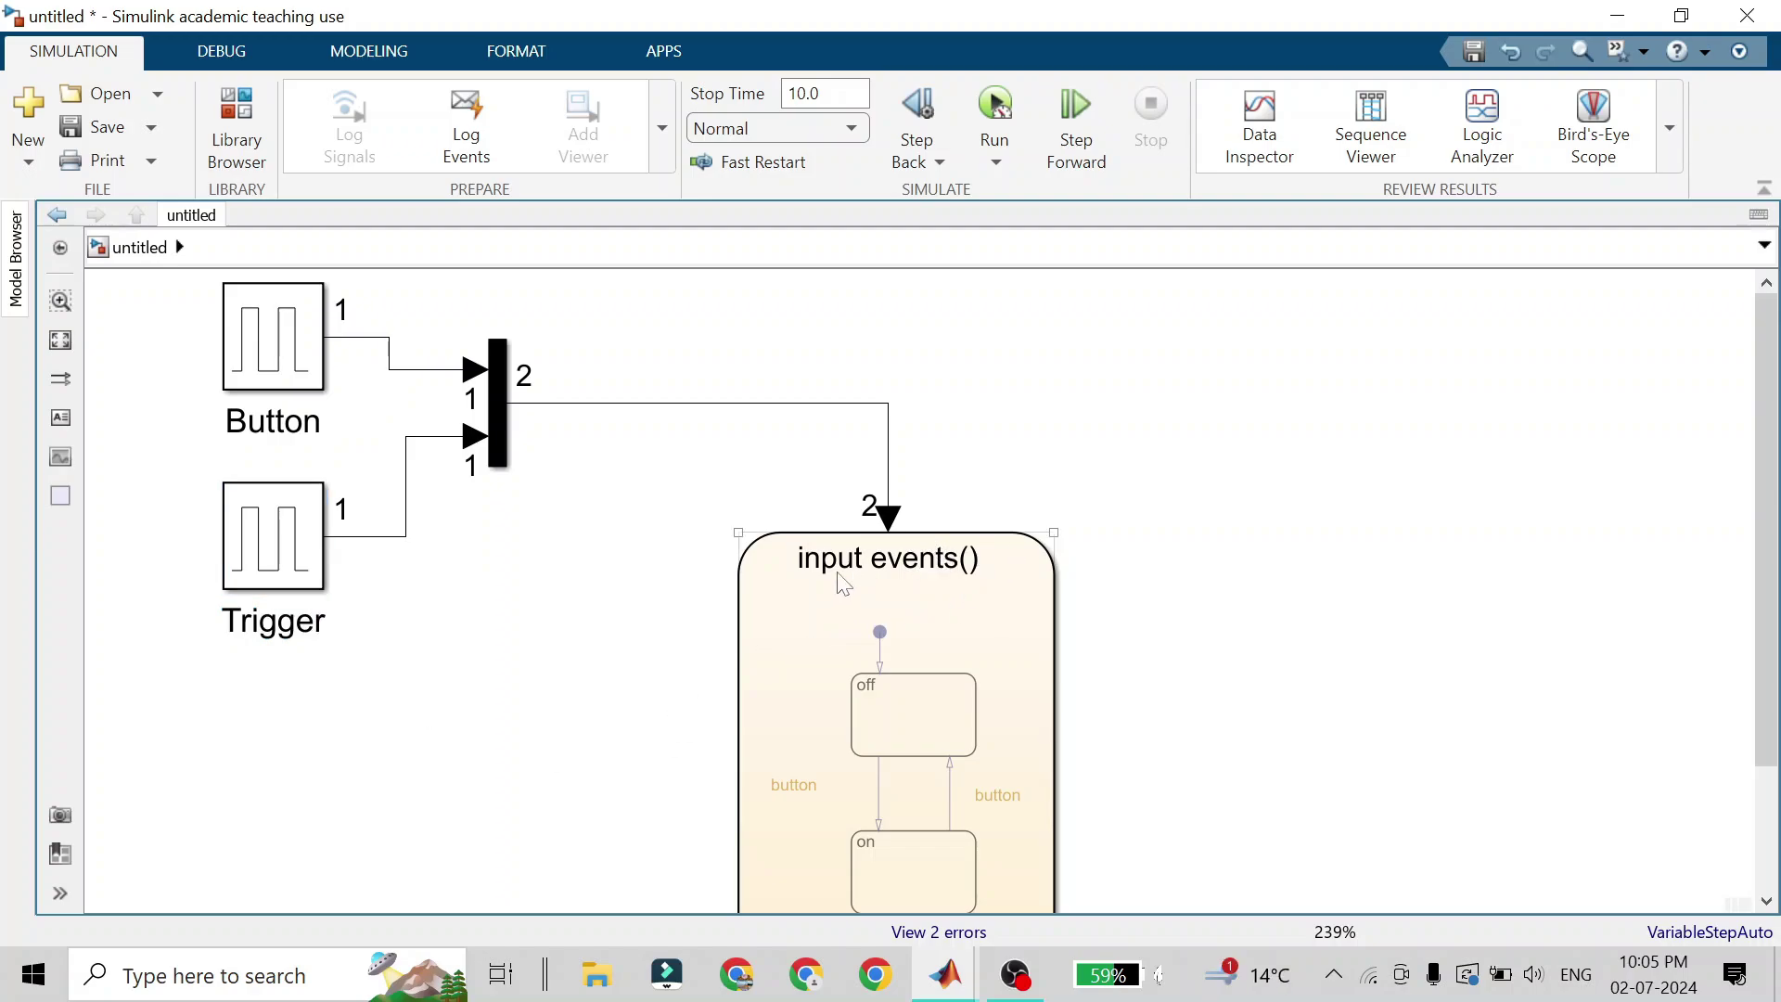
left_click(1078, 540)
Open the input events chart and run the model, which reports invalid function-call connection errors
double_click(846, 568)
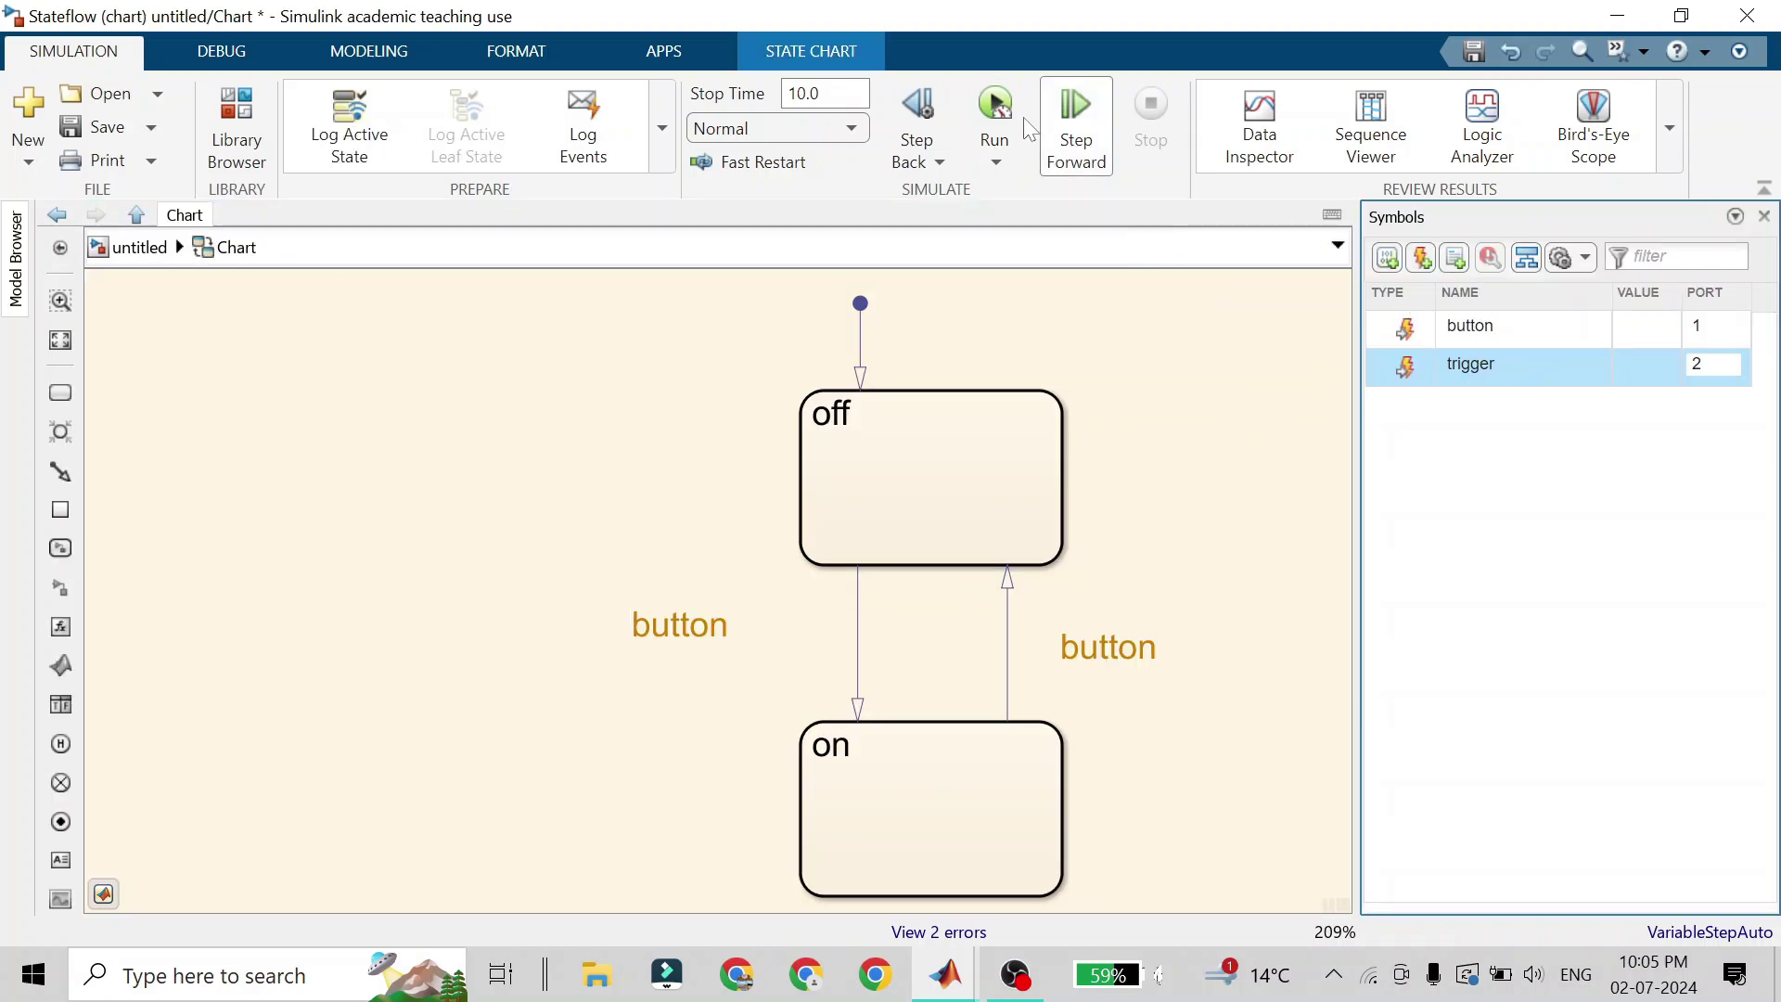
left_click(1000, 104)
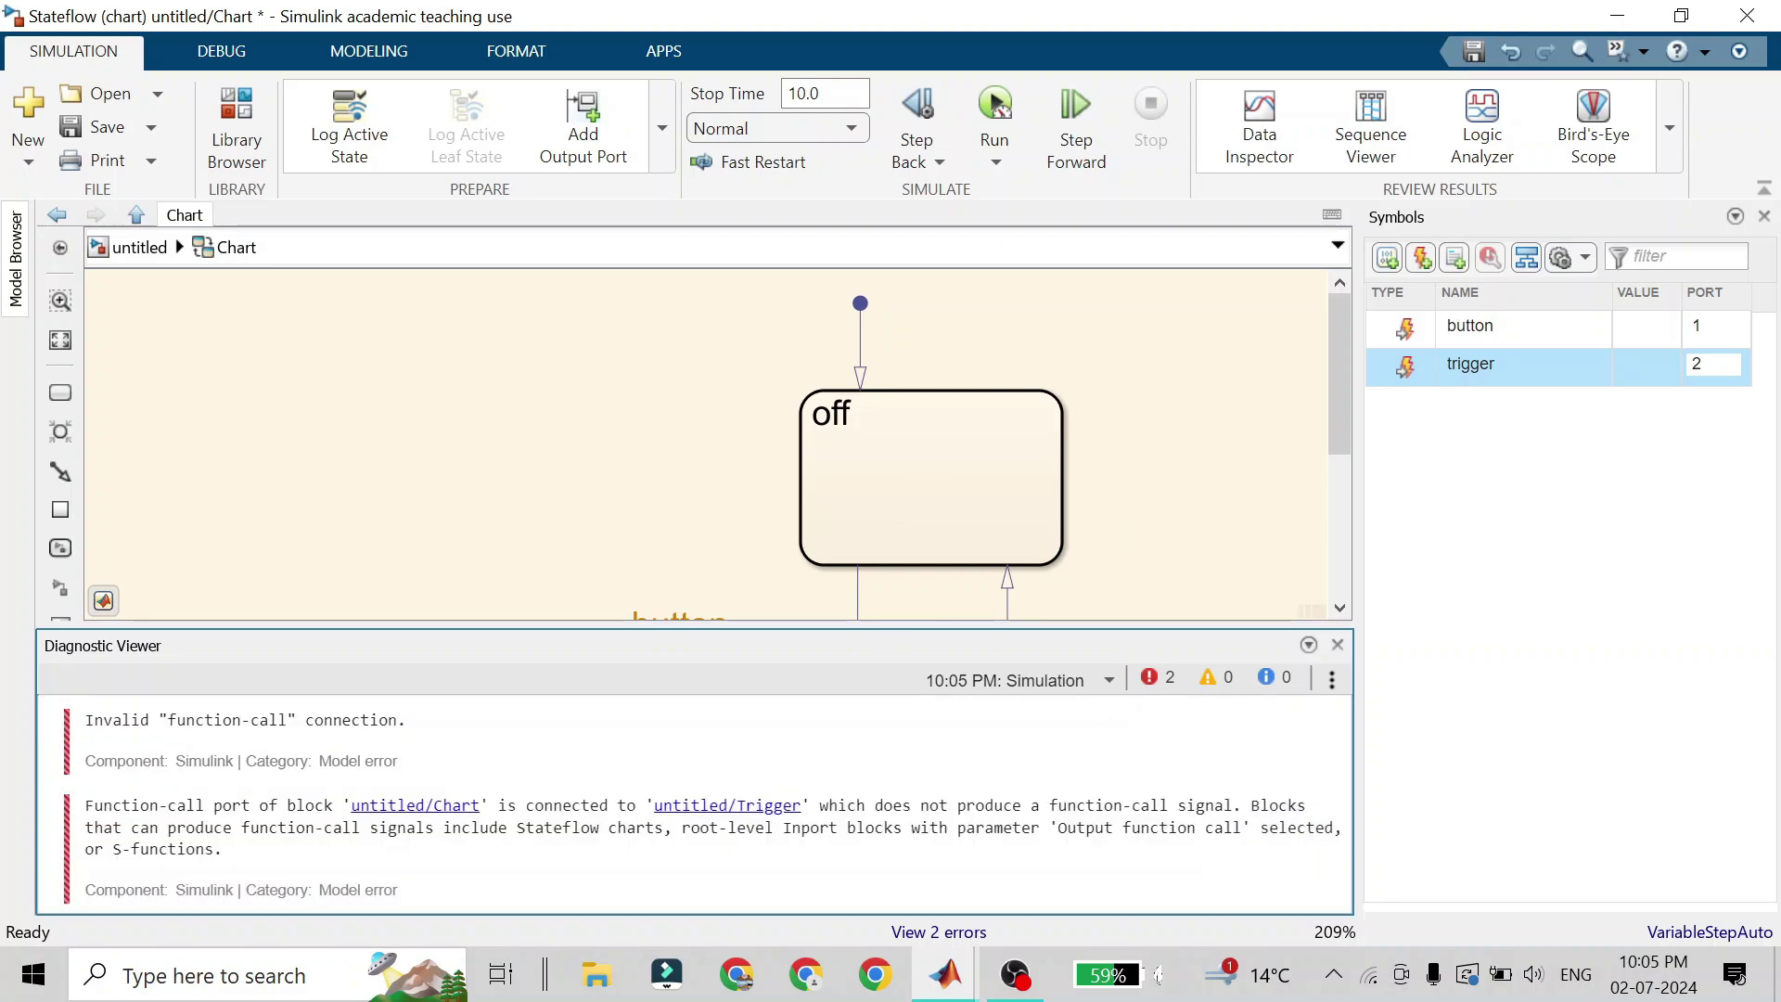
In the Property Inspector, set the trigger event's Trigger to Rising, then return to top level
left_click(662, 128)
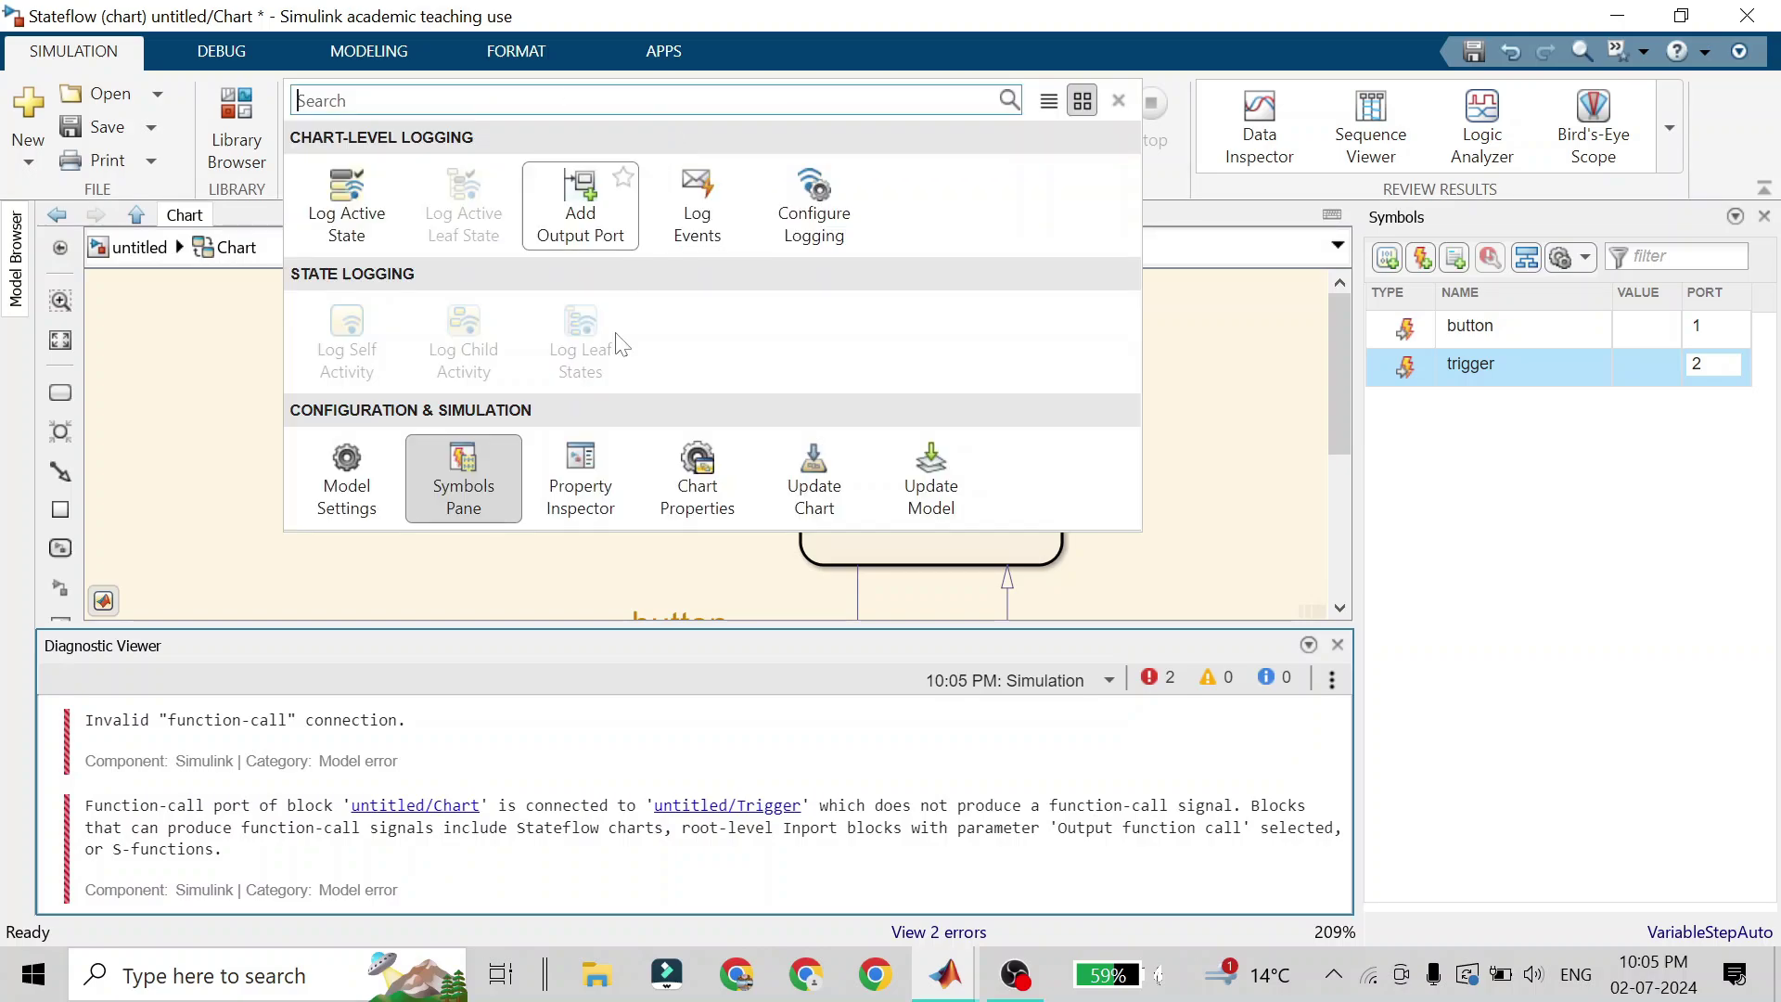
left_click(599, 487)
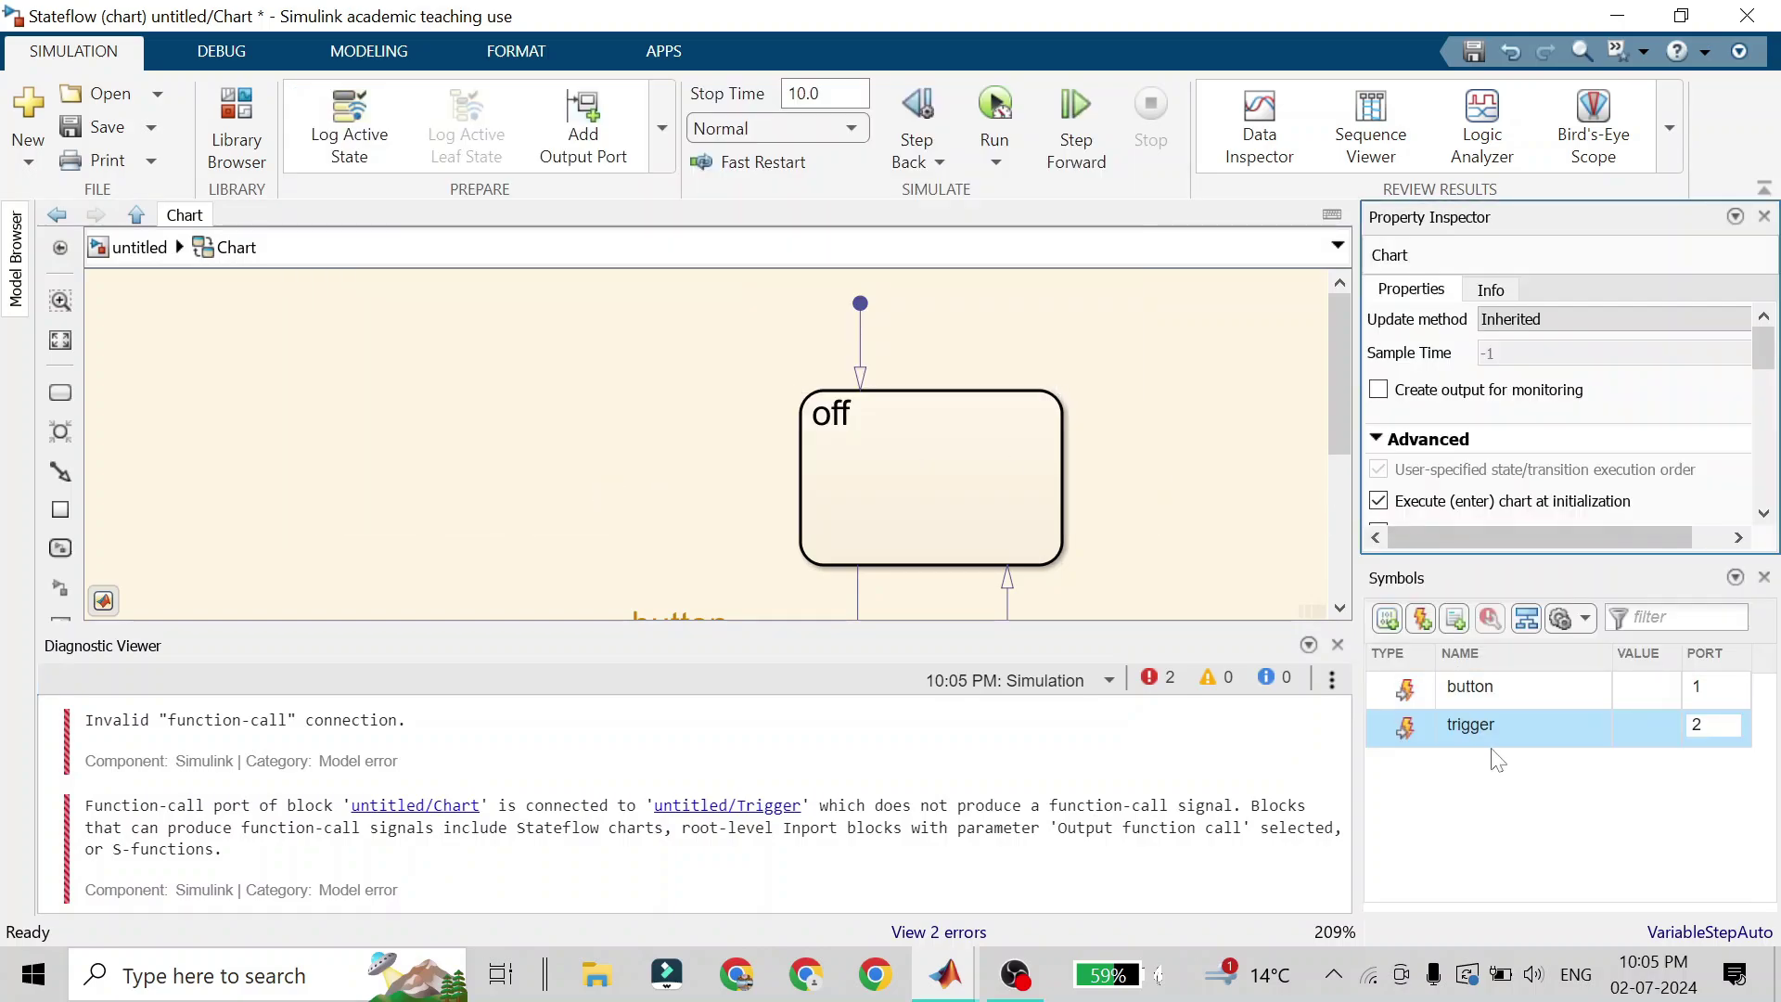
left_click(1502, 686, "shift")
left_click(1503, 687)
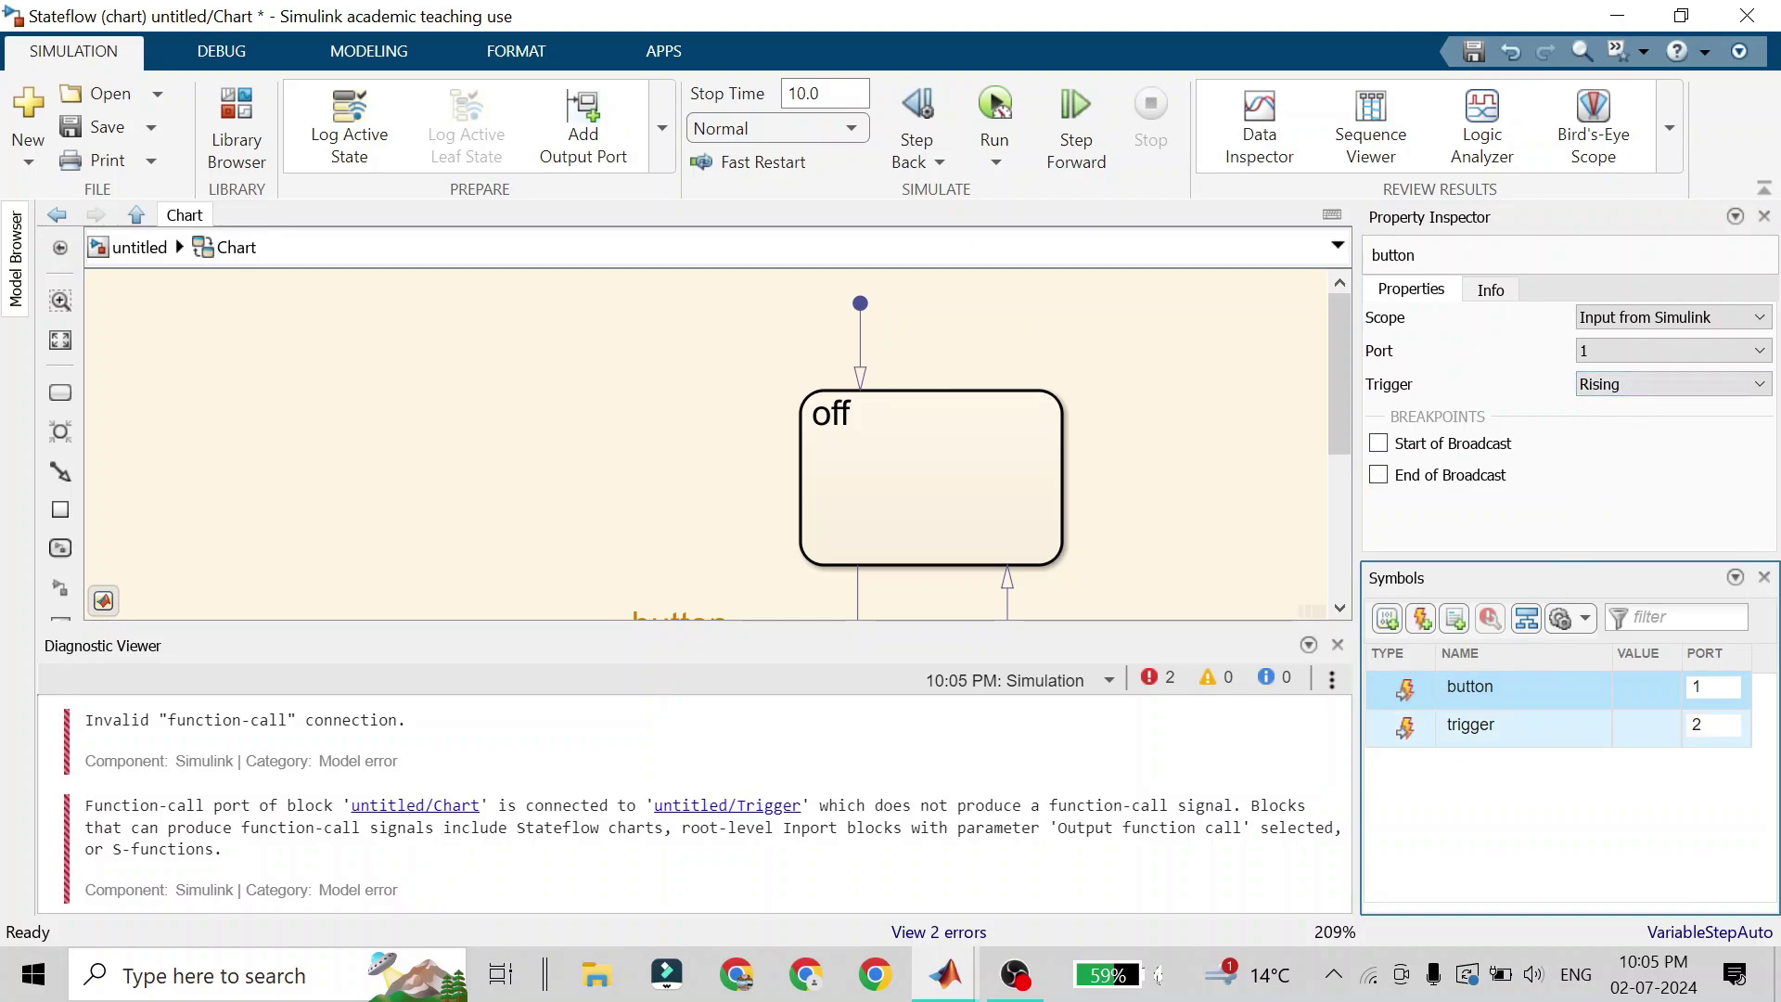
left_click(1503, 724)
left_click(1631, 384)
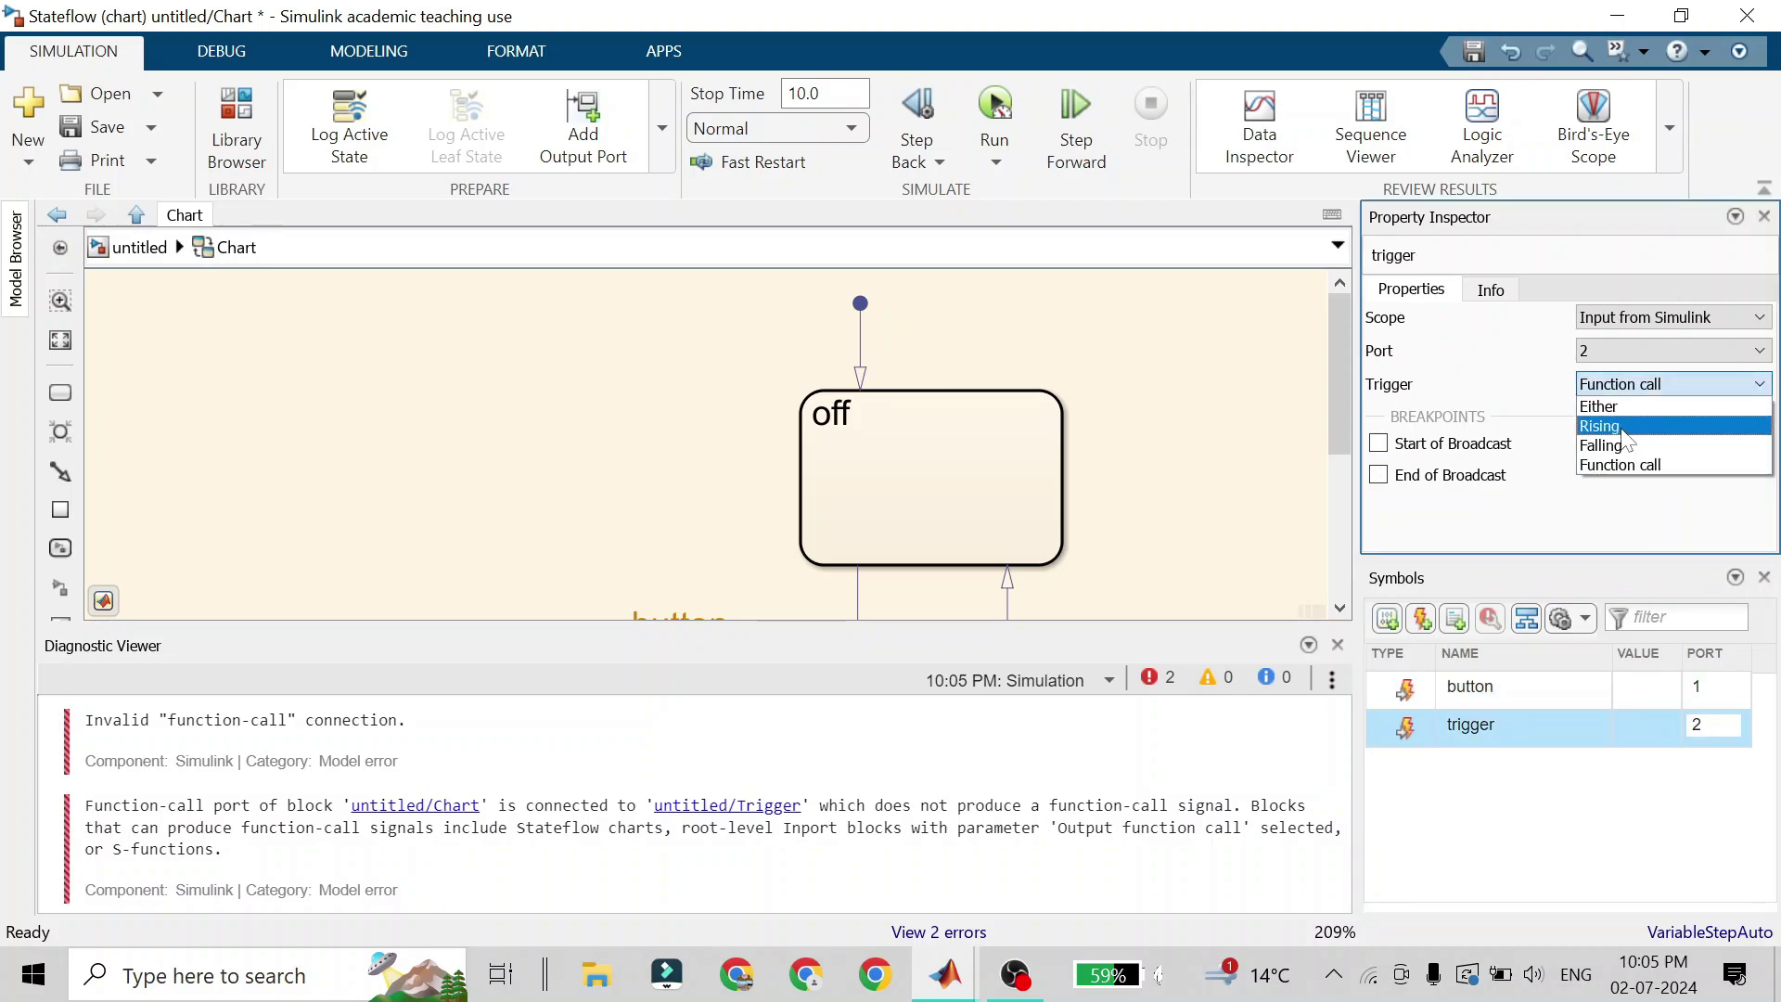
left_click(1621, 427)
left_click(1221, 459)
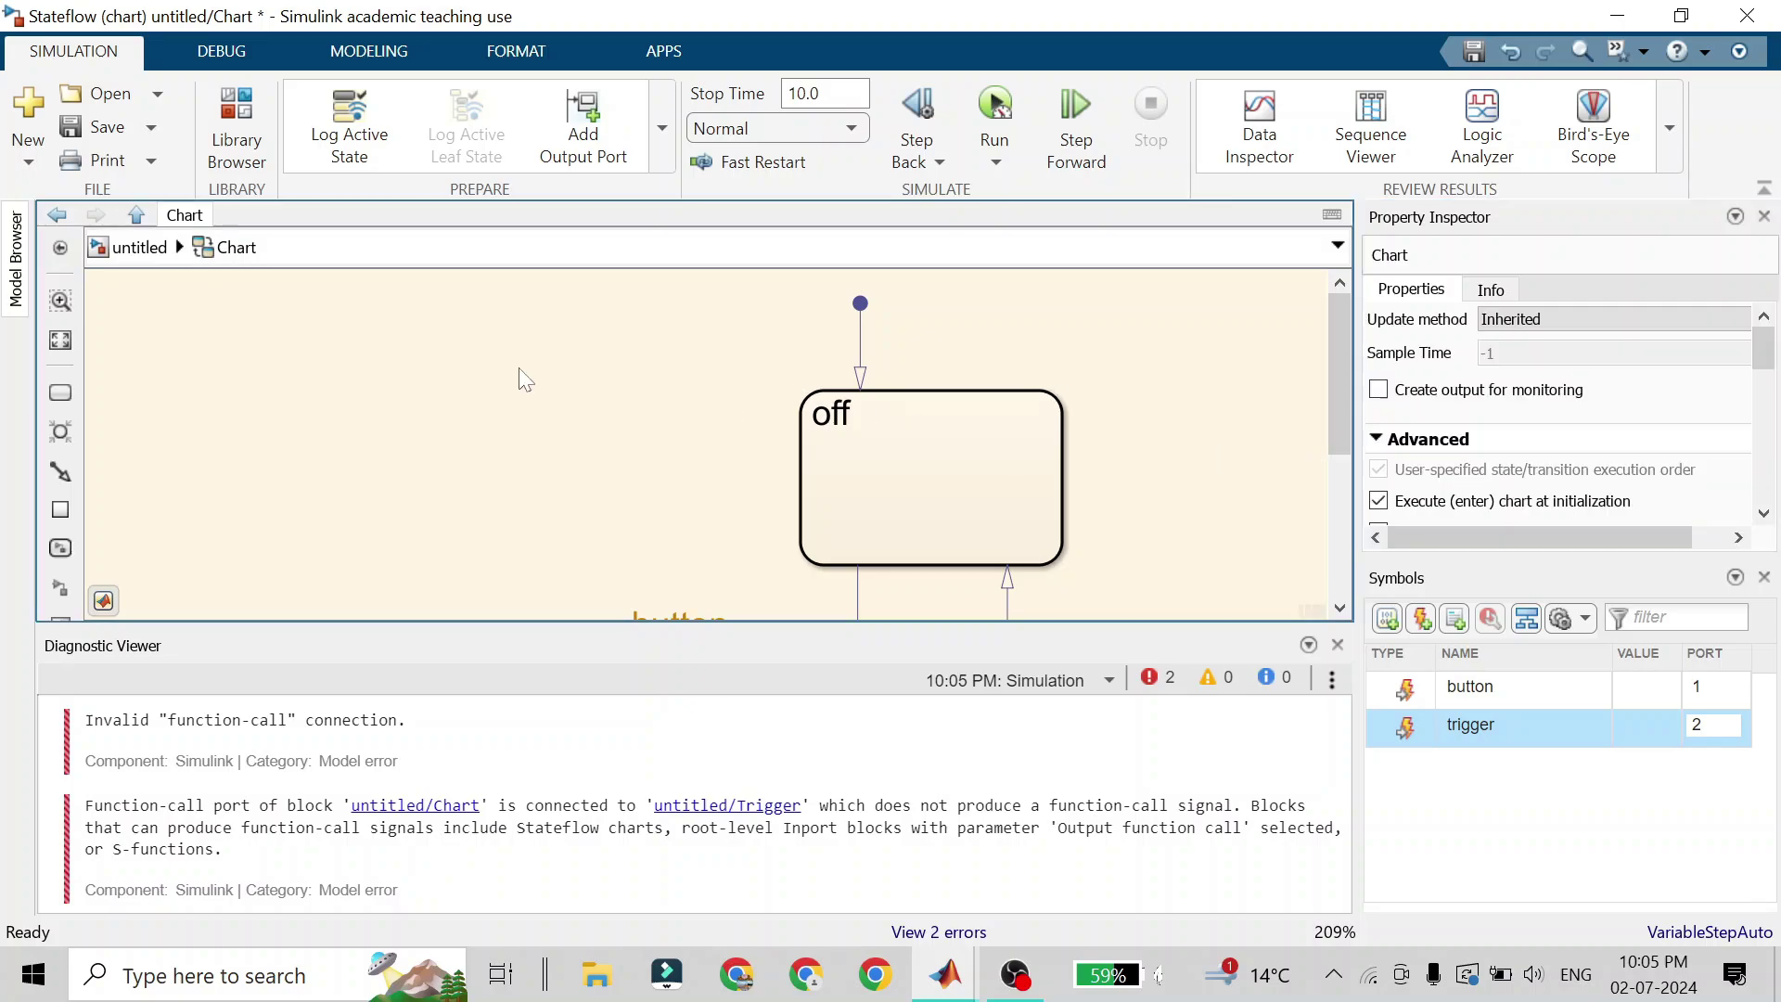
left_click(125, 249)
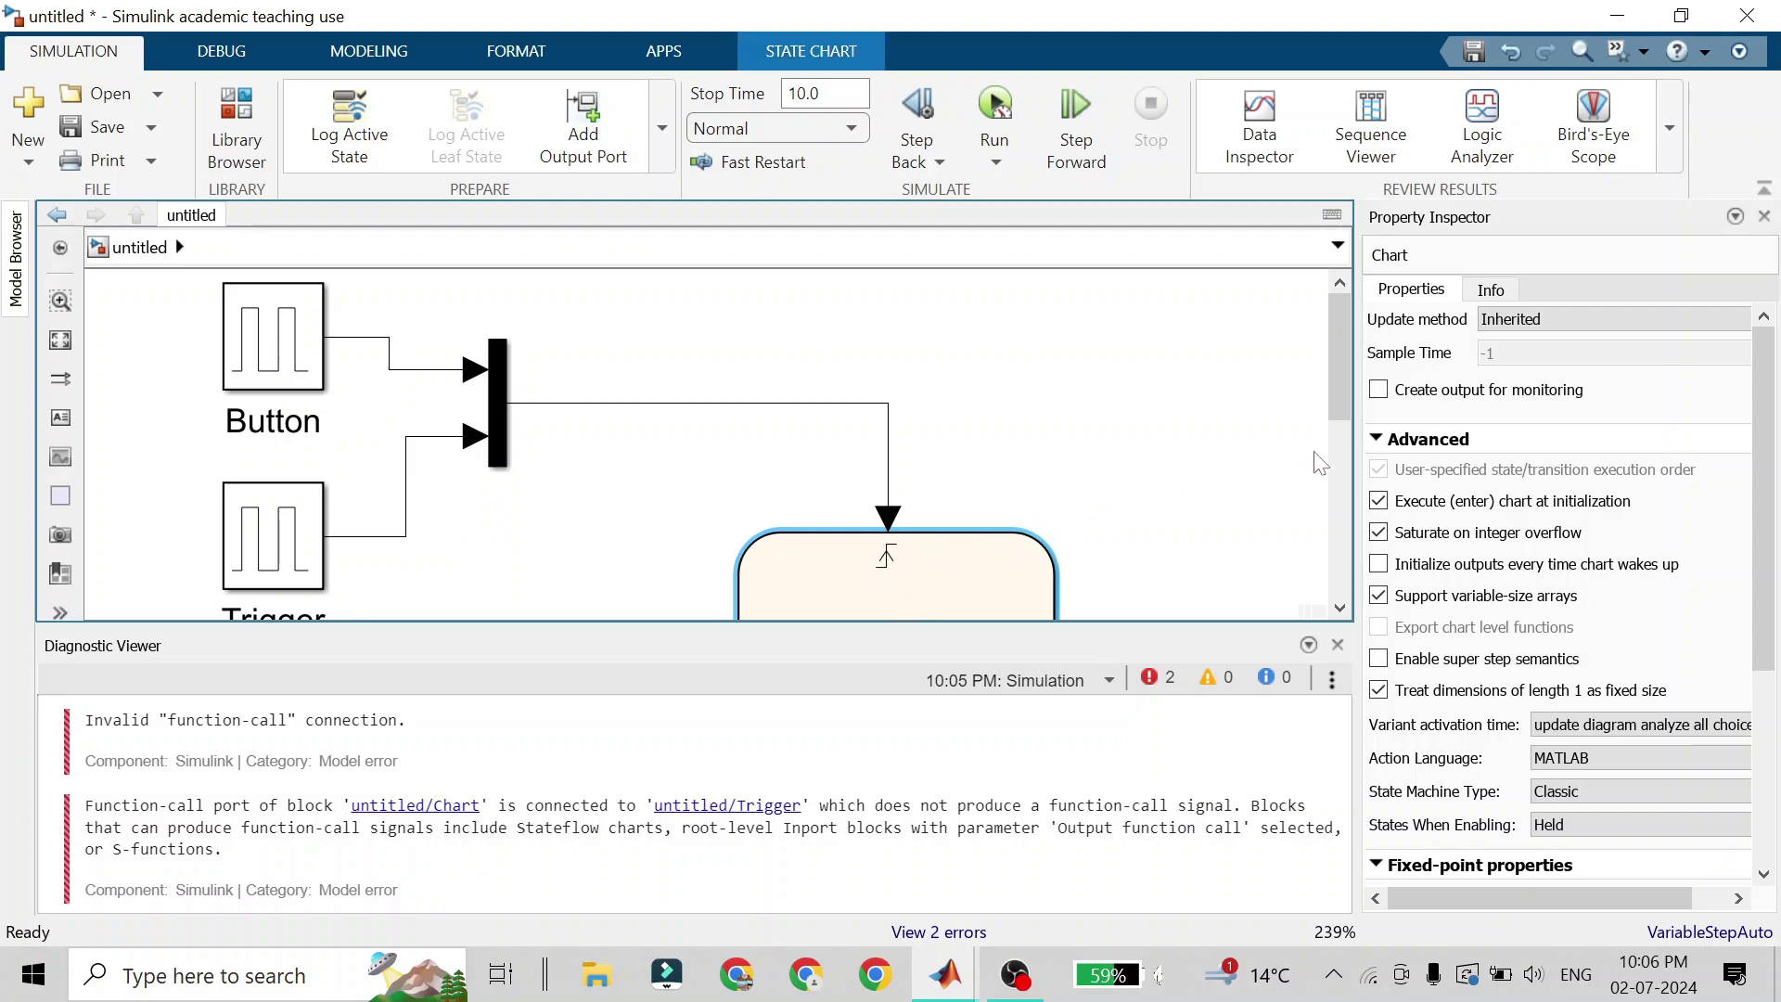
Reopen the chart fitted to view without the error list, run the simulation to T=6.2, and pause
left_click(1764, 216)
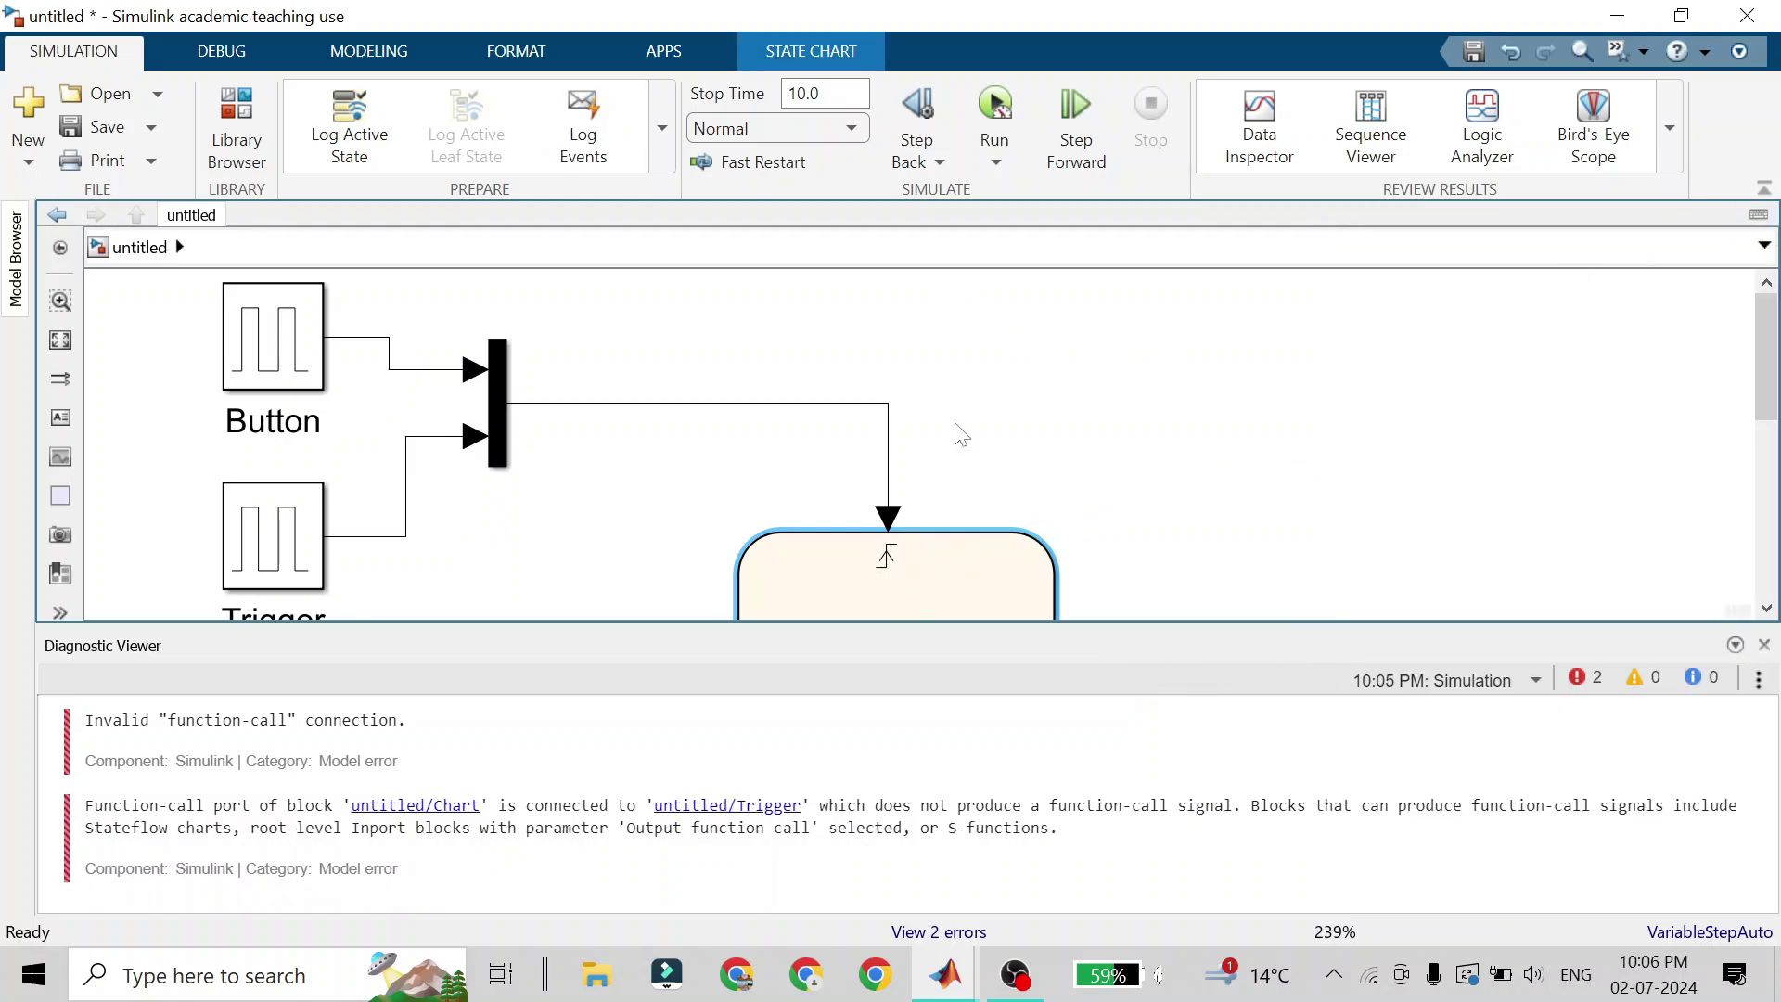
double_click(909, 586)
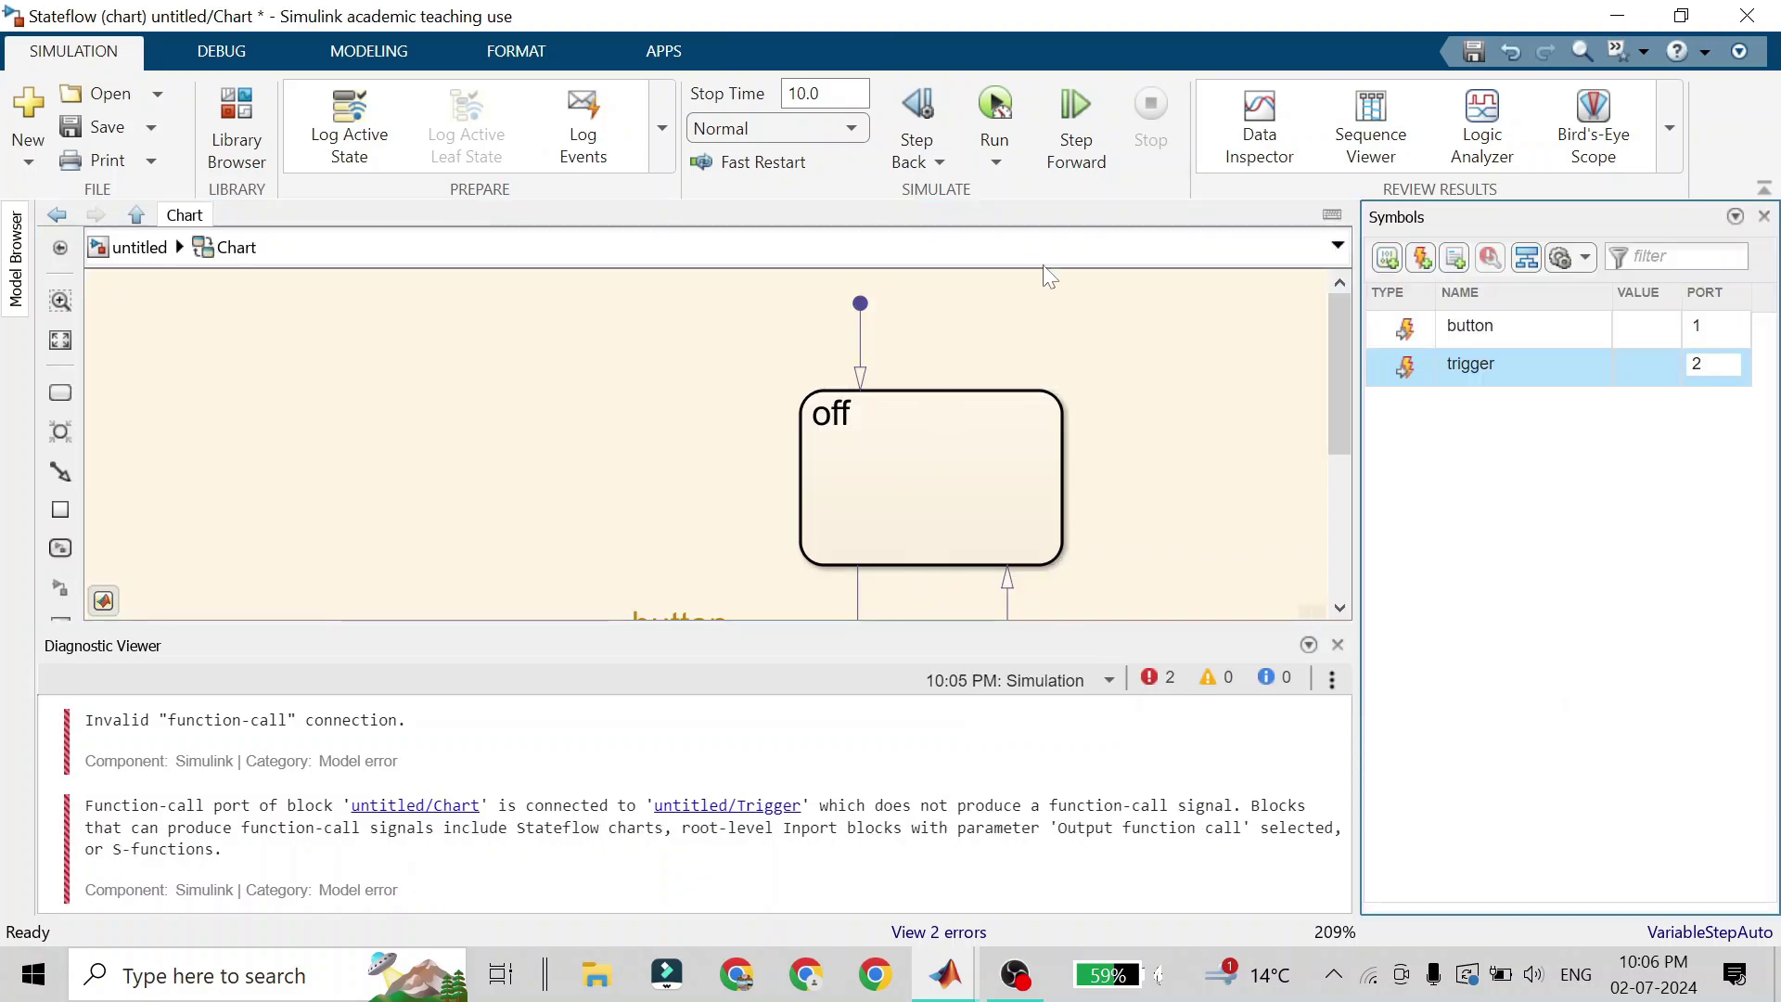
left_click(61, 339)
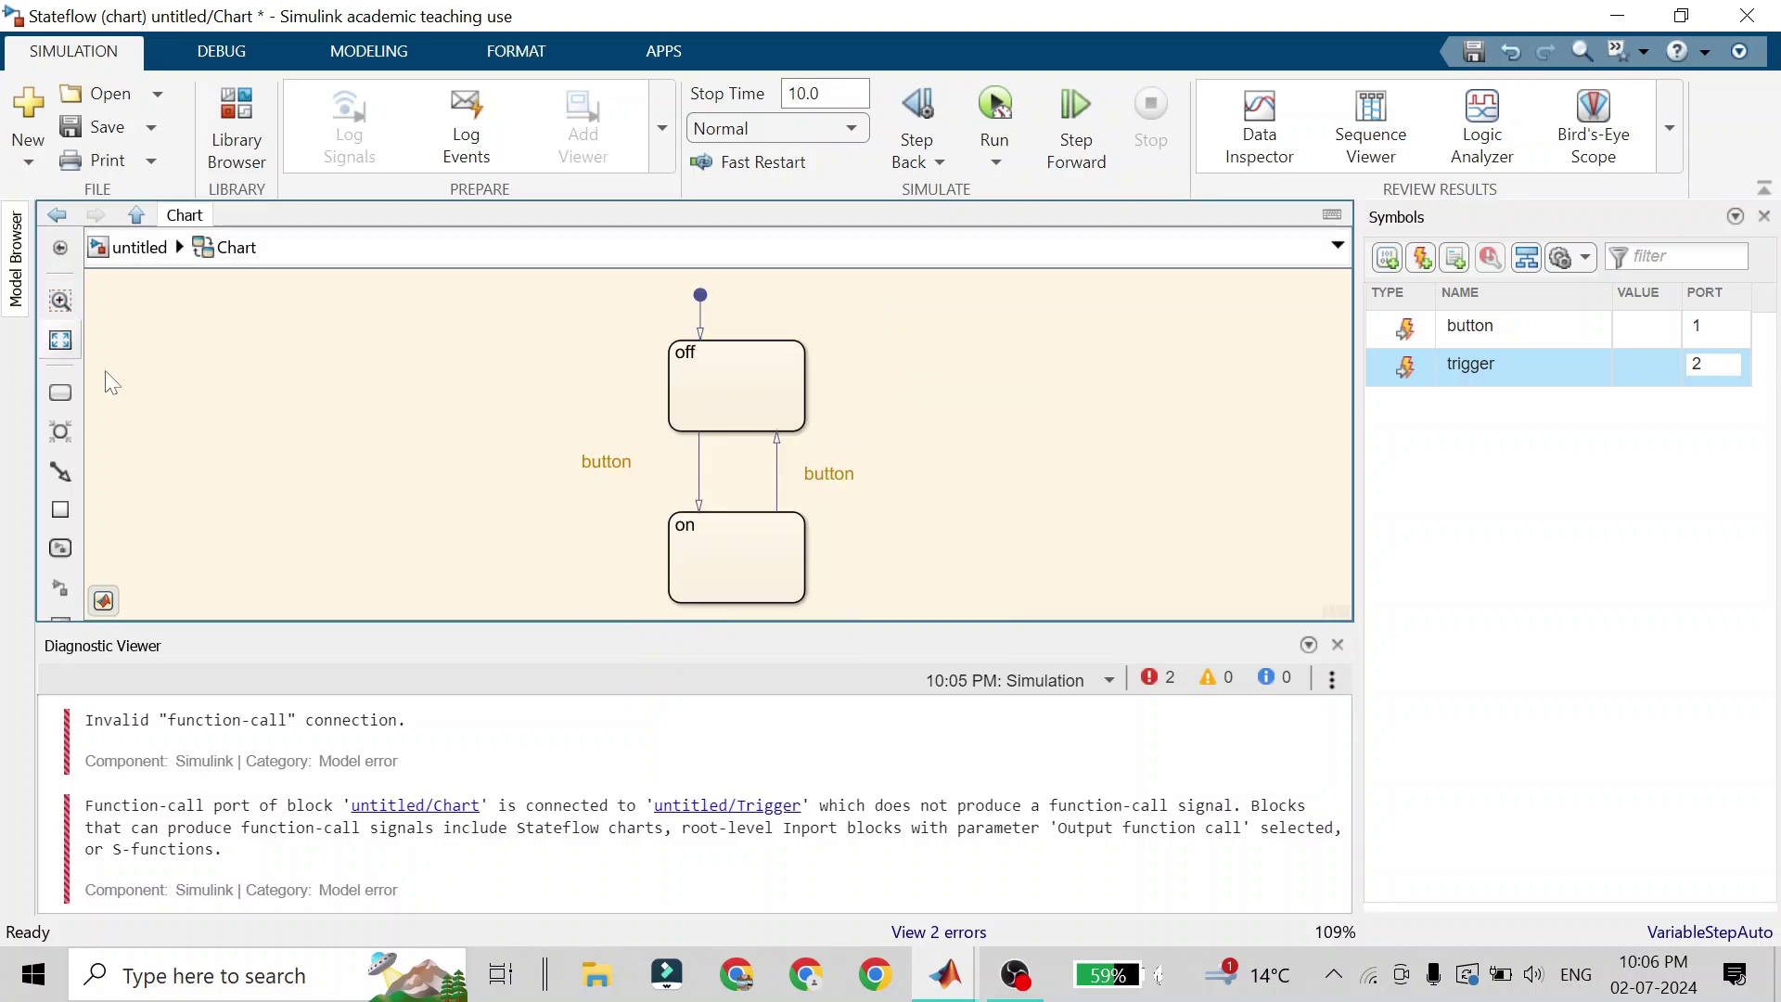
left_click(1338, 645)
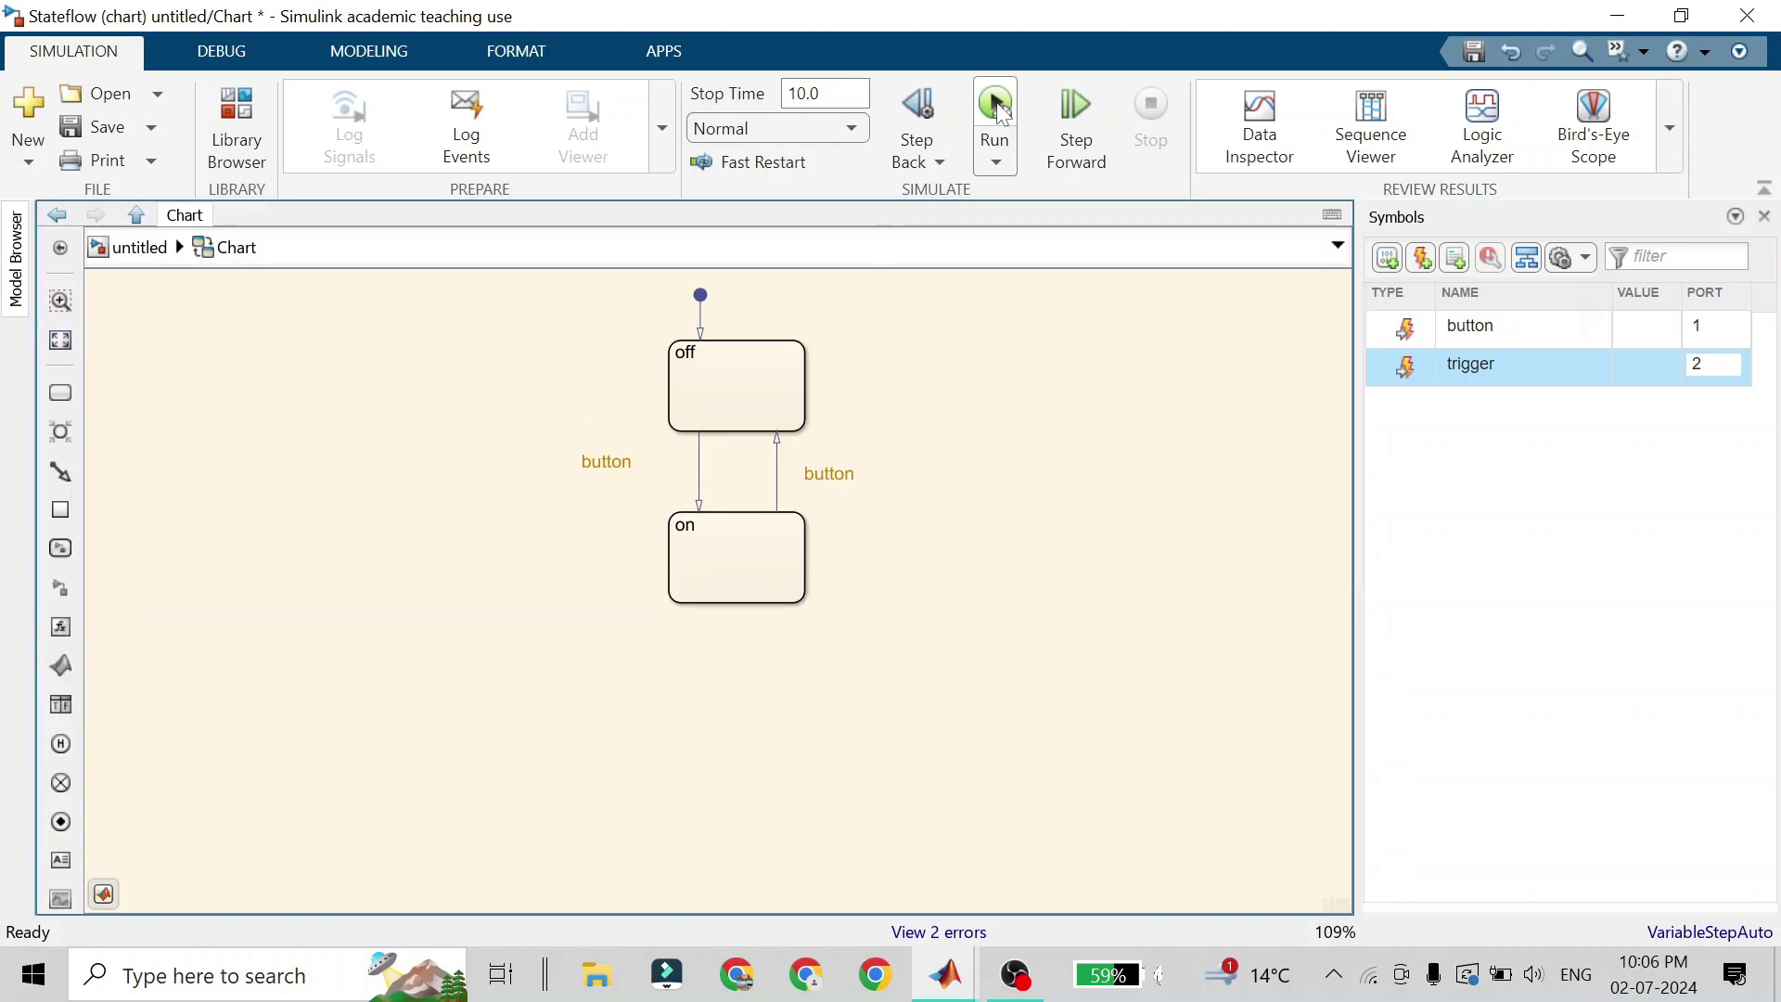
left_click(998, 109)
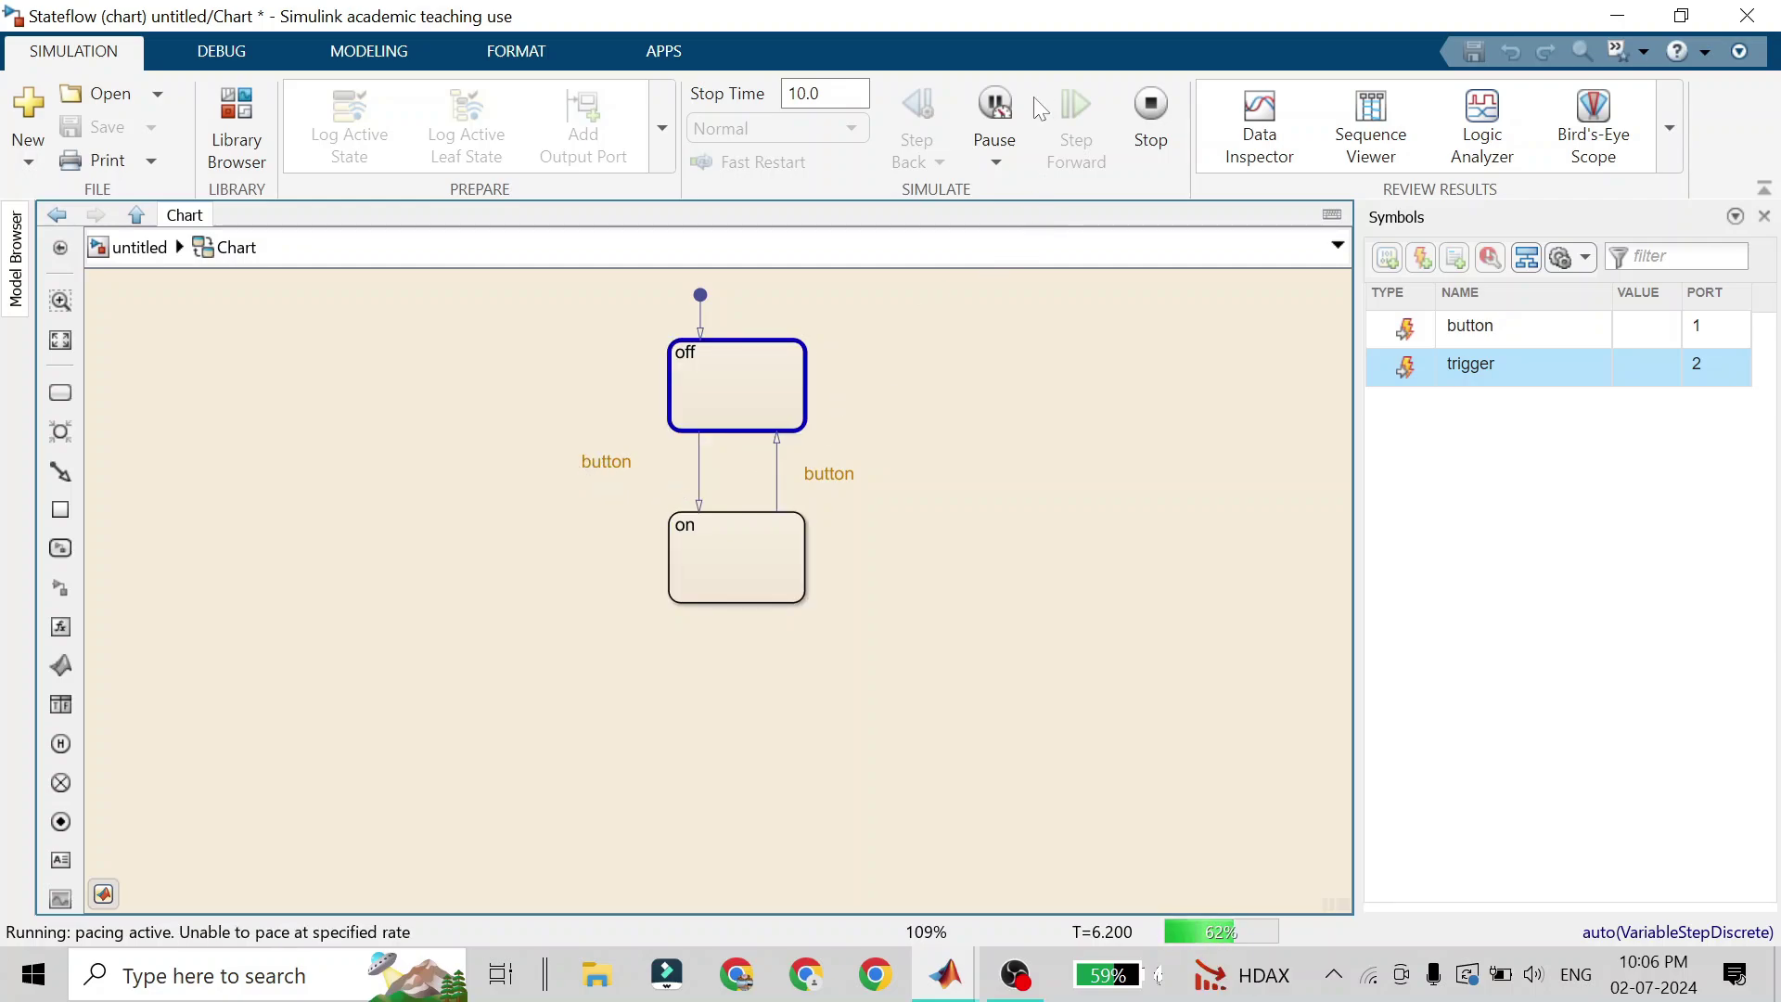
left_click(995, 107)
Stop the simulation, label both off/on transitions trigger, and rerun the model
left_click(1155, 105)
left_click(616, 462)
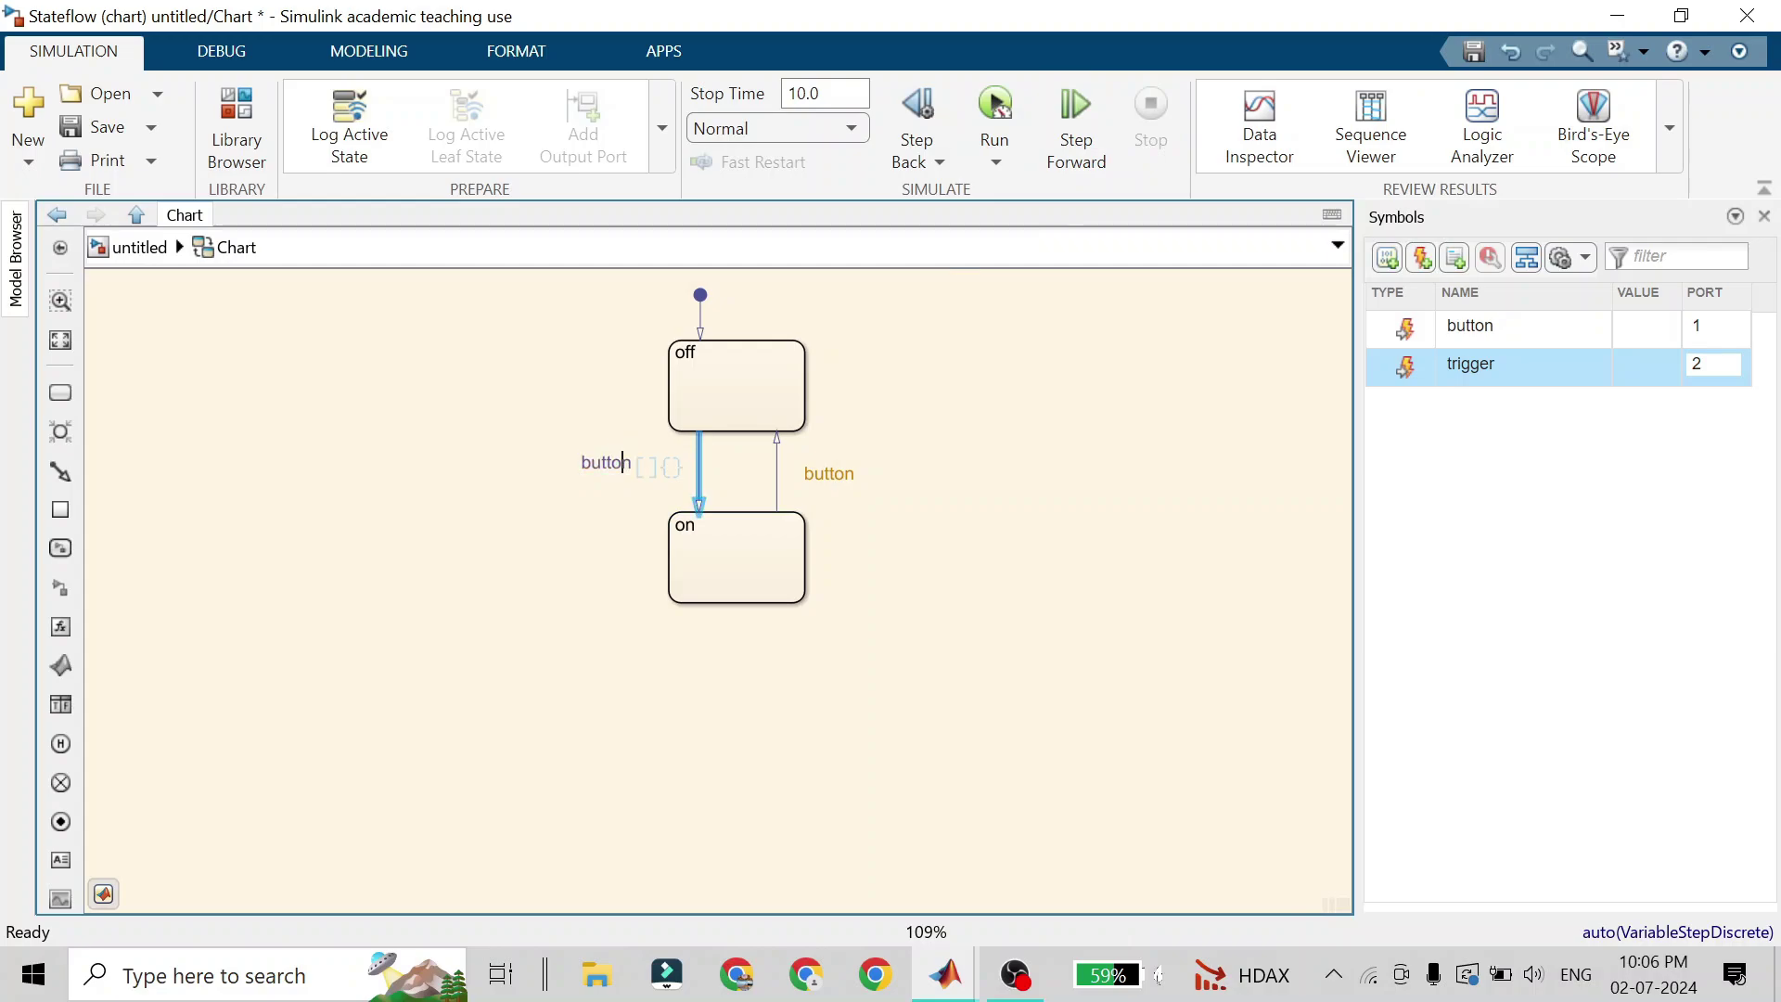
left_click(641, 467)
type("trig")
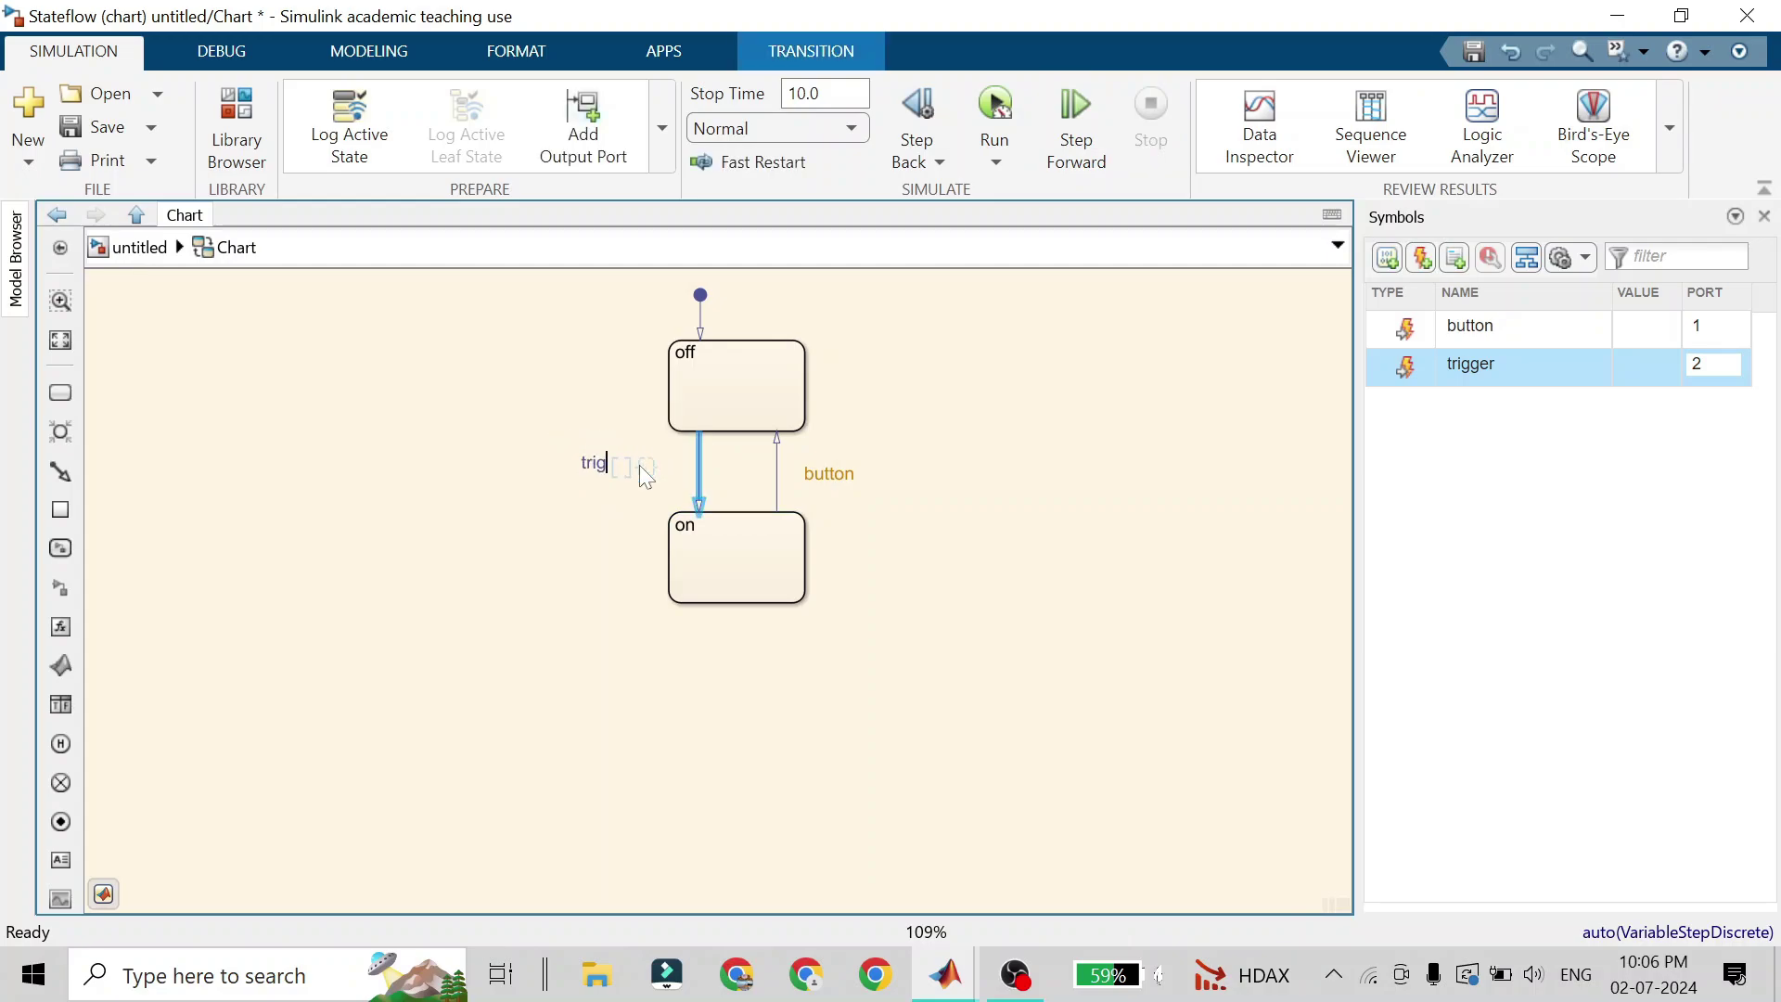
left_click(817, 477)
key("BackSpace")
key("BackSpace")
key("BackSpace")
key("BackSpace")
key("BackSpace")
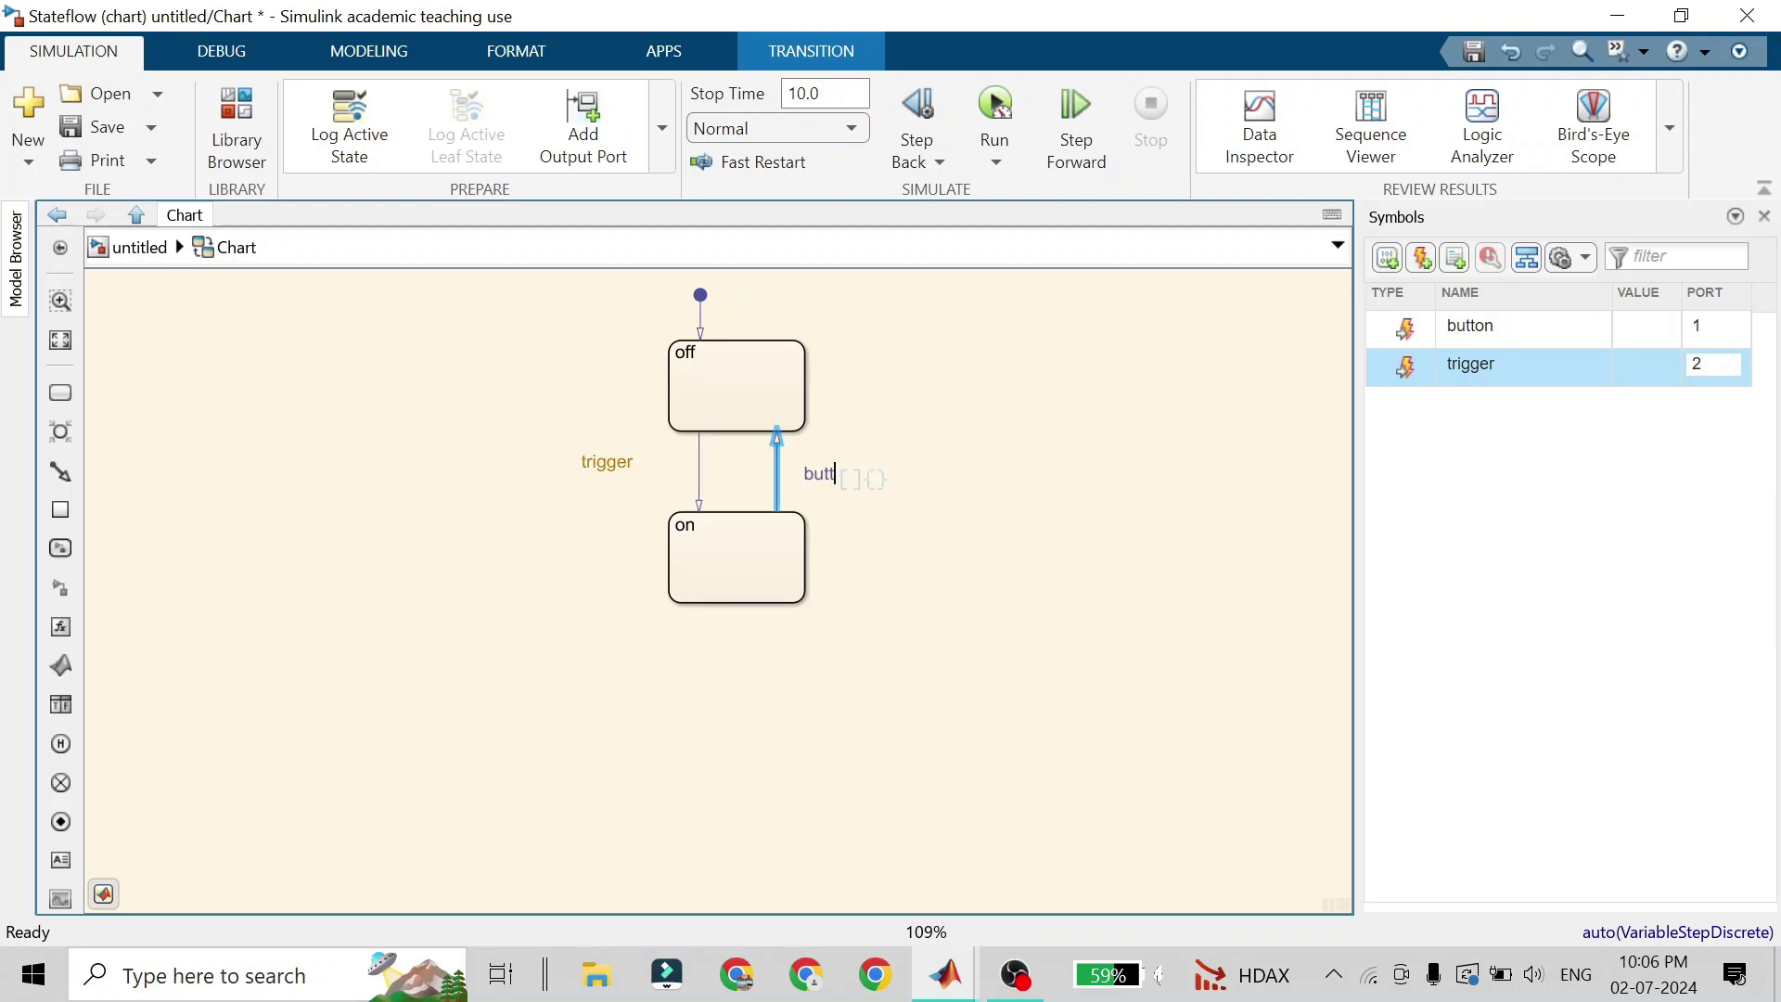
type("trigger")
left_click(966, 582)
left_click(1009, 99)
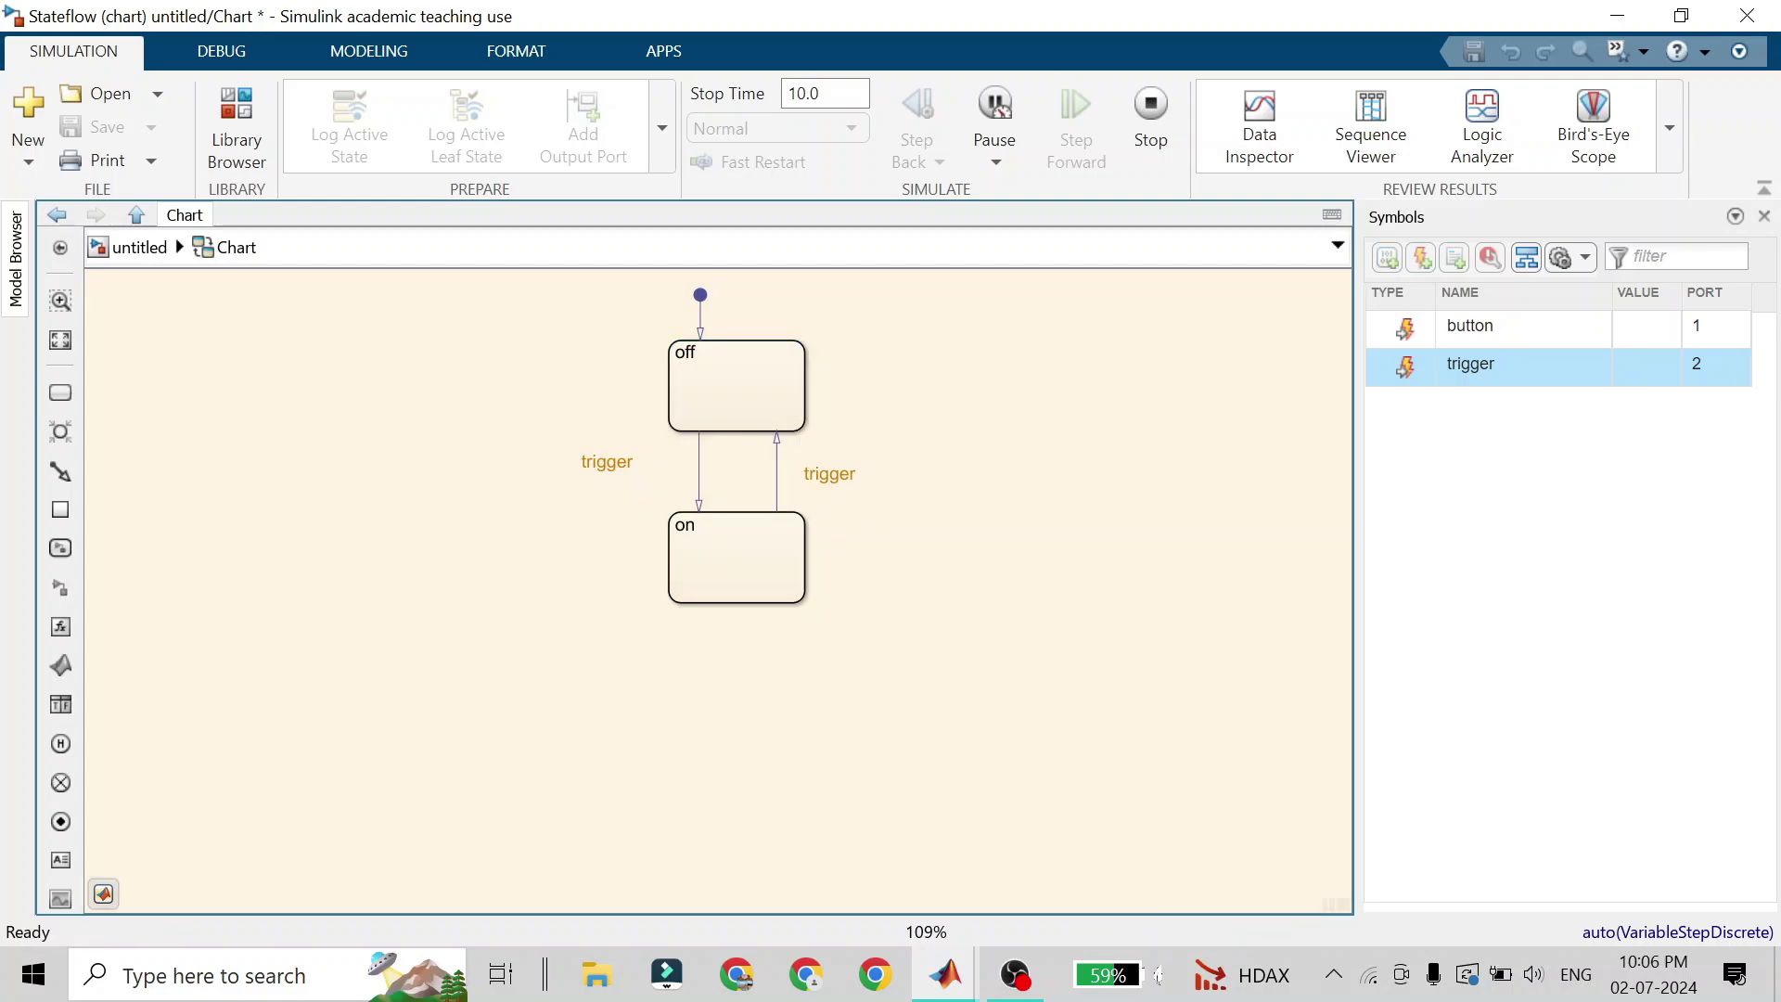
Change the off-to-on transition label from trigger to button
left_click(630, 462)
left_click(631, 462)
key("BackSpace")
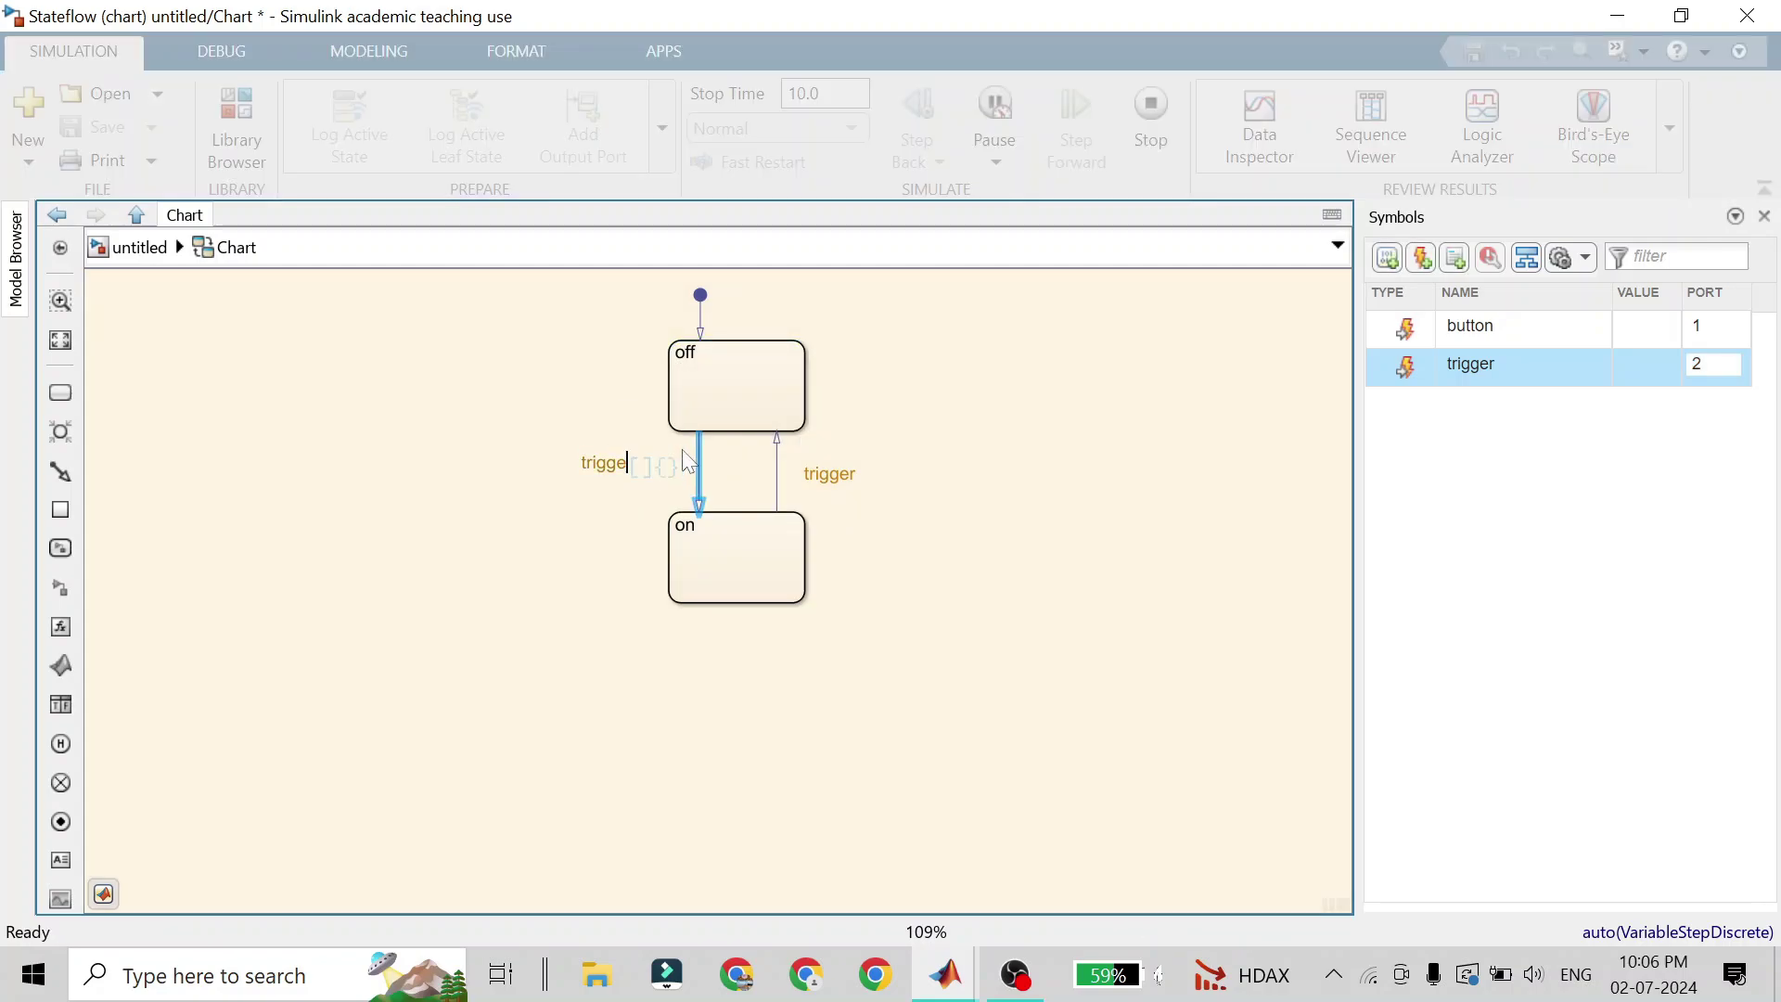
key("BackSpace")
key("BackSpace")
key("BackSpace")
key("BackSpace")
key("BackSpace")
key("BackSpace")
type("button")
key("Escape")
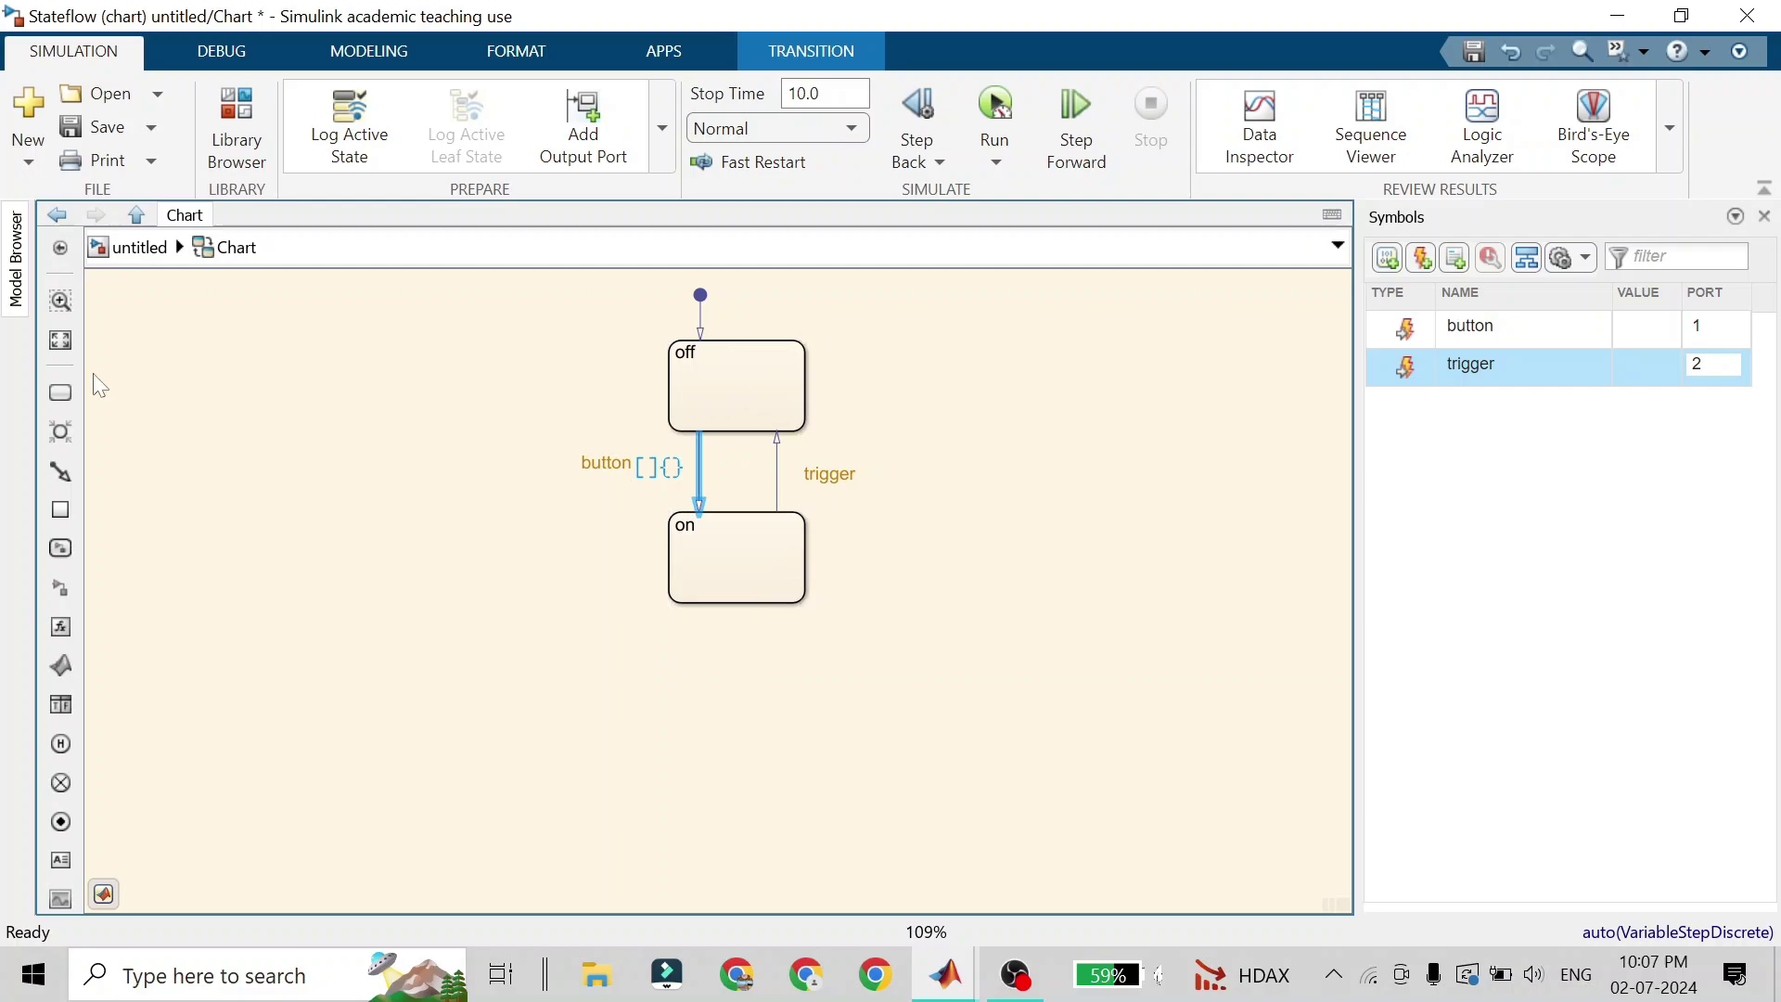
left_click(138, 247)
left_click(273, 373)
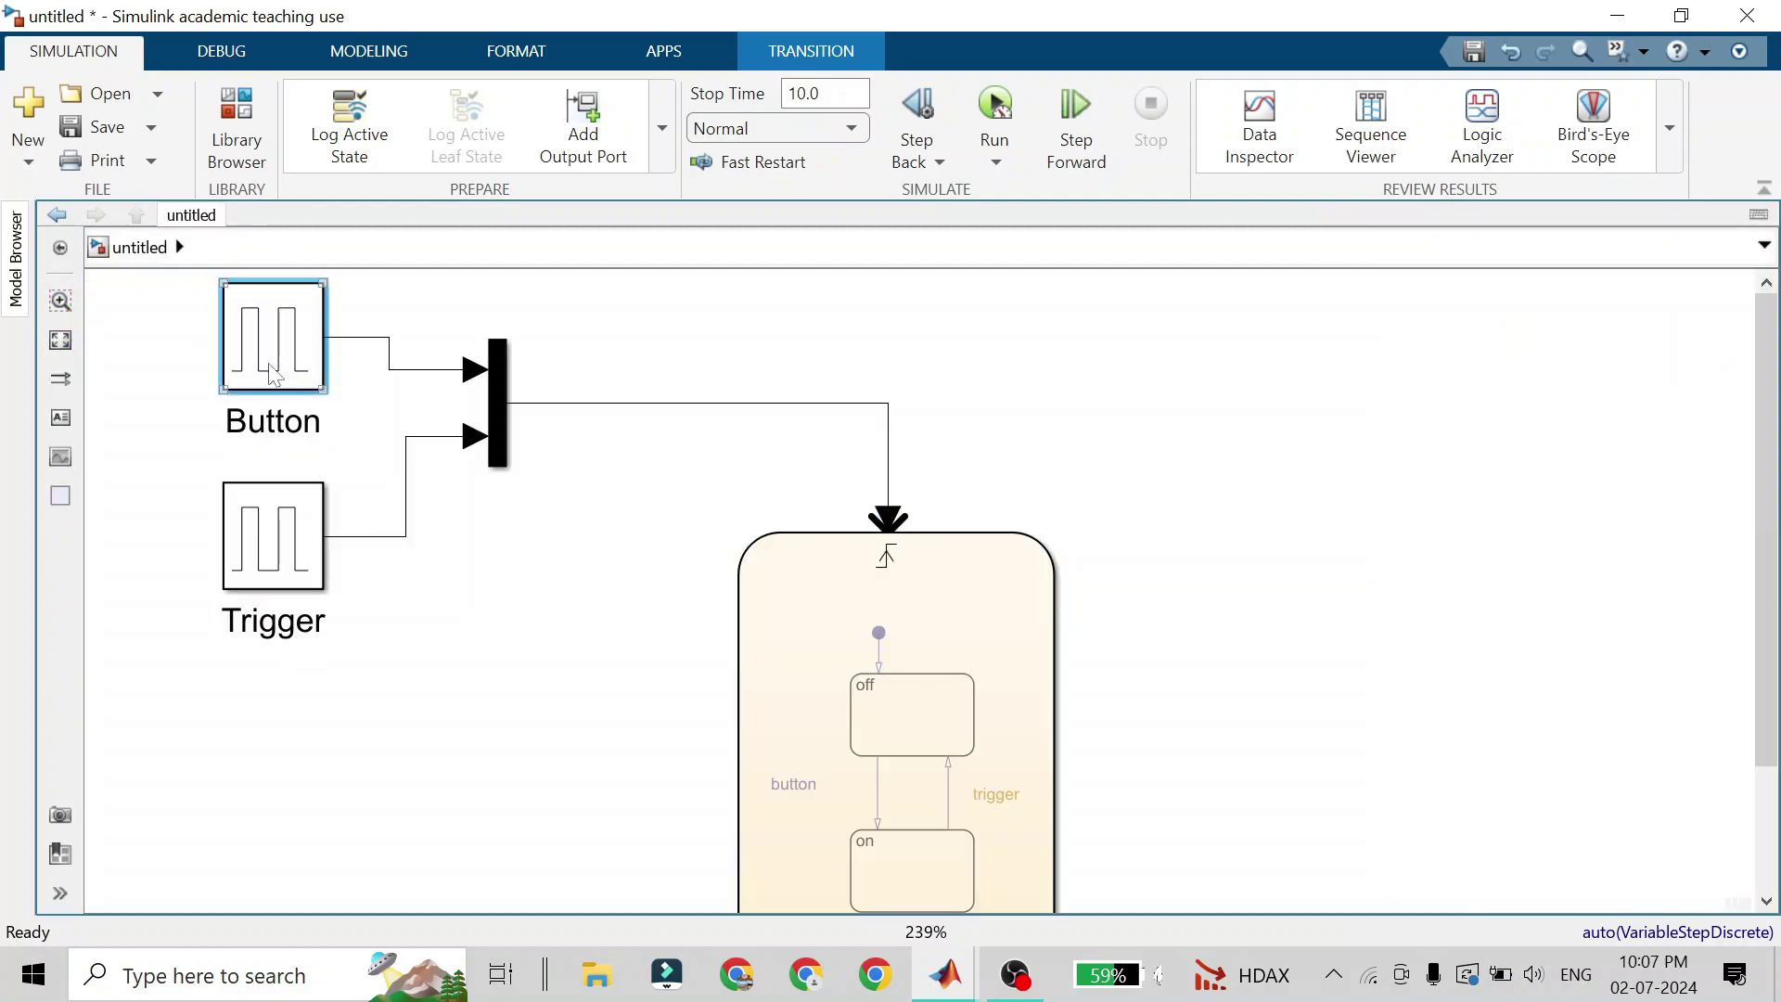
double_click(274, 373)
scroll(625, 564, "down", 2)
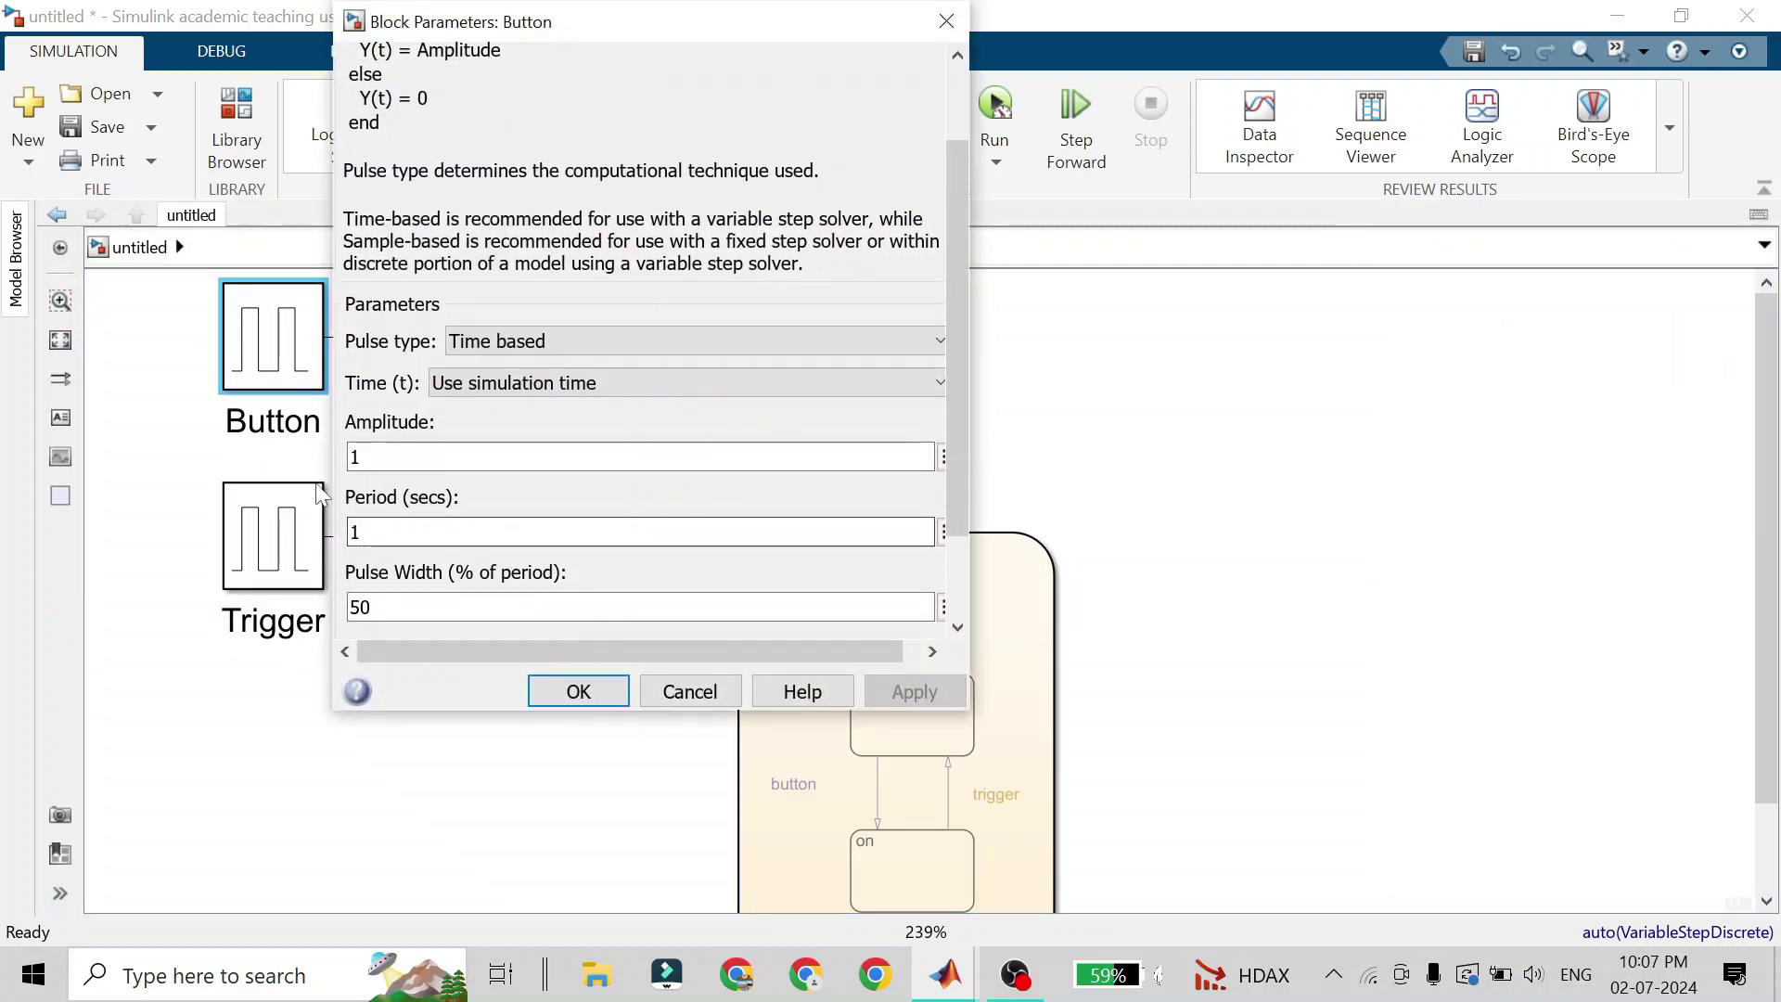
left_click(283, 350)
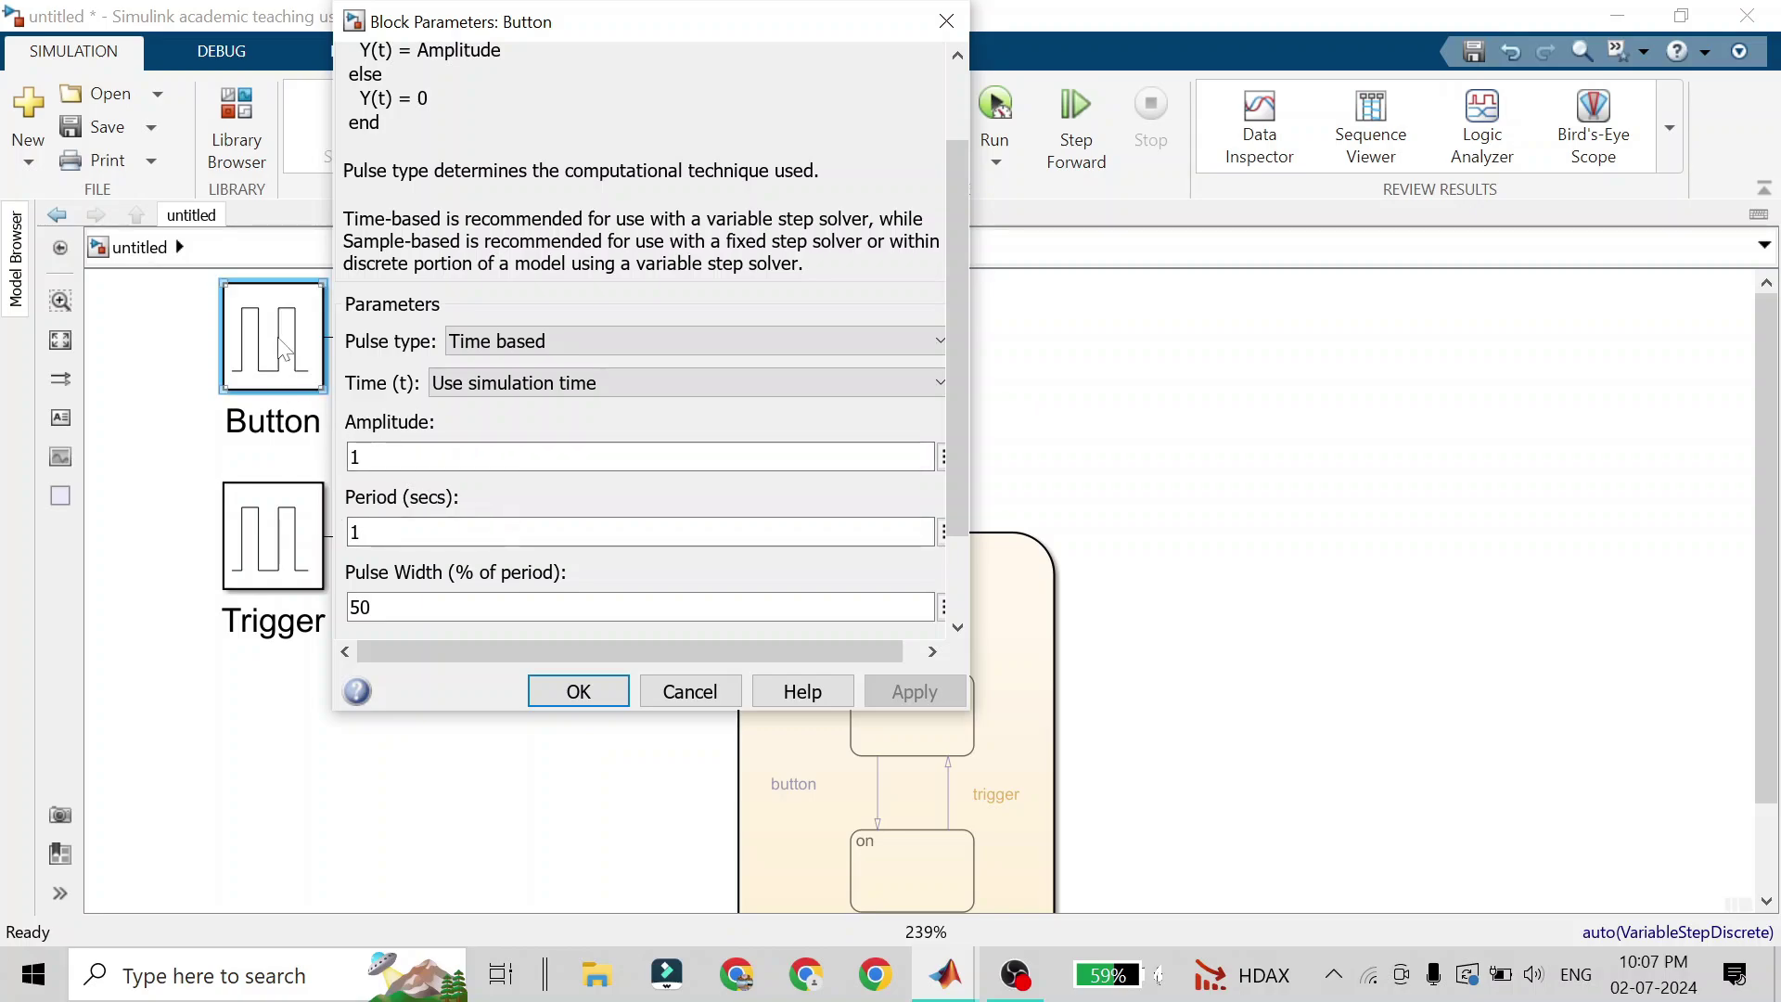
left_click(300, 540)
double_click(300, 540)
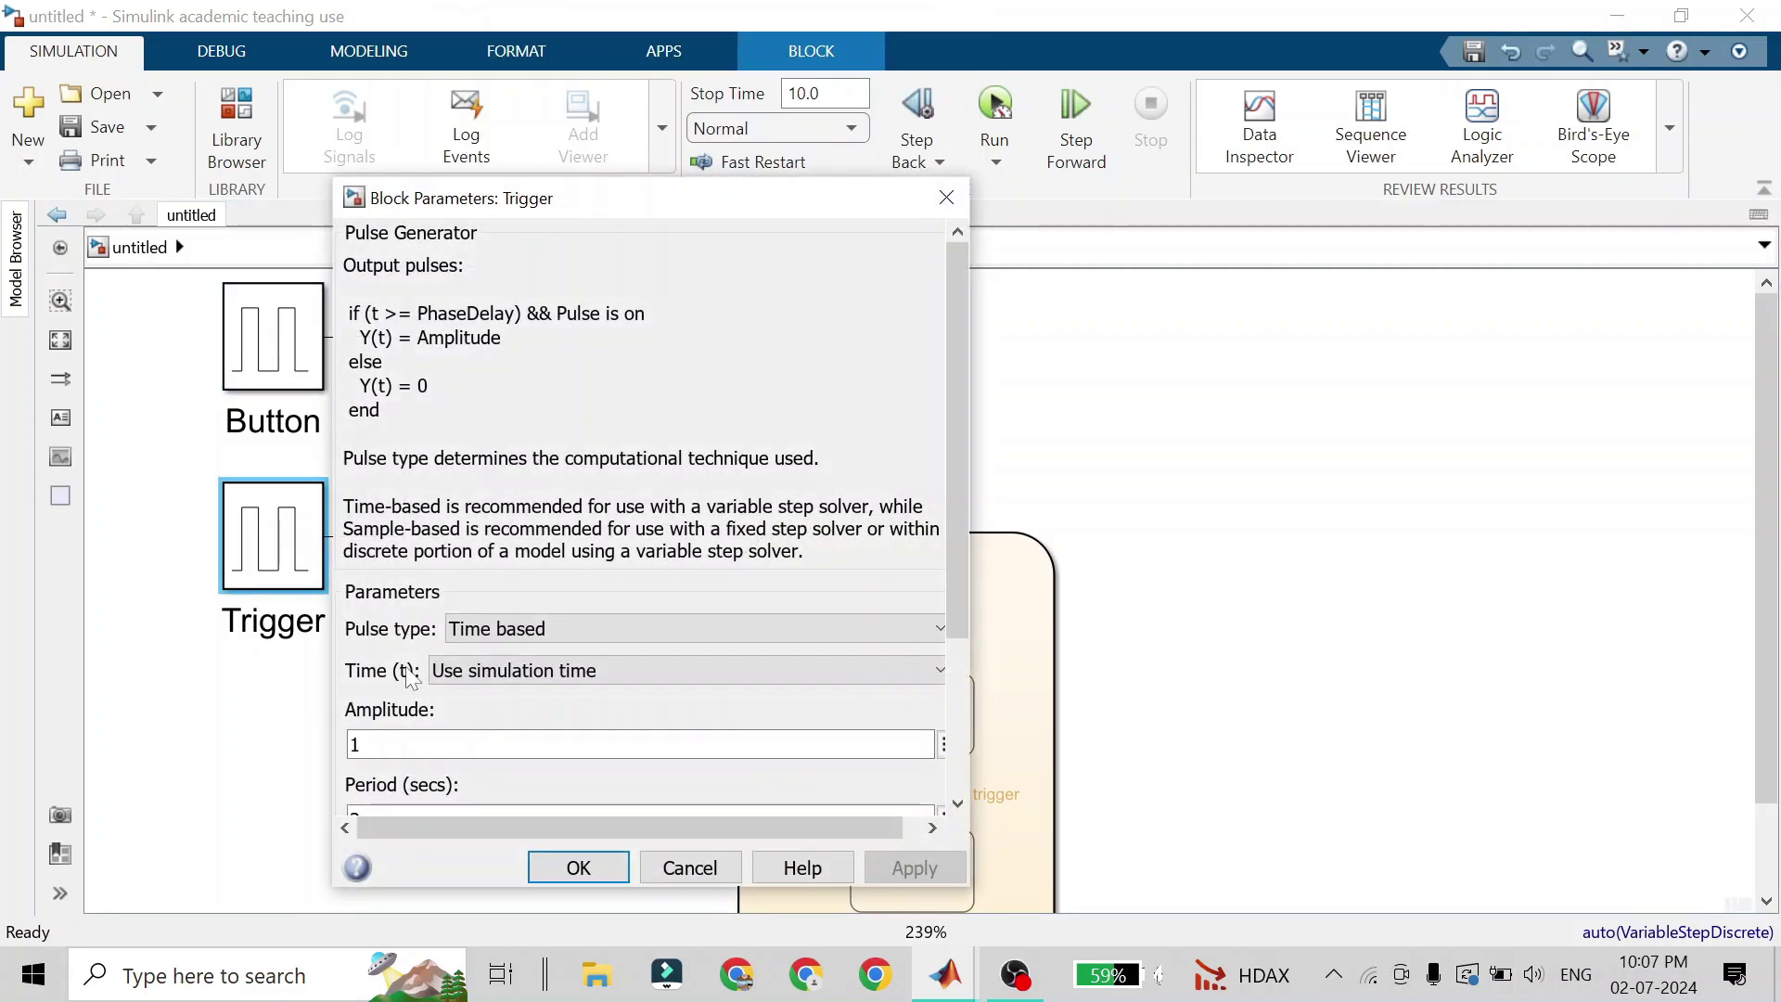
scroll(411, 680, "down", 5)
left_click(689, 868)
double_click(926, 609)
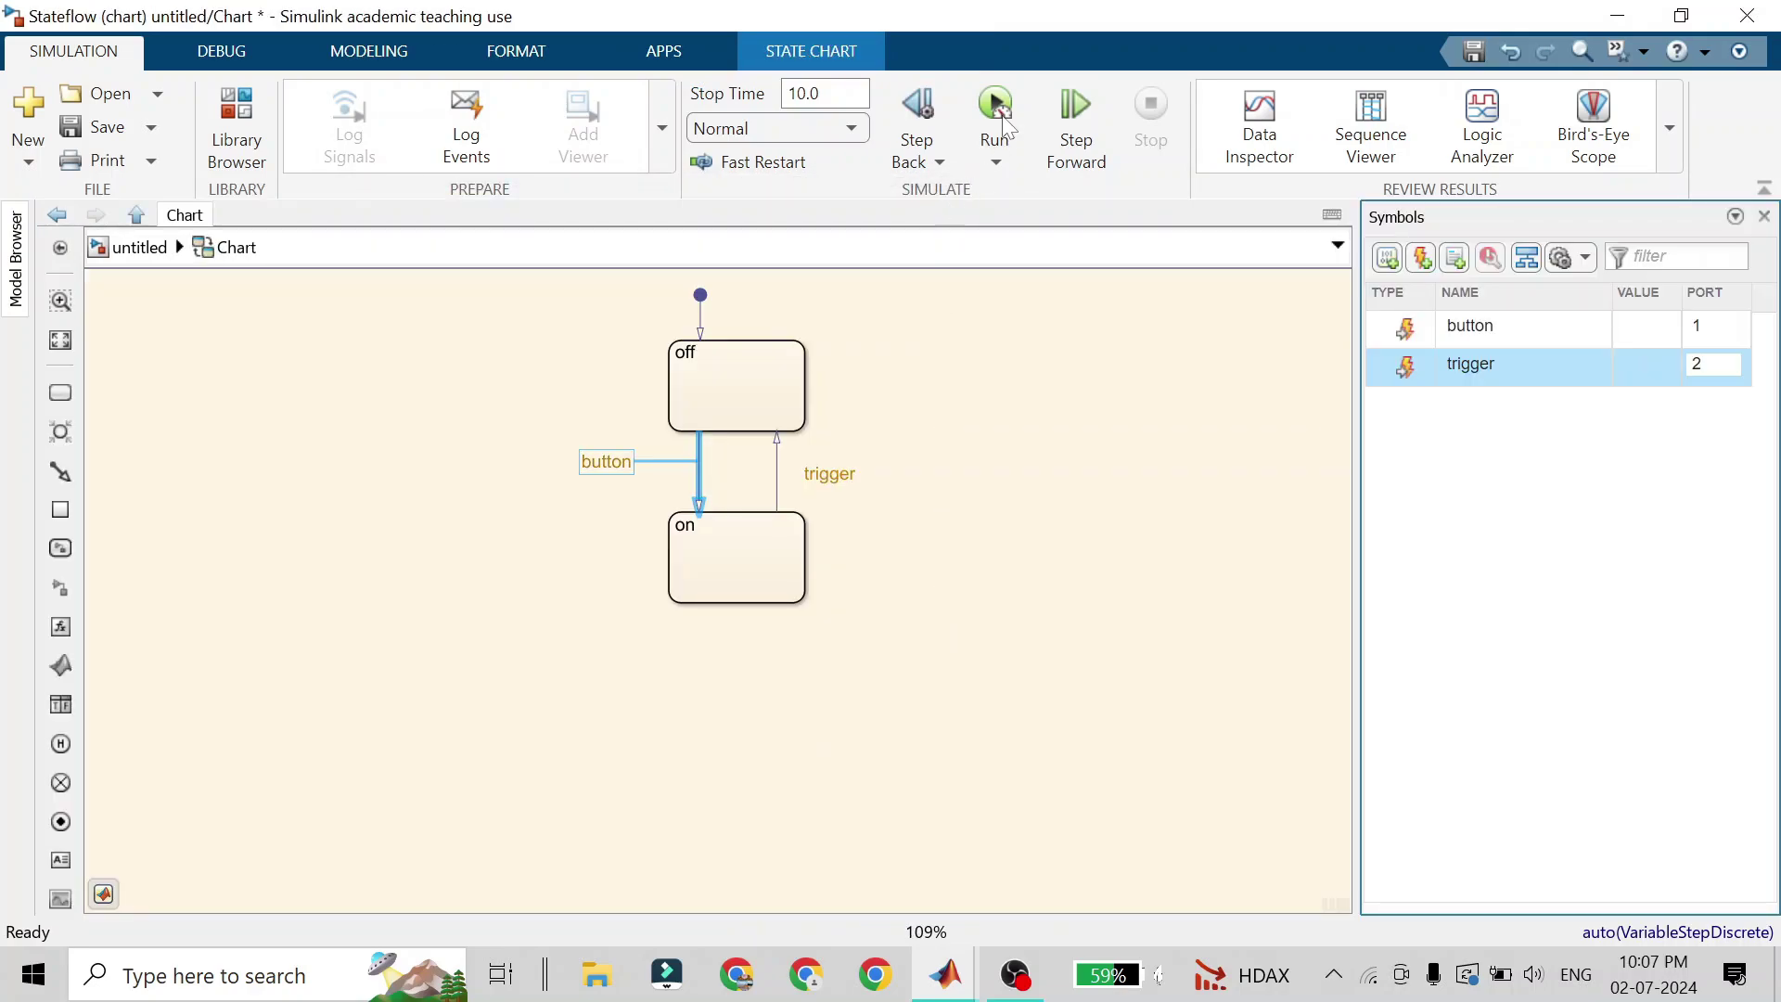
left_click(1002, 120)
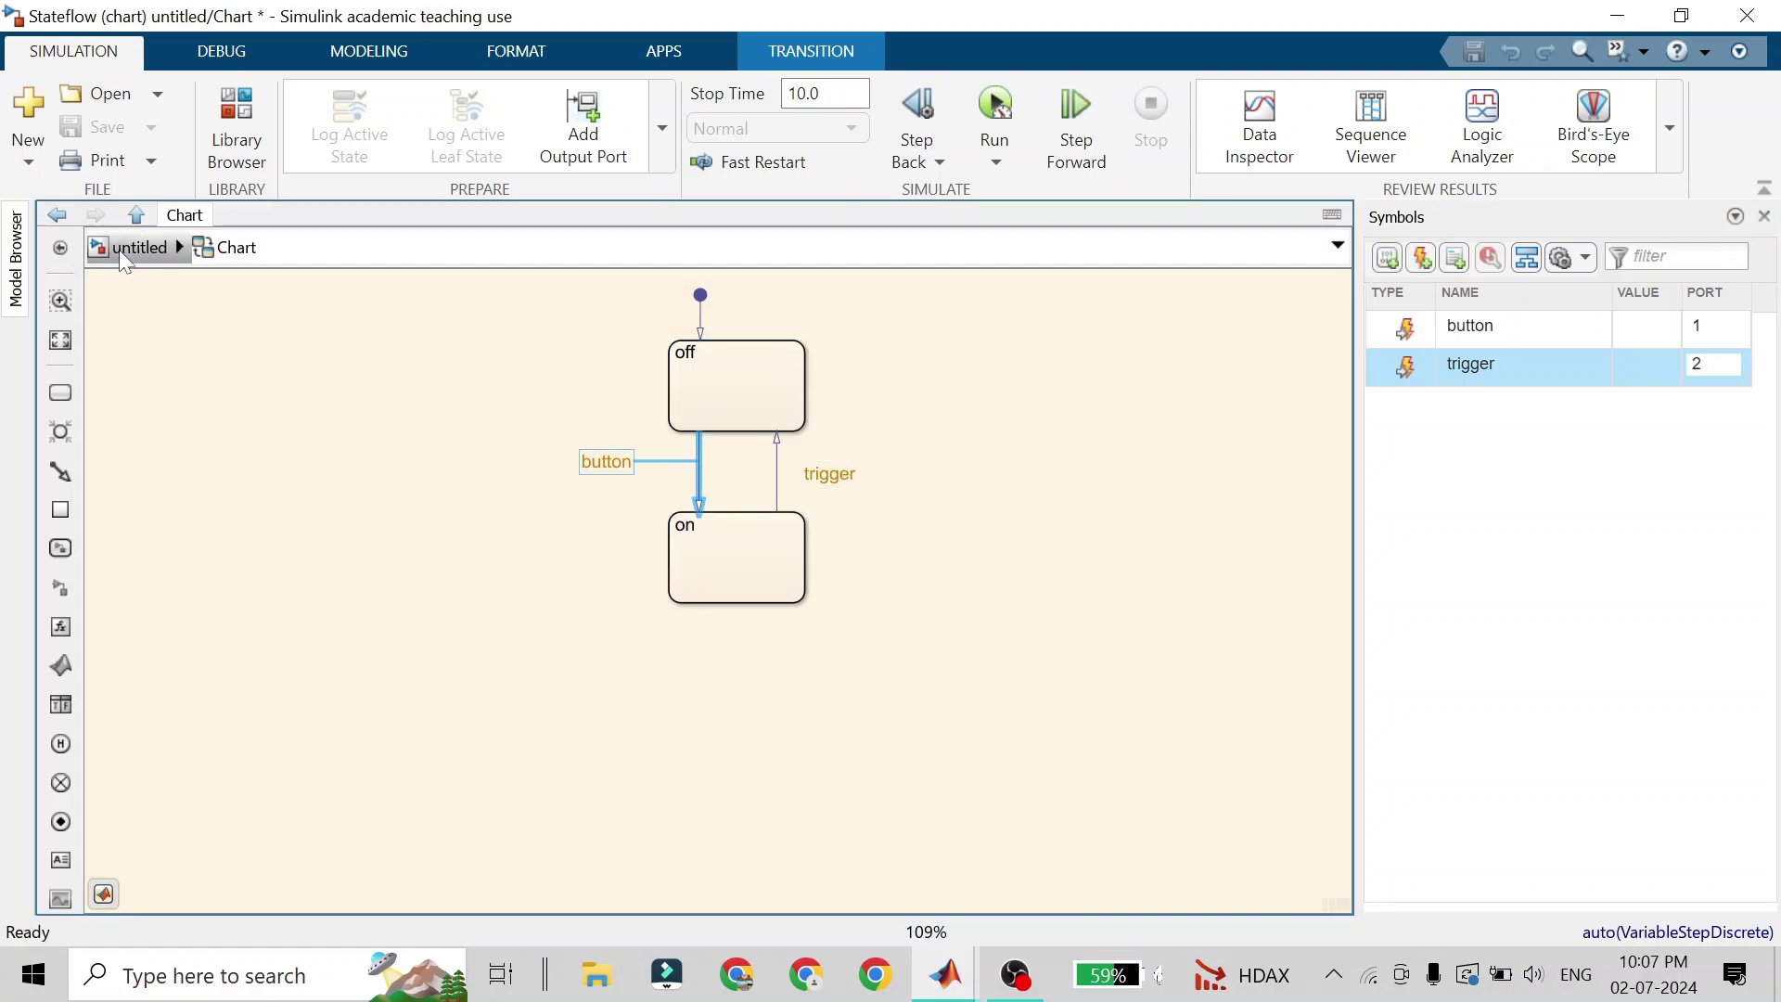
left_click(118, 249)
left_click(262, 367)
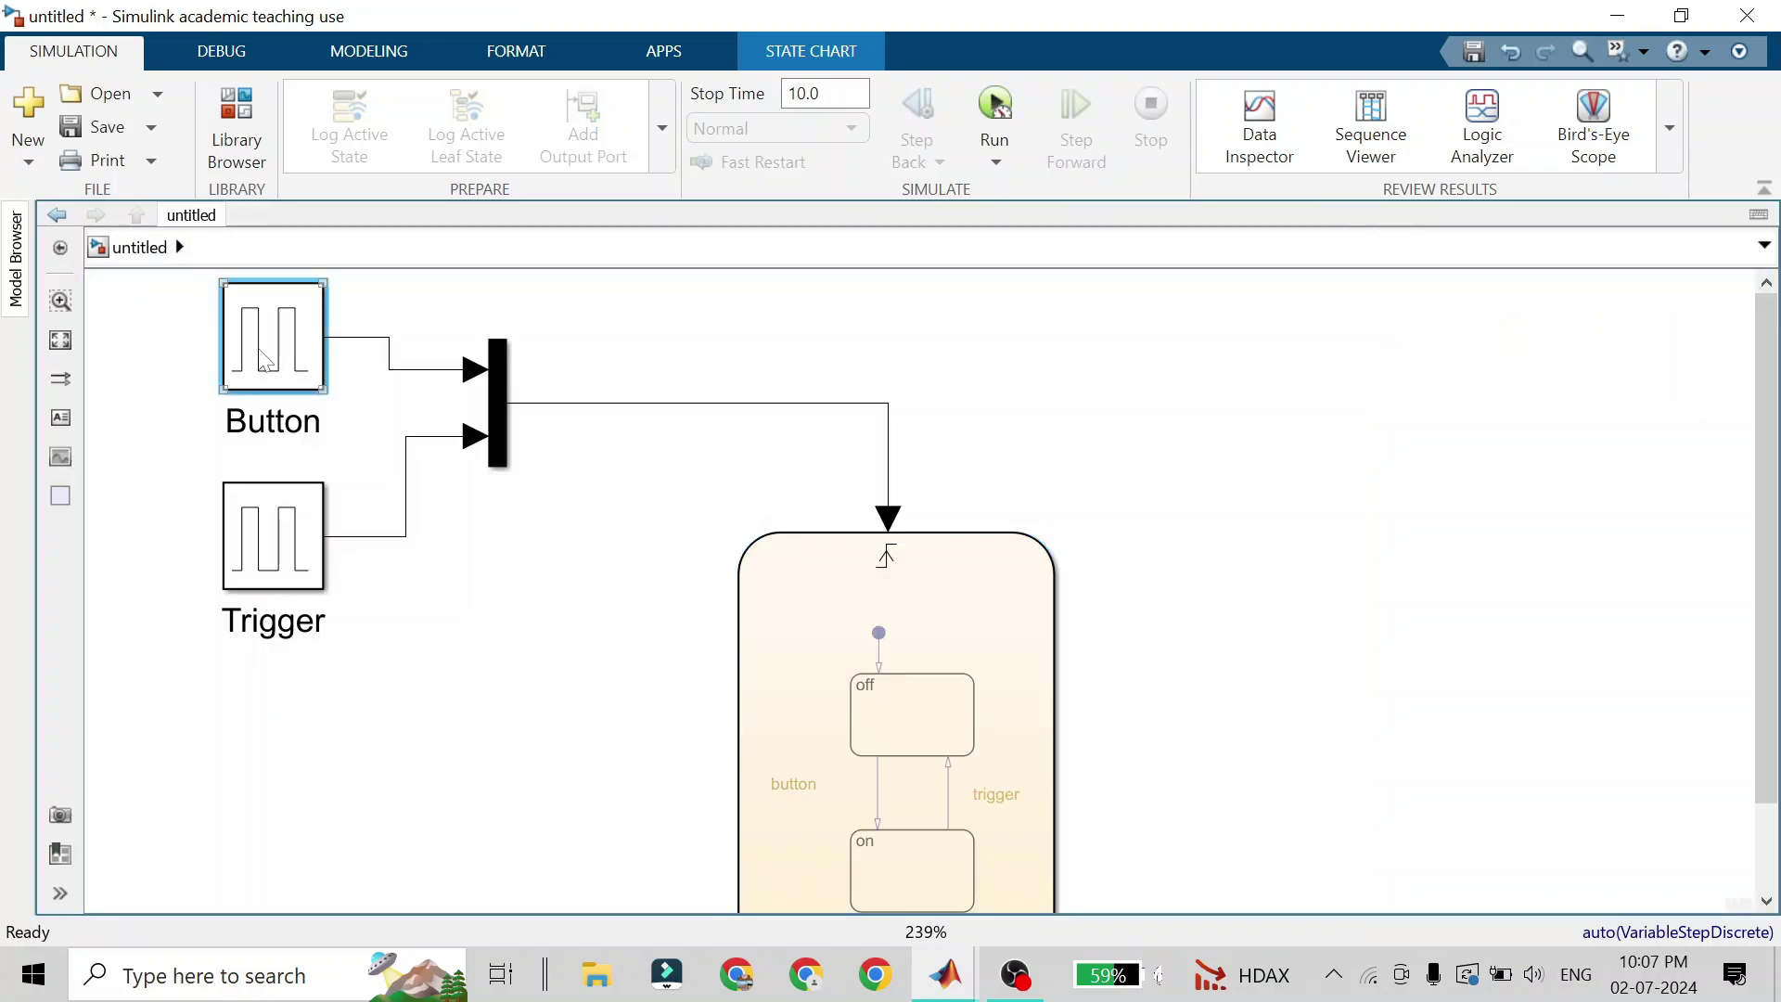
double_click(965, 608)
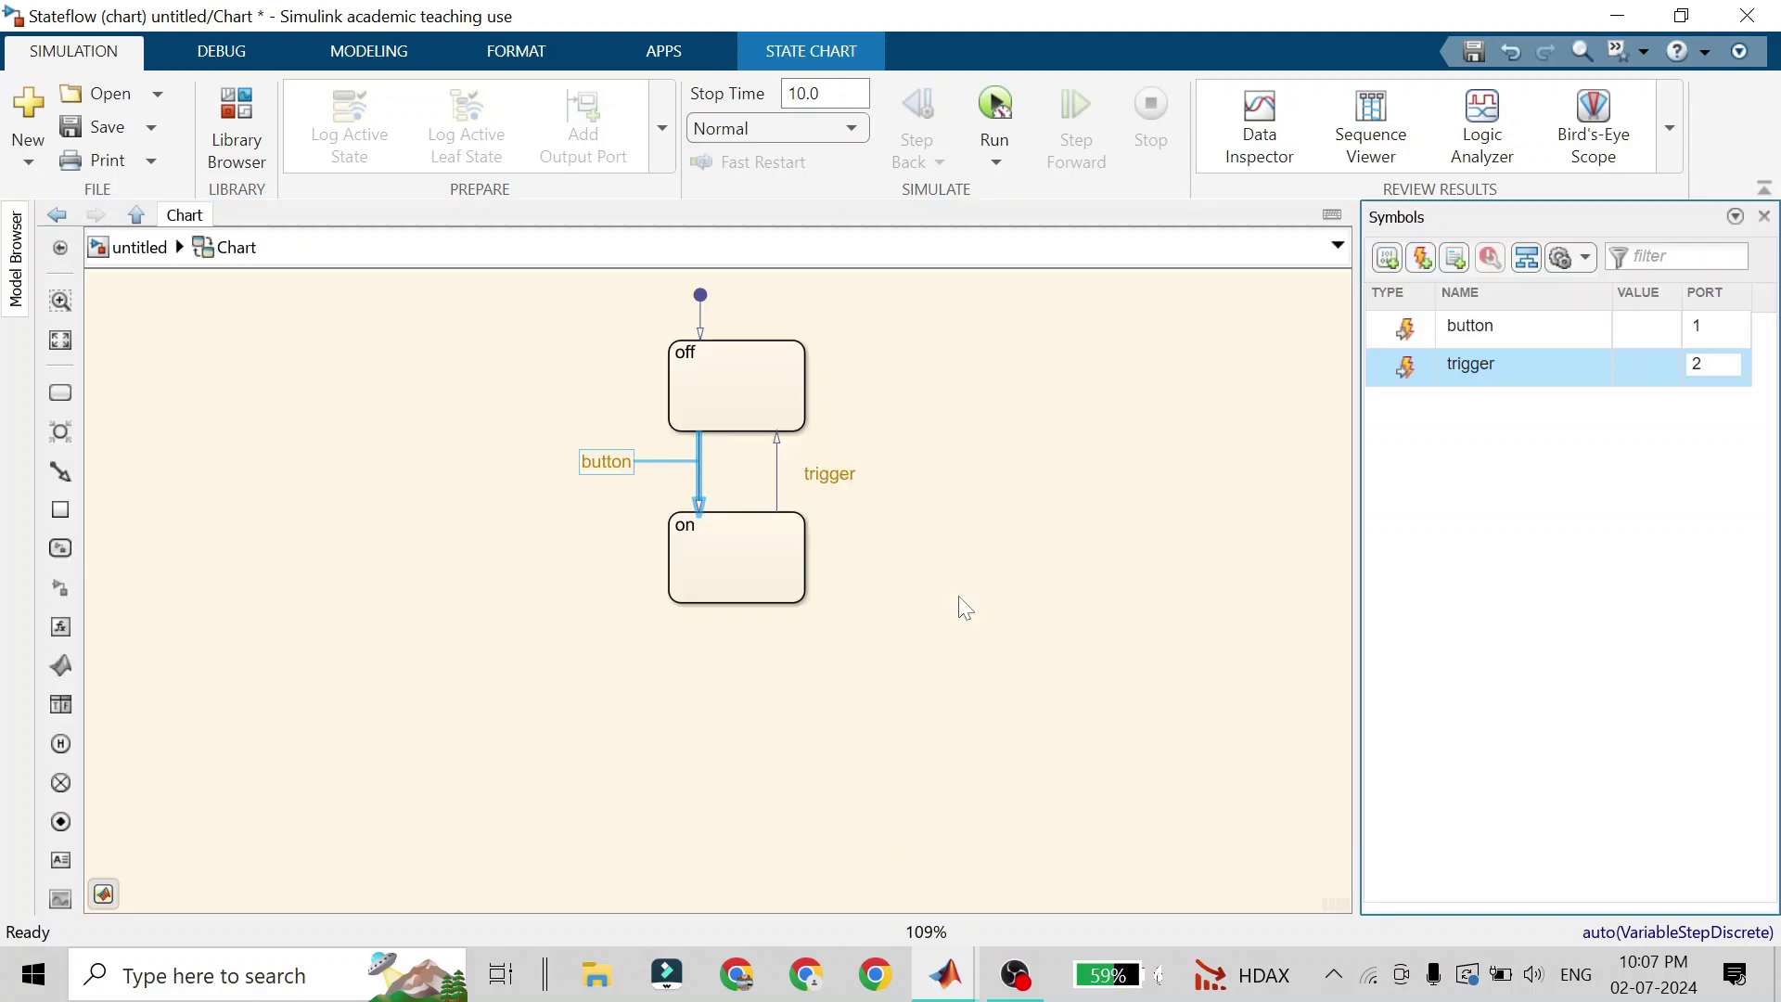